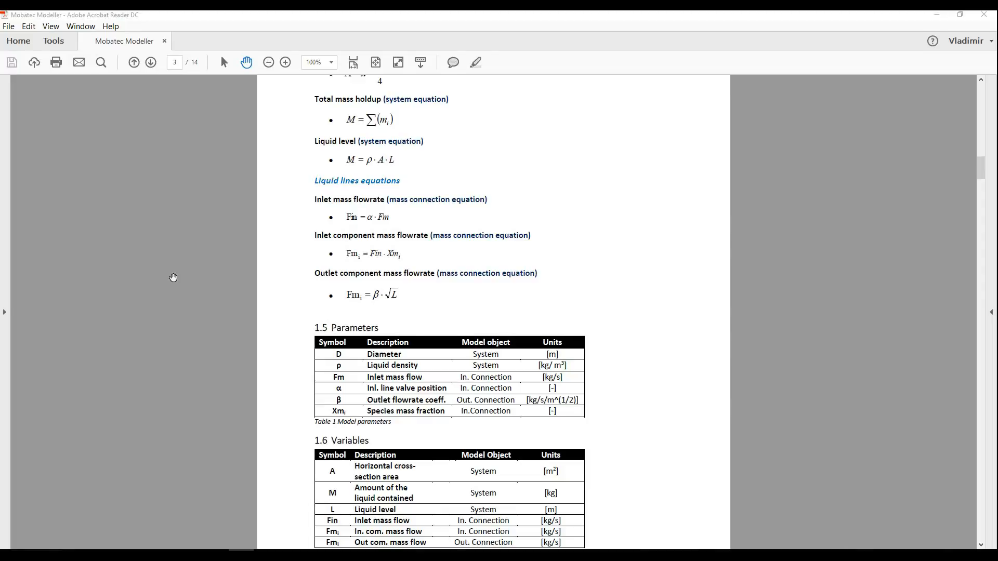
Step: Examine the exercise's parameter and variable tables and the instructions for creating the model and building its physical topology
{"action": "scroll", "coordinate": [173, 277], "scroll_direction": "down", "scroll_amount": 5}
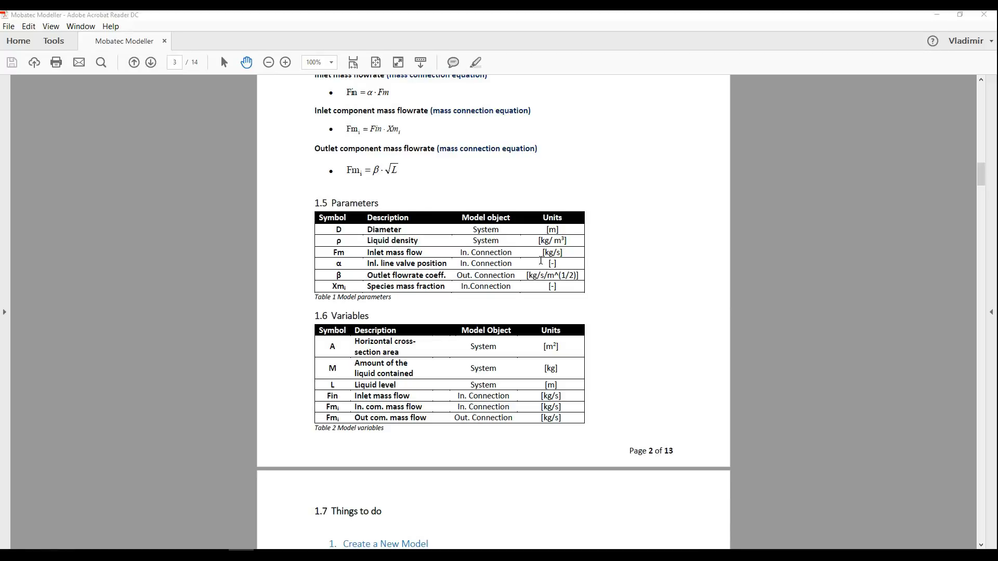
{"action": "scroll", "coordinate": [403, 319], "scroll_direction": "down", "scroll_amount": 2}
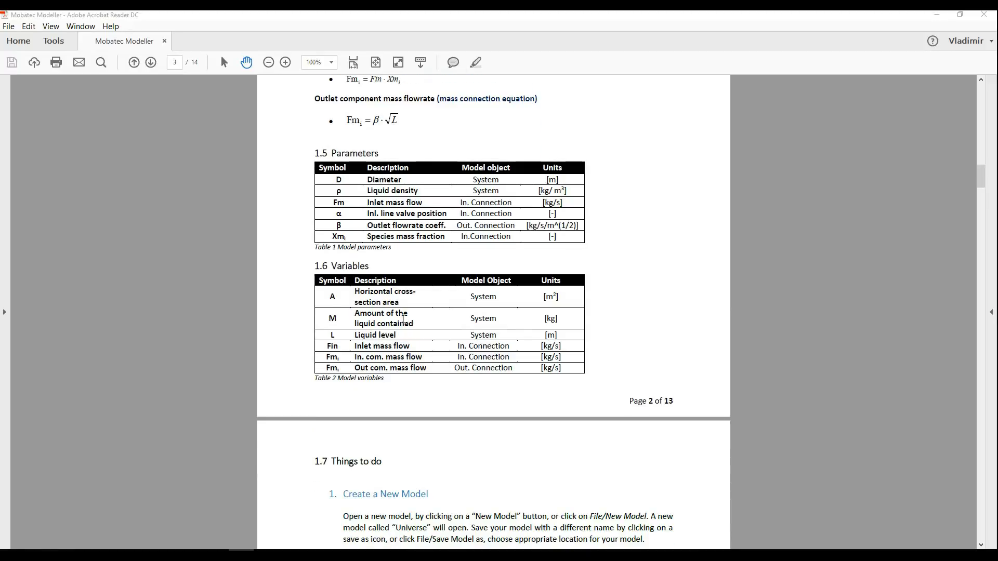
{"action": "scroll", "coordinate": [403, 319], "scroll_direction": "down", "scroll_amount": 1}
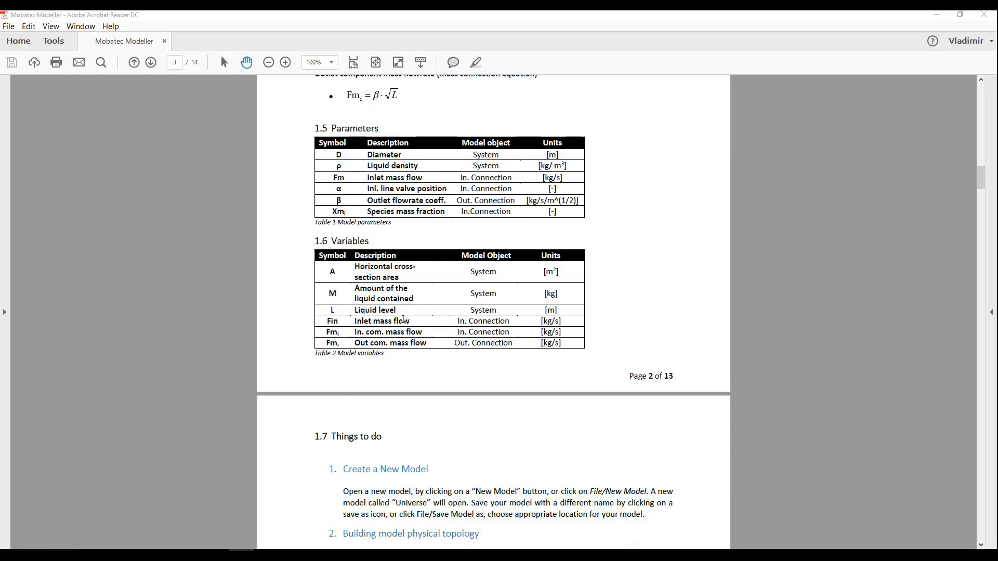
{"action": "scroll", "coordinate": [403, 319], "scroll_direction": "down", "scroll_amount": 1}
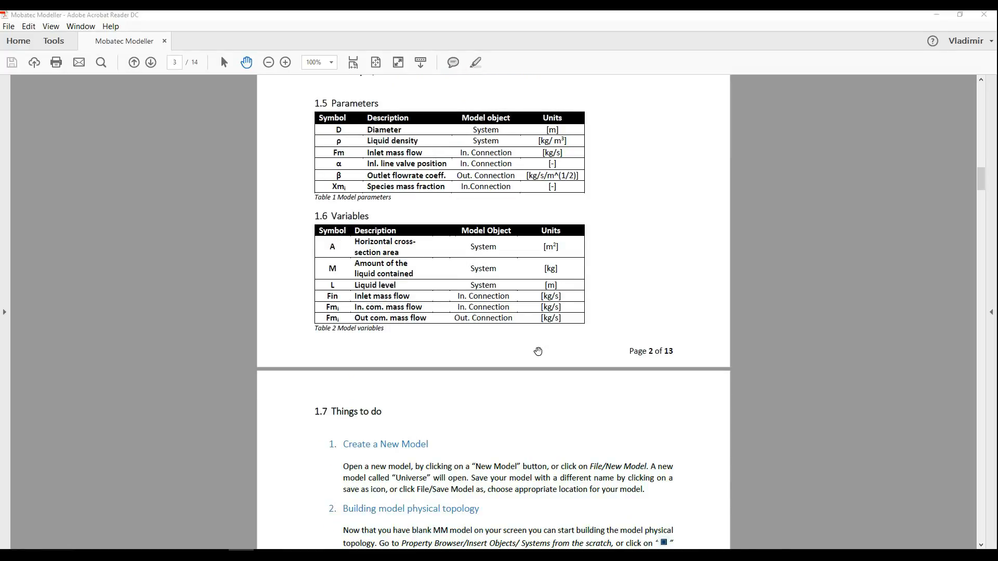
{"action": "scroll", "coordinate": [499, 355], "scroll_direction": "down", "scroll_amount": 3}
{"action": "scroll", "coordinate": [499, 354], "scroll_direction": "down", "scroll_amount": 9}
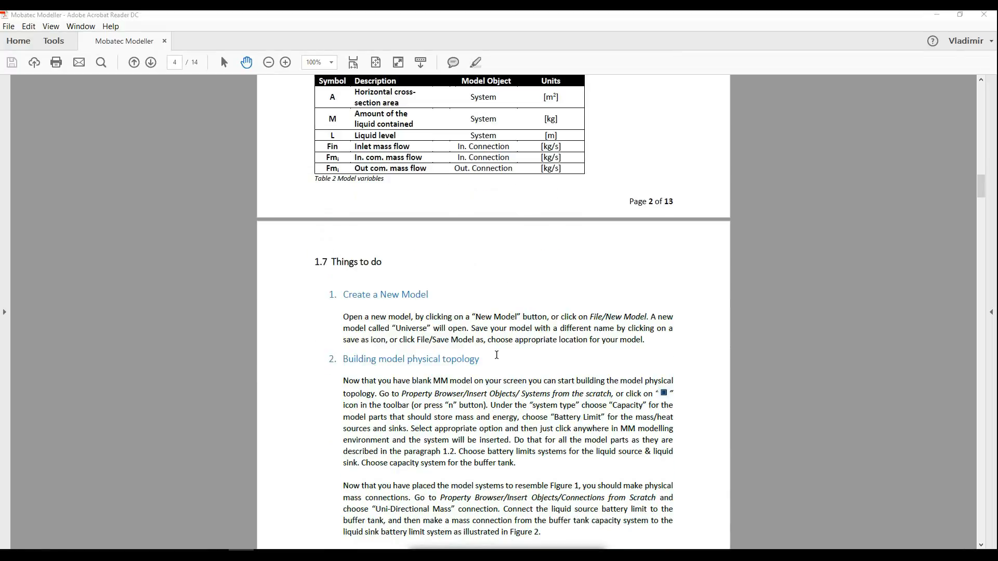
{"action": "scroll", "coordinate": [498, 355], "scroll_direction": "down", "scroll_amount": 1}
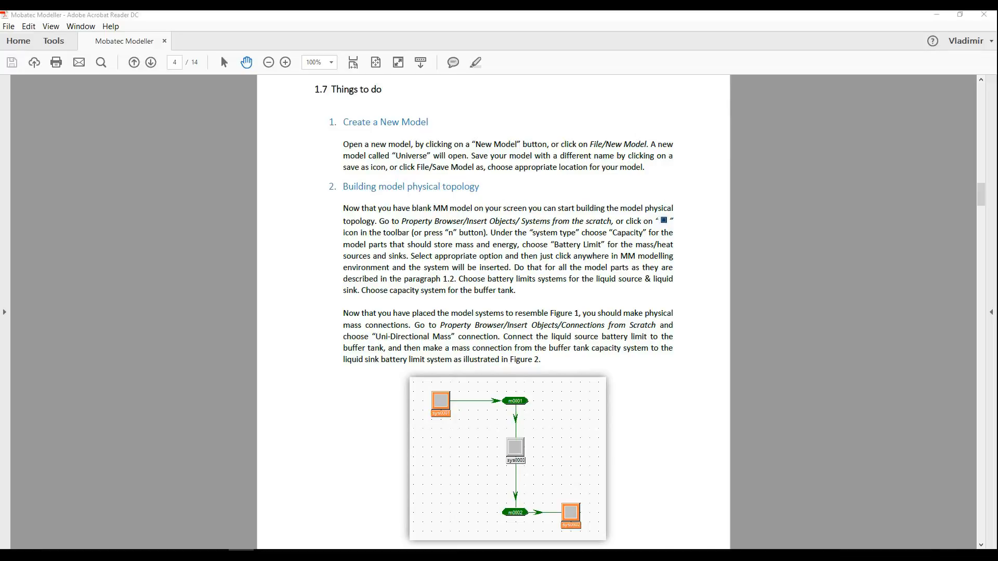
Step: Switch to Mobatec Modeller, create a new blank model and maximize its window
{"action": "left_click", "coordinate": [269, 554]}
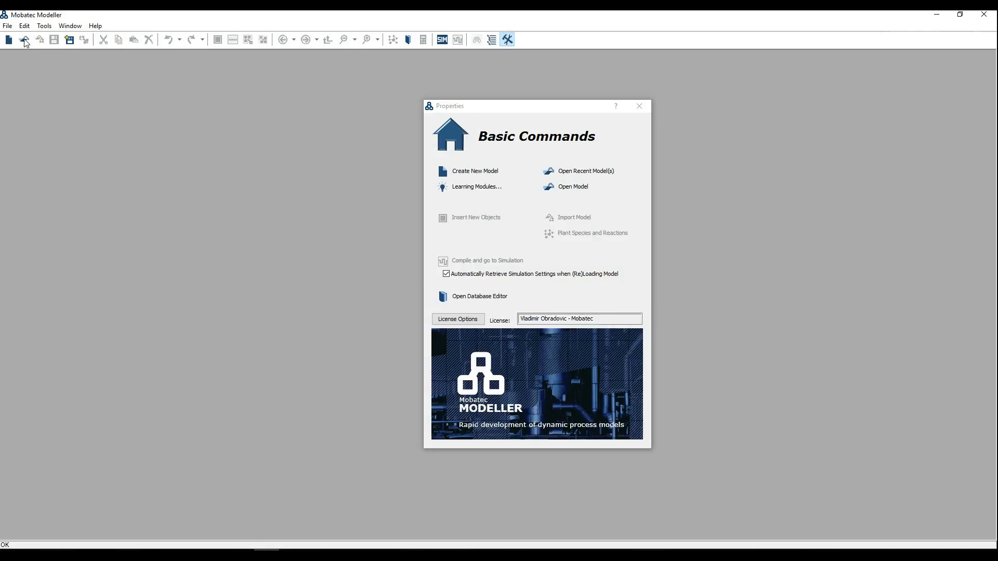
{"action": "left_click", "coordinate": [8, 26]}
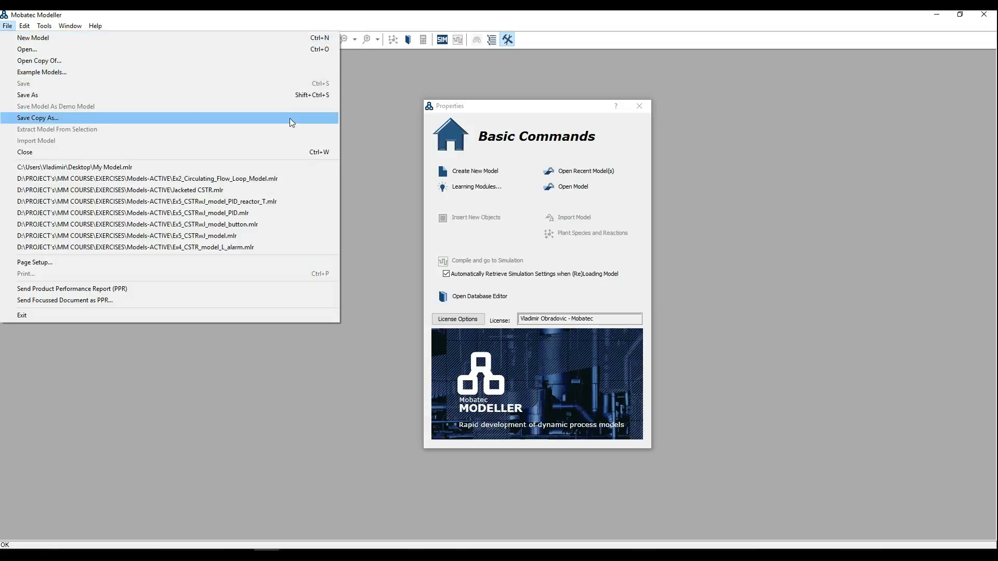
{"action": "left_click", "coordinate": [410, 188]}
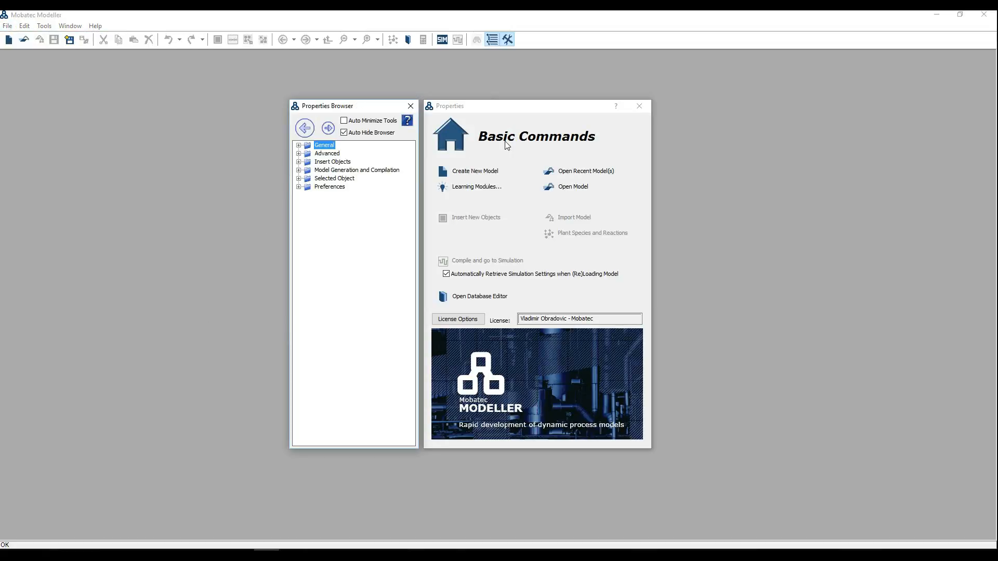
{"action": "left_click", "coordinate": [8, 40]}
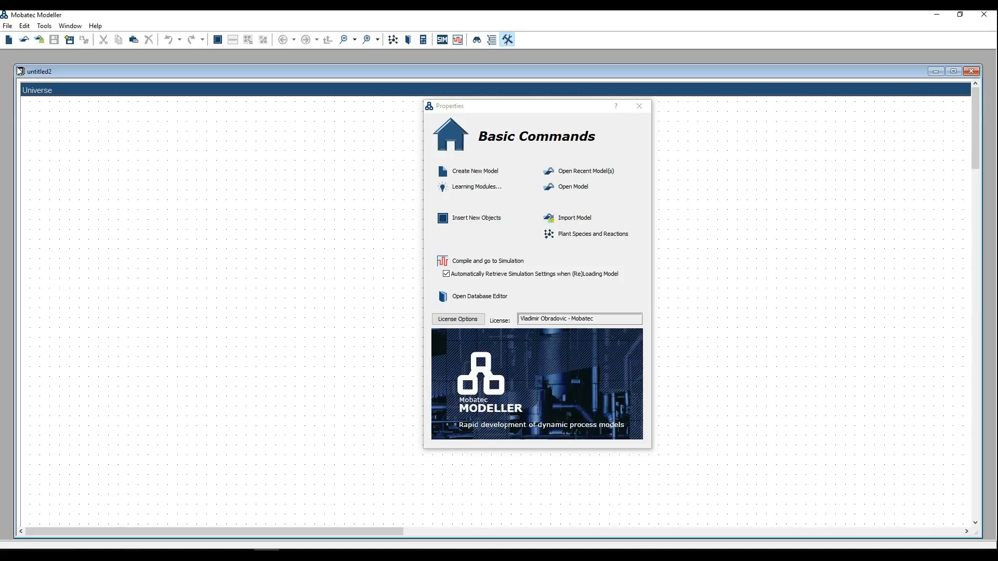
{"action": "left_click_drag", "start_coordinate": [14, 68], "coordinate": [1, 54]}
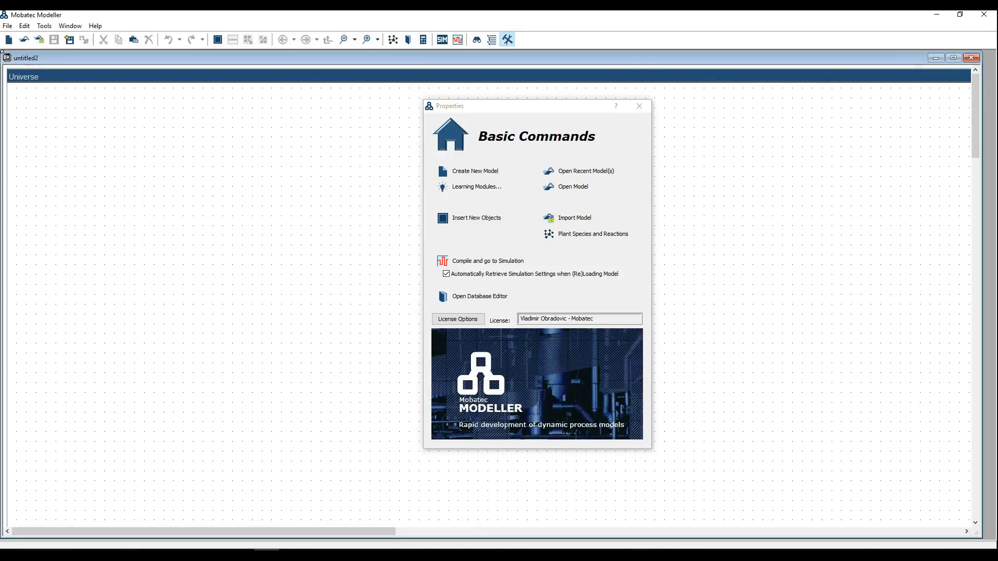
{"action": "double_click", "coordinate": [63, 60]}
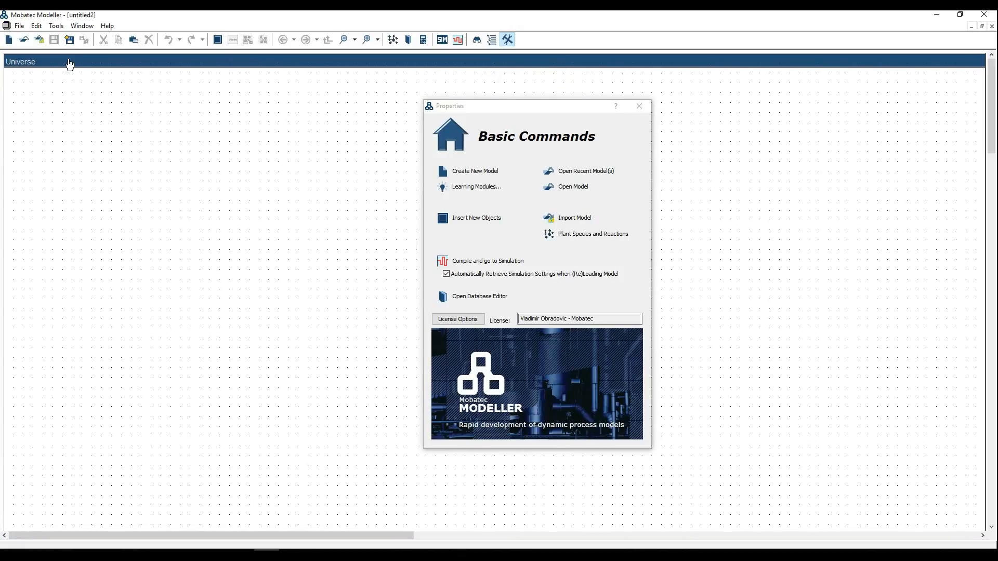
Step: Save the new model on the Desktop as Buffer Tank
{"action": "left_click", "coordinate": [241, 556]}
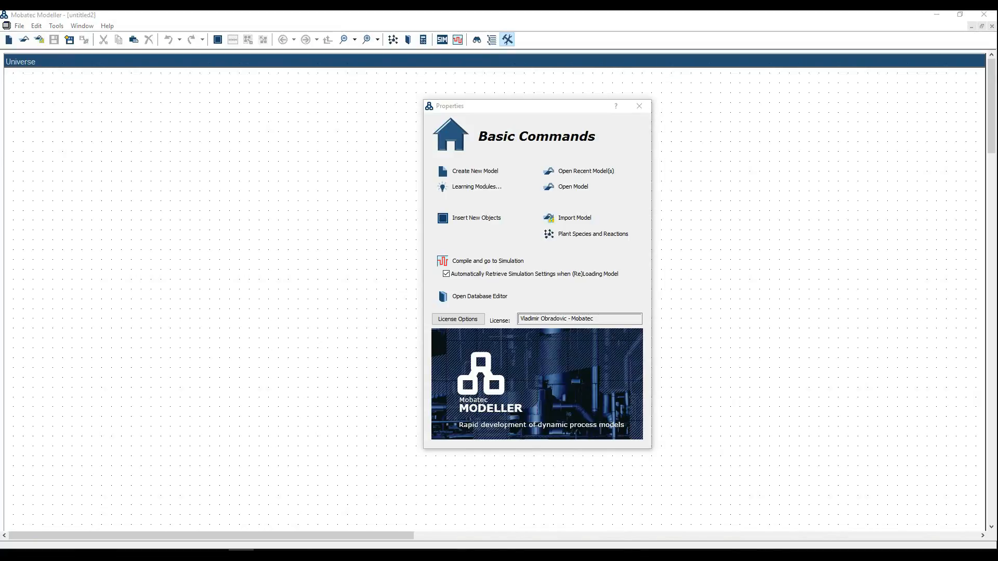
{"action": "left_click", "coordinate": [71, 43]}
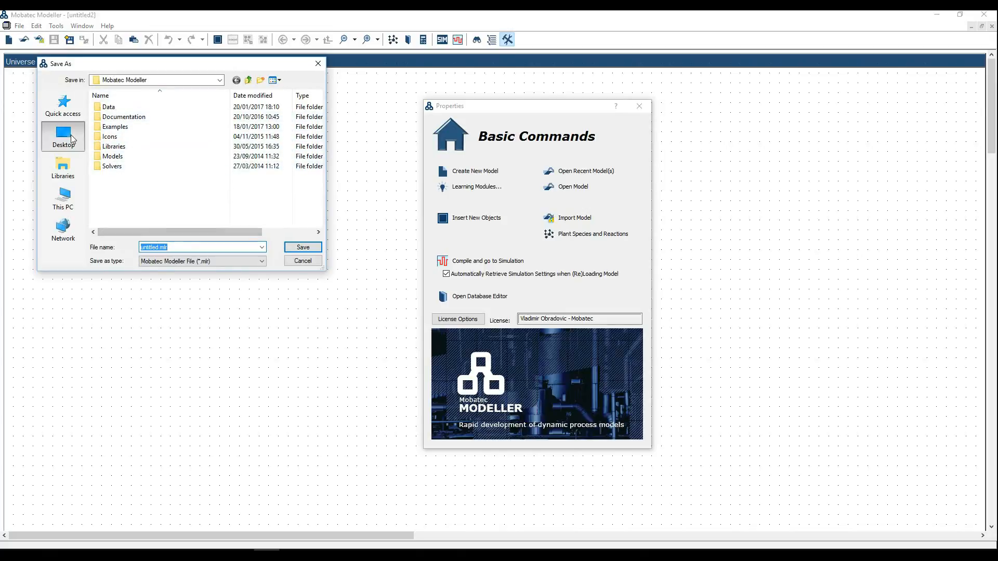
{"action": "left_click", "coordinate": [71, 138]}
{"action": "type", "text": "B"}
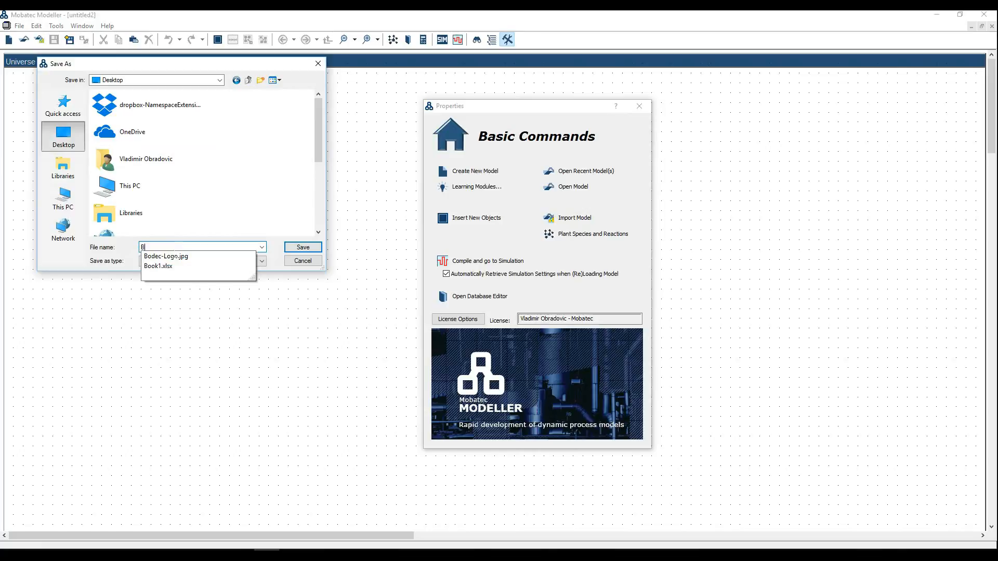
{"action": "type", "text": "uffer Tank"}
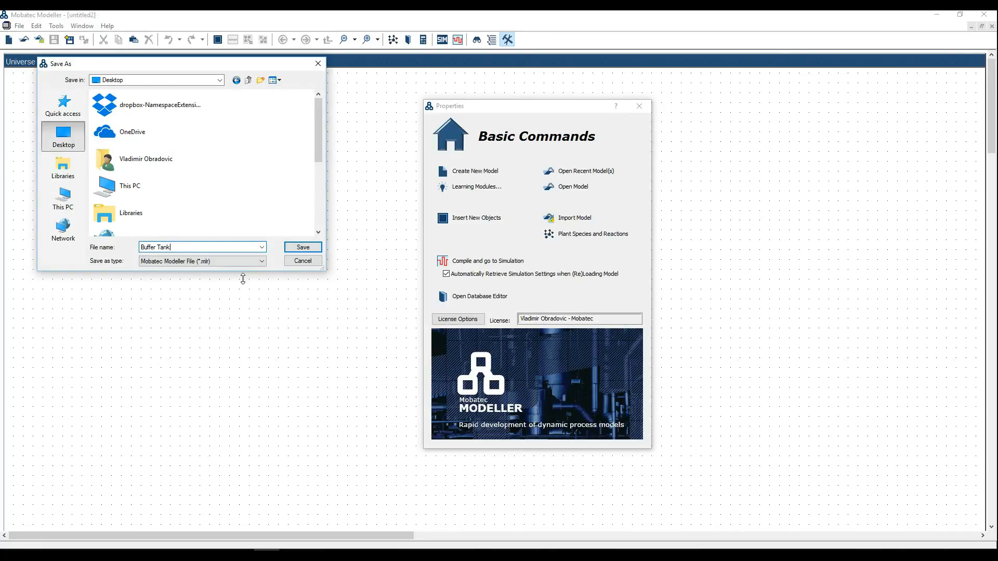
{"action": "left_click", "coordinate": [311, 250]}
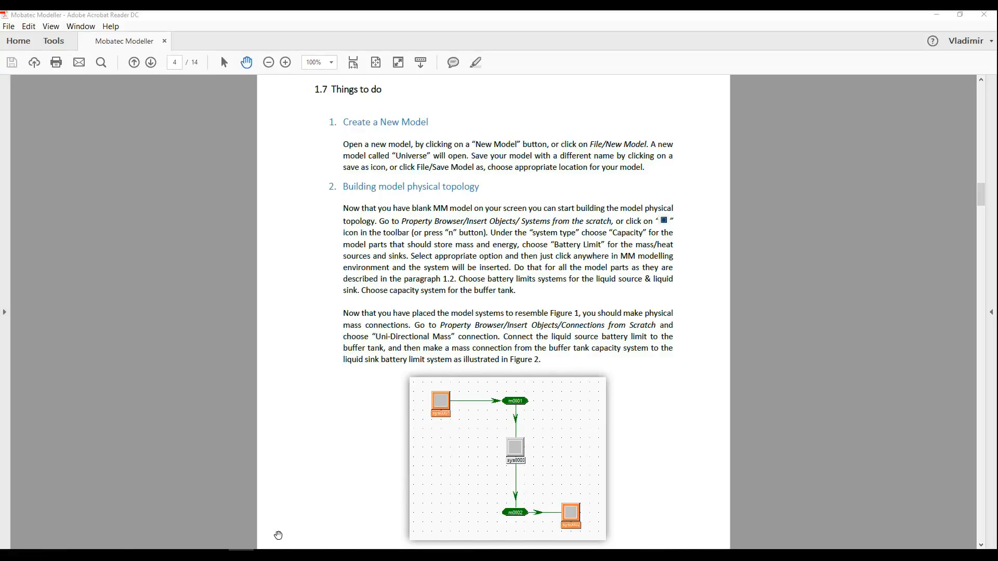
Step: In Mobatec Modeller, insert two Battery Limit systems from scratch with a Mass balance base, the second diagonally below and right of the first
{"action": "left_click", "coordinate": [266, 554]}
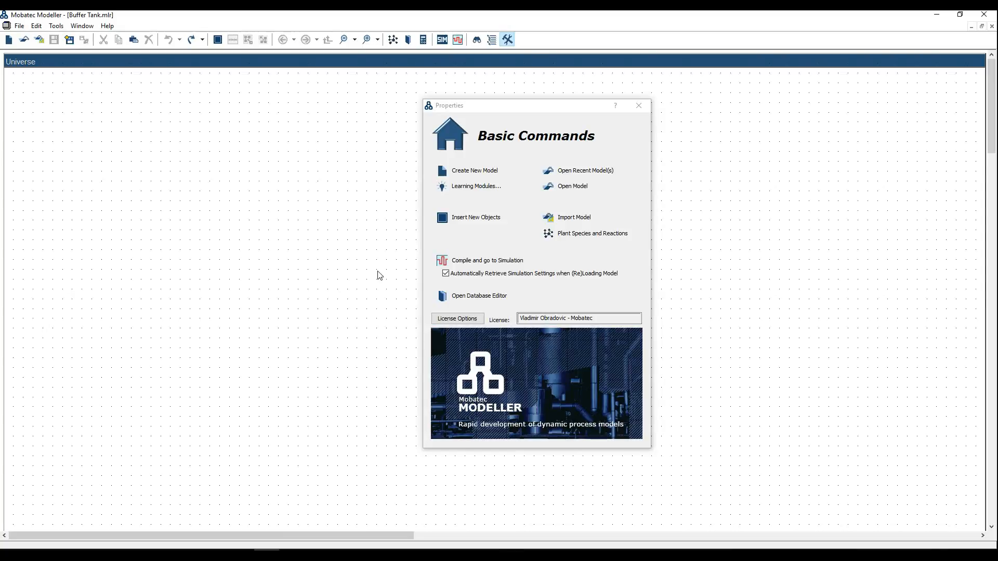
{"action": "mouse_move", "coordinate": [451, 242]}
{"action": "mouse_move", "coordinate": [448, 160]}
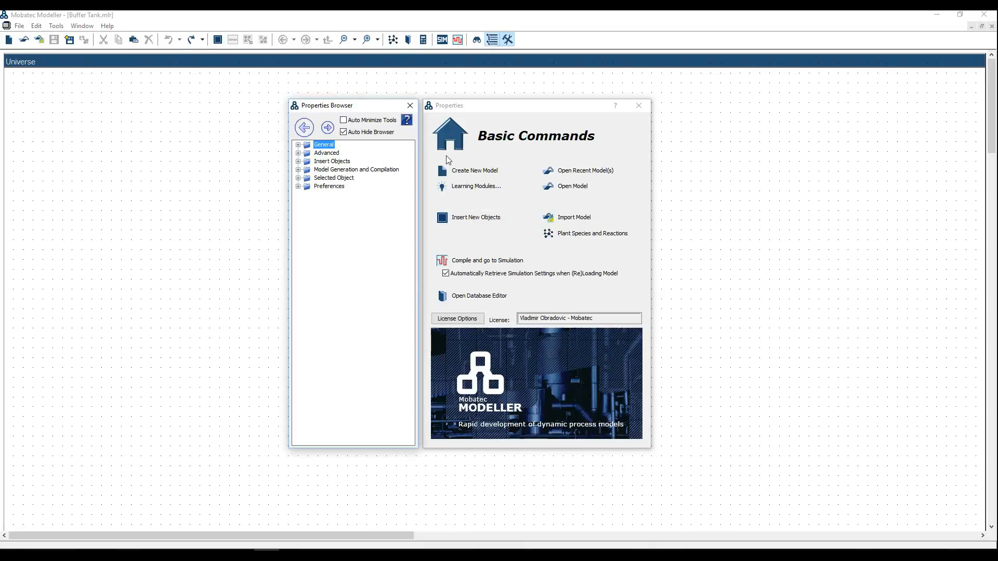
{"action": "left_click", "coordinate": [298, 161]}
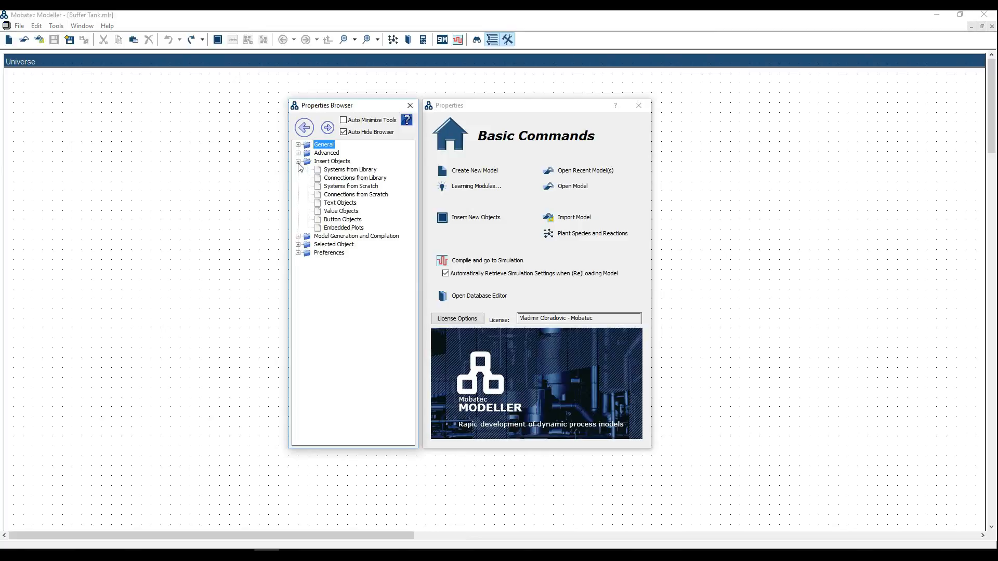
{"action": "left_click", "coordinate": [338, 190]}
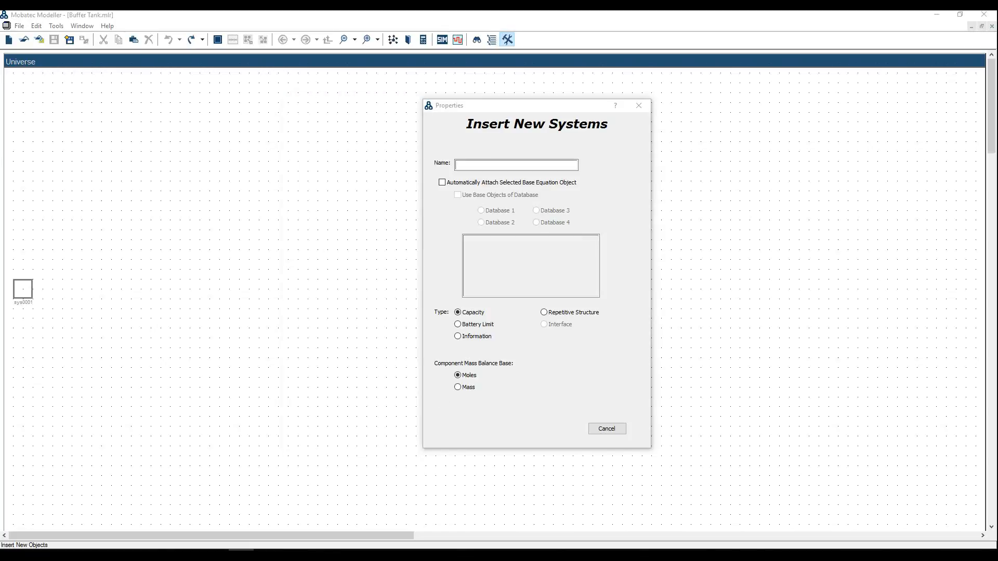
{"action": "left_click", "coordinate": [458, 388]}
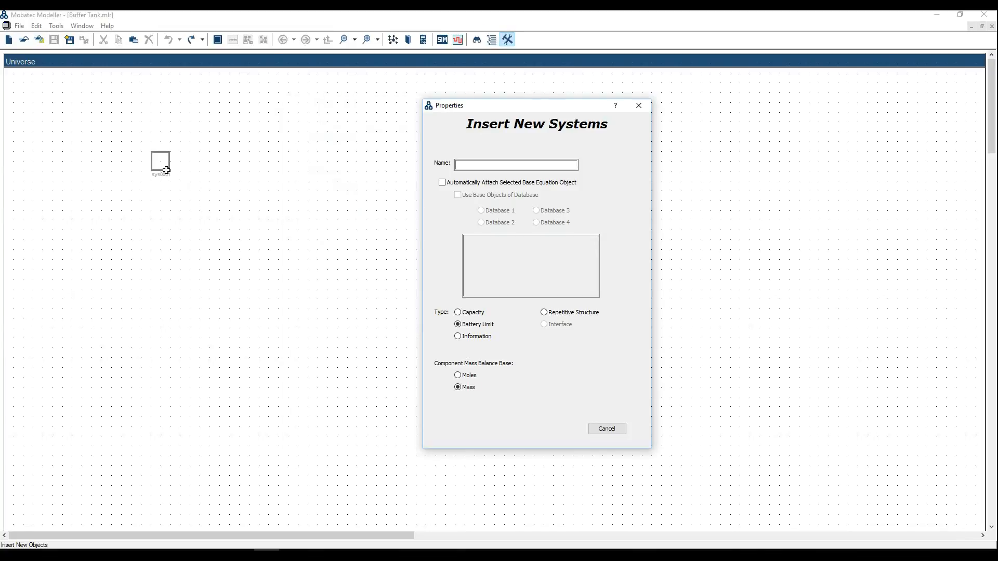
{"action": "left_click", "coordinate": [208, 189]}
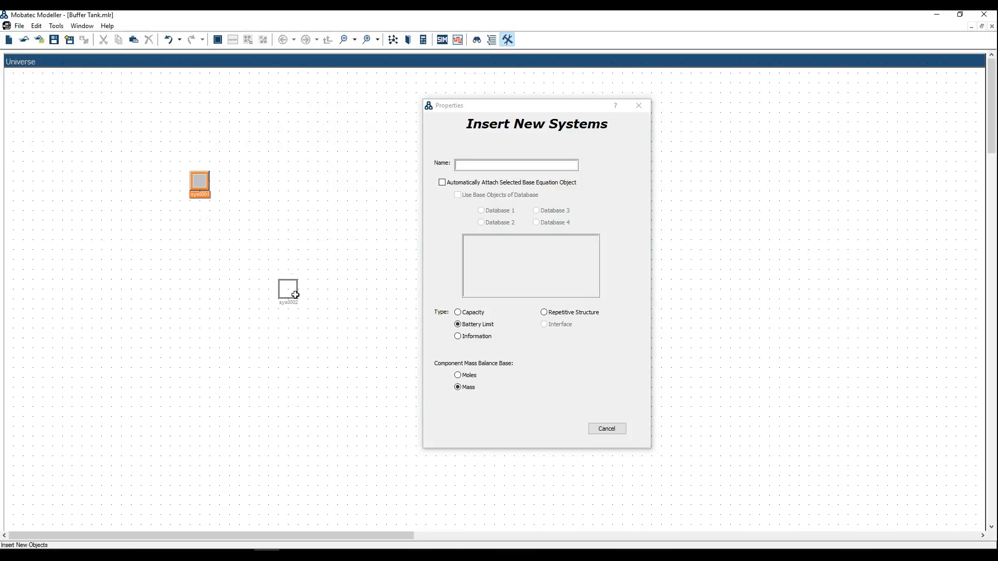
{"action": "left_click", "coordinate": [295, 295]}
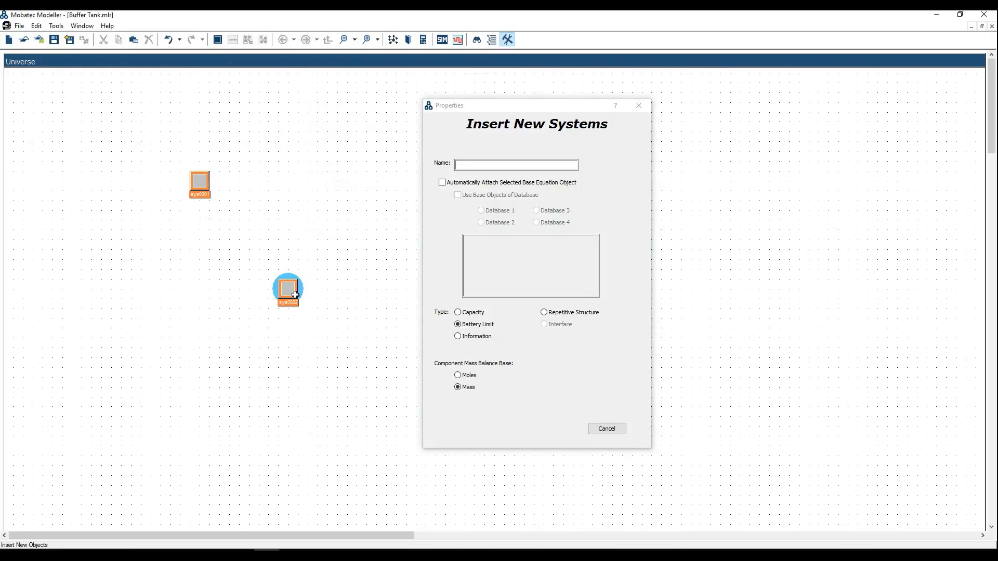
Step: Insert one Capacity system between the two battery limits and end the insertion
{"action": "left_click", "coordinate": [458, 312]}
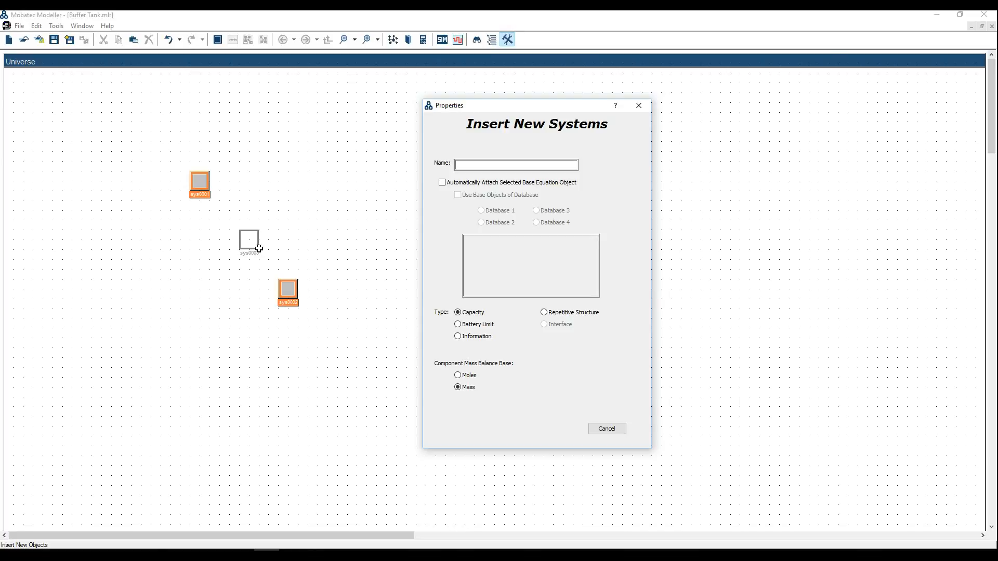
{"action": "left_click", "coordinate": [259, 248]}
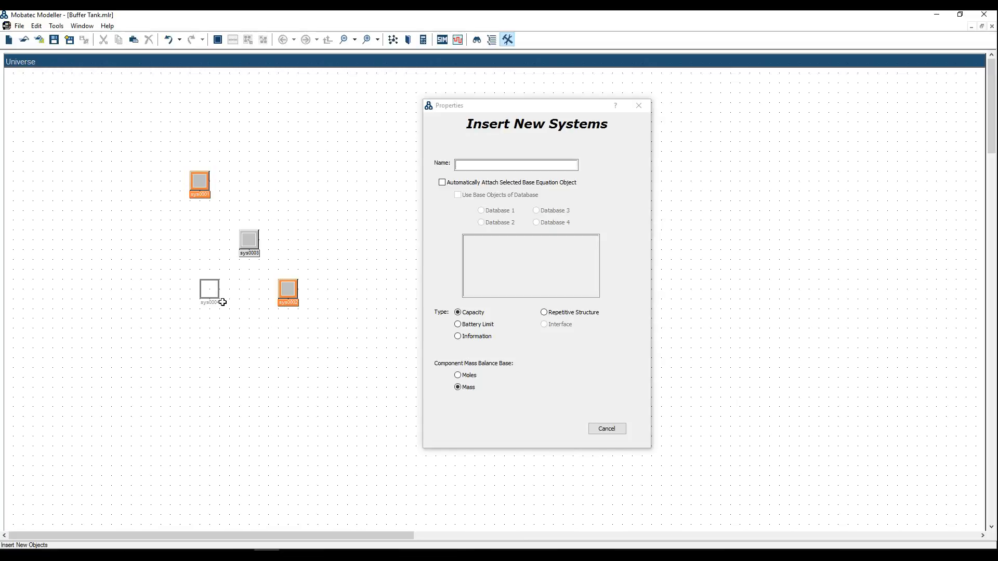
{"action": "key", "text": "Escape"}
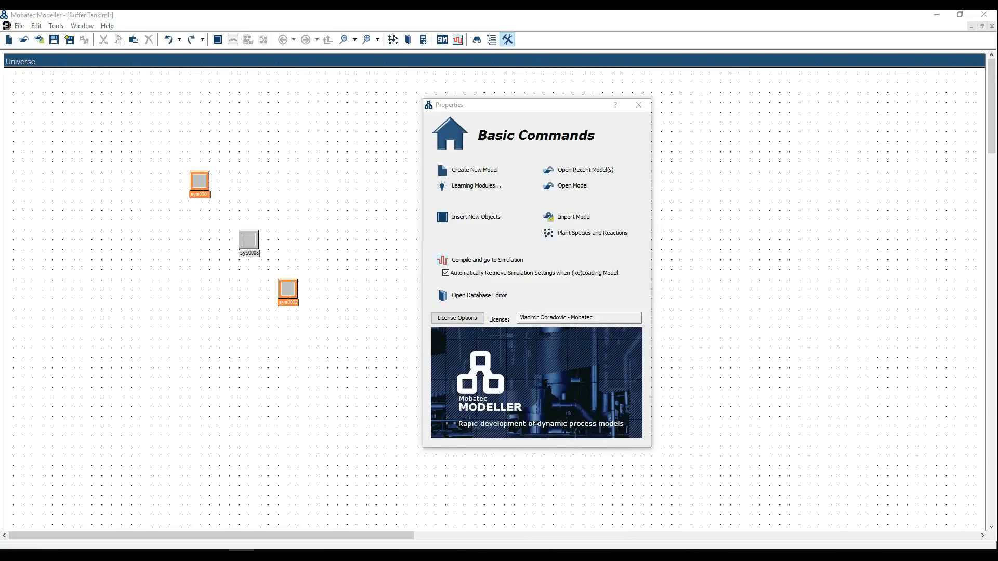
{"action": "left_click", "coordinate": [122, 311]}
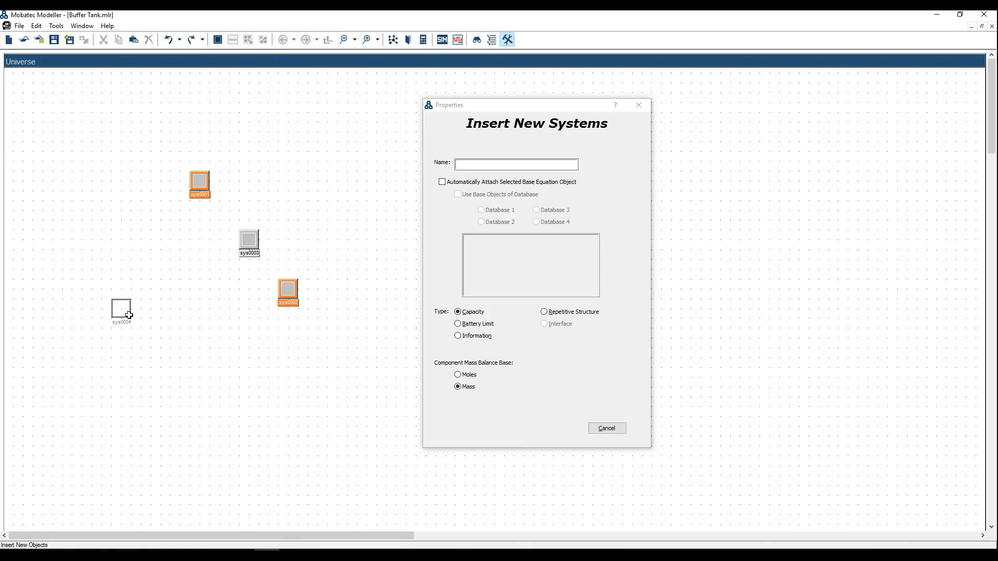
{"action": "mouse_move", "coordinate": [474, 267]}
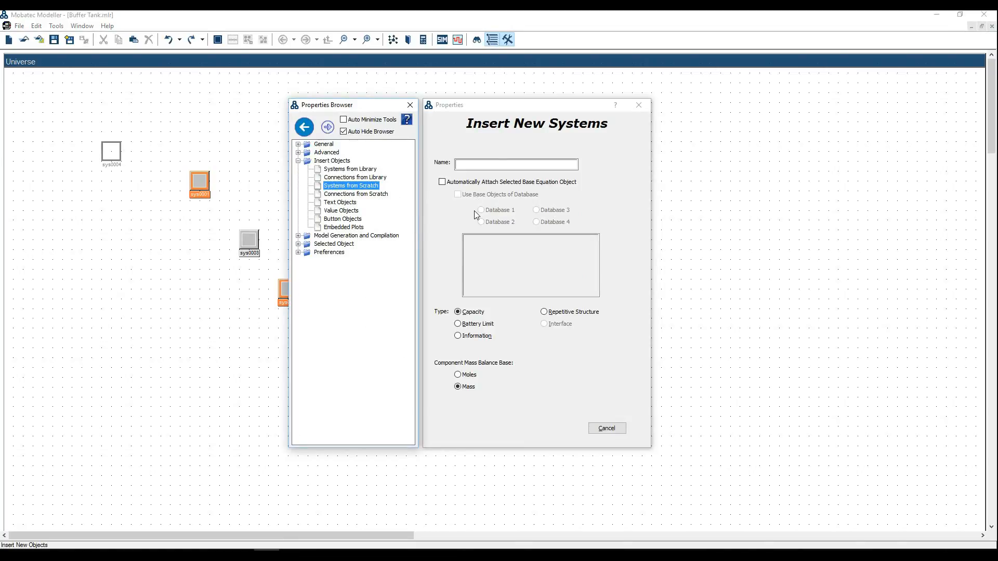
{"action": "key", "text": "Escape"}
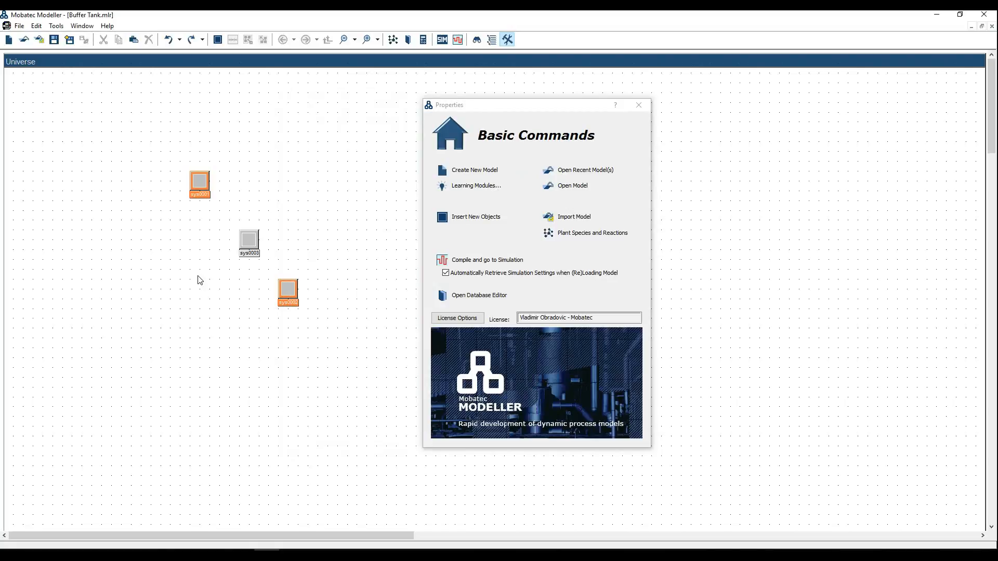
Step: Browse the Basic Library's system models, including the Mixers, Splitters & Buffers and Battery Limits categories, and close the library without inserting anything
{"action": "key", "text": "Insert"}
{"action": "mouse_move", "coordinate": [566, 277]}
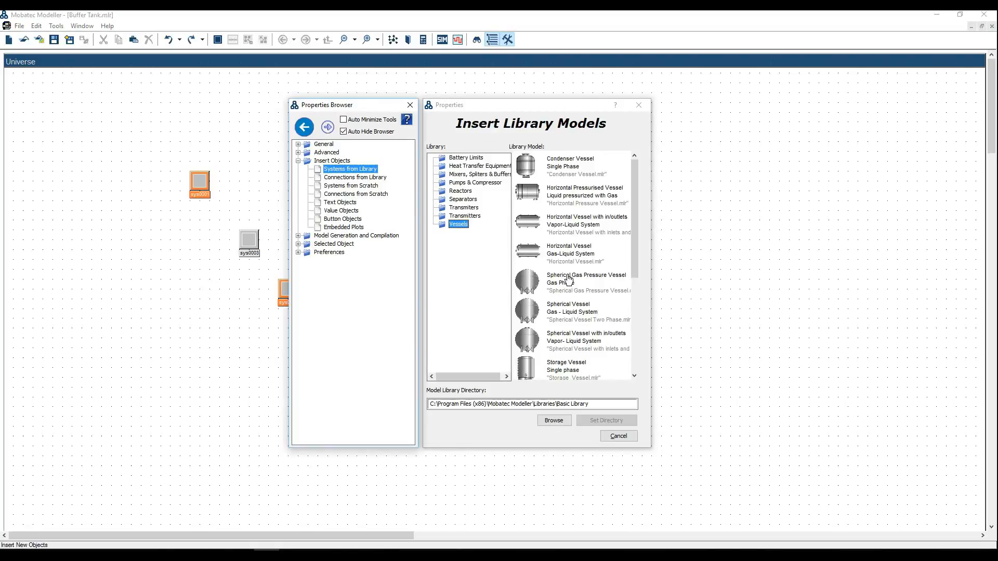
{"action": "left_click", "coordinate": [465, 182]}
{"action": "left_click", "coordinate": [465, 175]}
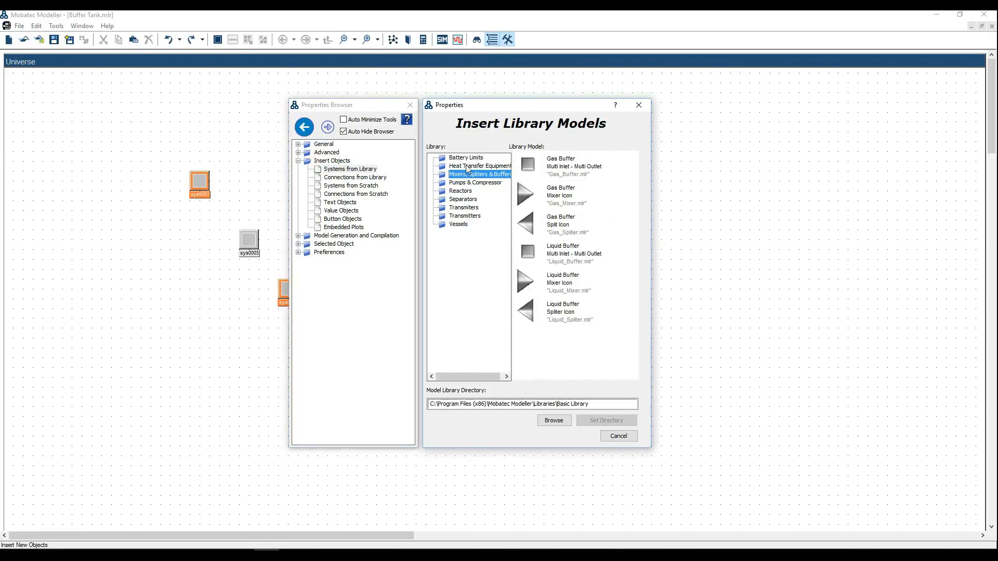
{"action": "left_click", "coordinate": [467, 165]}
{"action": "left_click", "coordinate": [467, 159]}
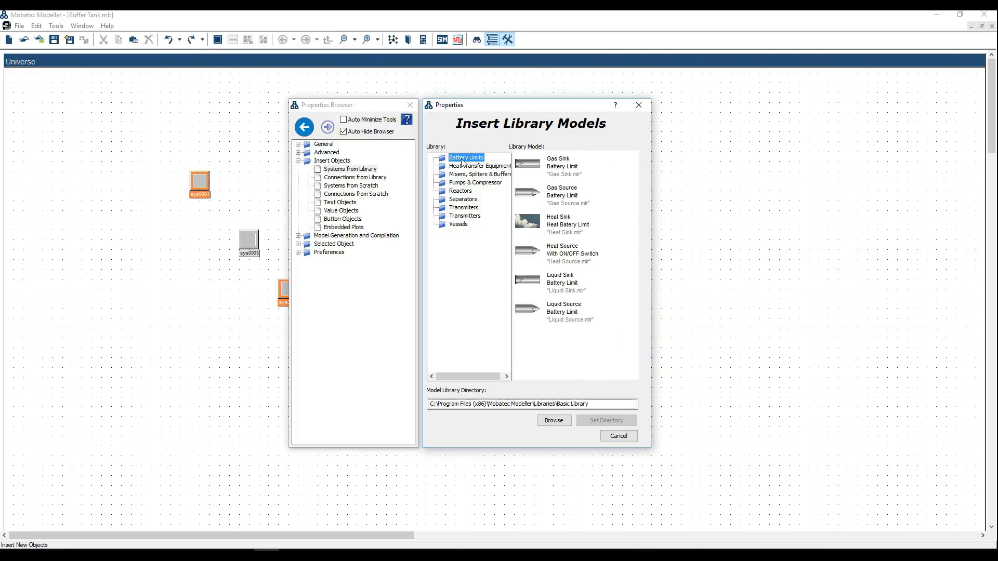
{"action": "left_click", "coordinate": [182, 255]}
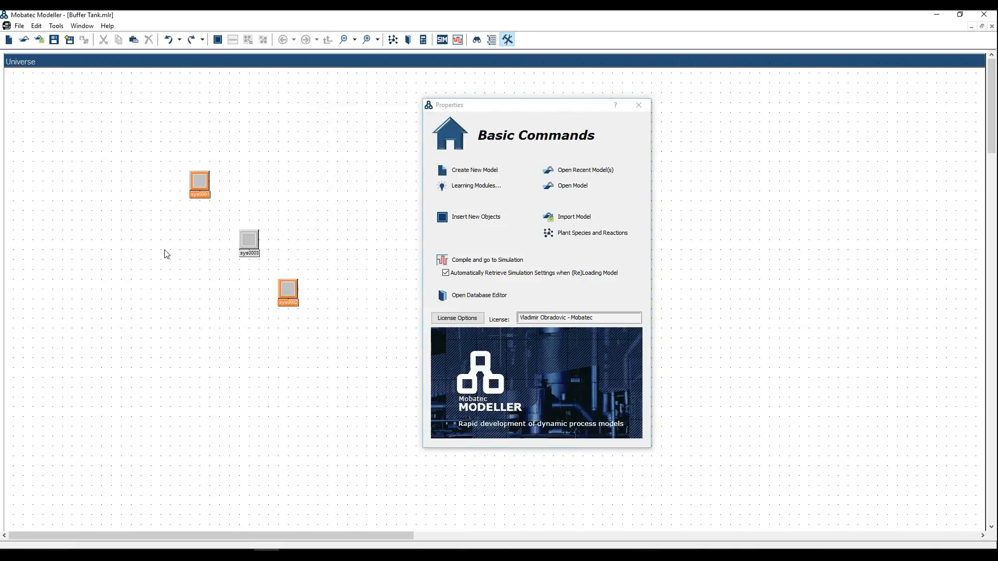
{"action": "left_click", "coordinate": [171, 258]}
{"action": "mouse_move", "coordinate": [439, 290]}
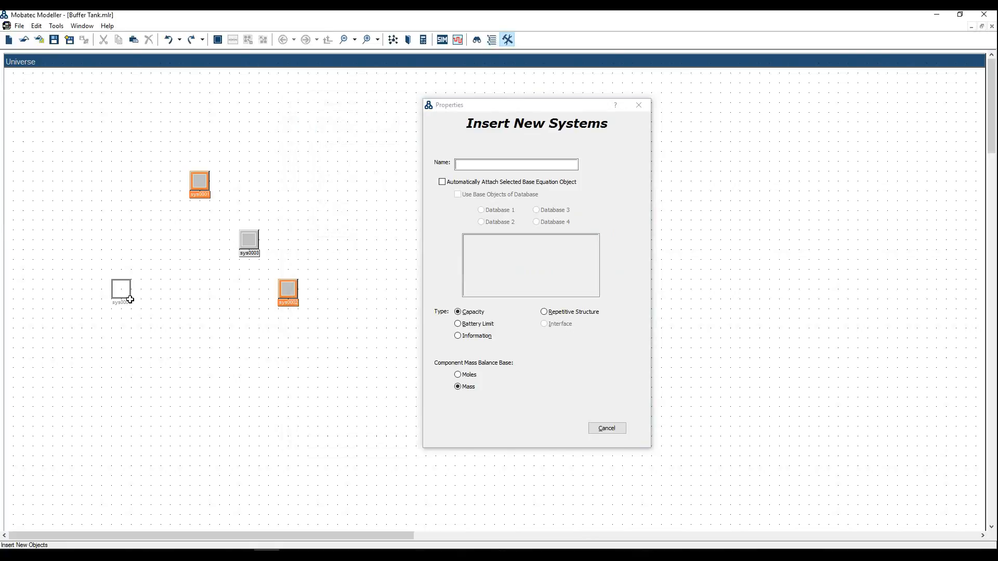
{"action": "key", "text": "Escape"}
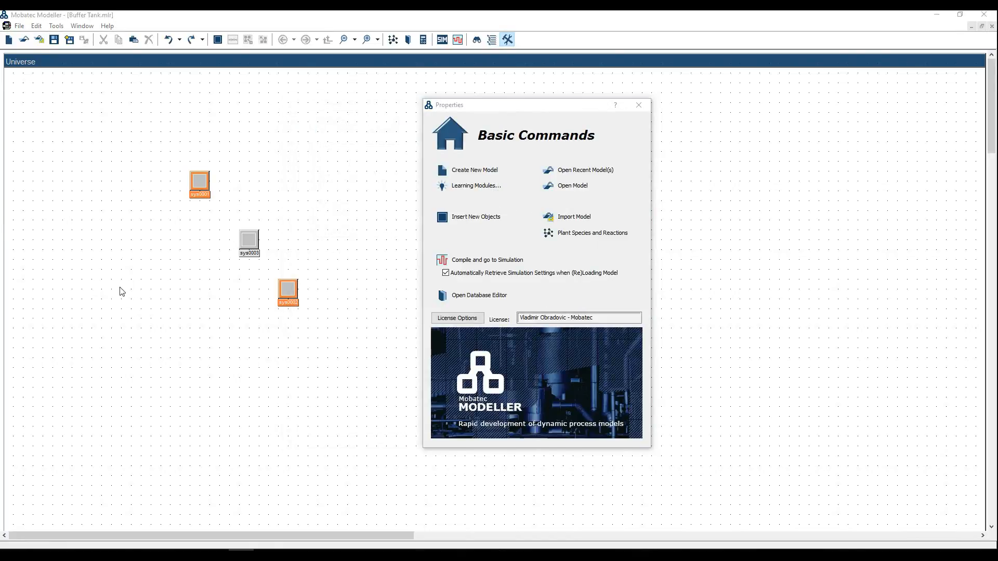
Step: Insert Uni-Directional Mass connections from scratch, from sys0001 to sys0003 and from sys0003 to sys0002, and end the insertion
{"action": "mouse_move", "coordinate": [459, 275]}
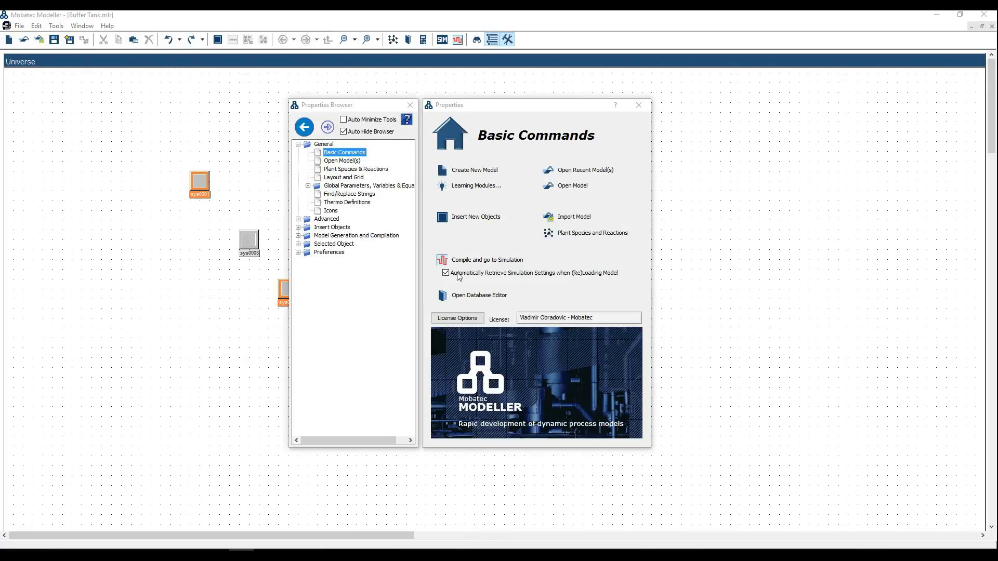
{"action": "left_click", "coordinate": [298, 227]}
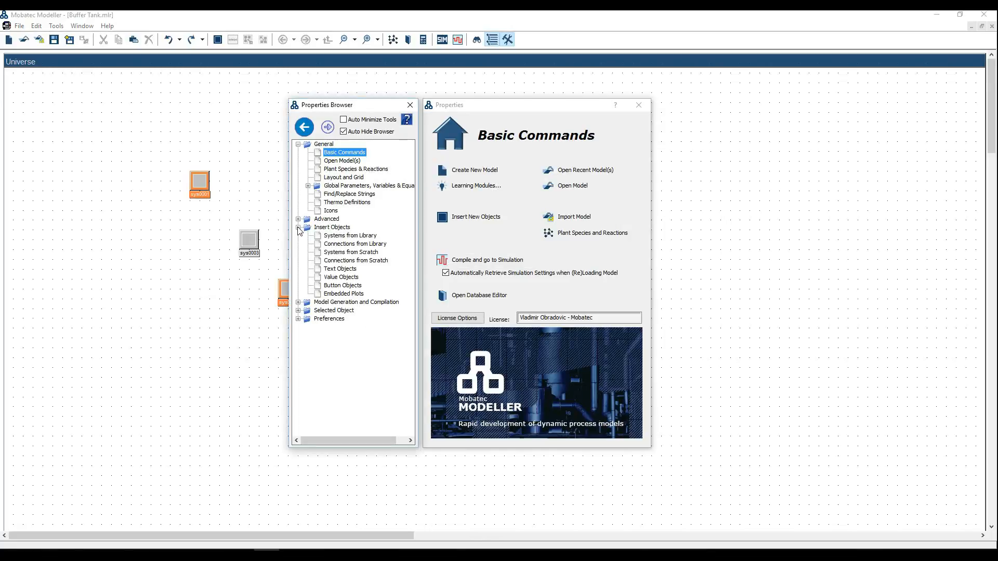
{"action": "left_click", "coordinate": [338, 263]}
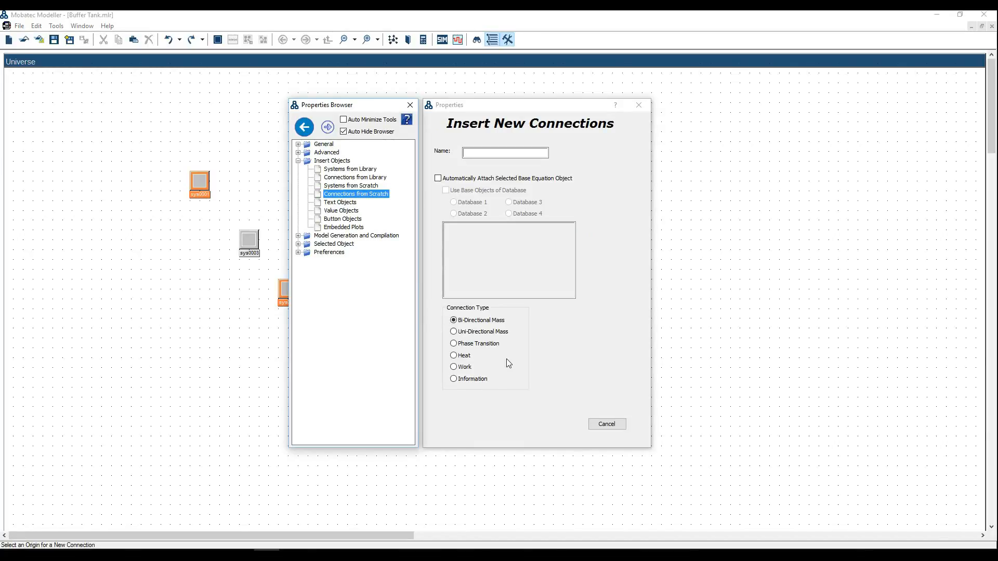
{"action": "left_click", "coordinate": [455, 333]}
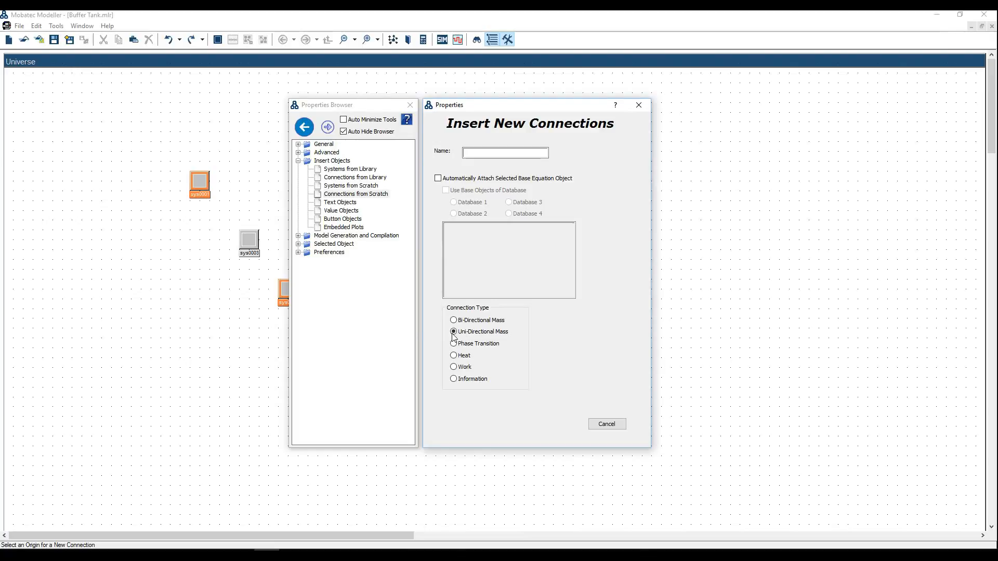
{"action": "left_click", "coordinate": [210, 192]}
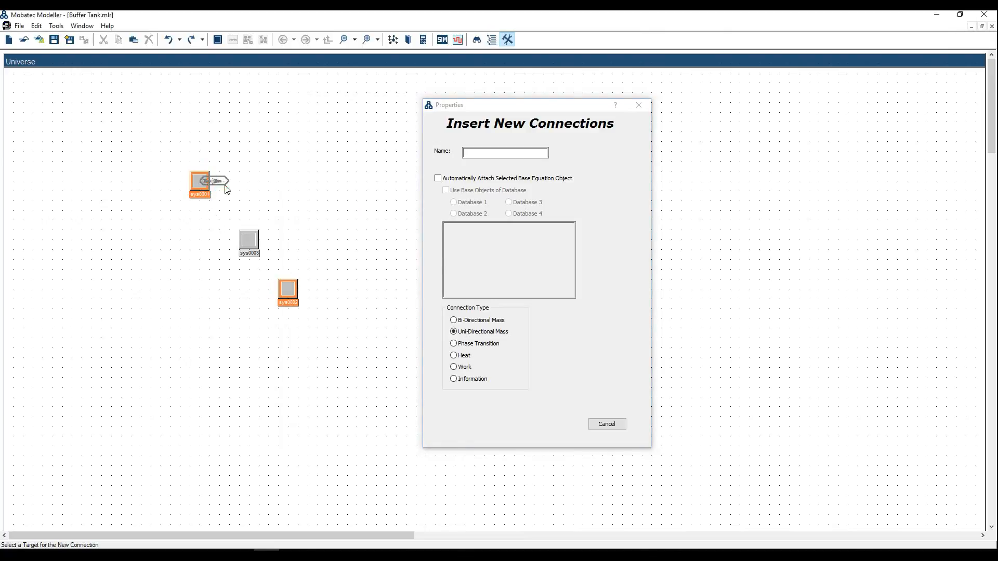
{"action": "left_click", "coordinate": [257, 246]}
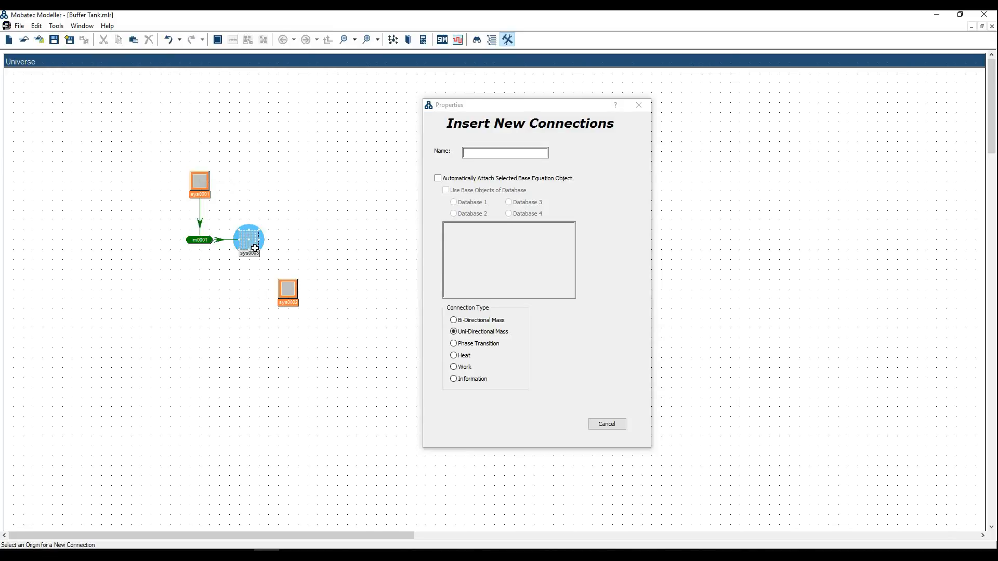
{"action": "left_click", "coordinate": [255, 248]}
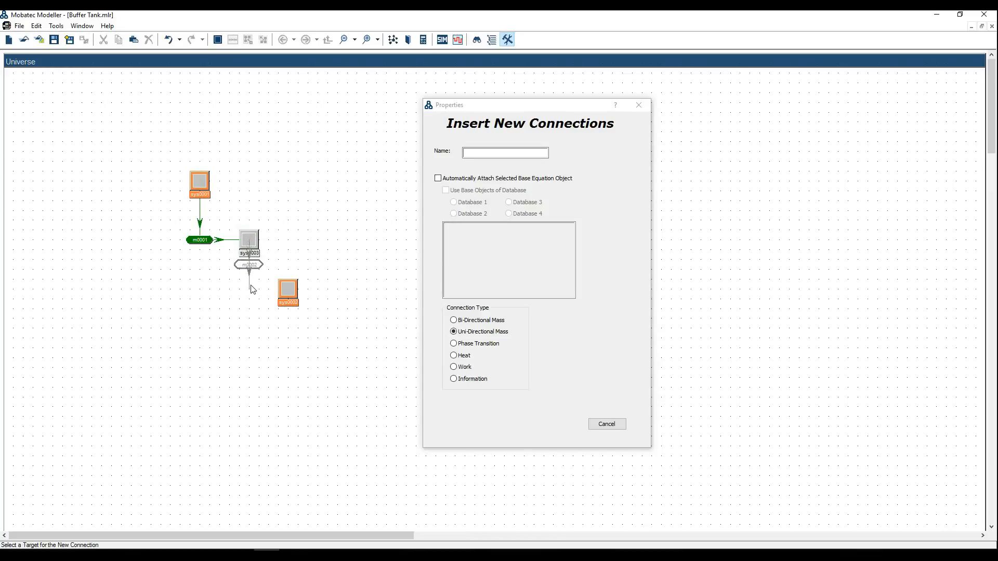
{"action": "left_click", "coordinate": [297, 300]}
{"action": "key", "text": "Escape"}
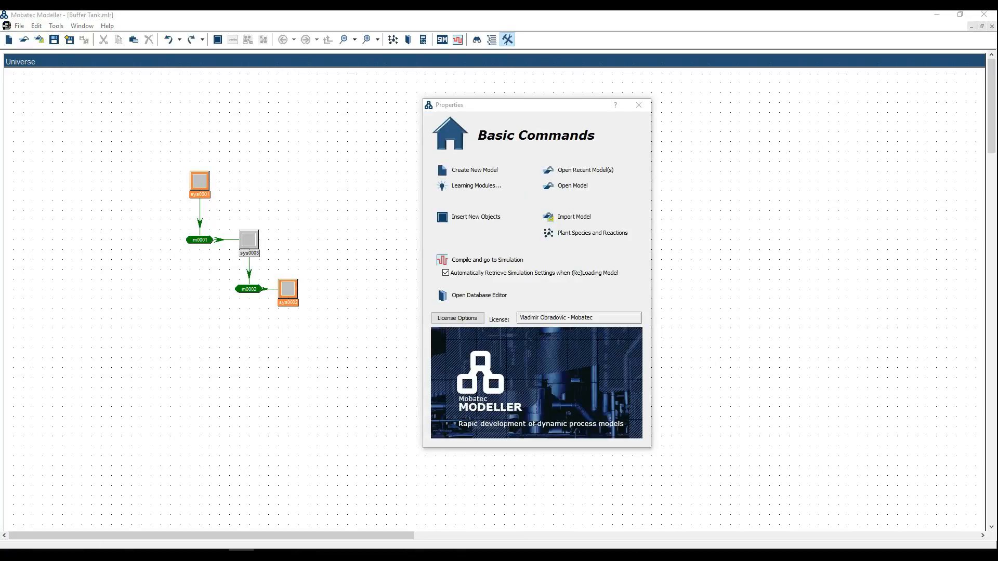
Step: Spread out the flowsheet with m0001 directly above and m0002 directly below centred sys0003, moving sys0001 further left and sys0002 further down and right
{"action": "left_click_drag", "start_coordinate": [207, 240], "coordinate": [165, 188]}
{"action": "left_click_drag", "start_coordinate": [215, 274], "coordinate": [327, 323]}
{"action": "left_click", "coordinate": [294, 350]}
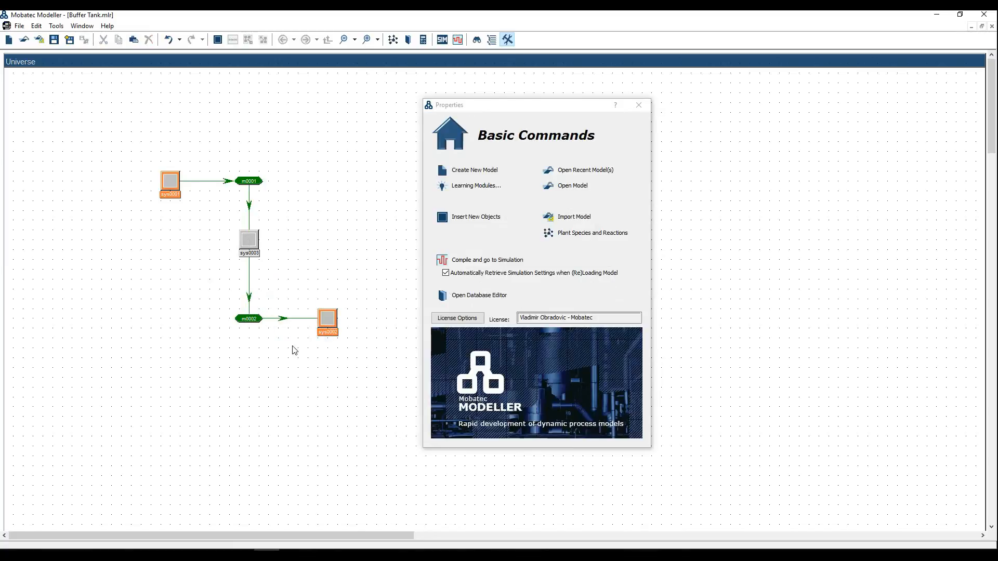
{"action": "left_click_drag", "start_coordinate": [248, 254], "coordinate": [248, 264]}
{"action": "left_click", "coordinate": [173, 287]}
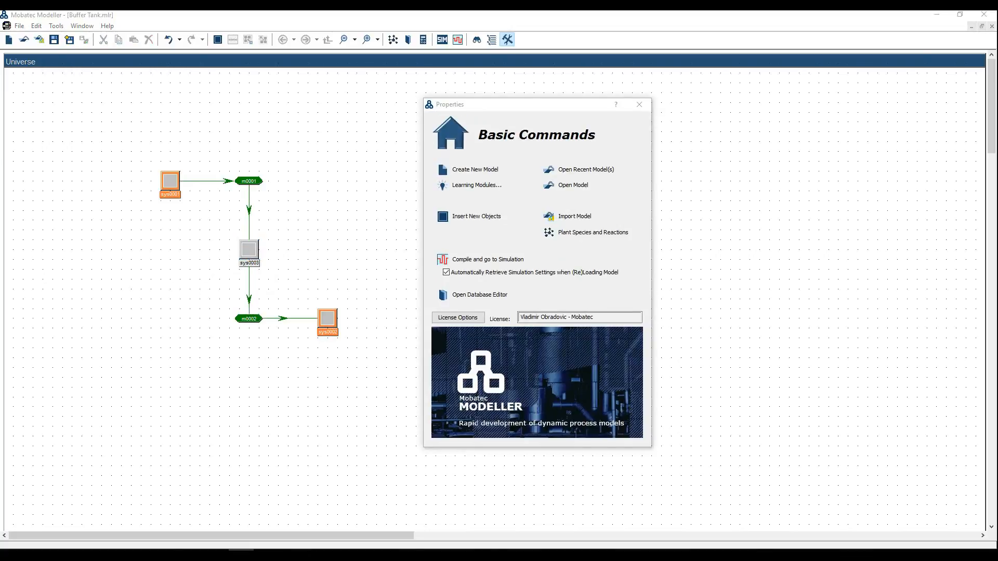
Step: Check the icon instructions in the exercise document, then add Ex_Buffer_Tank.JPG from Exercises_Icons to the model's plant icons in Mobatec Modeller
{"action": "left_click", "coordinate": [318, 547]}
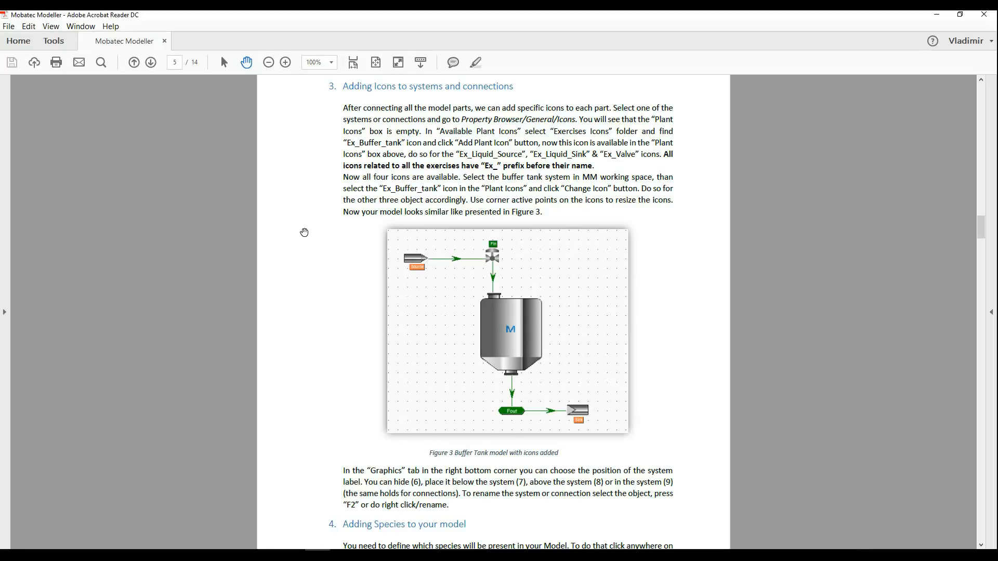
{"action": "left_click", "coordinate": [267, 546]}
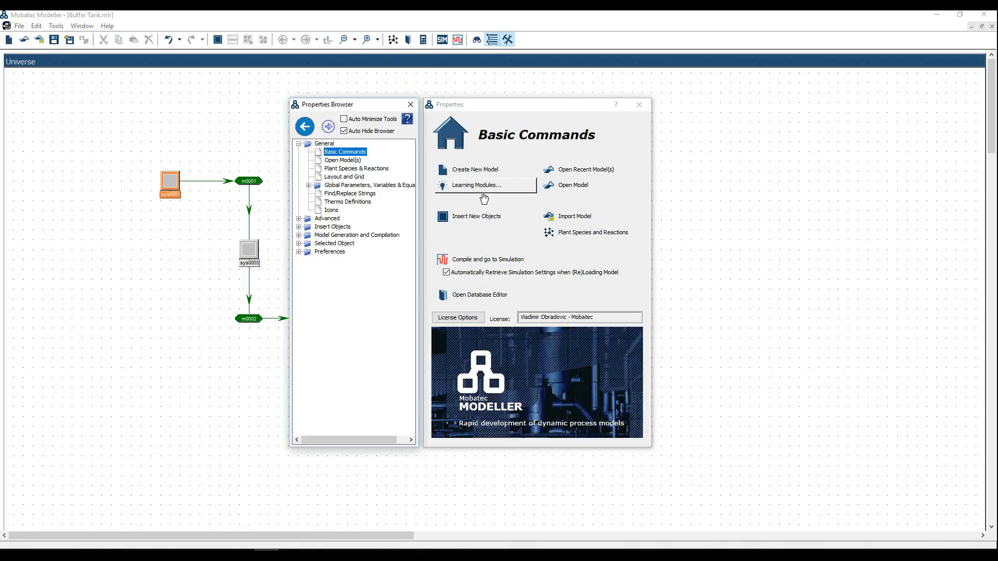
{"action": "left_click", "coordinate": [331, 210]}
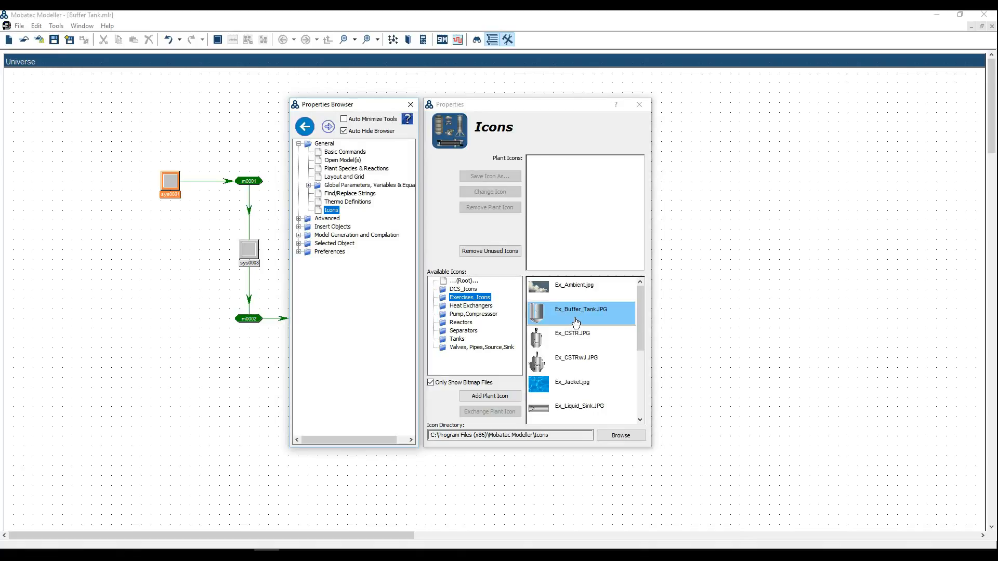
{"action": "left_click", "coordinate": [477, 399]}
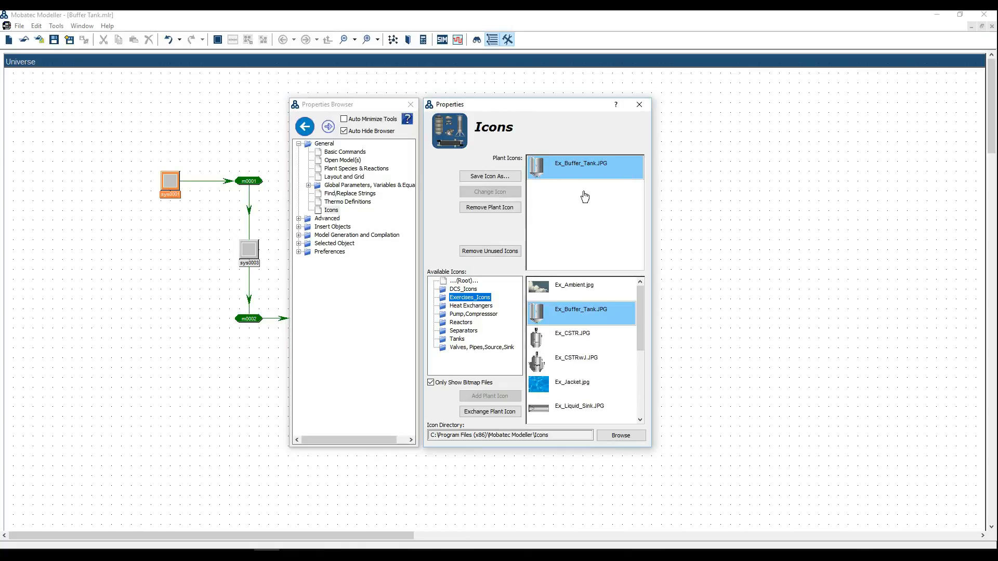
Step: Add Ex_Liquid_Source.JPG, Ex_Liquid_Sink.JPG and Ex_Valve.JPG from Exercises_Icons to the plant icons
{"action": "left_click_drag", "start_coordinate": [642, 311], "coordinate": [646, 356]}
{"action": "left_click", "coordinate": [595, 343]}
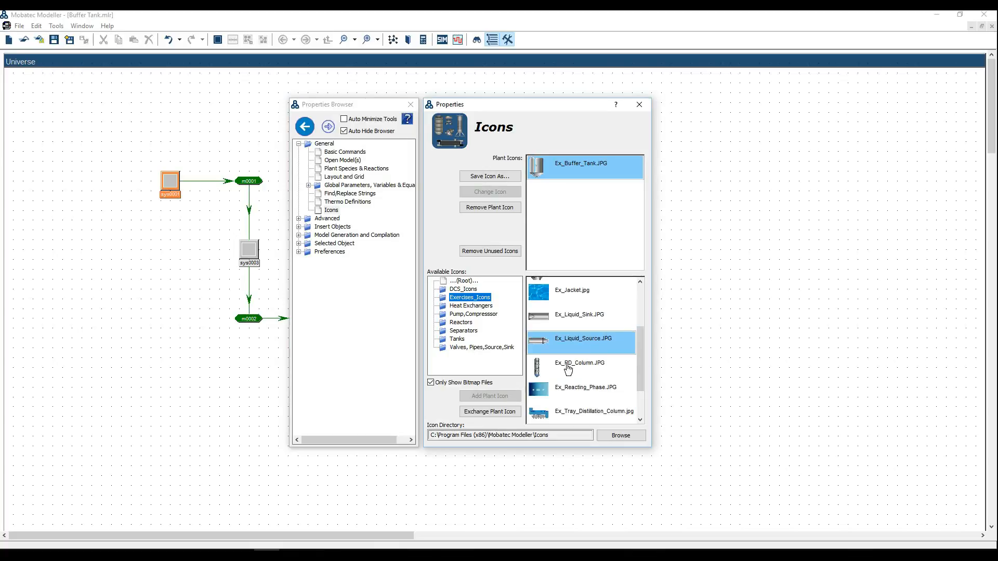
{"action": "left_click", "coordinate": [502, 397]}
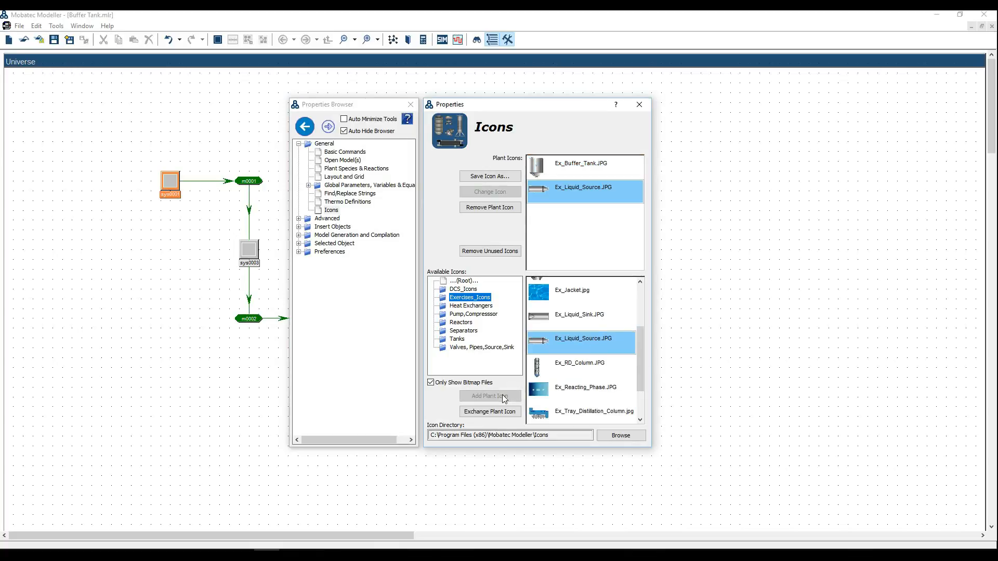
{"action": "left_click", "coordinate": [596, 327]}
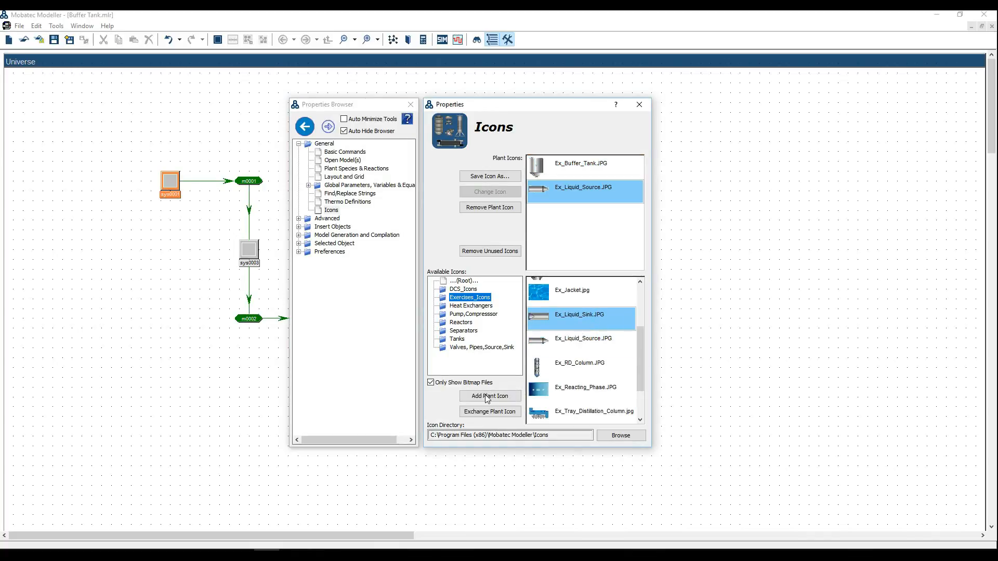
{"action": "left_click", "coordinate": [487, 397]}
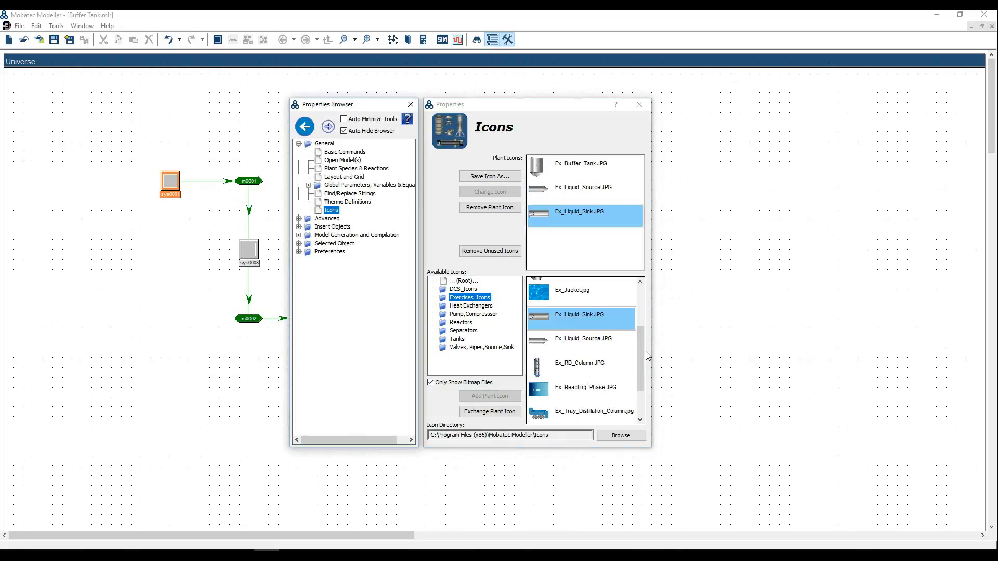
{"action": "left_click_drag", "start_coordinate": [641, 359], "coordinate": [641, 382]}
{"action": "left_click", "coordinate": [585, 389]}
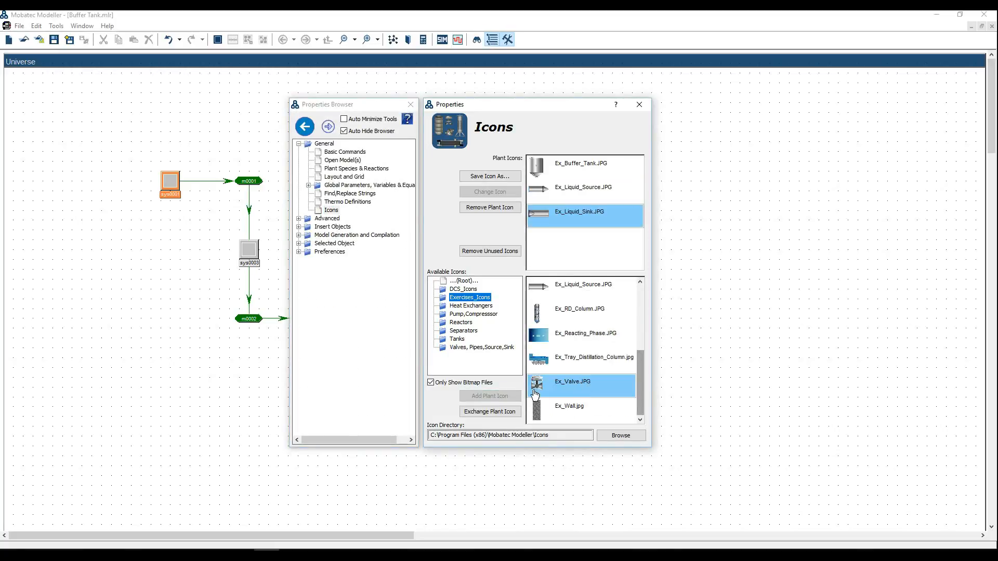
{"action": "left_click", "coordinate": [501, 397]}
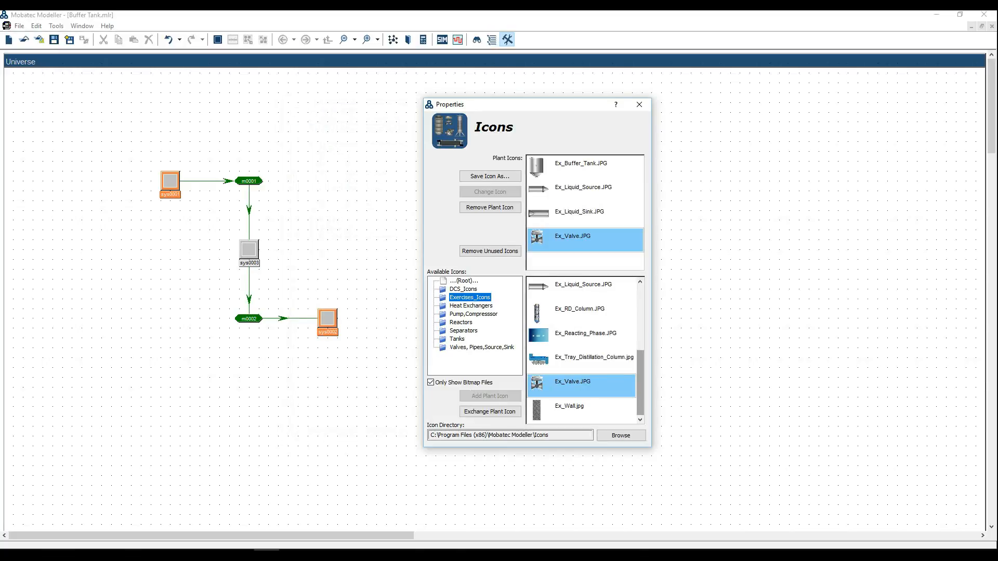
{"action": "left_click", "coordinate": [242, 552]}
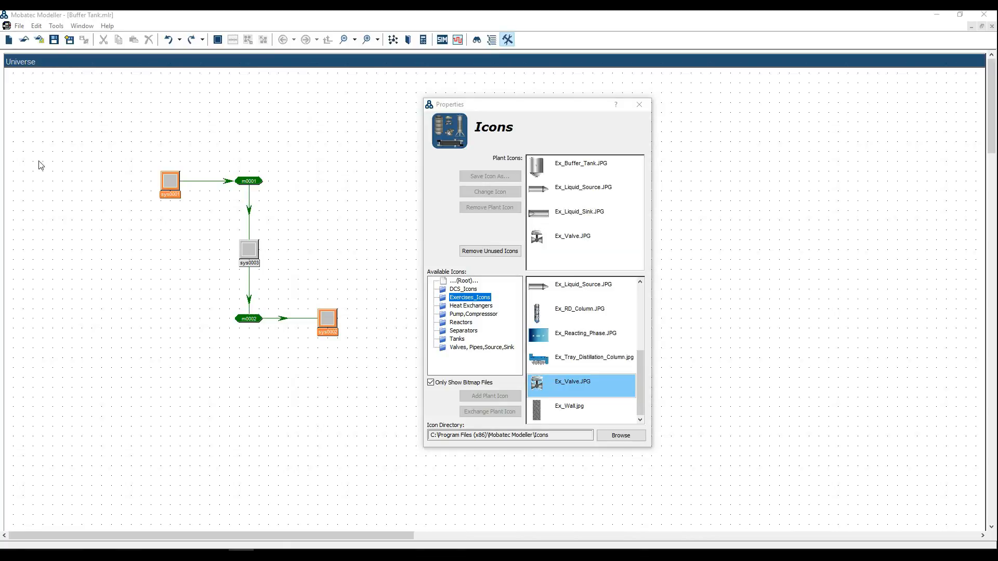
Step: Assign the Ex_Liquid_Source.JPG icon to sys0001 and resize it on the flowsheet into a wide, flat shape
{"action": "left_click", "coordinate": [175, 186]}
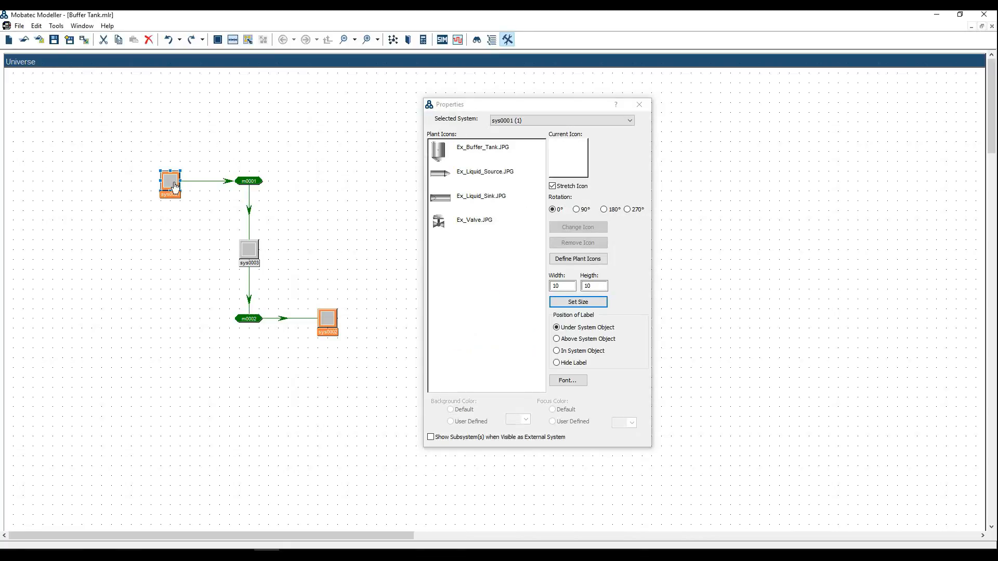
{"action": "mouse_move", "coordinate": [479, 222]}
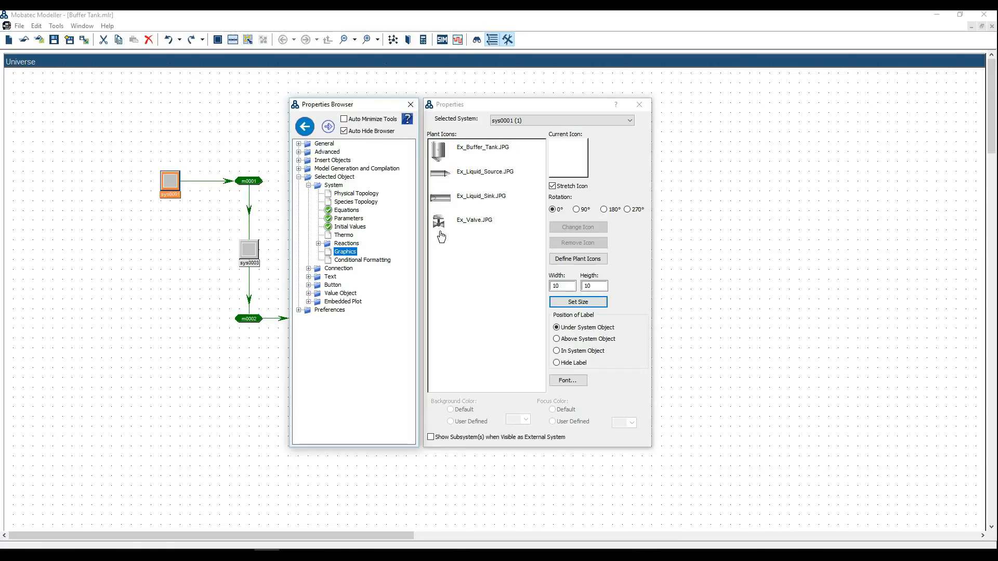
{"action": "left_click", "coordinate": [491, 177]}
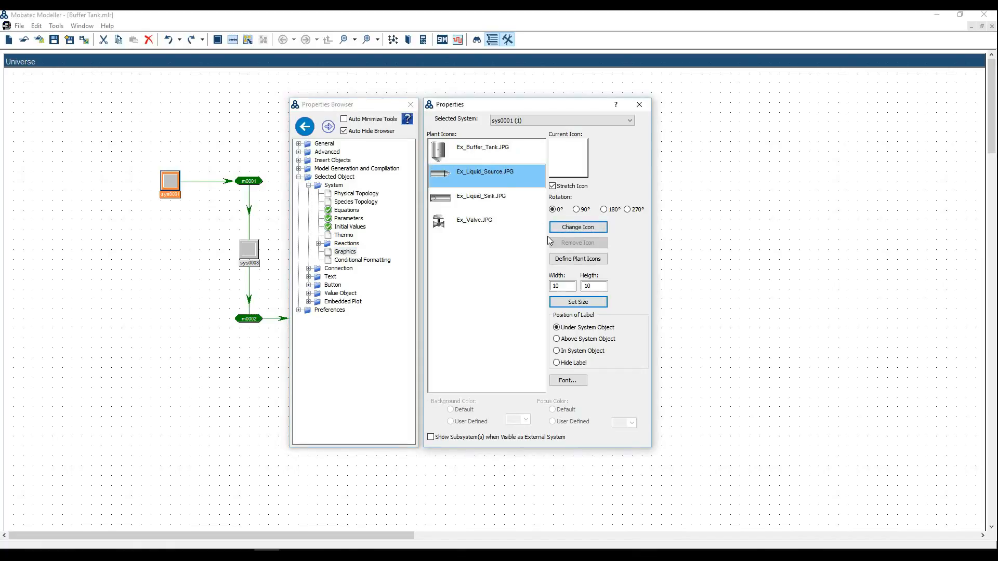
{"action": "left_click", "coordinate": [577, 227]}
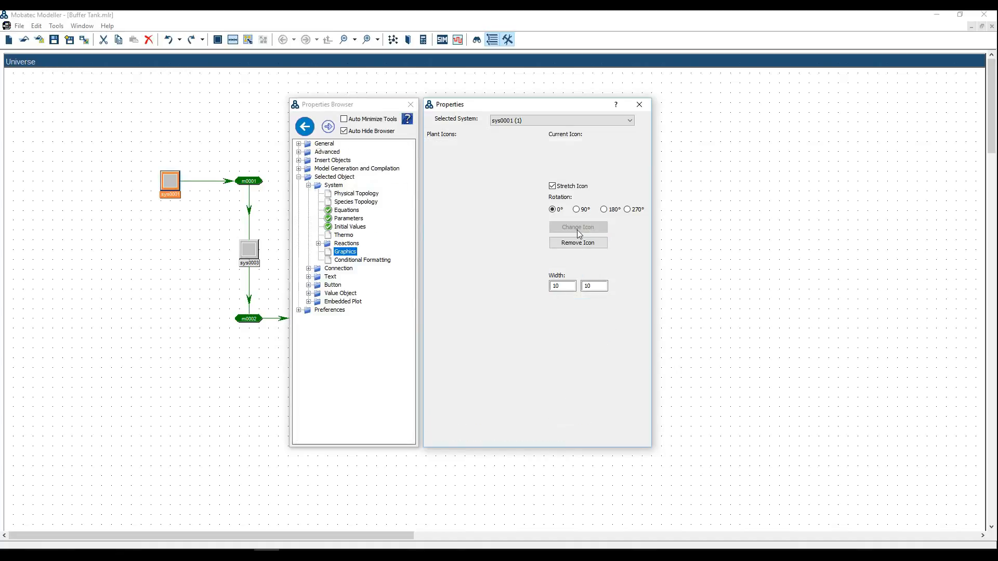
{"action": "left_click", "coordinate": [178, 183]}
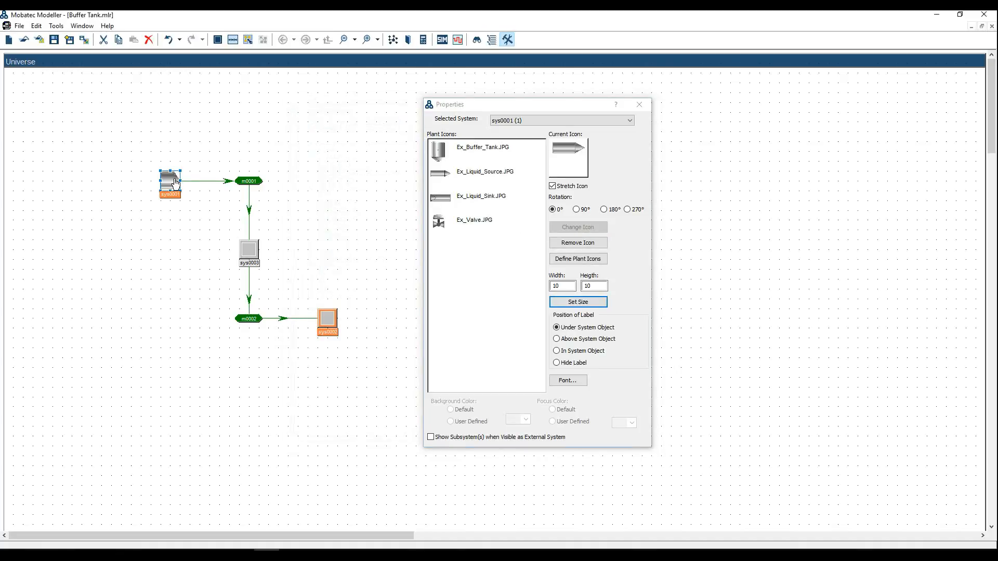
{"action": "left_click_drag", "start_coordinate": [186, 175], "coordinate": [192, 181]}
{"action": "left_click", "coordinate": [202, 217]}
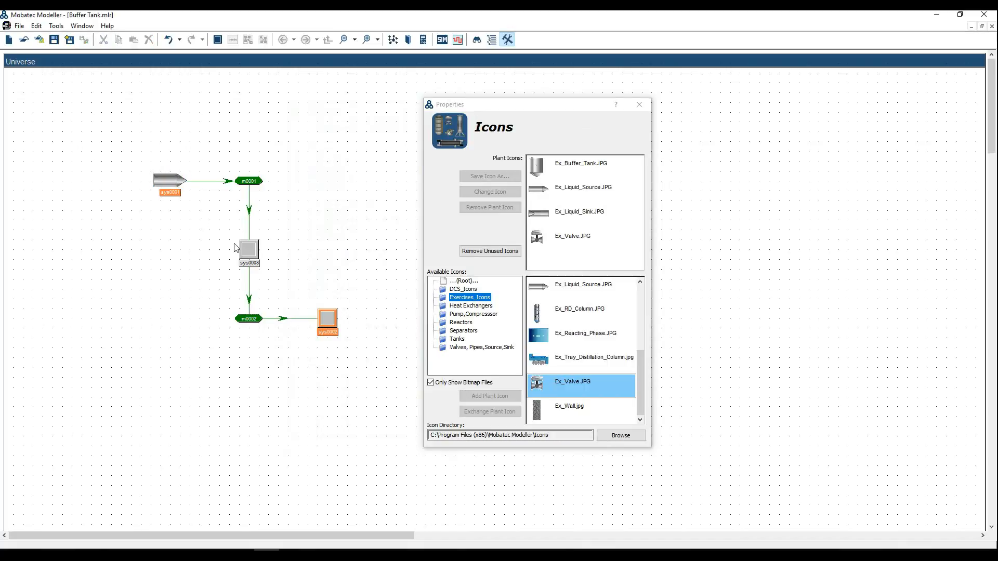
Step: Assign the Ex_Buffer_Tank.JPG icon to sys0003 and enlarge it to fill most of the space between the two connections
{"action": "left_click", "coordinate": [255, 255]}
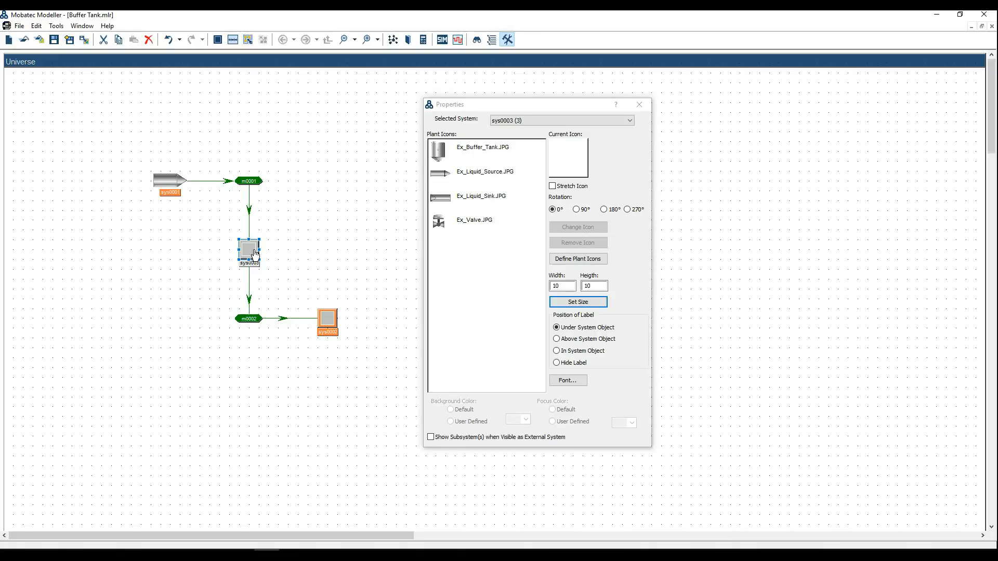
{"action": "mouse_move", "coordinate": [448, 220]}
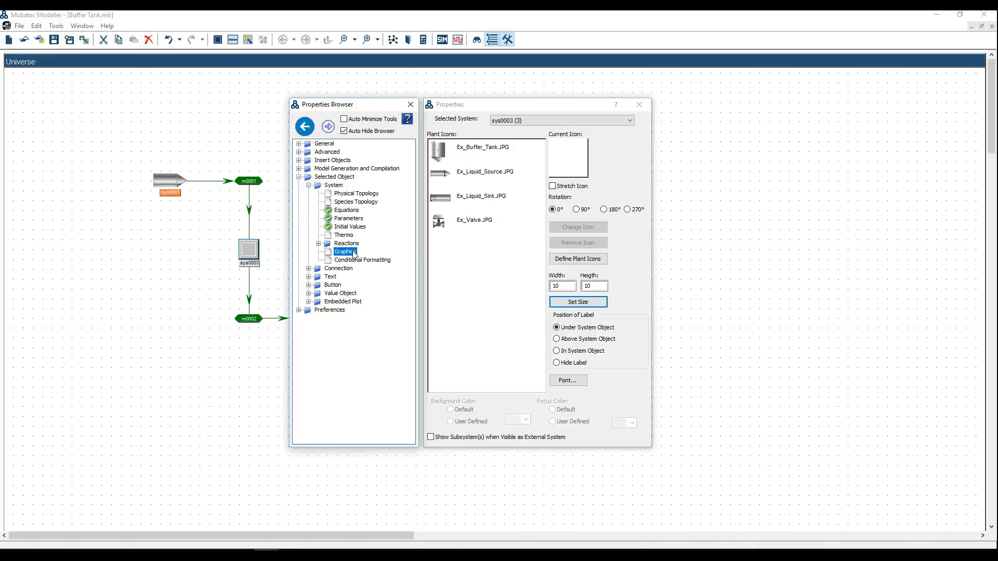
{"action": "left_click", "coordinate": [484, 156]}
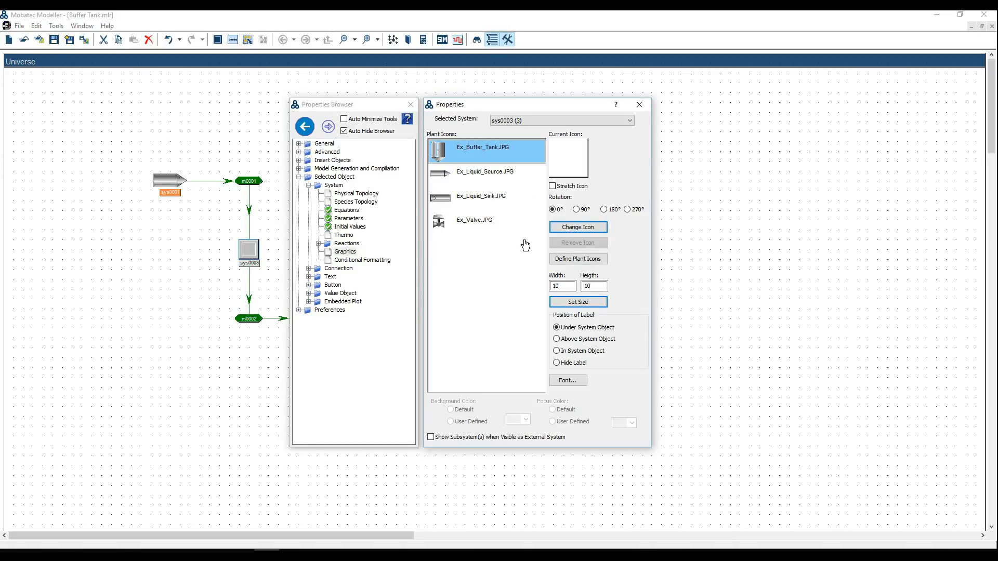
{"action": "double_click", "coordinate": [482, 158]}
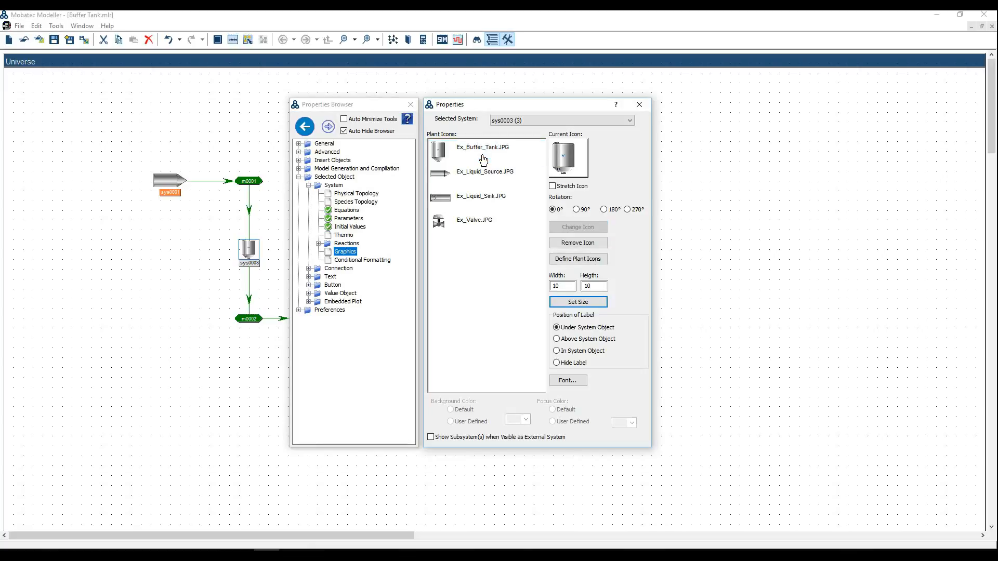
{"action": "left_click", "coordinate": [262, 248]}
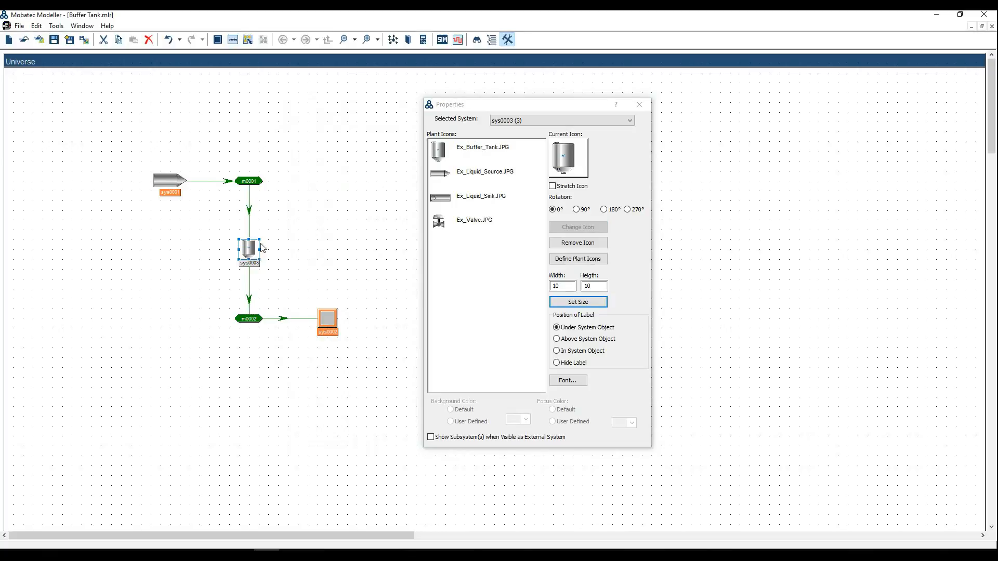
{"action": "left_click_drag", "start_coordinate": [263, 242], "coordinate": [296, 206]}
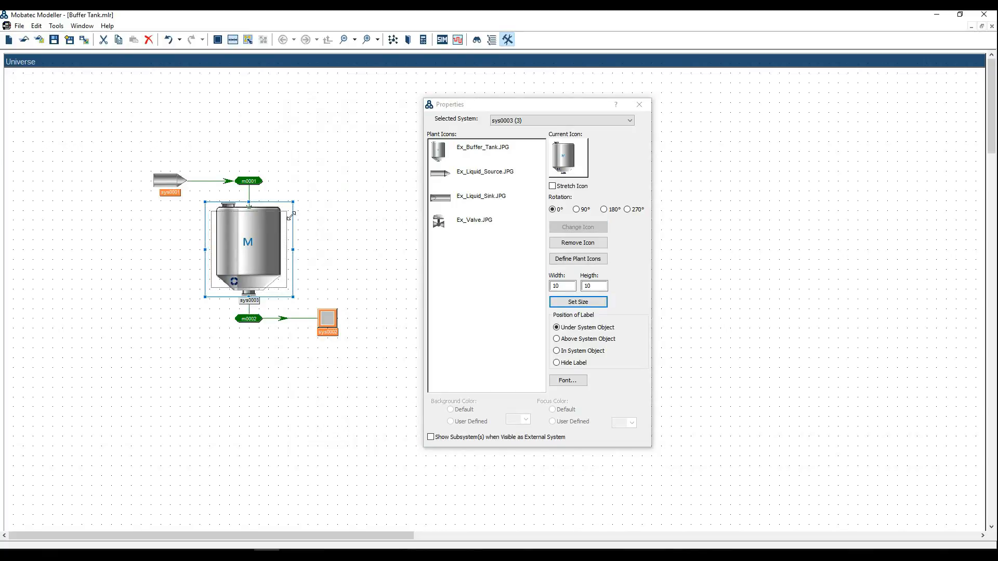
Step: Reduce the sys0003 tank icon to about 36 by 36 and assign the Ex_Liquid_Sink.JPG icon to sys0002
{"action": "left_click_drag", "start_coordinate": [286, 221], "coordinate": [289, 217]}
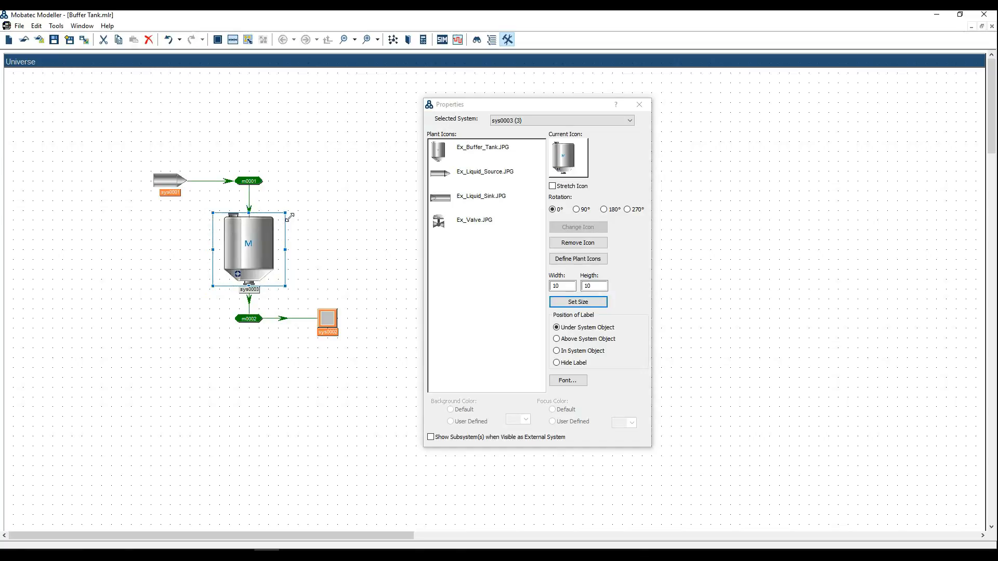
{"action": "left_click", "coordinate": [336, 319]}
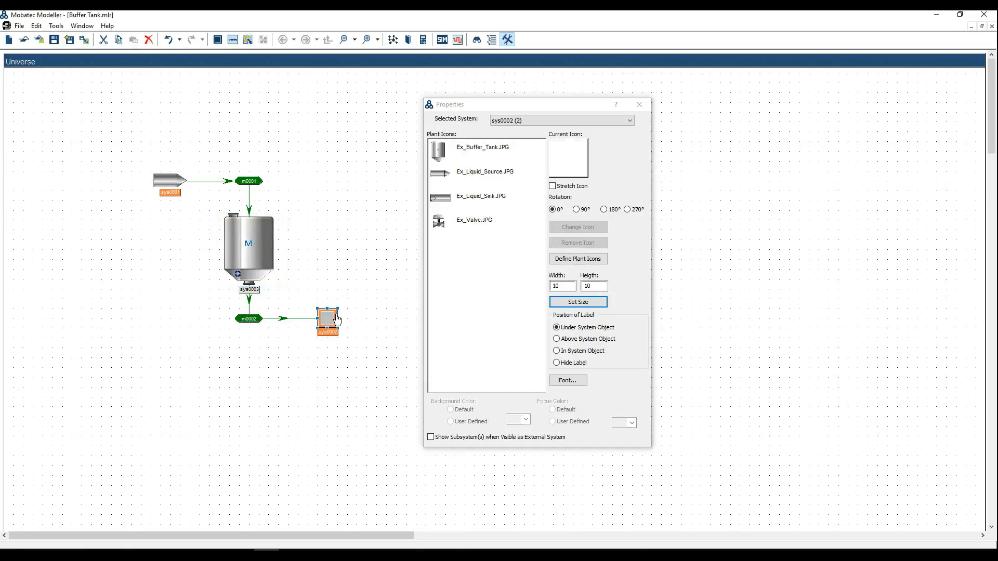
{"action": "left_click", "coordinate": [487, 205]}
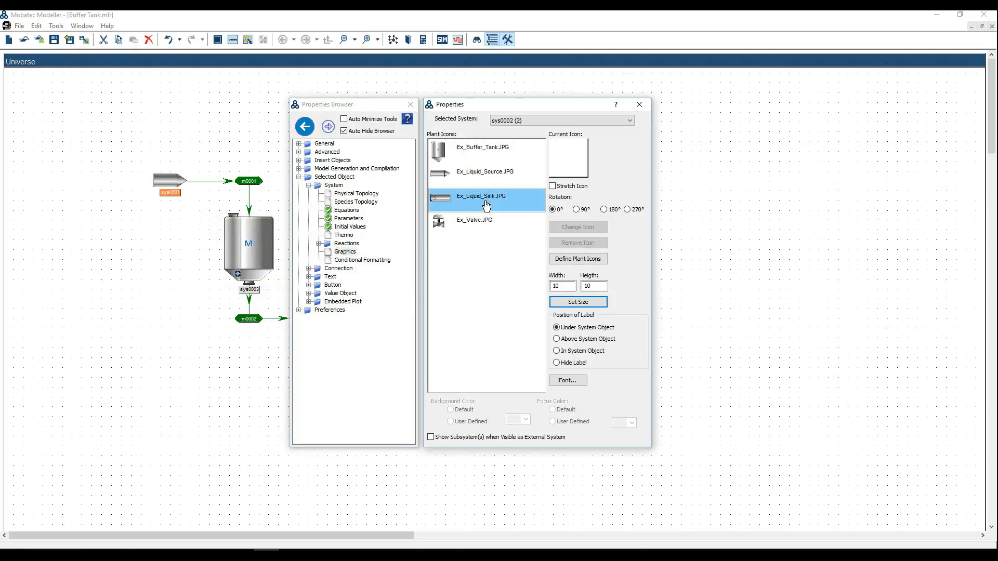
{"action": "left_click", "coordinate": [343, 318]}
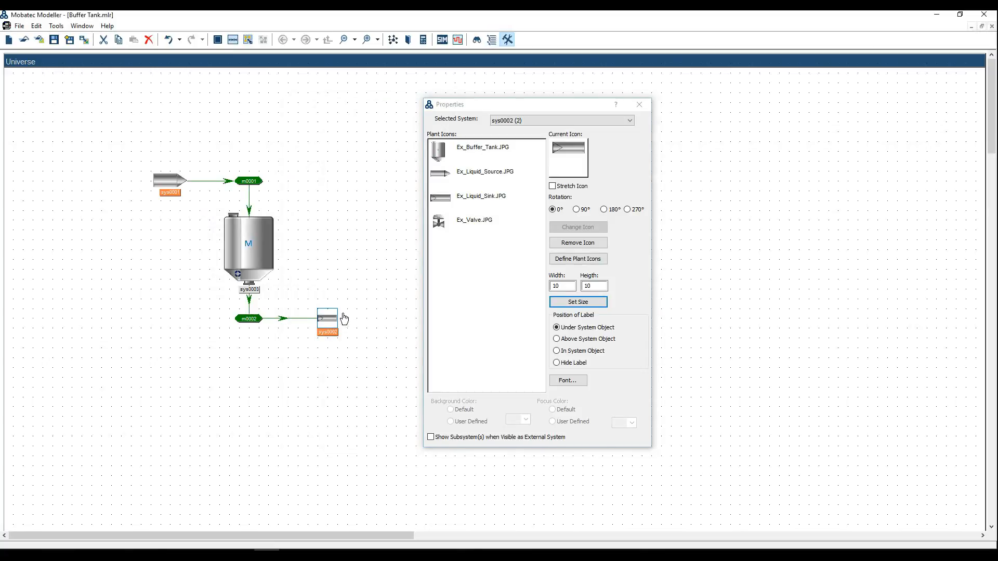
Step: Enlarge the sys0002 sink icon to about 15 by 15 and shrink the sys0001 source icon to about 14 by 6
{"action": "left_click", "coordinate": [340, 308]}
{"action": "left_click", "coordinate": [335, 315]}
{"action": "left_click_drag", "start_coordinate": [338, 309], "coordinate": [347, 307]}
{"action": "left_click", "coordinate": [170, 180]}
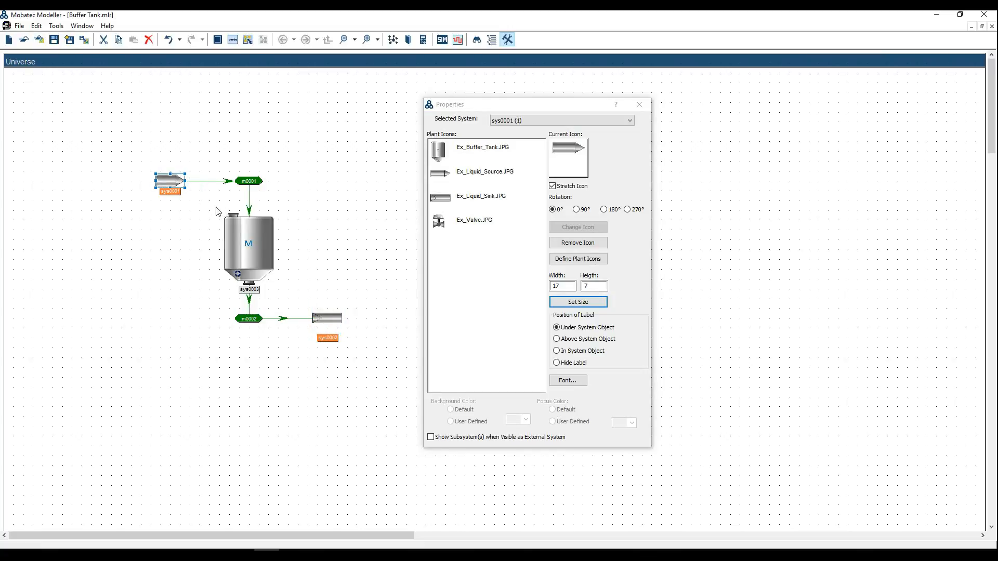
Step: Assign the Ex_Valve.JPG icon to connection m0001 and enlarge it to about 19 by 10
{"action": "left_click", "coordinate": [266, 187]}
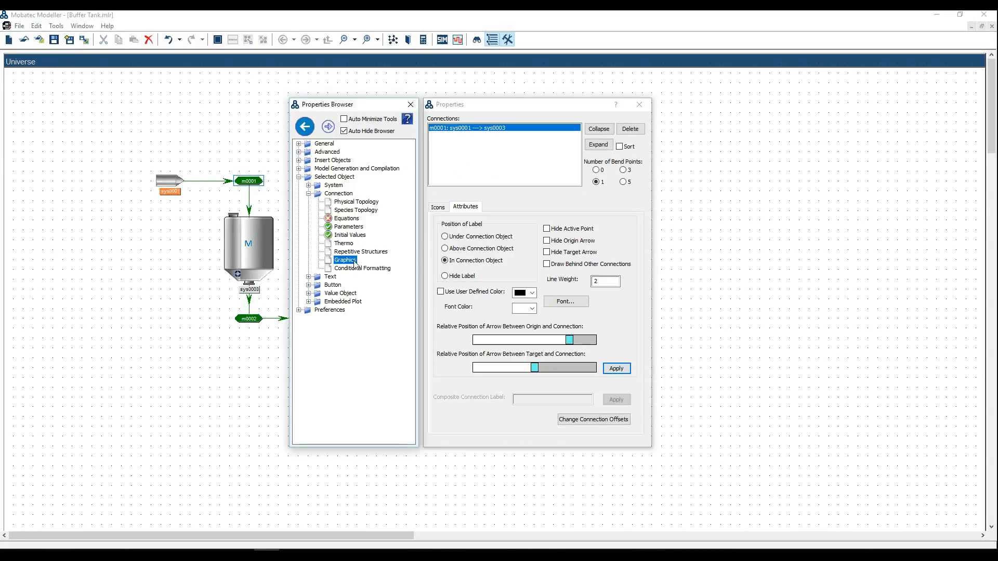
{"action": "left_click", "coordinate": [437, 211]}
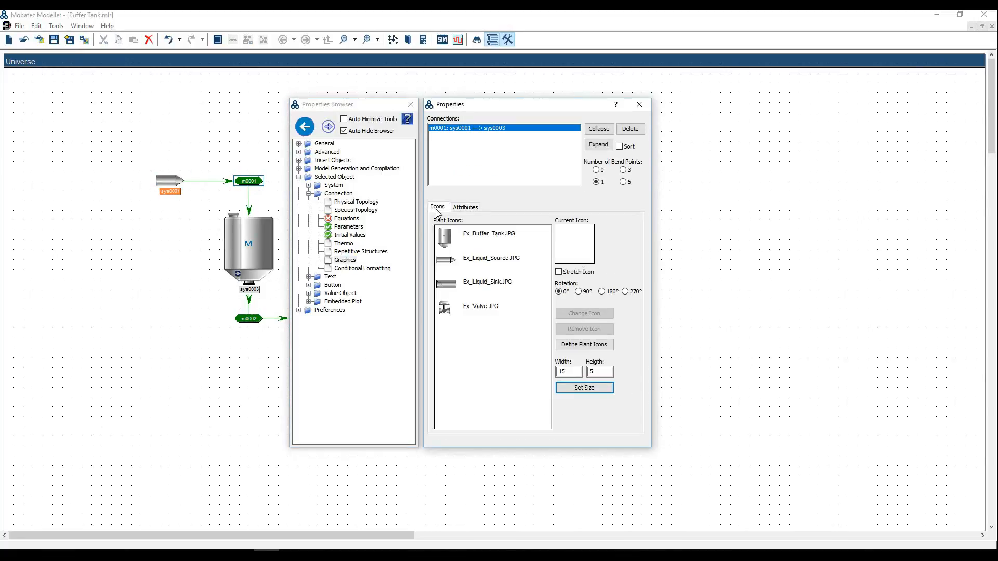
{"action": "left_click", "coordinate": [484, 311]}
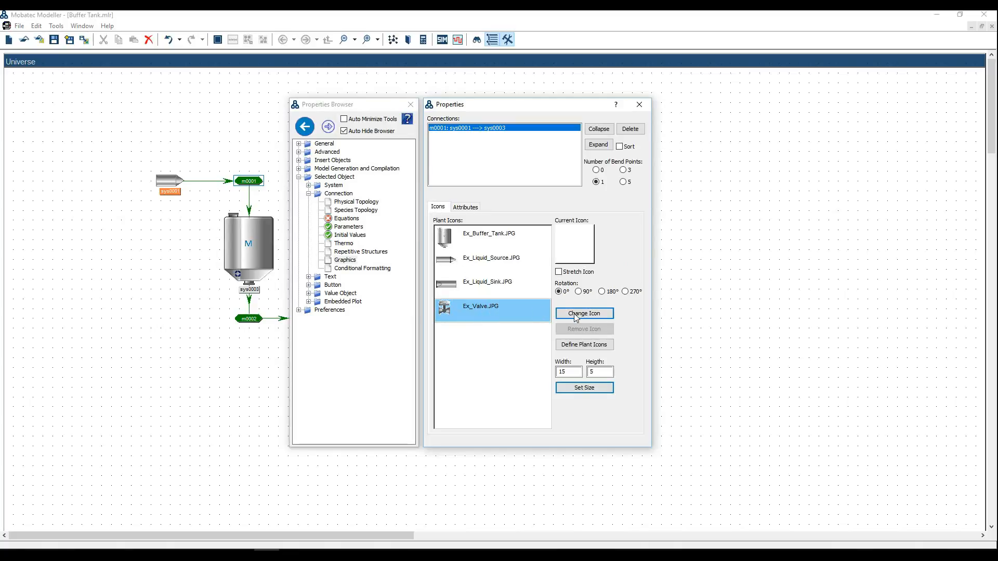
{"action": "double_click", "coordinate": [492, 312]}
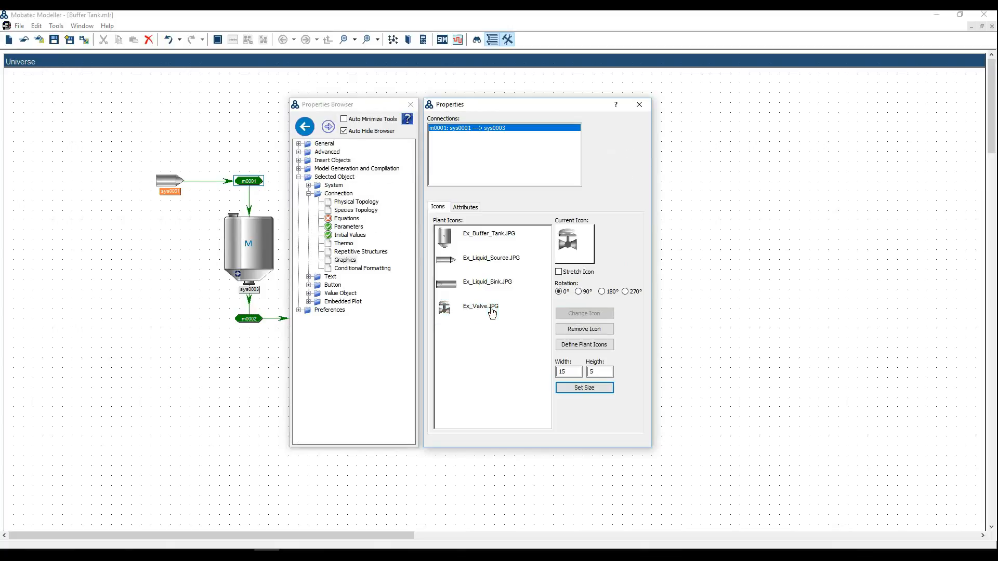
{"action": "left_click", "coordinate": [258, 188]}
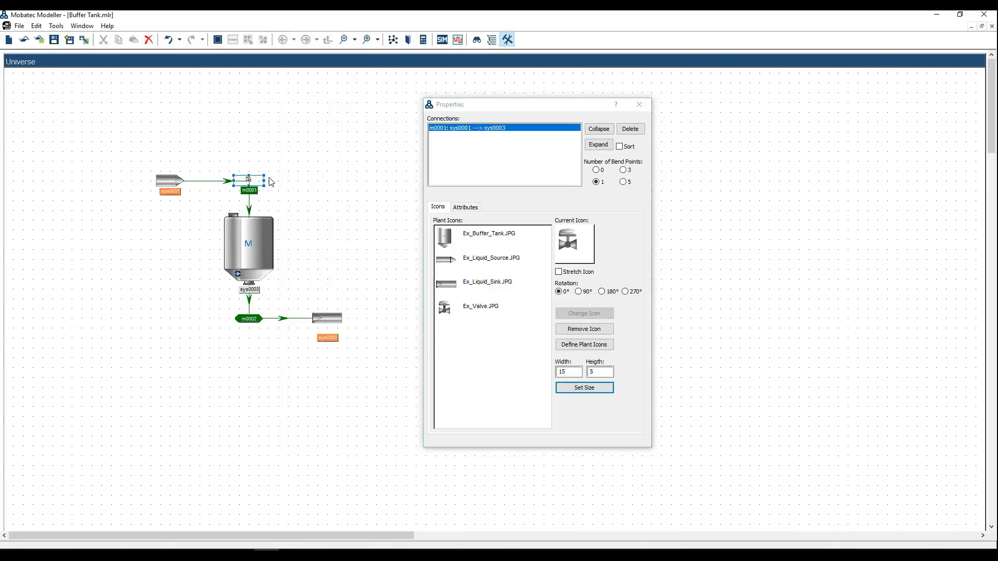
{"action": "left_click_drag", "start_coordinate": [267, 177], "coordinate": [274, 174]}
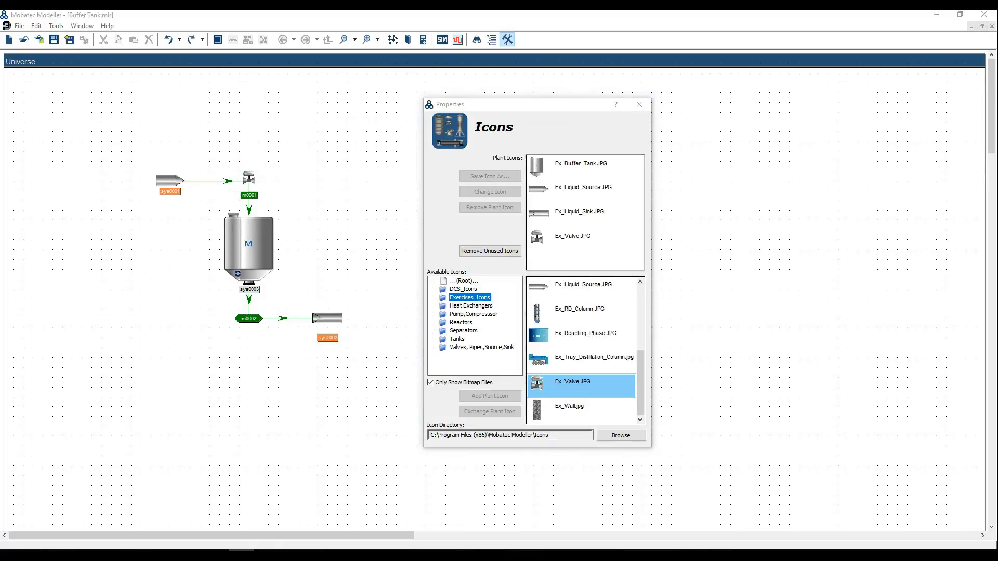
Step: Rename the liquid source system sys0001 as Source
{"action": "left_click", "coordinate": [169, 185]}
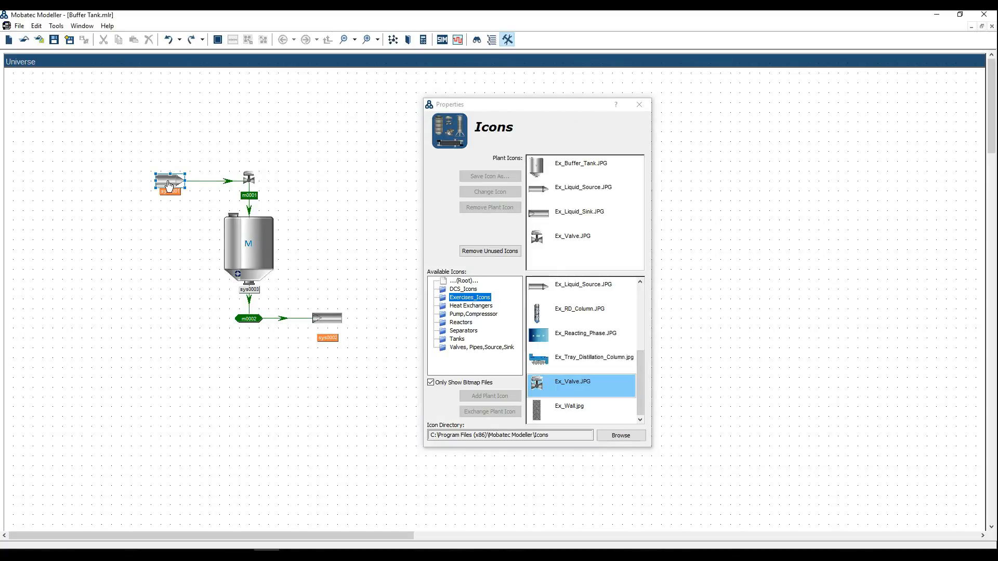
{"action": "right_click", "coordinate": [169, 184]}
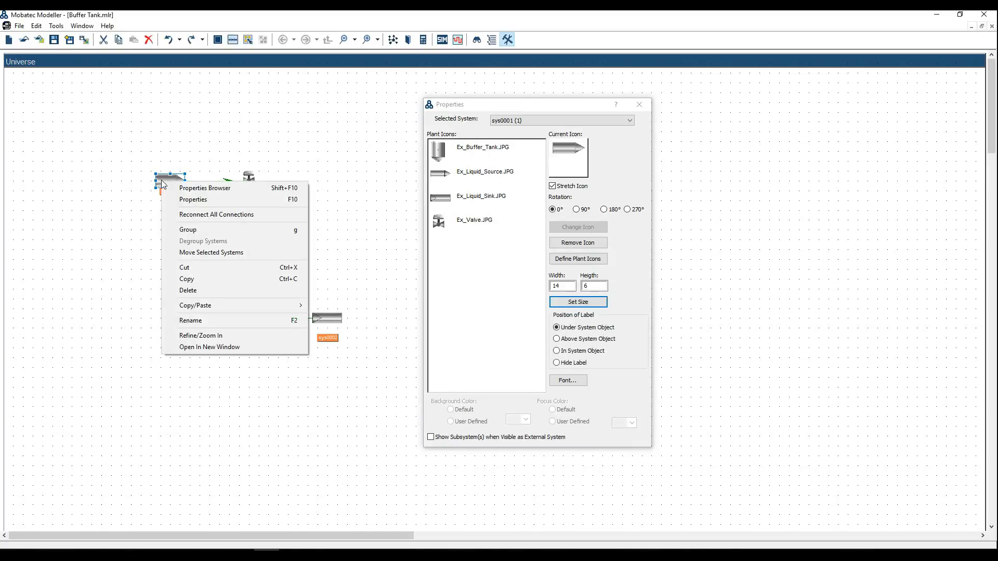
{"action": "left_click", "coordinate": [213, 323]}
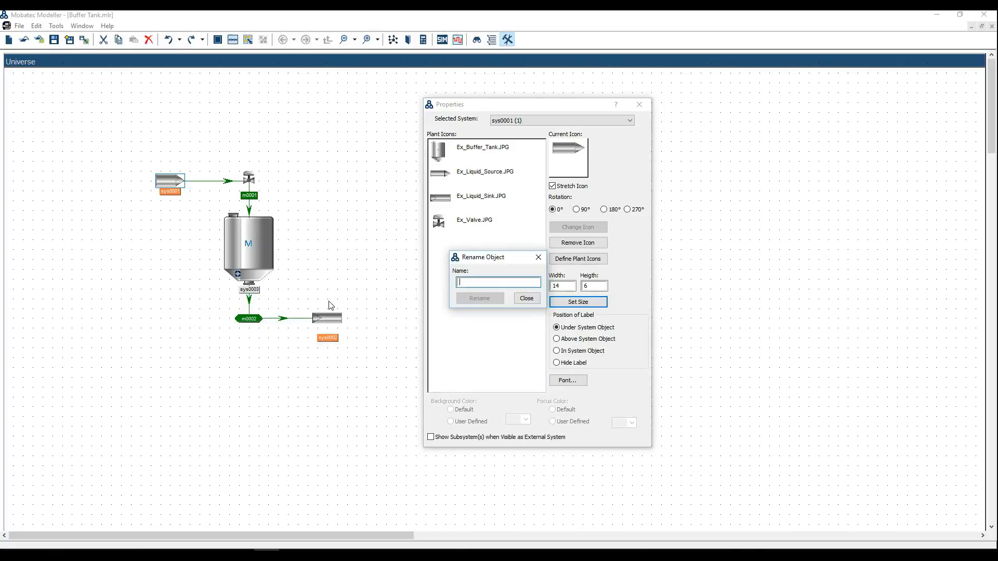
{"action": "left_click_drag", "start_coordinate": [472, 257], "coordinate": [185, 101]}
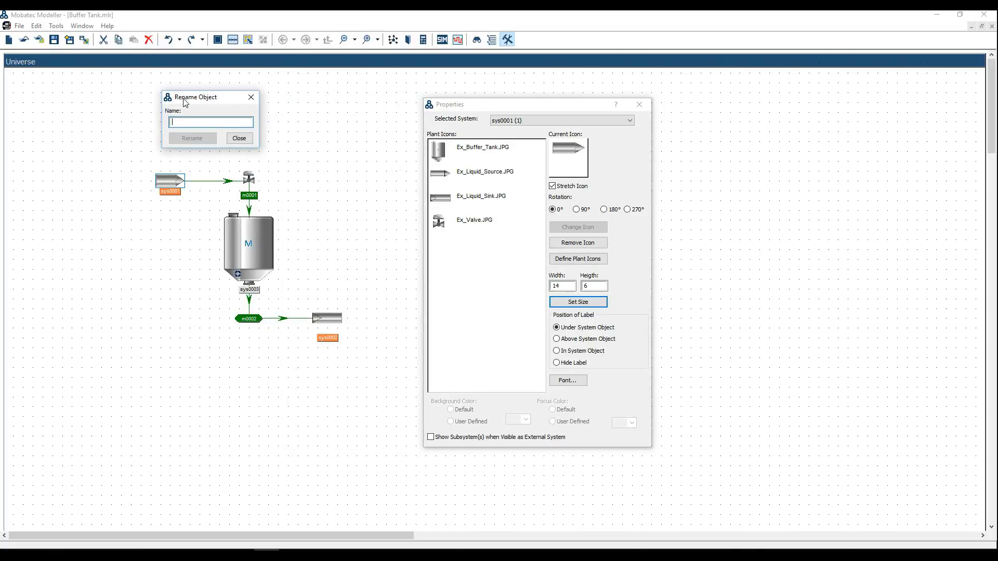
{"action": "type", "text": "Source"}
{"action": "key", "text": "Return"}
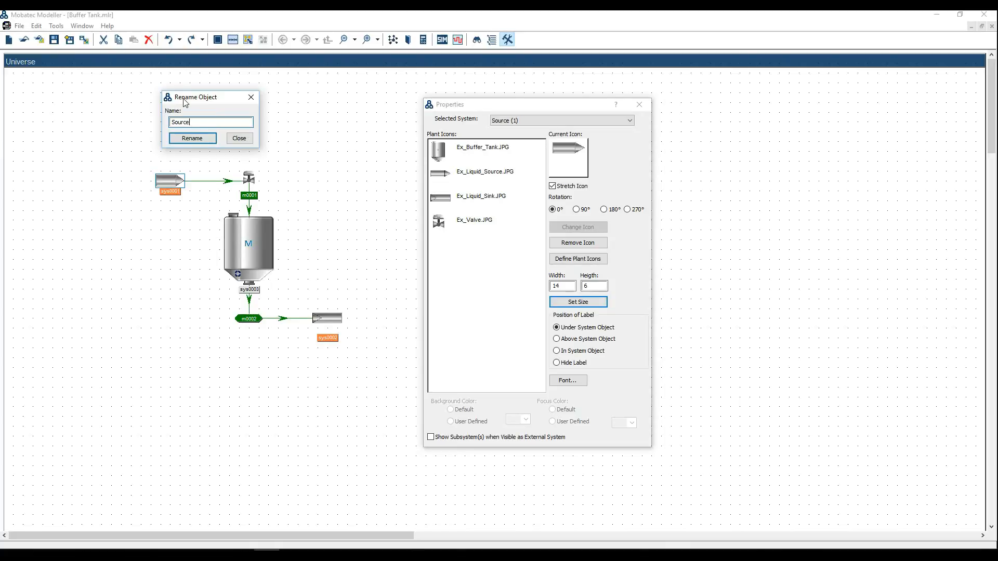
Step: Rename the tank system sys0003 as Buffer_Tank
{"action": "left_click", "coordinate": [262, 249]}
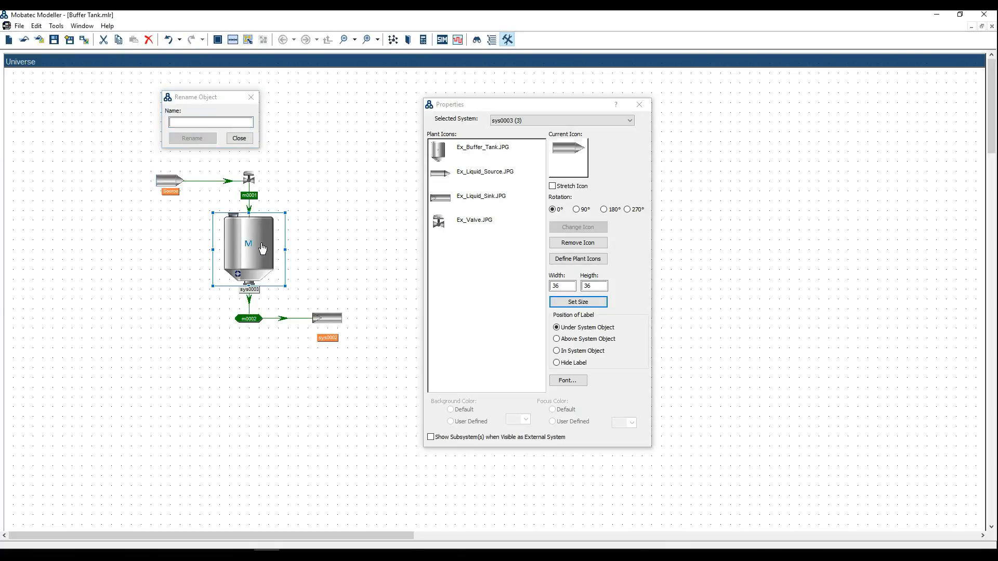
{"action": "left_click", "coordinate": [202, 122]}
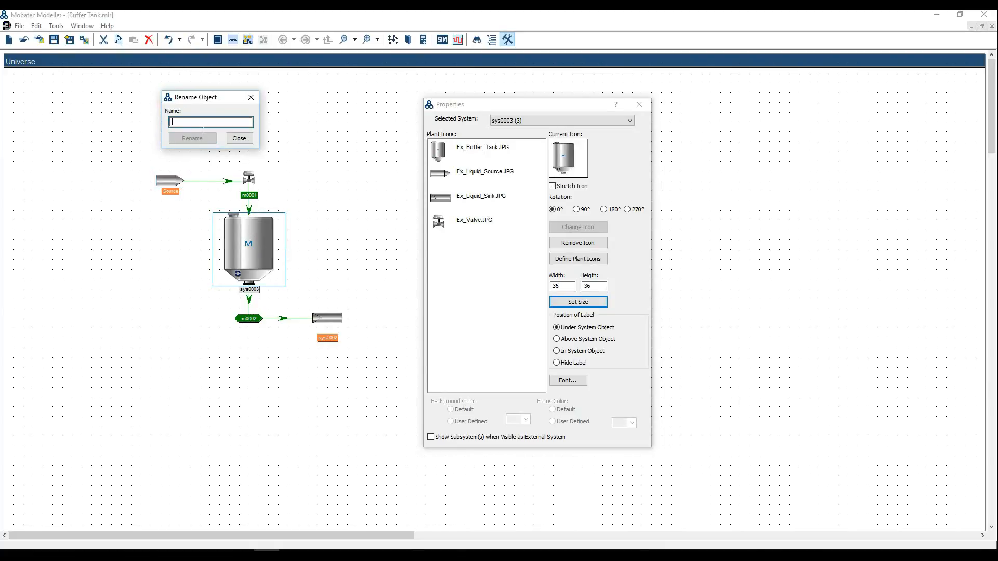
{"action": "type", "text": "Buffer_Tank"}
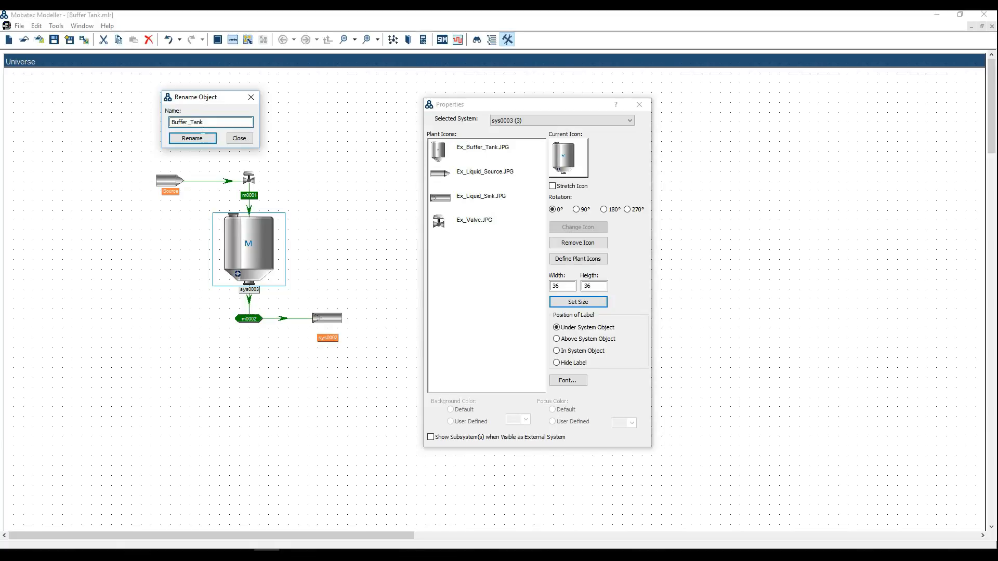
{"action": "key", "text": "BackSpace"}
{"action": "key", "text": "BackSpace"}
{"action": "type", "text": "_"}
{"action": "left_click", "coordinate": [193, 138]}
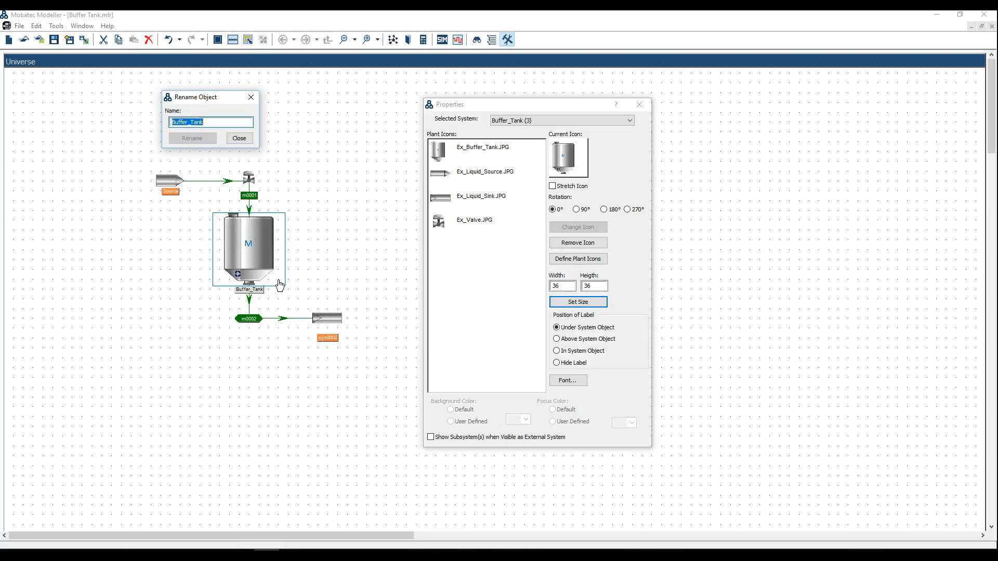
Step: Rename the liquid sink system sys0002 as Sink
{"action": "left_click", "coordinate": [328, 322]}
{"action": "left_click", "coordinate": [198, 122]}
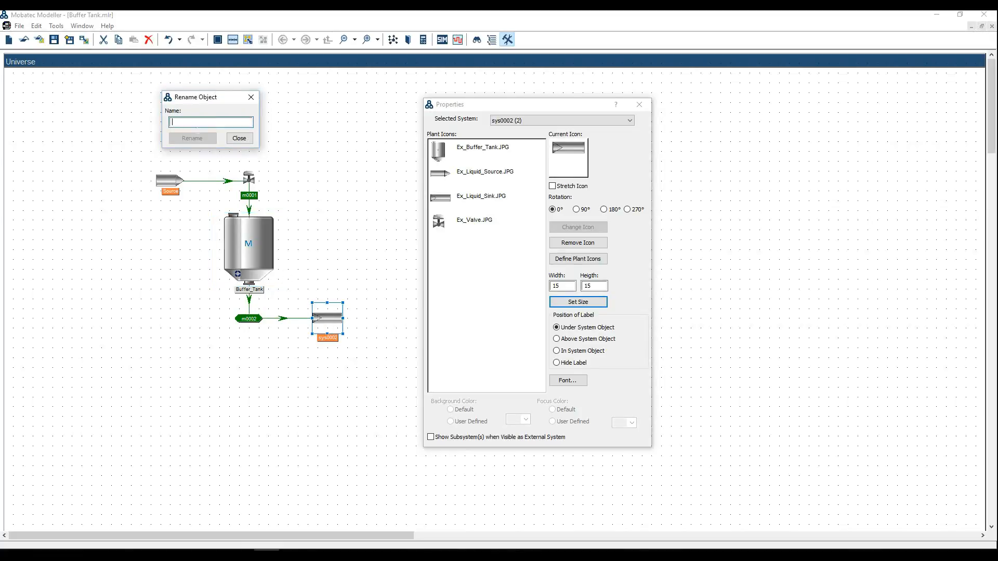
{"action": "type", "text": "Sink"}
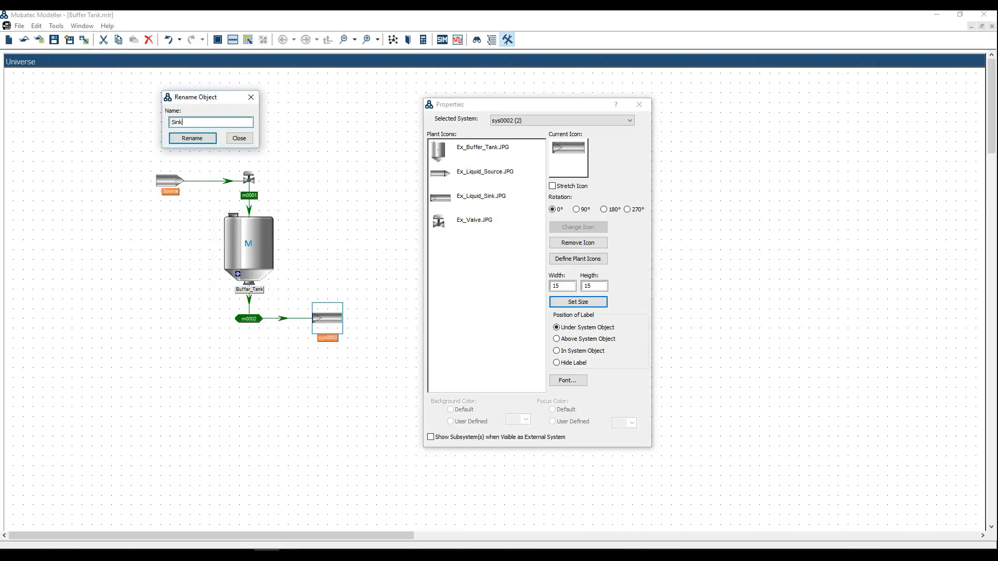
{"action": "left_click", "coordinate": [192, 139]}
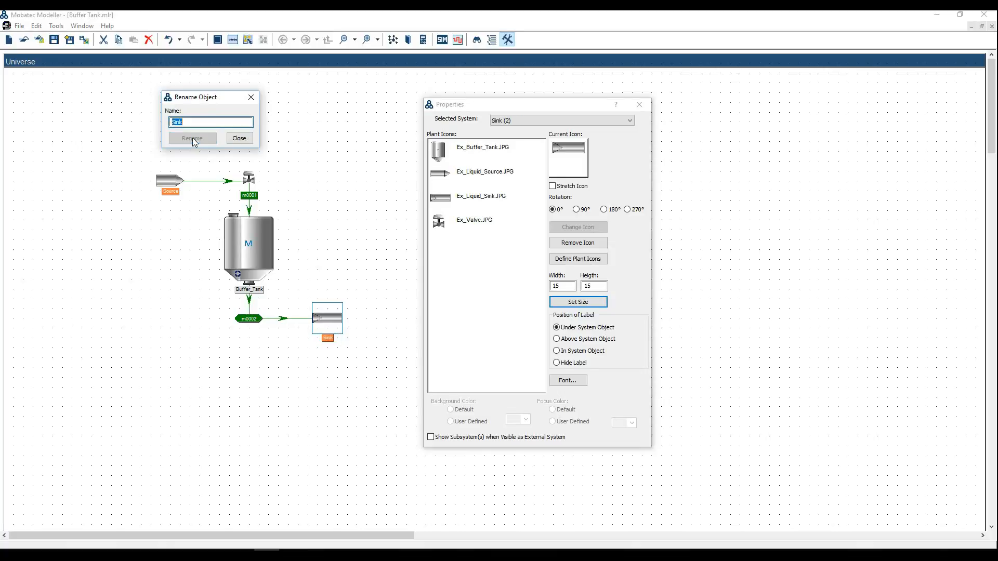
Step: Rename the connection from Source to Buffer_Tank as Fin and the connection from Buffer_Tank to Sink as Fout
{"action": "left_click", "coordinate": [256, 184]}
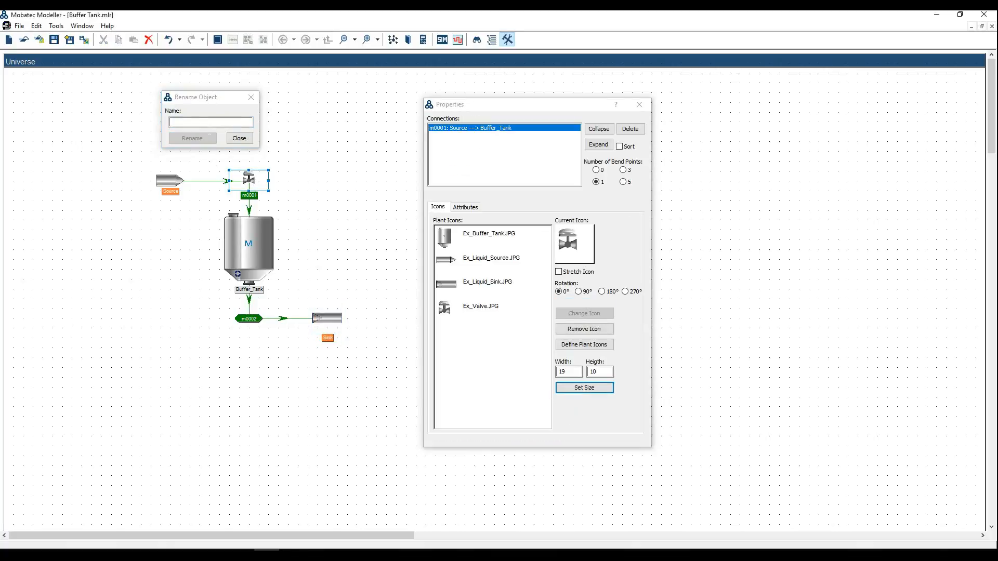
{"action": "type", "text": "Fin"}
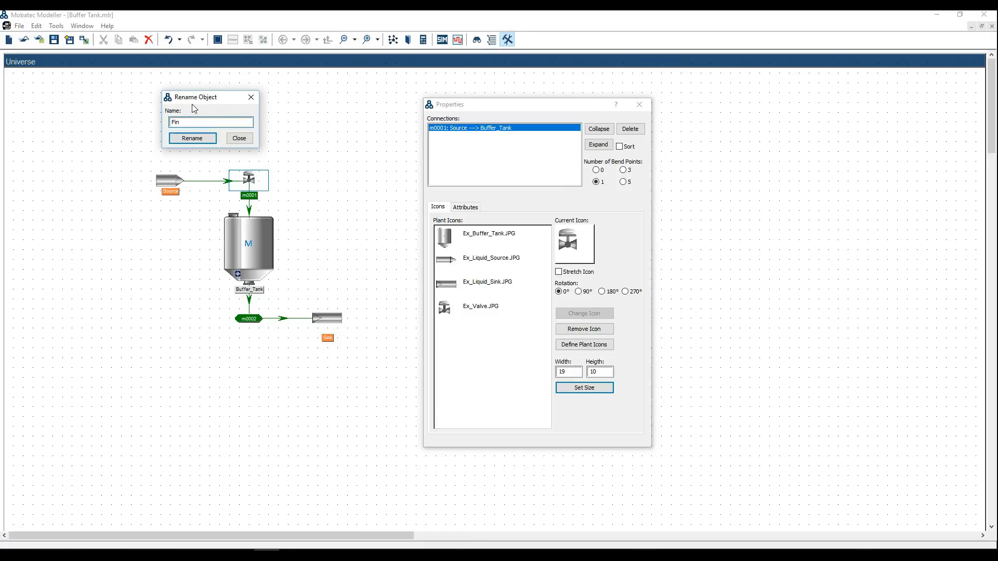
{"action": "left_click", "coordinate": [203, 140]}
{"action": "left_click", "coordinate": [258, 322]}
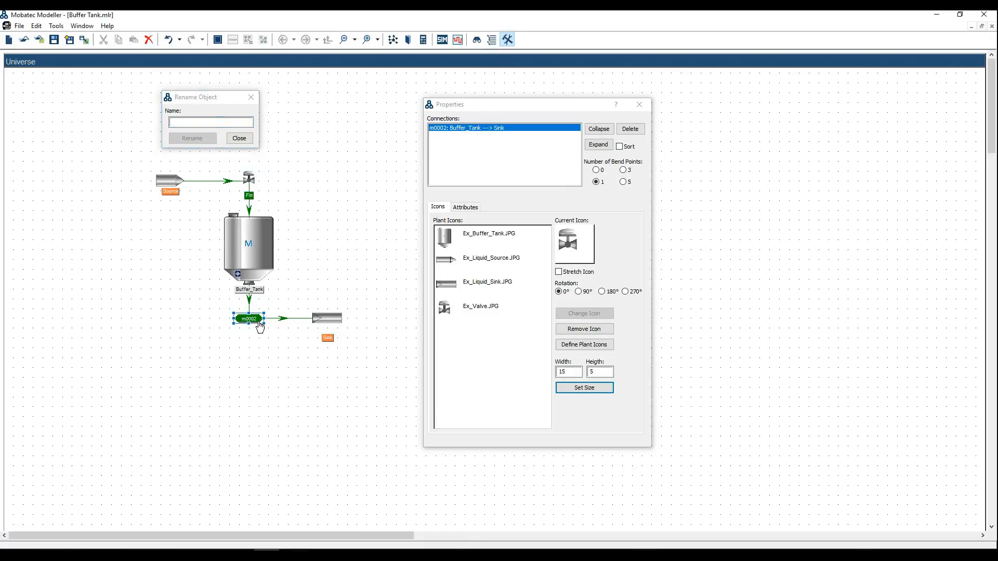
{"action": "left_click", "coordinate": [209, 122]}
{"action": "type", "text": "Fout"}
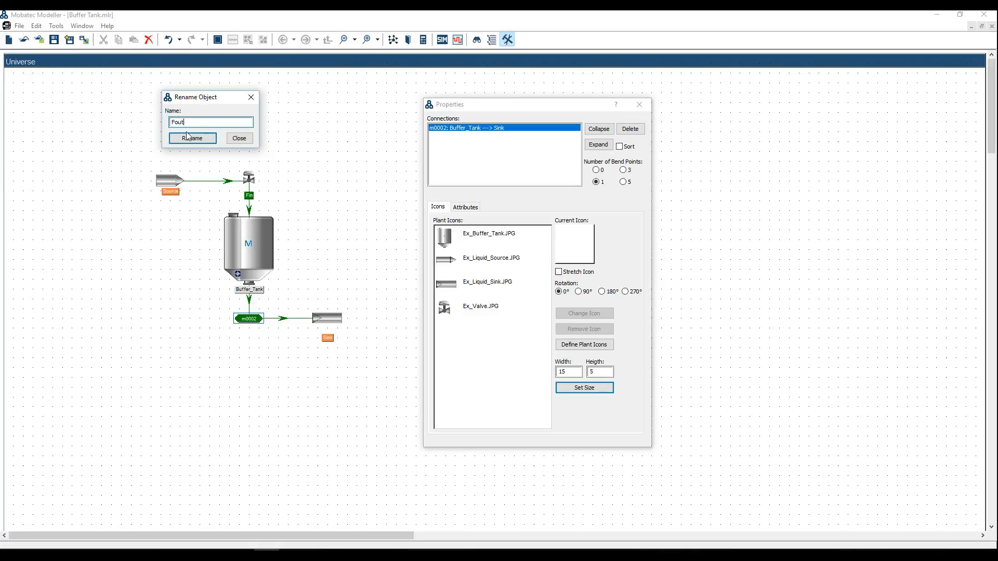
{"action": "left_click", "coordinate": [189, 137]}
{"action": "left_click", "coordinate": [177, 249]}
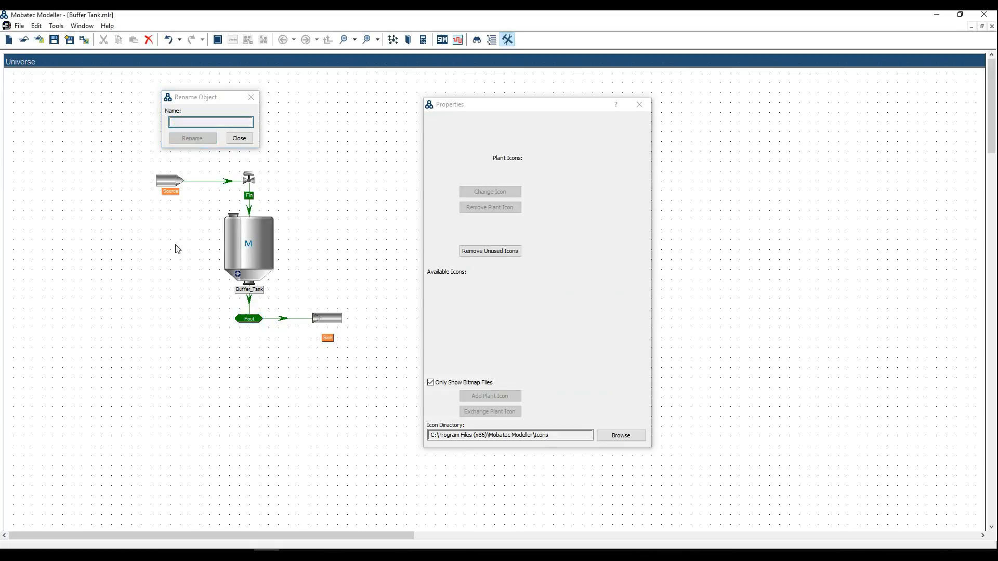
{"action": "left_click", "coordinate": [239, 138]}
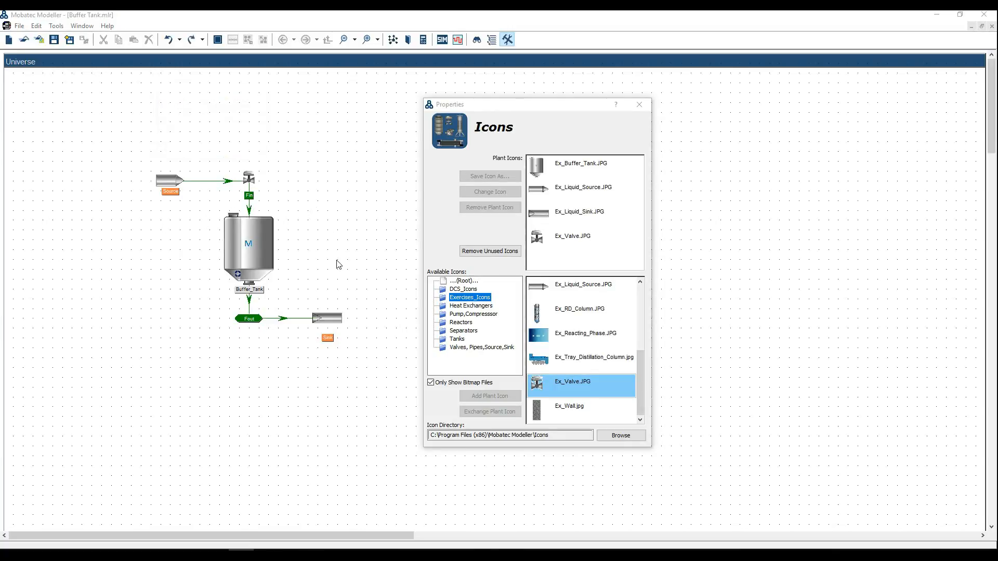
Step: Offset Fin's graphical connection to the inlet nozzle on top of Buffer_Tank, and shift Source and the Fin valve left until the valve sits above it
{"action": "left_click", "coordinate": [255, 186]}
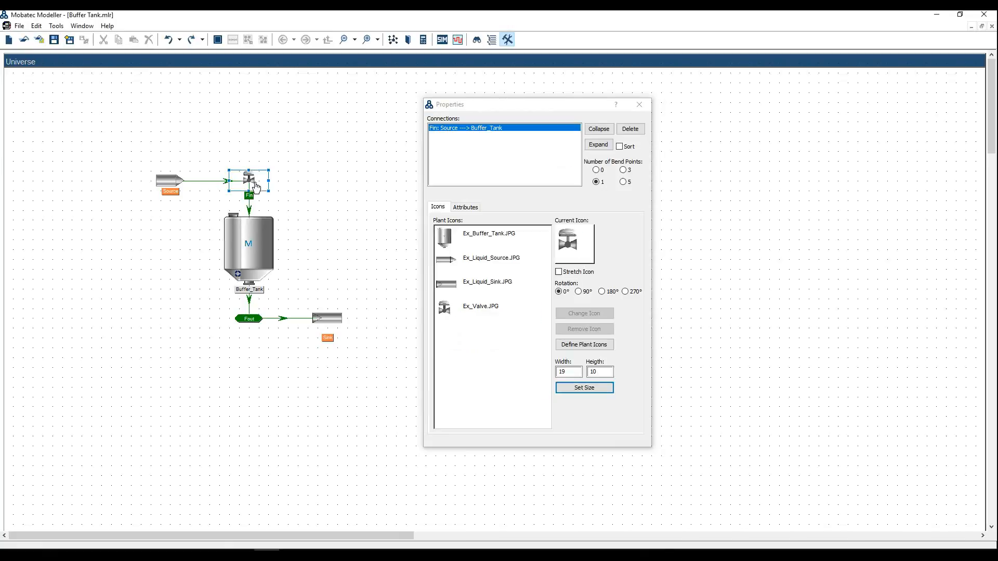
{"action": "right_click", "coordinate": [252, 183]}
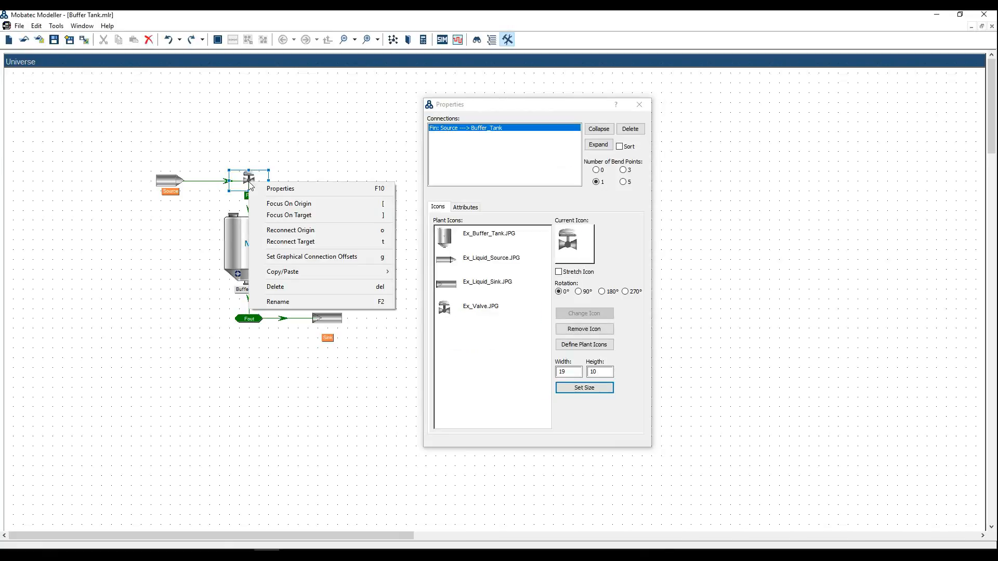
{"action": "left_click", "coordinate": [298, 258]}
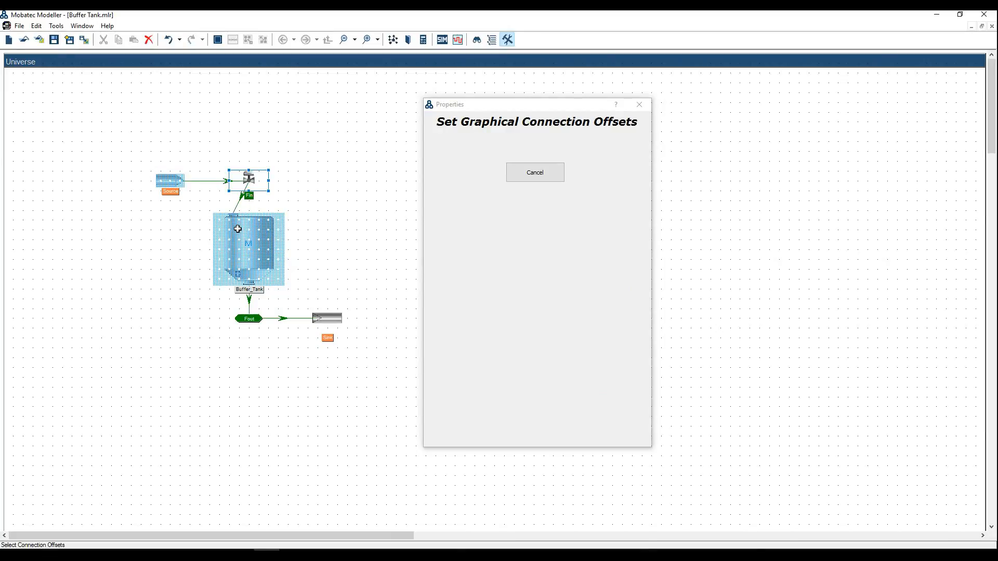
{"action": "left_click", "coordinate": [166, 248]}
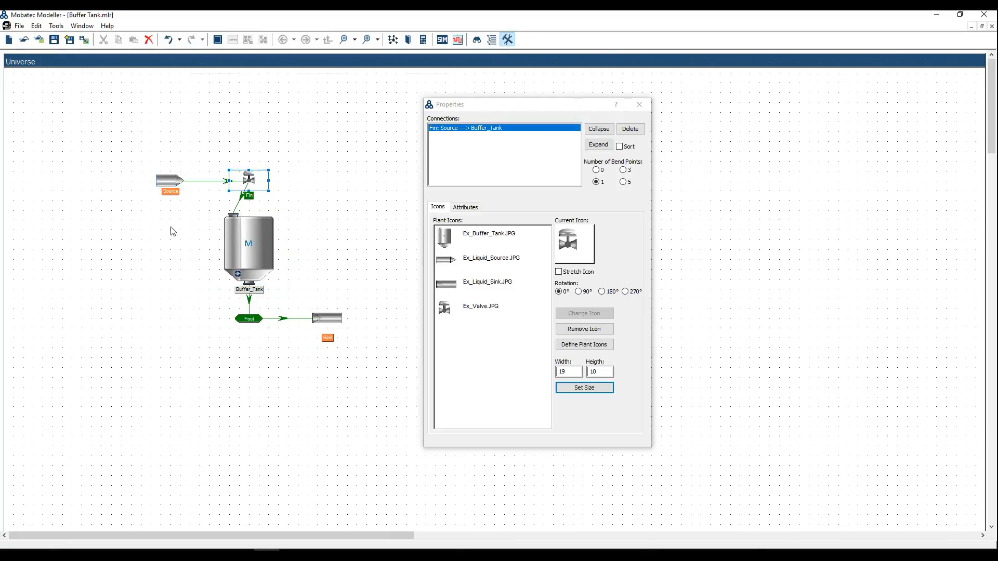
{"action": "left_click_drag", "start_coordinate": [112, 154], "coordinate": [229, 179]}
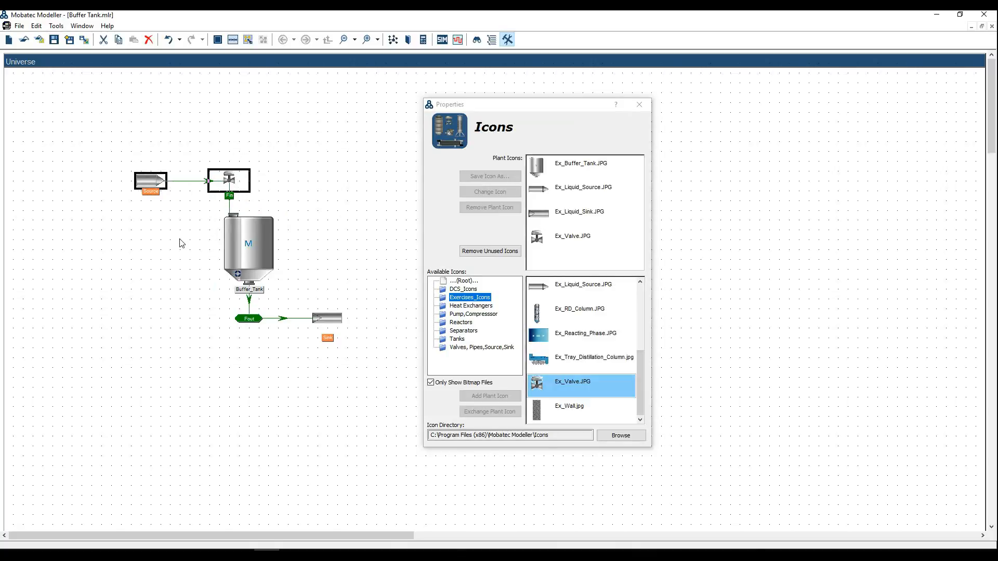
{"action": "left_click", "coordinate": [177, 268]}
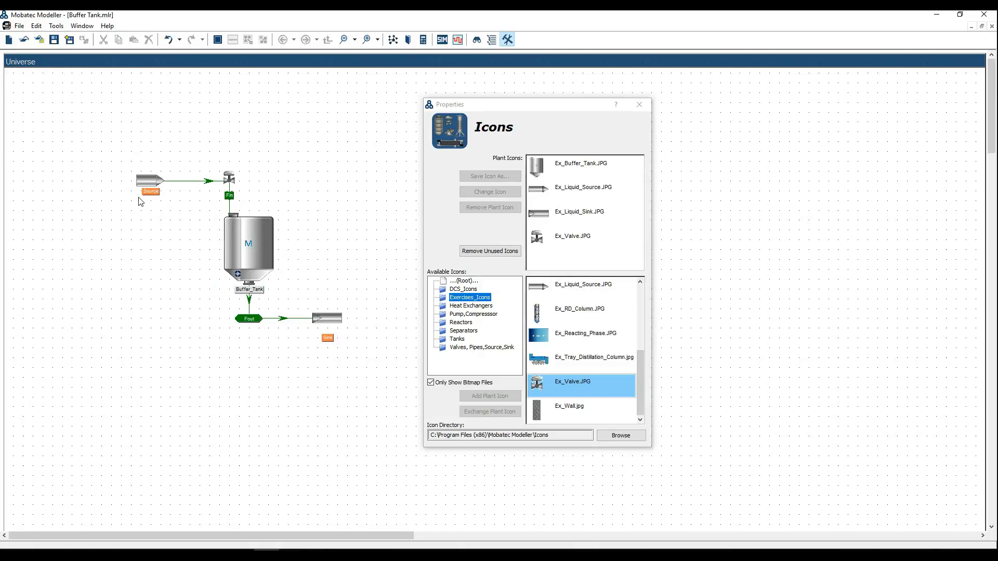
{"action": "left_click", "coordinate": [162, 185]}
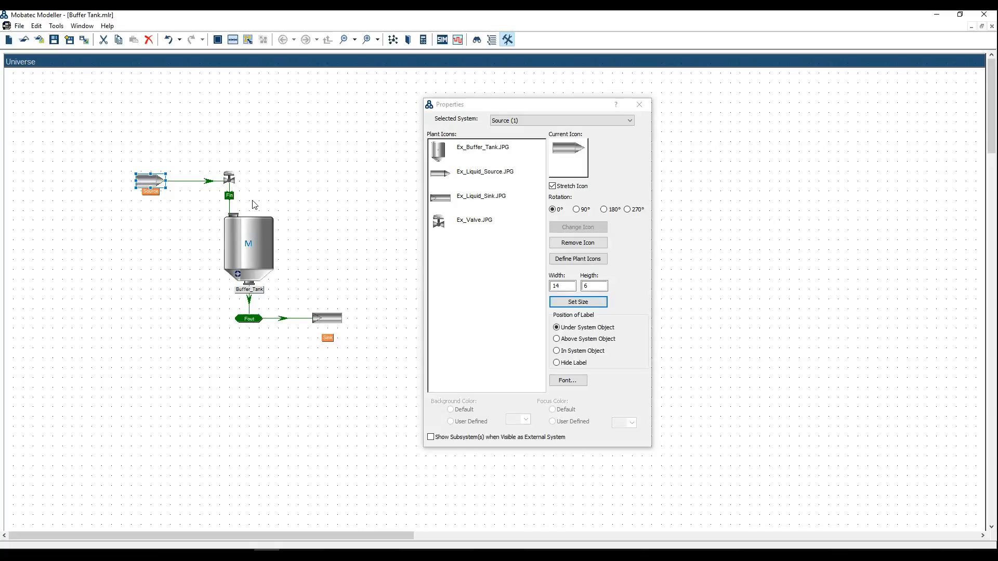
{"action": "mouse_move", "coordinate": [498, 228]}
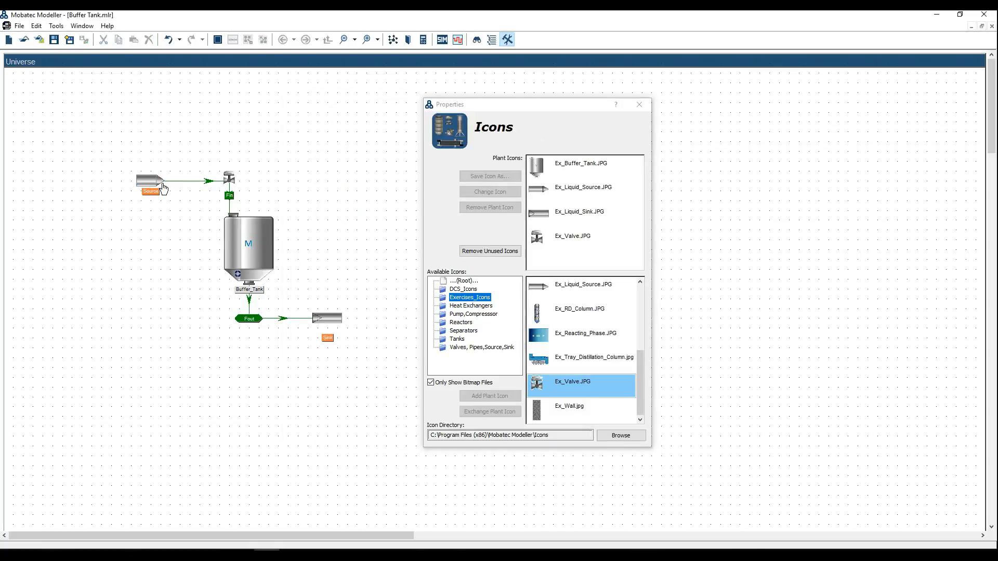
{"action": "left_click", "coordinate": [162, 187]}
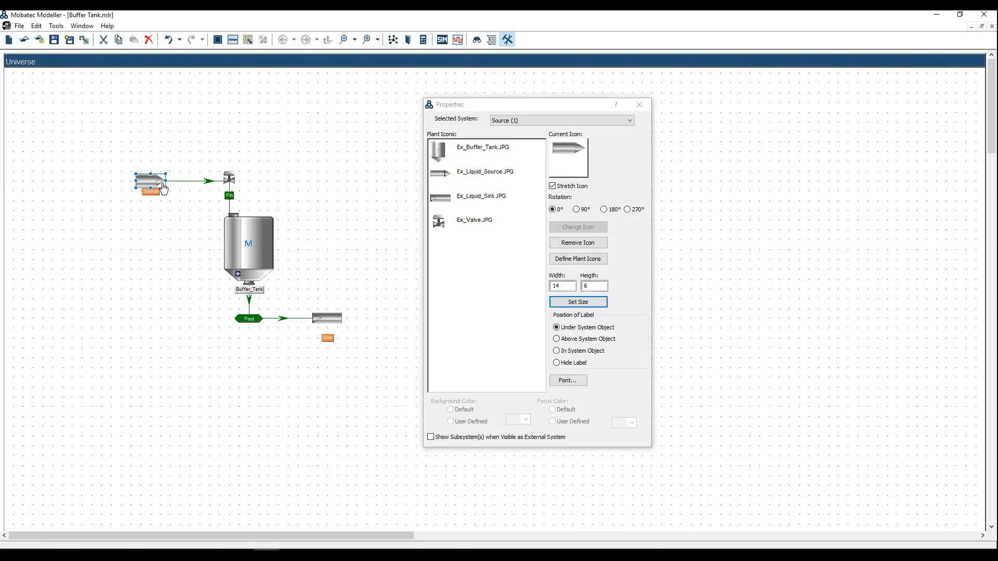
{"action": "left_click", "coordinate": [164, 189]}
{"action": "left_click", "coordinate": [164, 189]}
{"action": "key", "text": "a"}
{"action": "key", "text": "l"}
{"action": "key", "text": "u"}
Step: Shorten the Sink system's frame so its label sits directly under the icon, and hide the Buffer_Tank label
{"action": "left_click", "coordinate": [335, 319]}
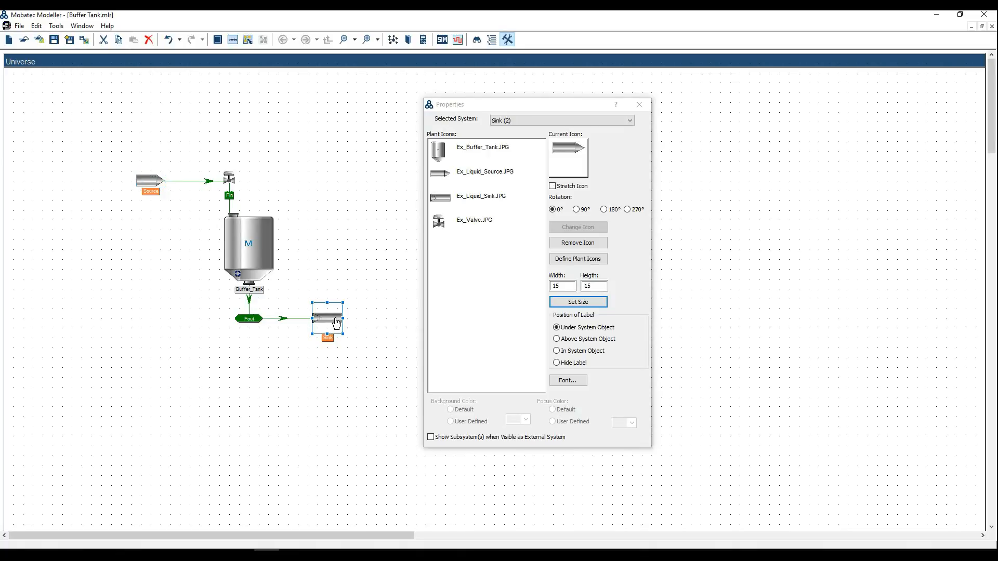
{"action": "left_click_drag", "start_coordinate": [330, 338], "coordinate": [328, 323]}
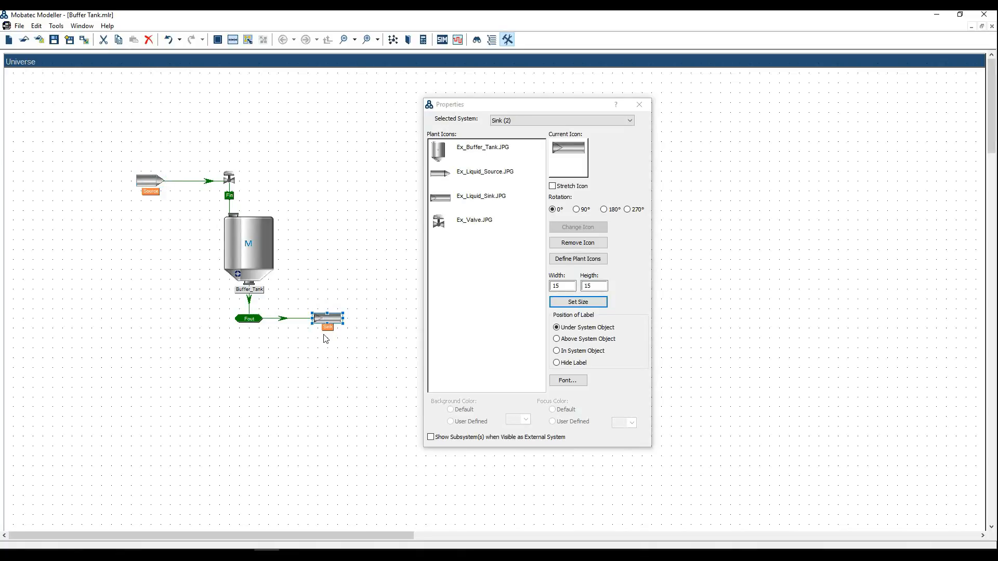
{"action": "left_click", "coordinate": [246, 254]}
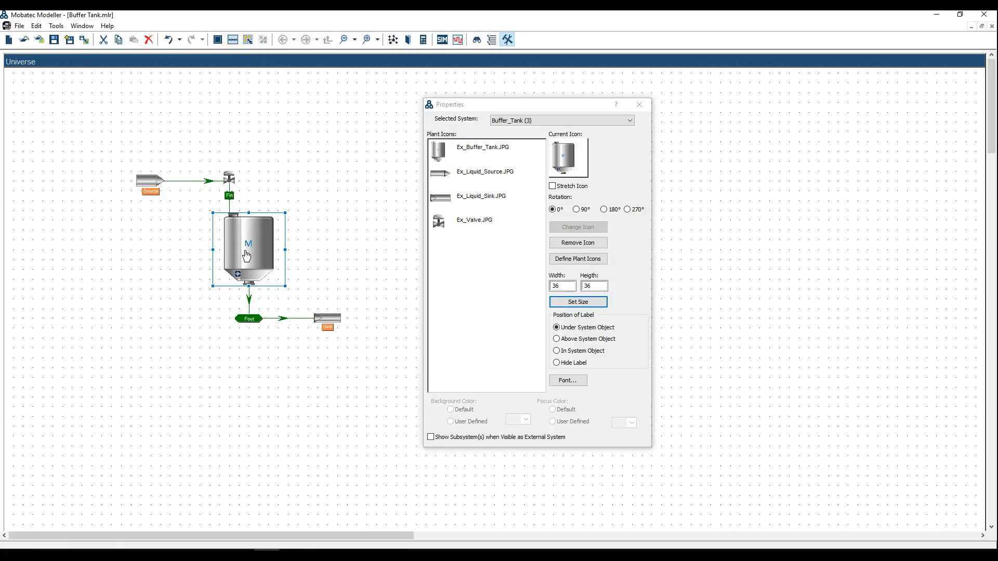
Step: Move the Fin connection's label above its valve icon, and leave the connections deselected
{"action": "left_click", "coordinate": [233, 182]}
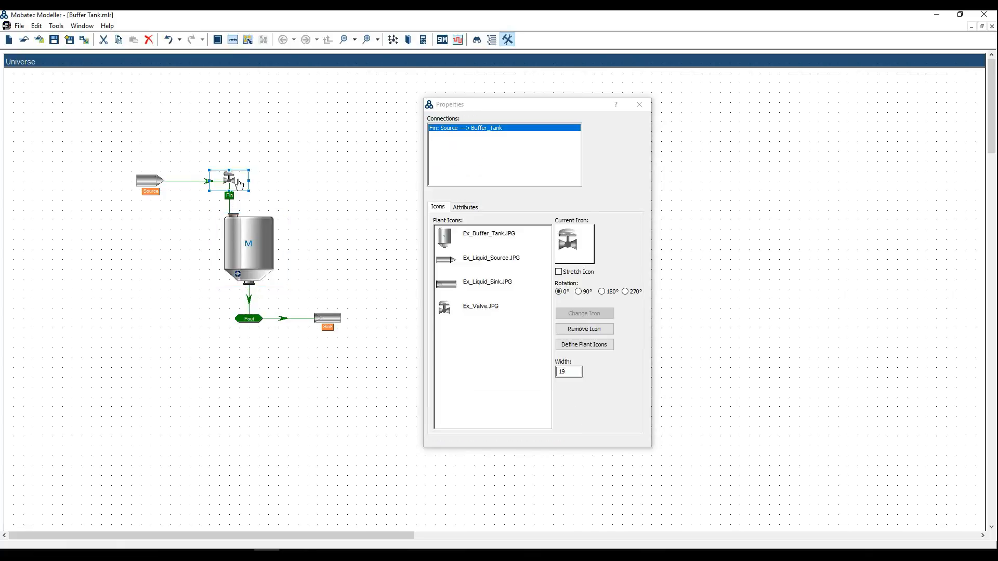
{"action": "left_click", "coordinate": [471, 209]}
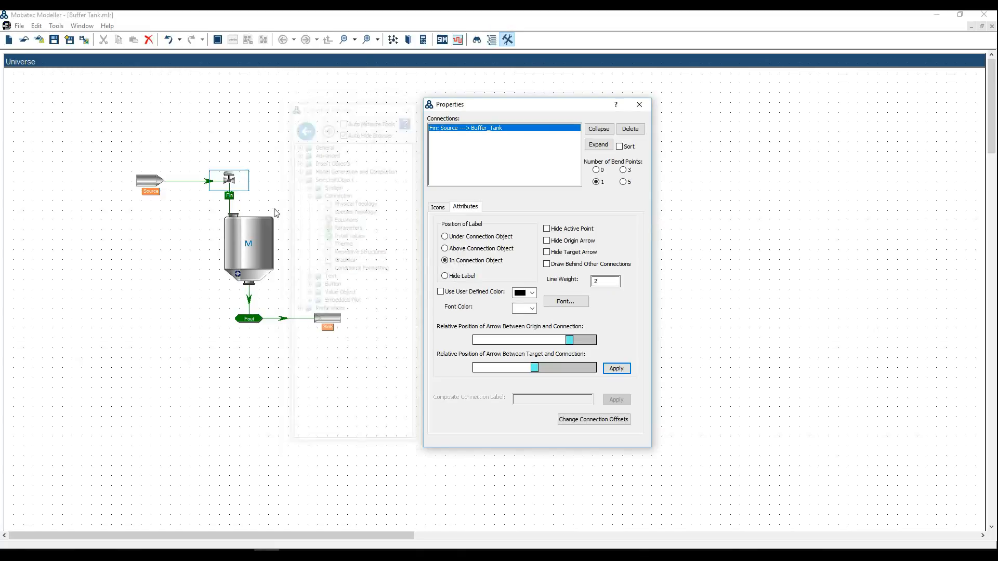
{"action": "left_click", "coordinate": [240, 186]}
{"action": "left_click", "coordinate": [239, 186]}
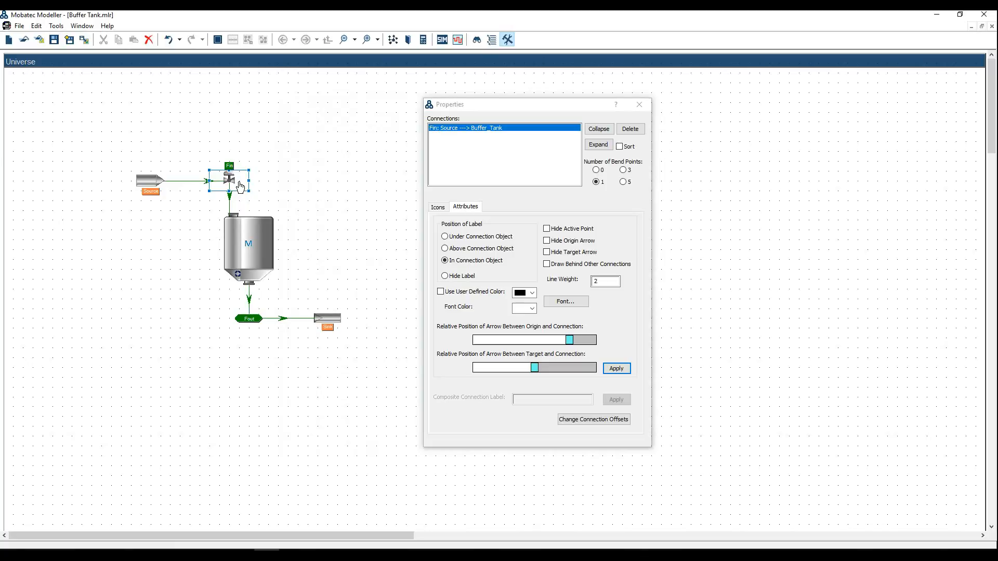
{"action": "left_click", "coordinate": [263, 323]}
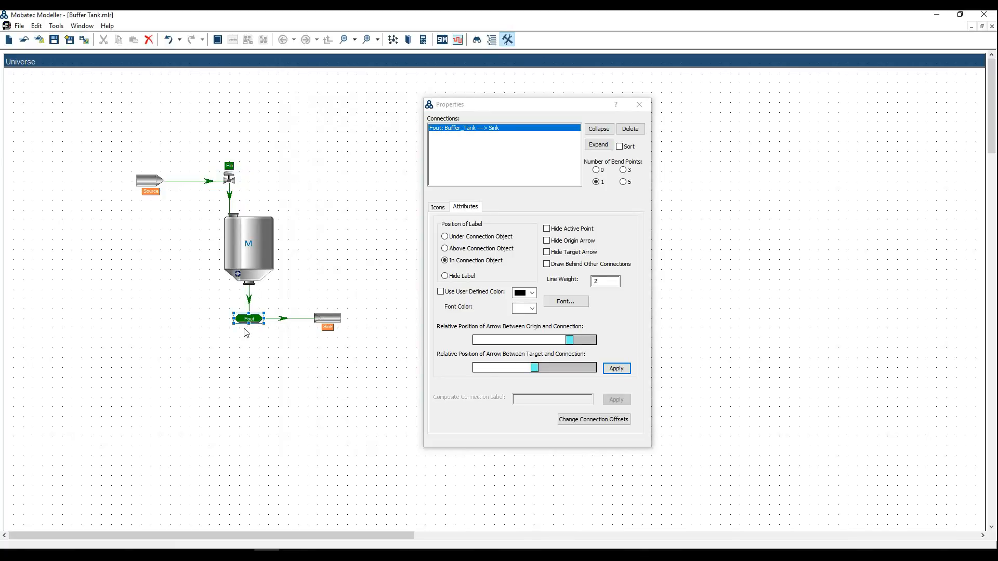
{"action": "left_click", "coordinate": [240, 344]}
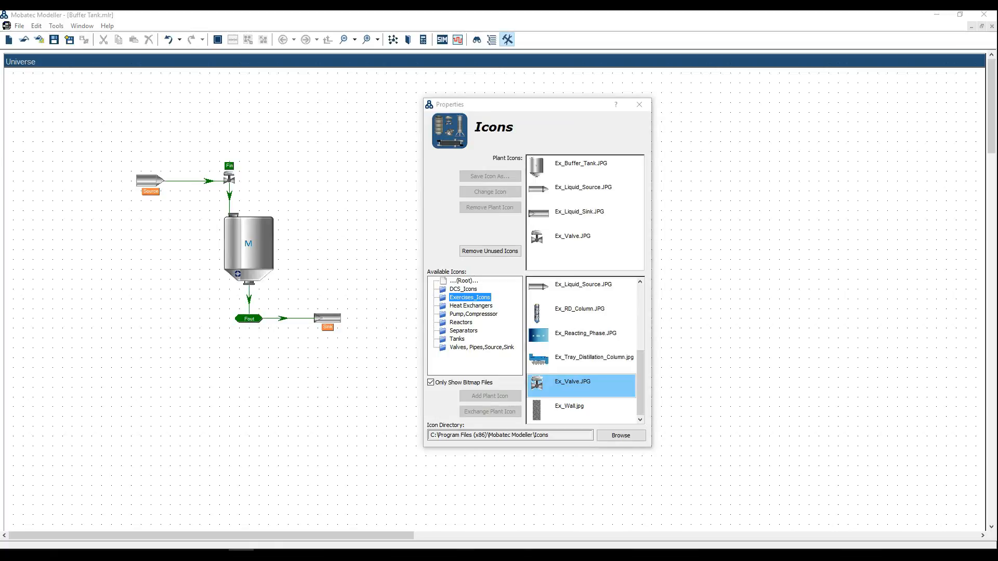
Step: Check the exercise document's section on adding species in Adobe Acrobat Reader, and choose Default Database for defining the model's plant species
{"action": "left_click", "coordinate": [343, 554]}
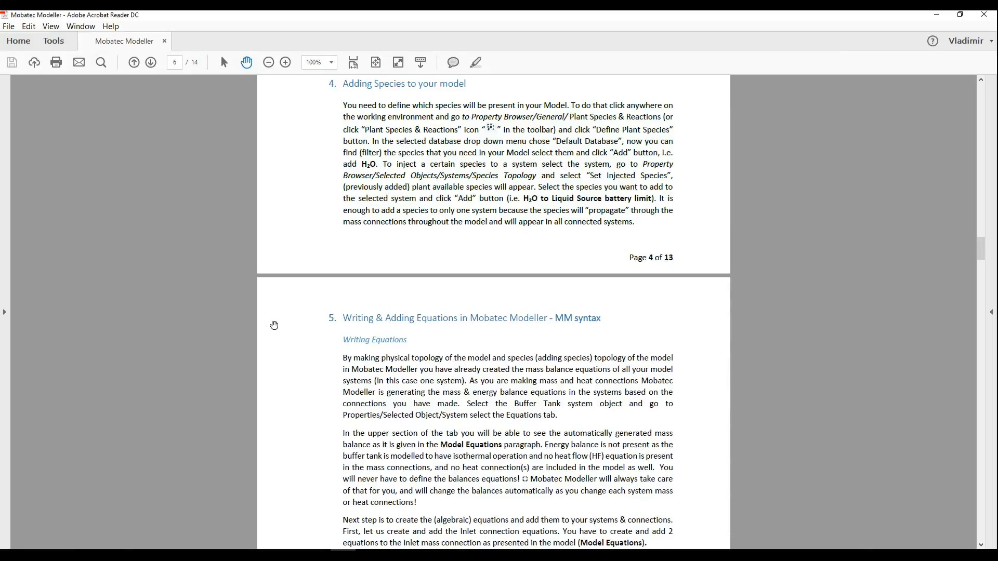
{"action": "left_click", "coordinate": [266, 555]}
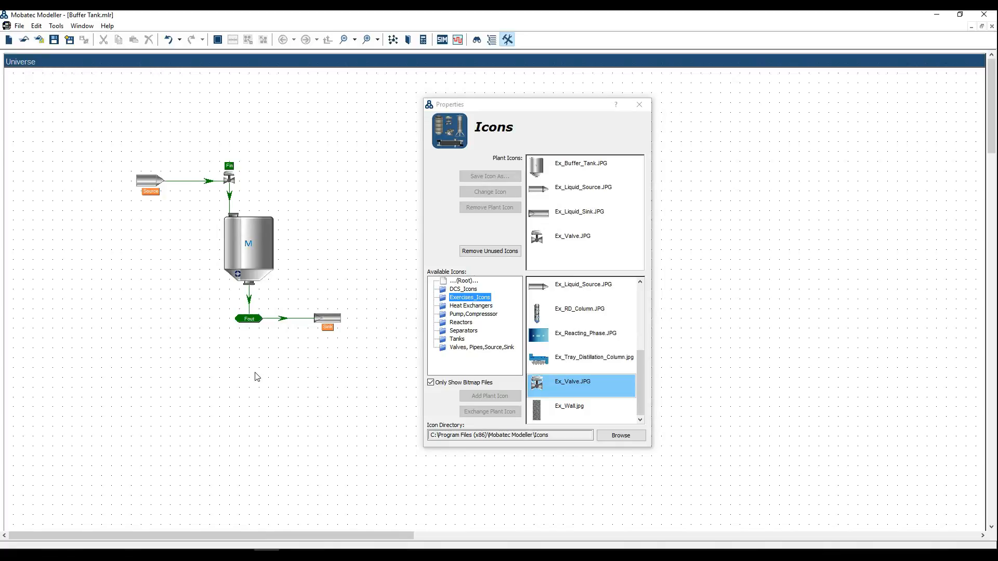
{"action": "left_click", "coordinate": [450, 133]}
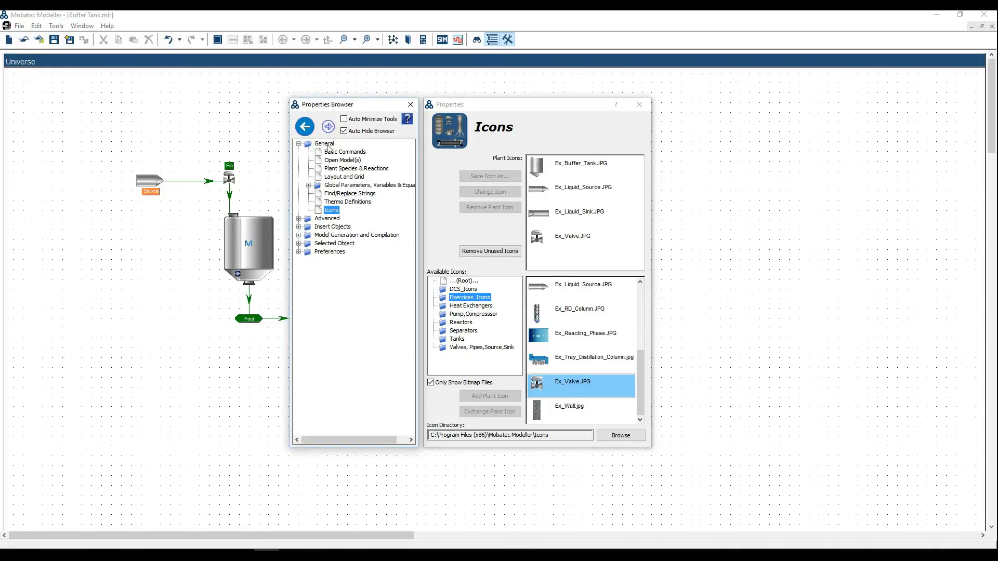
{"action": "left_click", "coordinate": [341, 169]}
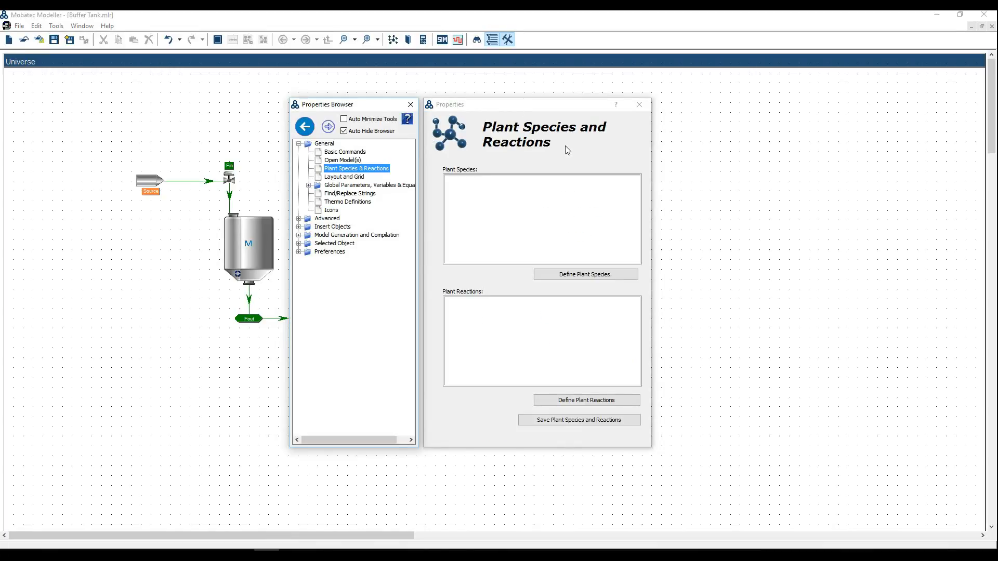
{"action": "left_click", "coordinate": [394, 44]}
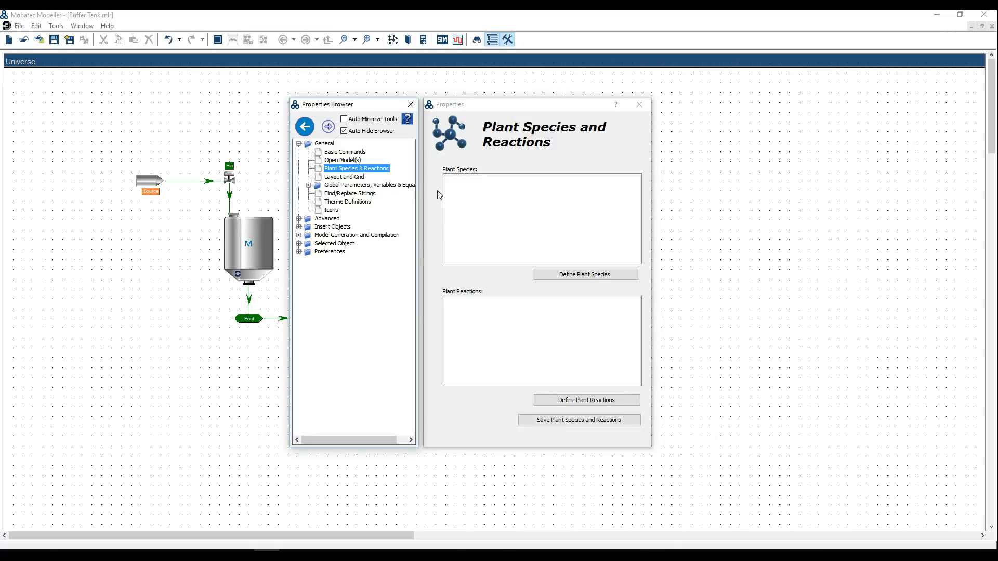
{"action": "left_click", "coordinate": [561, 278]}
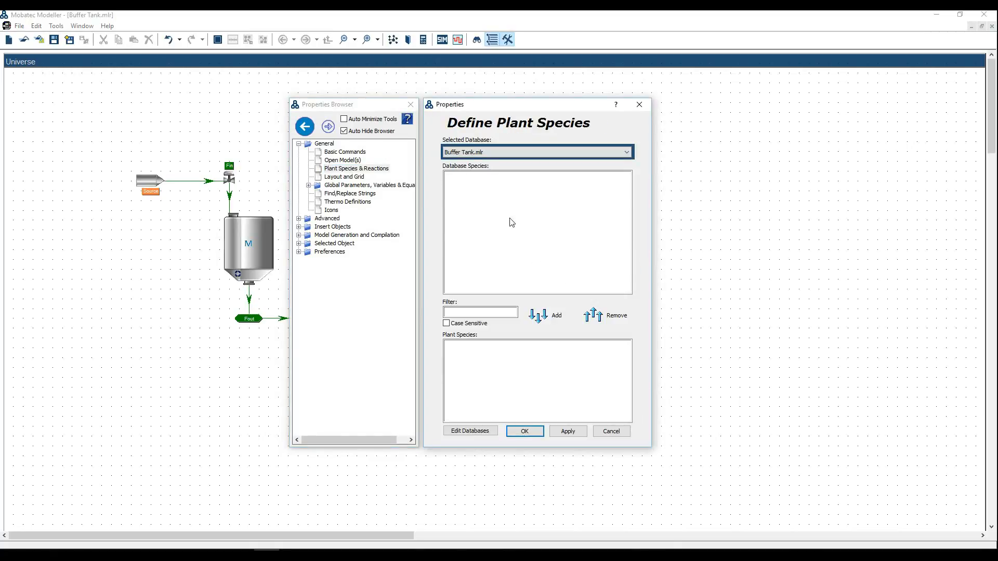
{"action": "left_click", "coordinate": [464, 154]}
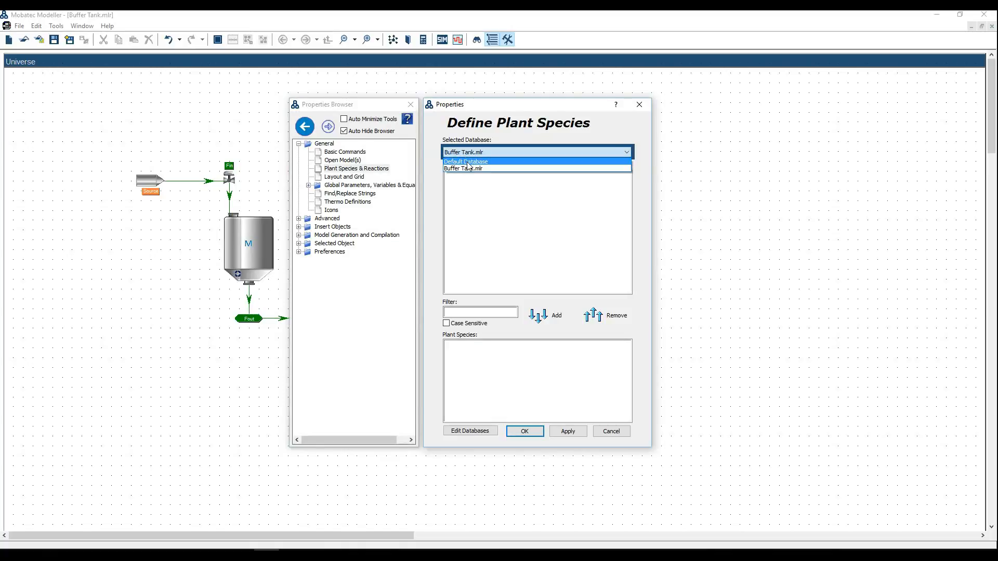
{"action": "left_click", "coordinate": [467, 162]}
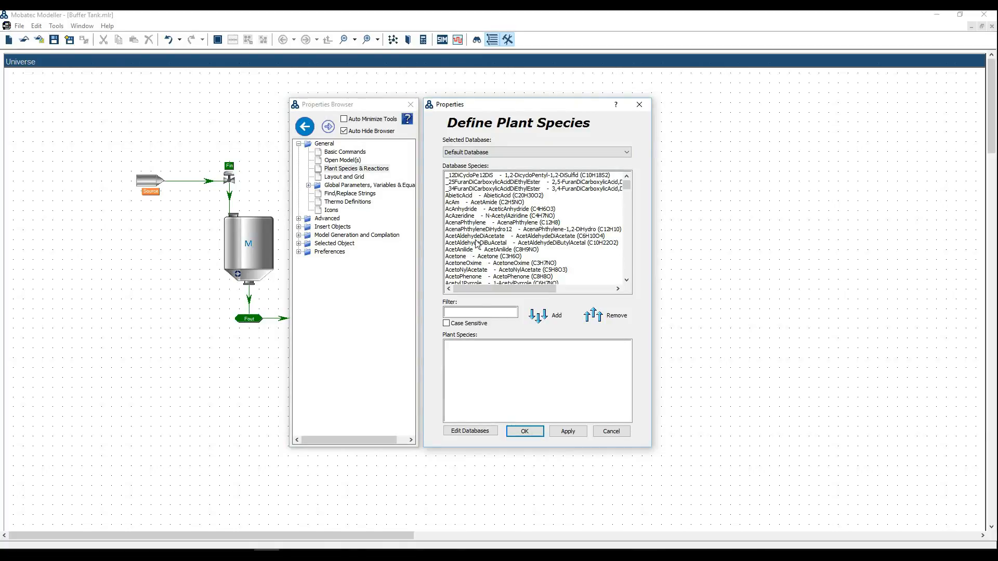
Step: Filter the database species by H2O and add Water (H2O) to the plant species
{"action": "left_click", "coordinate": [471, 312]}
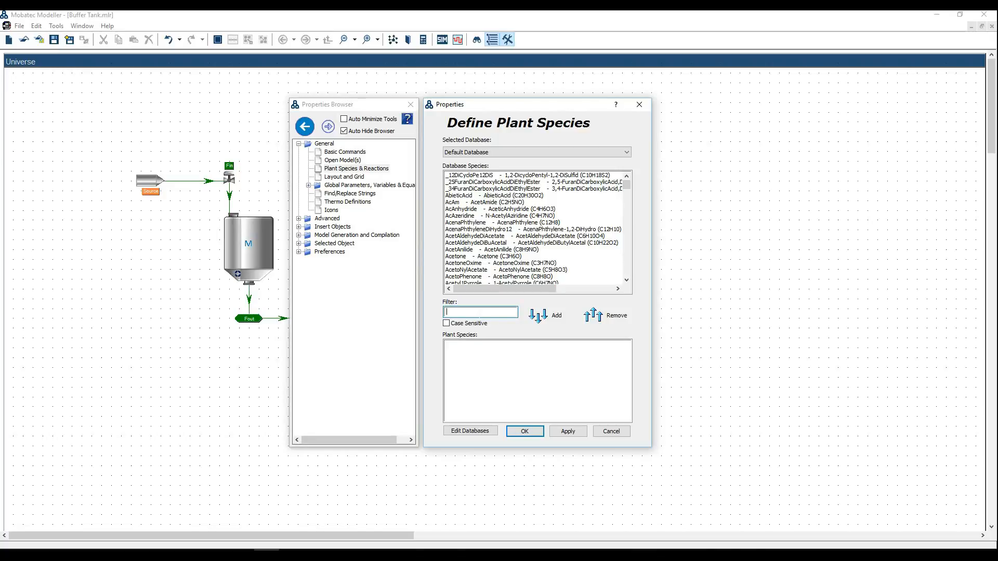
{"action": "type", "text": "H"}
{"action": "type", "text": "2"}
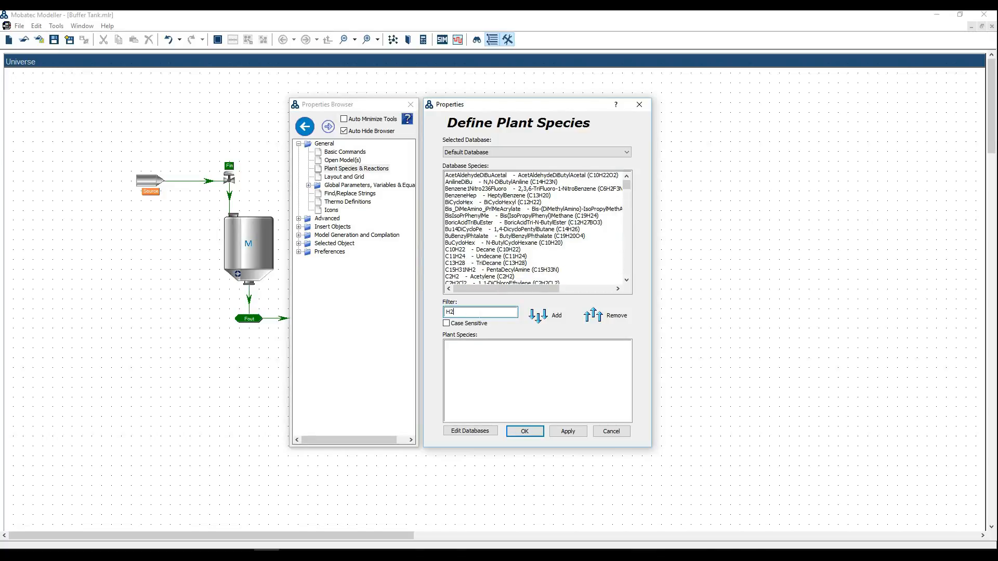
{"action": "type", "text": "O"}
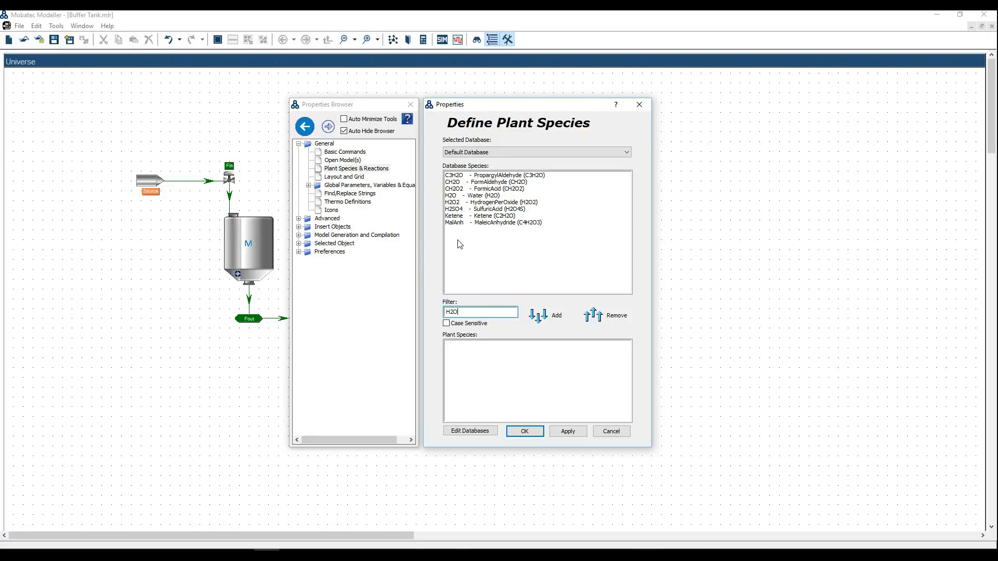
{"action": "left_click", "coordinate": [478, 203]}
{"action": "left_click", "coordinate": [479, 197]}
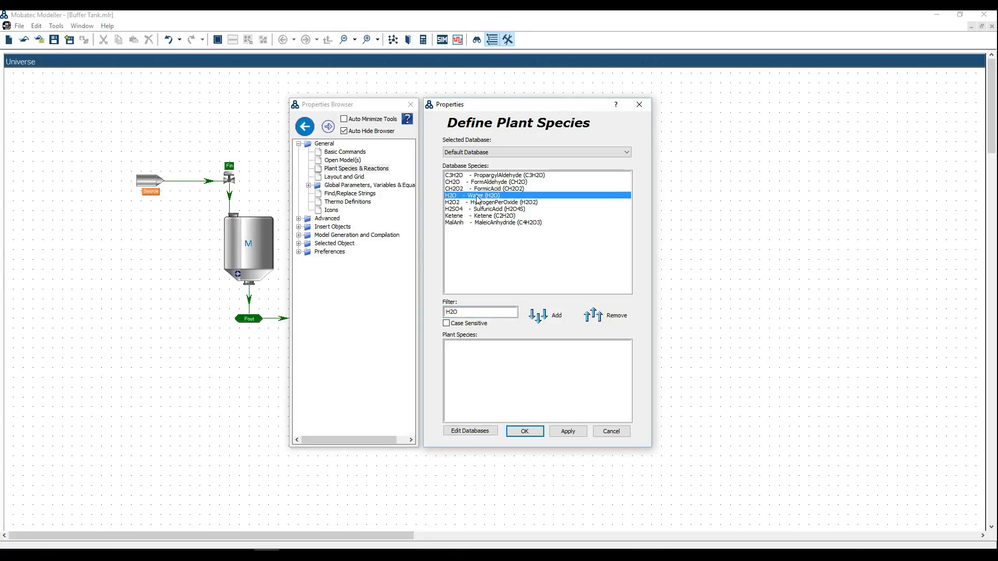
{"action": "left_click", "coordinate": [551, 318]}
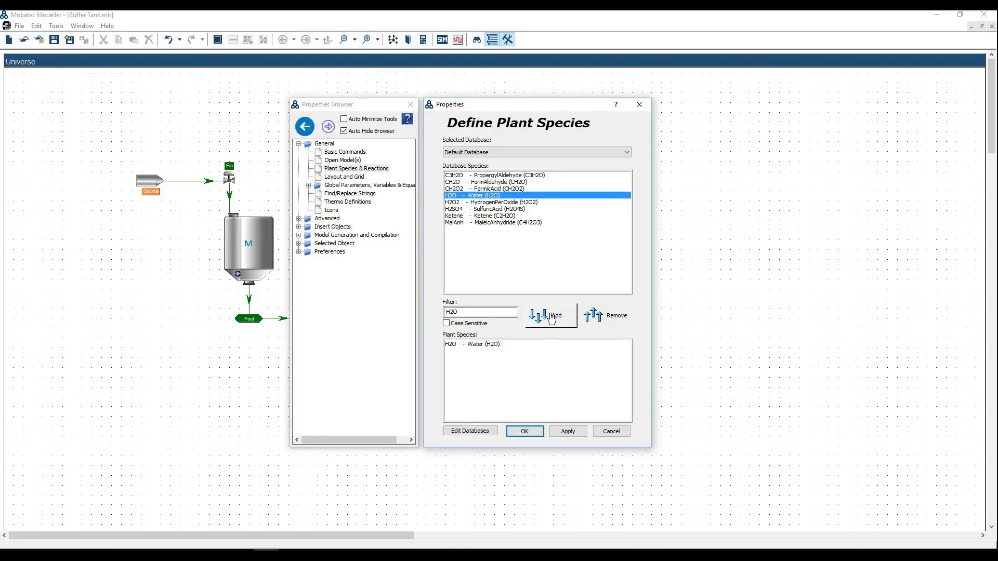
{"action": "left_click", "coordinate": [533, 433]}
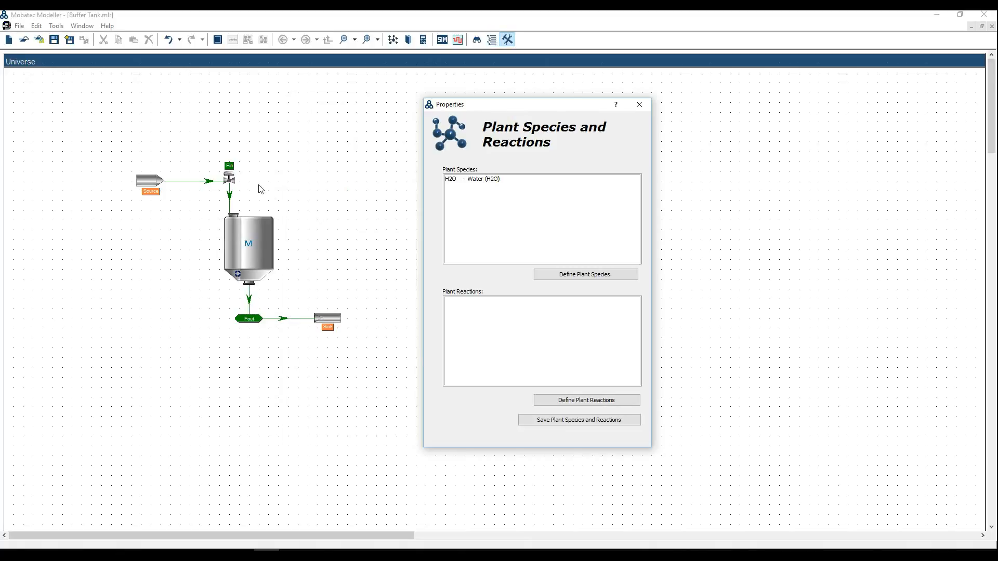
Step: Inject the plant species H2O (Water) into the Source system through its species topology
{"action": "left_click", "coordinate": [164, 189]}
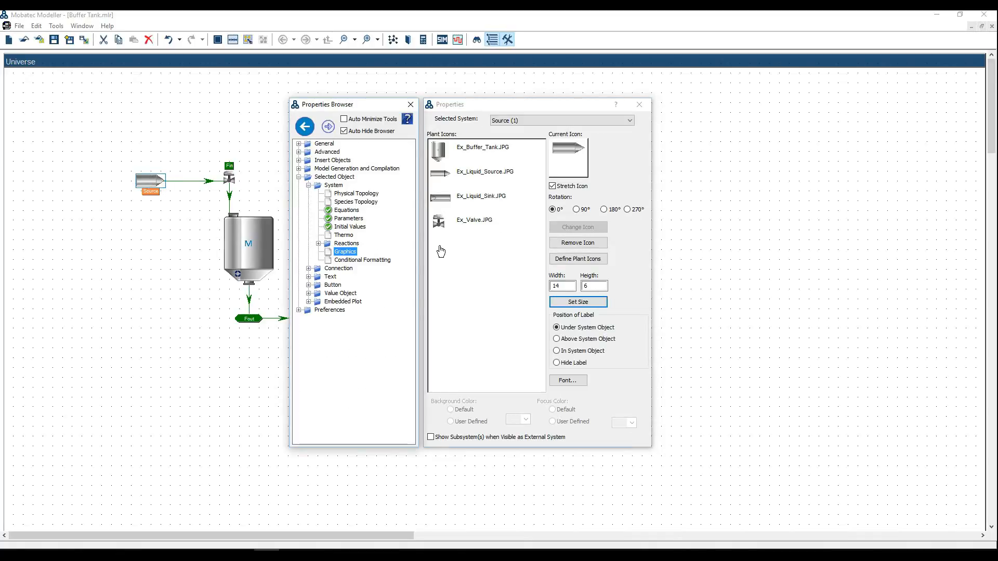
{"action": "left_click", "coordinate": [358, 203]}
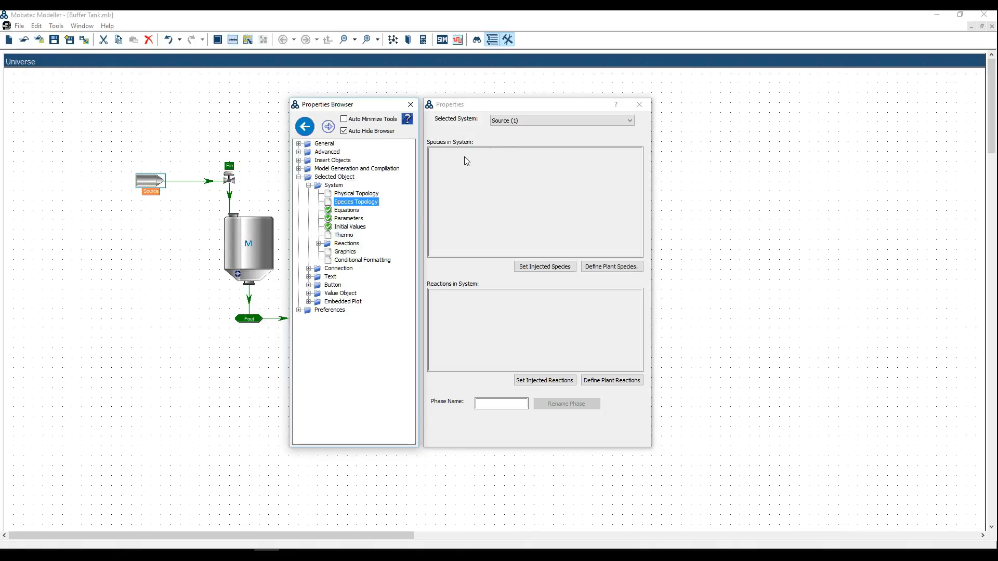
{"action": "left_click", "coordinate": [529, 268]}
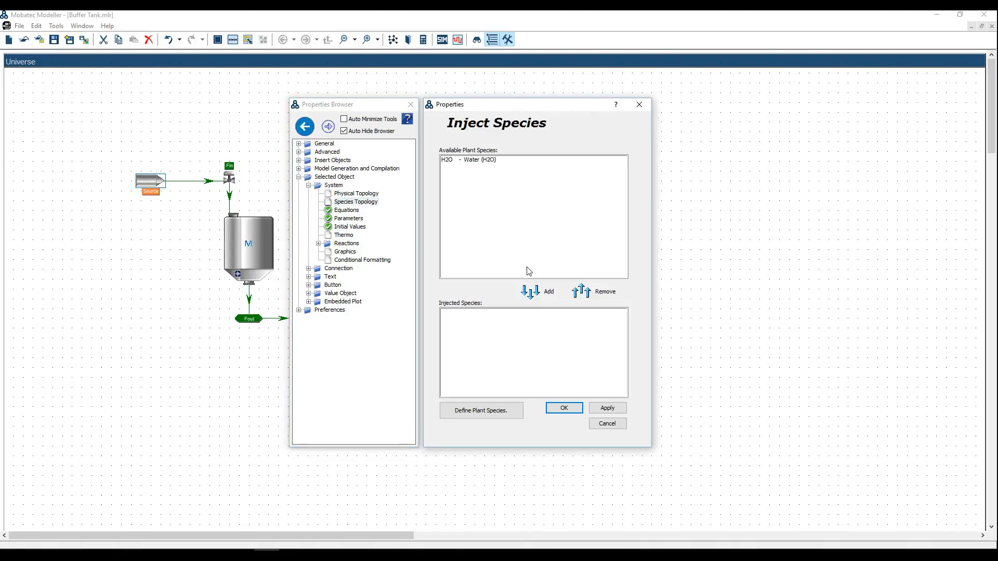
{"action": "left_click", "coordinate": [458, 163]}
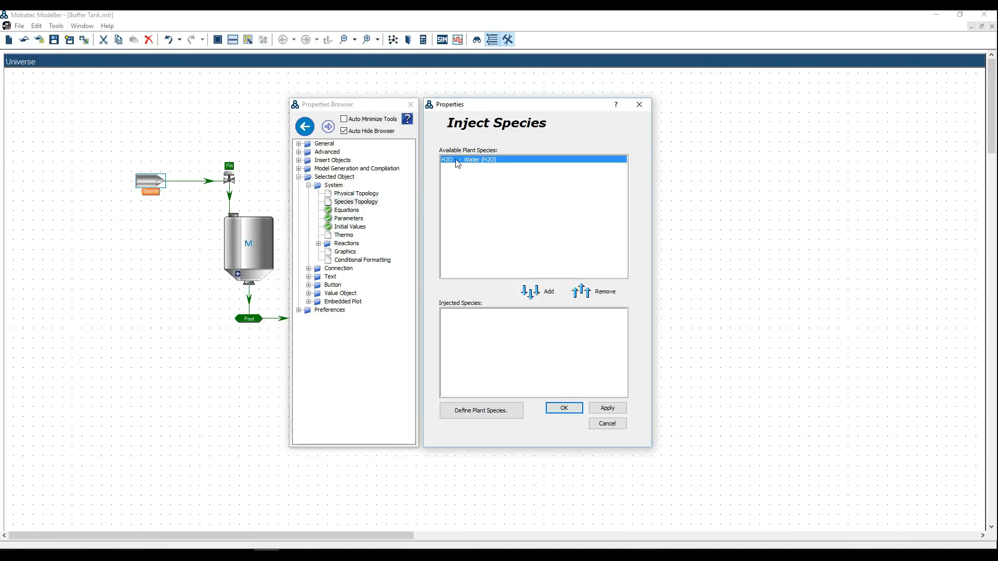
{"action": "left_click", "coordinate": [538, 293]}
{"action": "left_click", "coordinate": [562, 409]}
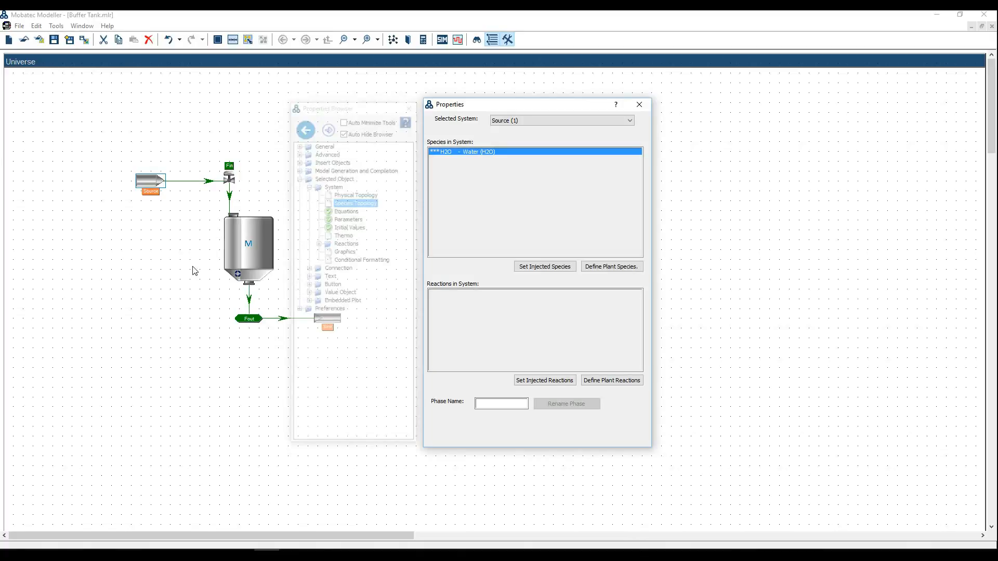
Step: Examine the species topology of Fin, Buffer_Tank, Fout and Sink to check how the injected species propagates
{"action": "left_click", "coordinate": [241, 184]}
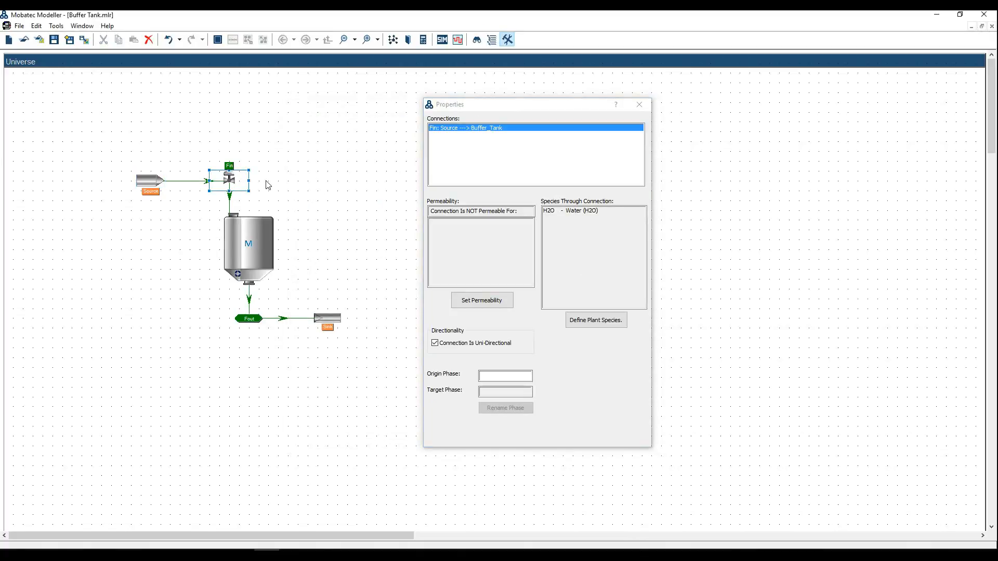
{"action": "mouse_move", "coordinate": [494, 234]}
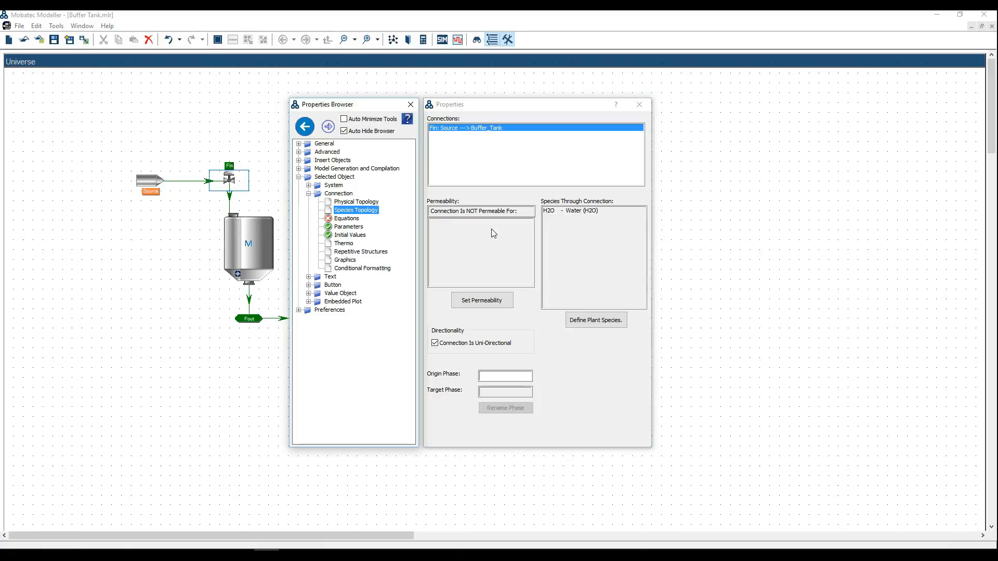
{"action": "left_click", "coordinate": [257, 237]}
{"action": "mouse_move", "coordinate": [446, 251]}
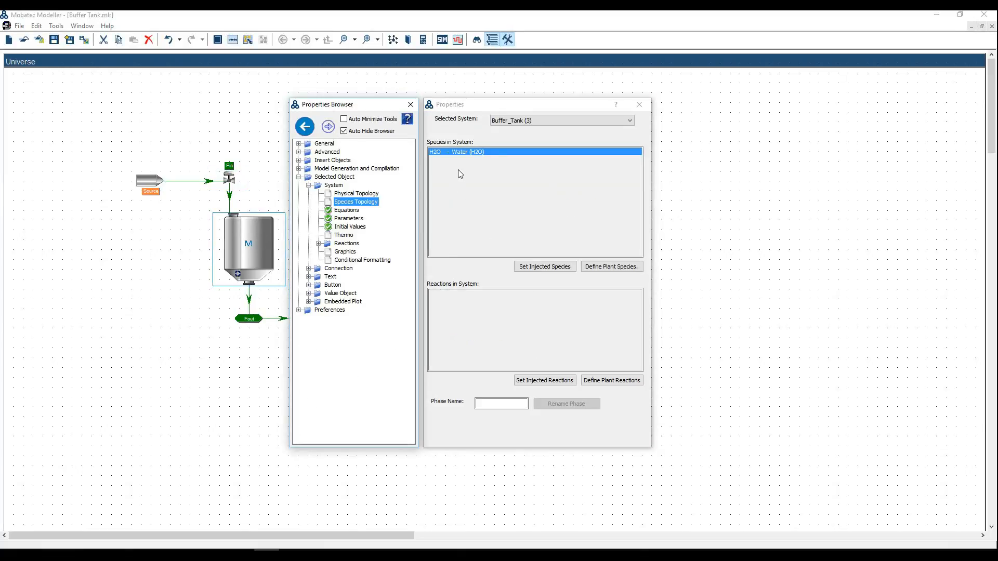
{"action": "left_click", "coordinate": [253, 319]}
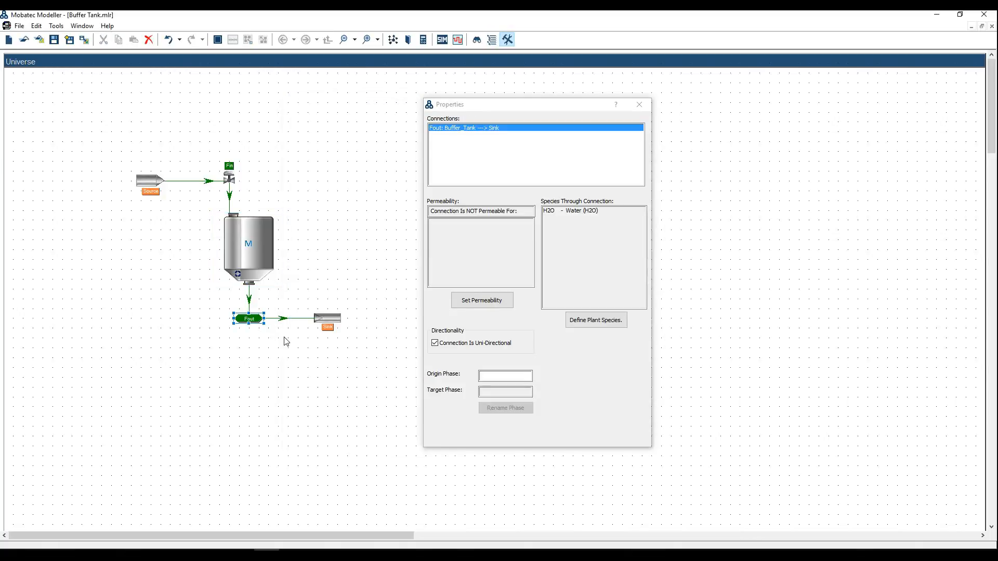
{"action": "left_click", "coordinate": [331, 319]}
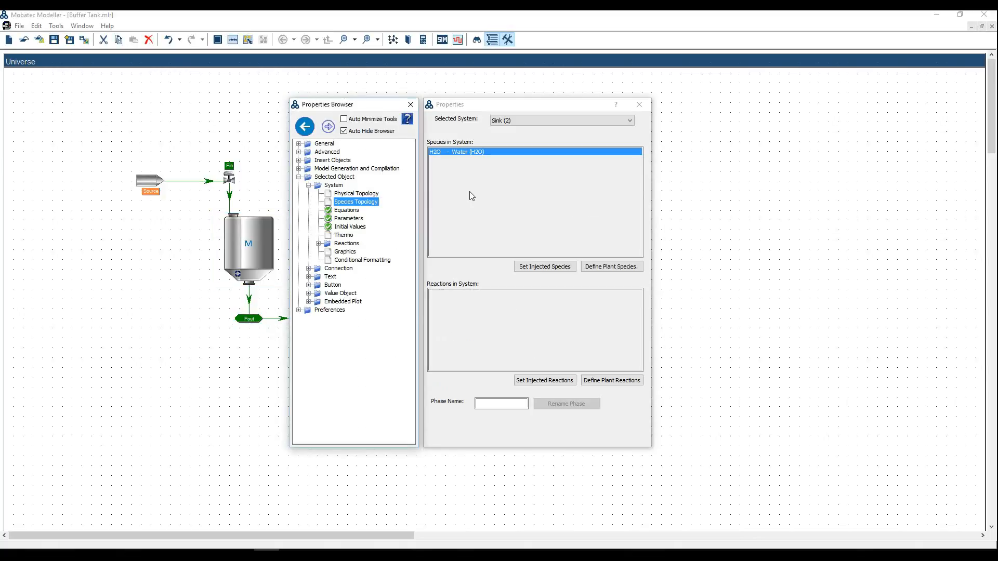
Step: Check the exercise document's section on writing and adding equations in Adobe Acrobat Reader, and return to Mobatec Modeller
{"action": "left_click", "coordinate": [241, 556]}
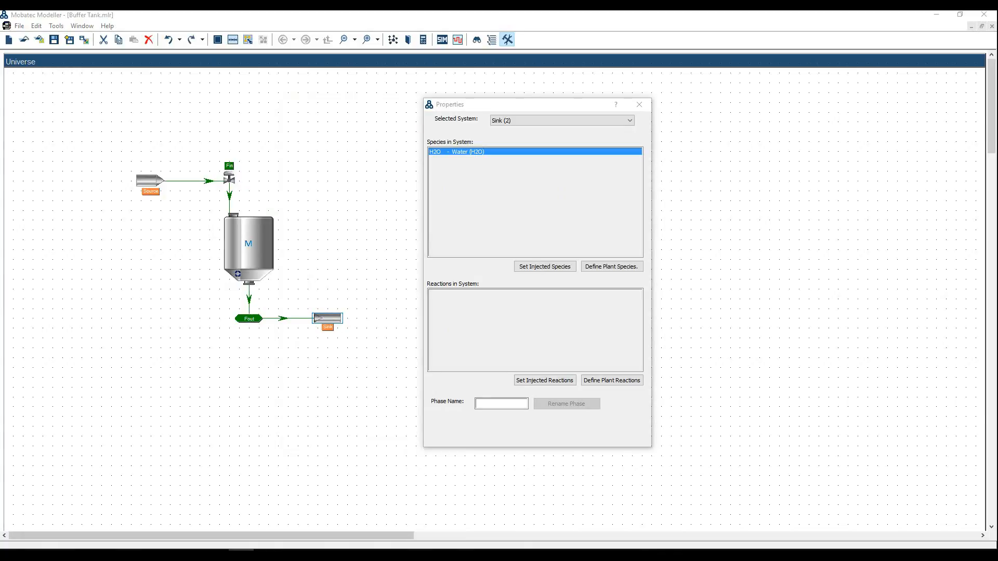
{"action": "left_click", "coordinate": [343, 556]}
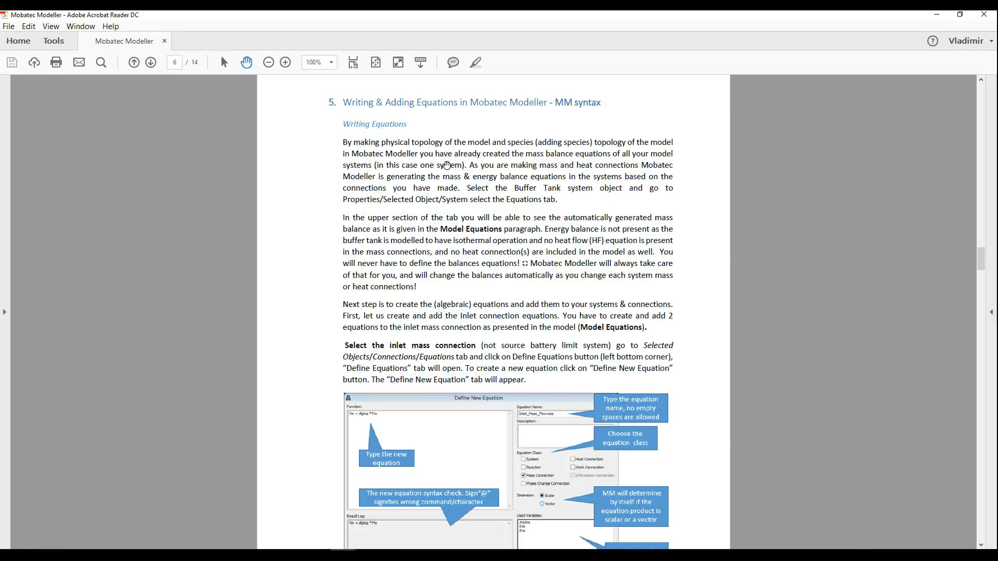
{"action": "left_click", "coordinate": [267, 555]}
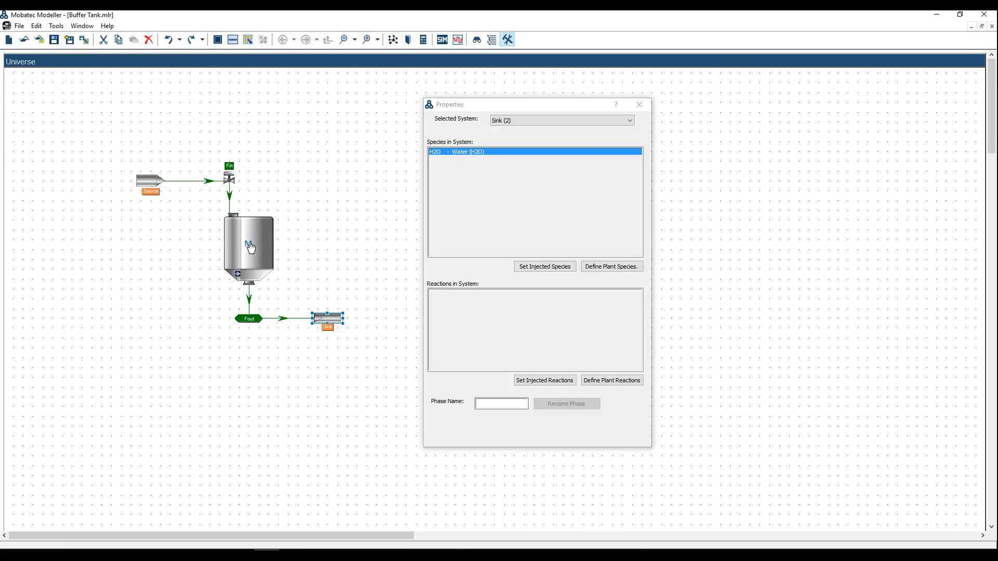
Step: Examine the automatically generated mass balance in the equations of the Buffer_Tank system
{"action": "left_click", "coordinate": [250, 248]}
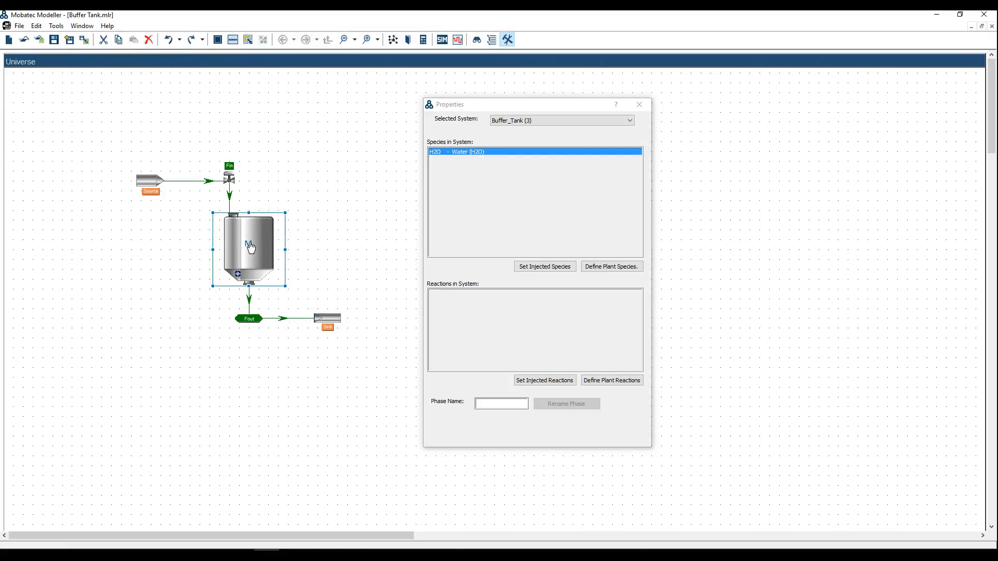
{"action": "mouse_move", "coordinate": [472, 240]}
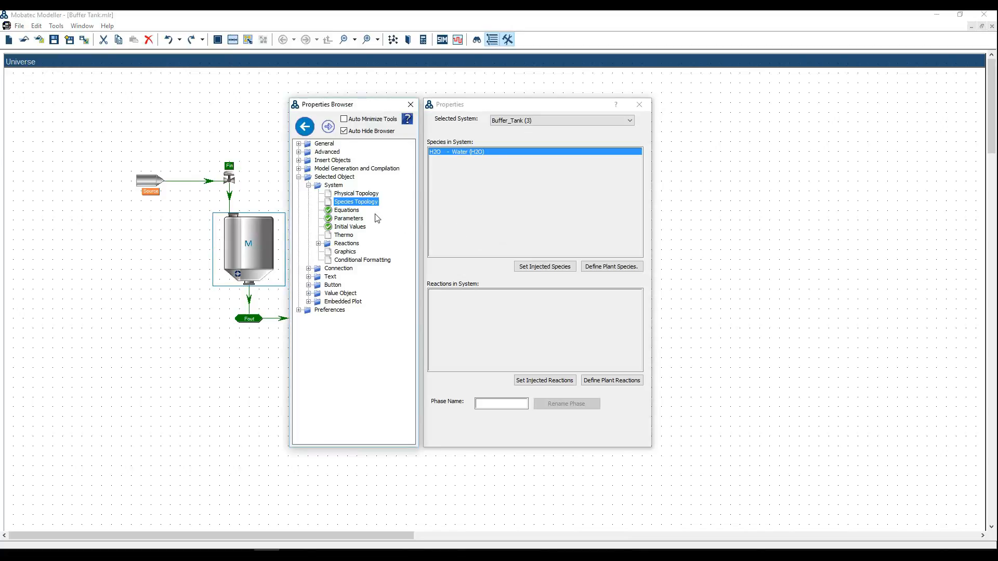
{"action": "left_click", "coordinate": [355, 211]}
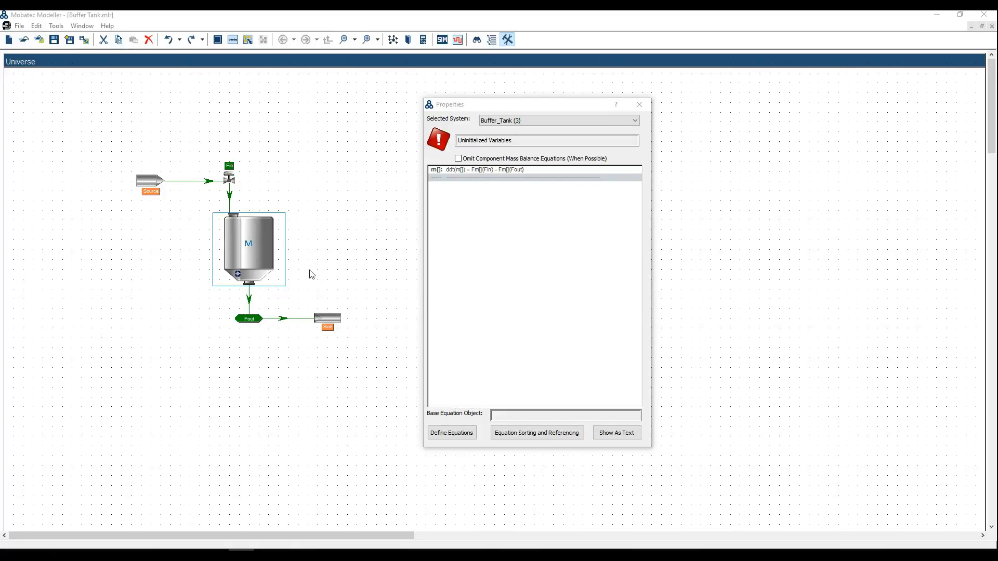
{"action": "mouse_move", "coordinate": [438, 186]}
Step: Review the inlet, buffer tank and outlet equations listed in the exercise document in Adobe Acrobat Reader, and return to Mobatec Modeller
{"action": "left_click", "coordinate": [369, 555]}
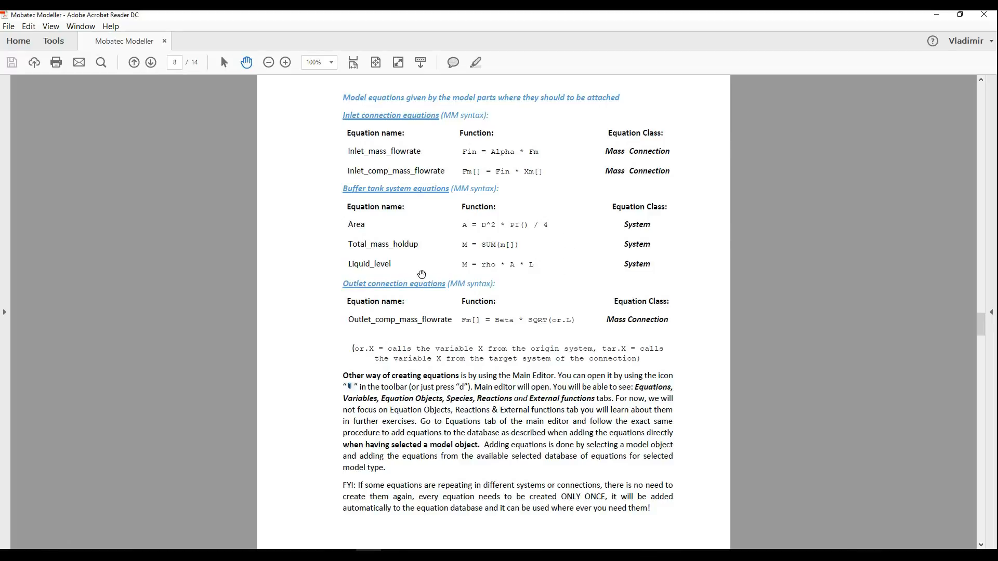
{"action": "left_click", "coordinate": [241, 555]}
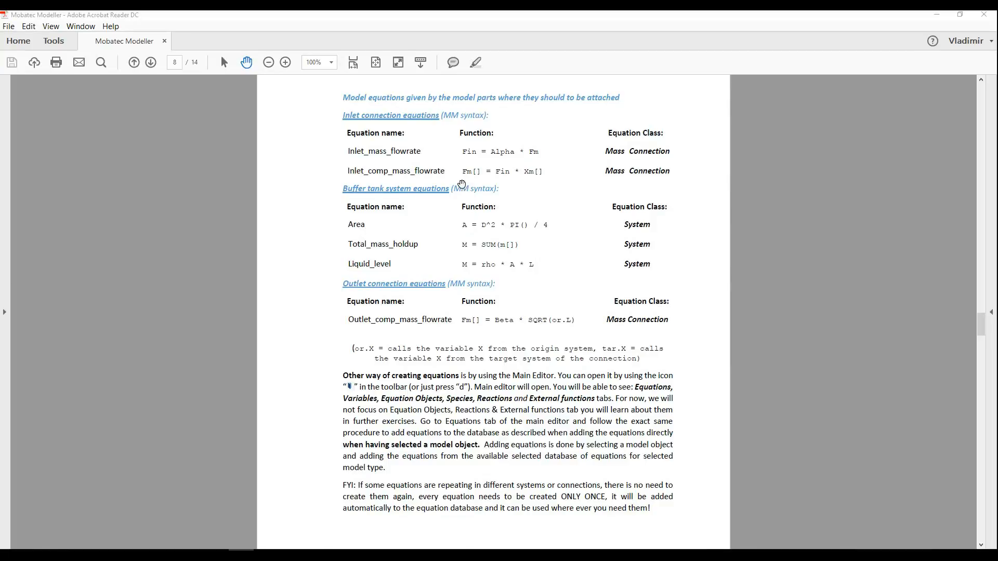
{"action": "left_click_drag", "start_coordinate": [483, 176], "coordinate": [464, 174]}
{"action": "left_click", "coordinate": [474, 184]}
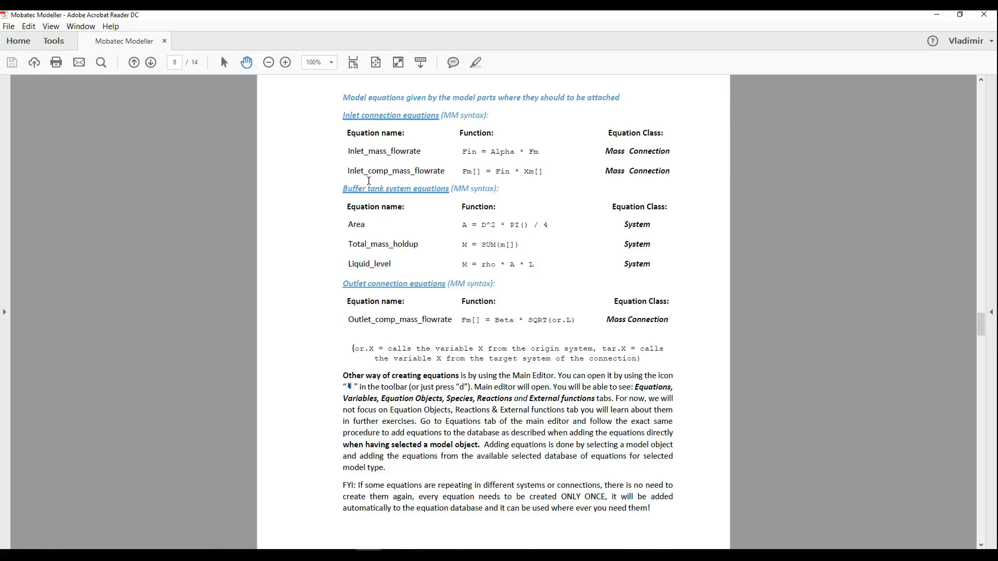
{"action": "left_click", "coordinate": [241, 555]}
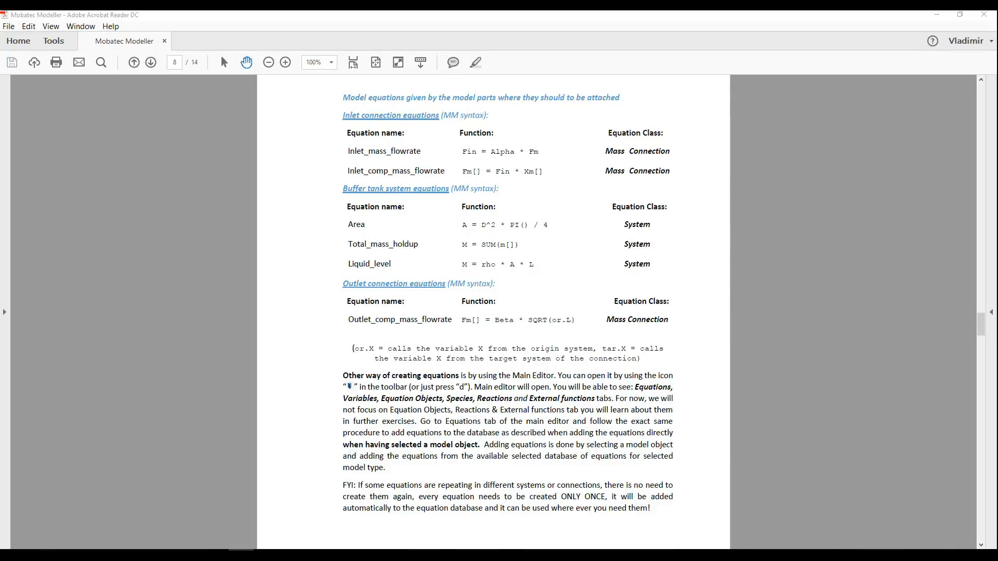
{"action": "left_click", "coordinate": [266, 555]}
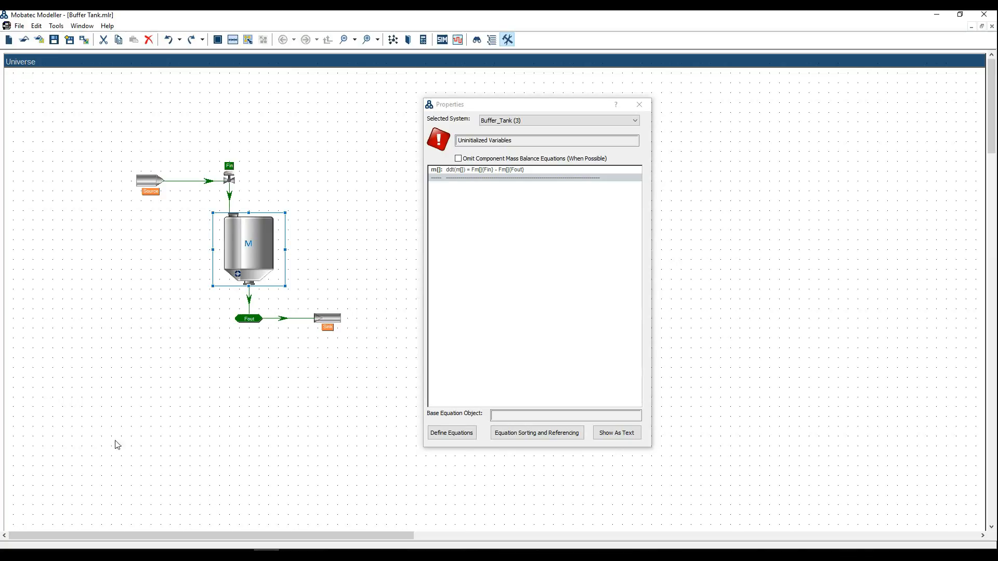
{"action": "left_click", "coordinate": [241, 555]}
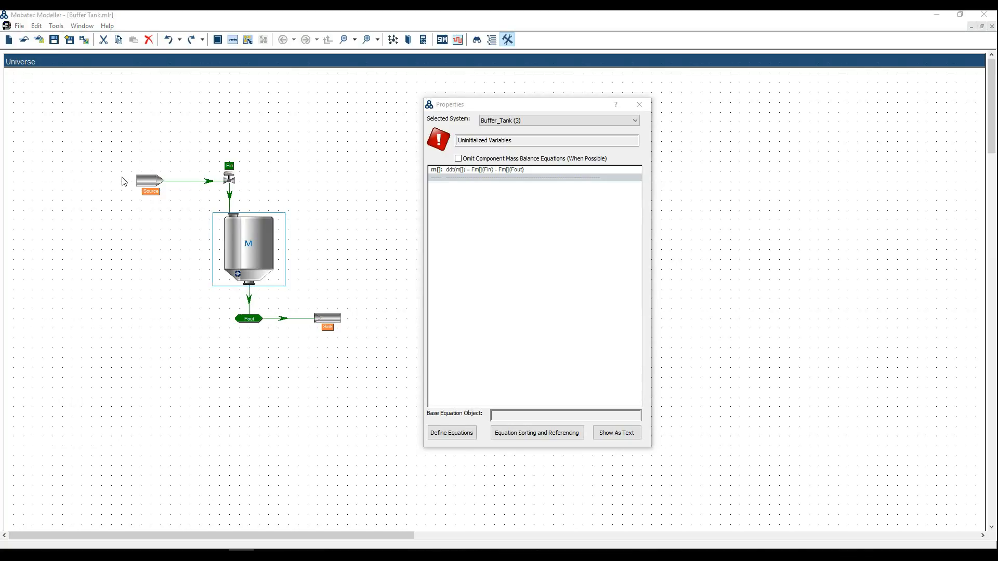
Step: Open the equation definitions of the Fin connection, browse the default equations, and choose Buffer Tank.mlr as the equation database
{"action": "left_click", "coordinate": [235, 188]}
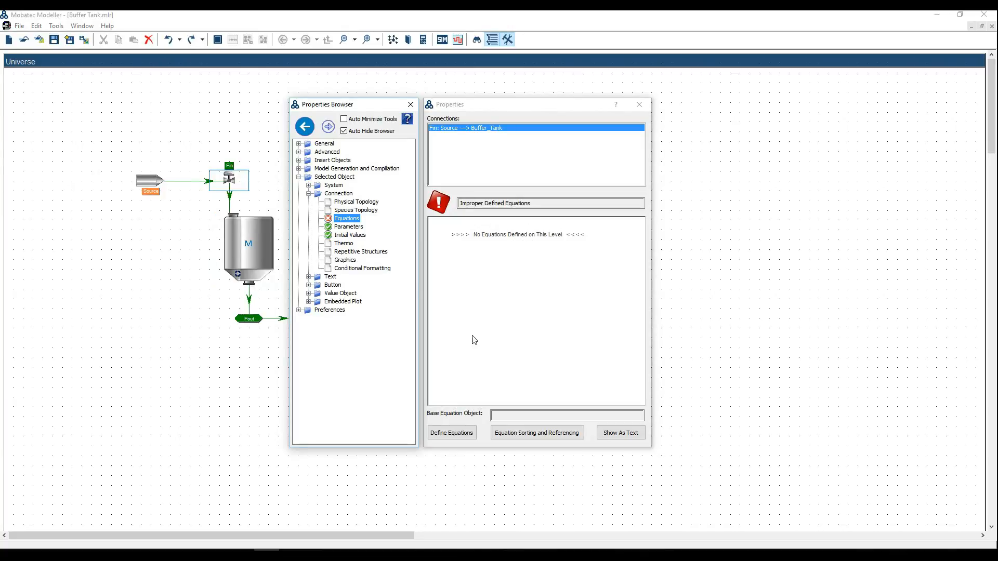
{"action": "left_click", "coordinate": [452, 436]}
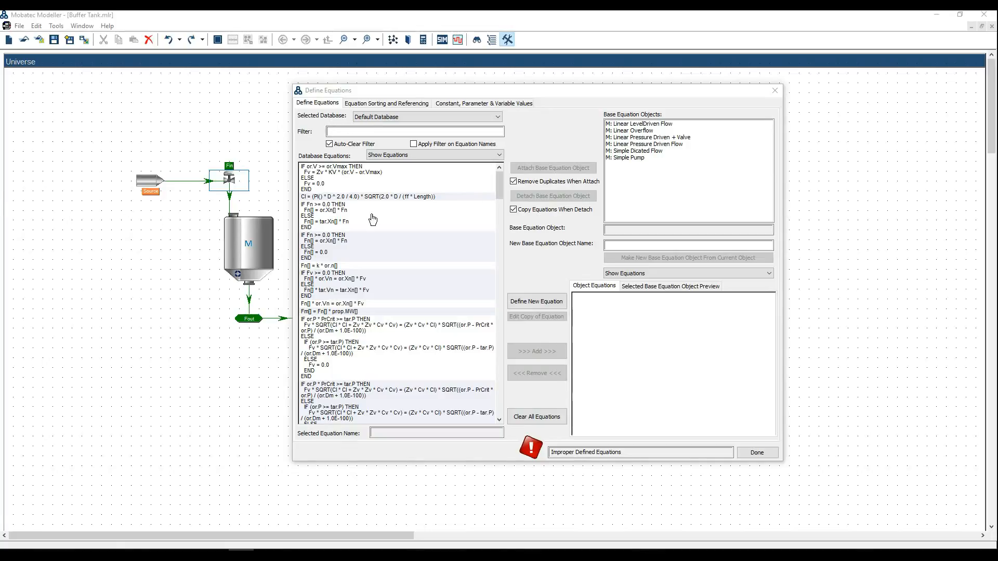
{"action": "left_click_drag", "start_coordinate": [500, 192], "coordinate": [502, 259]}
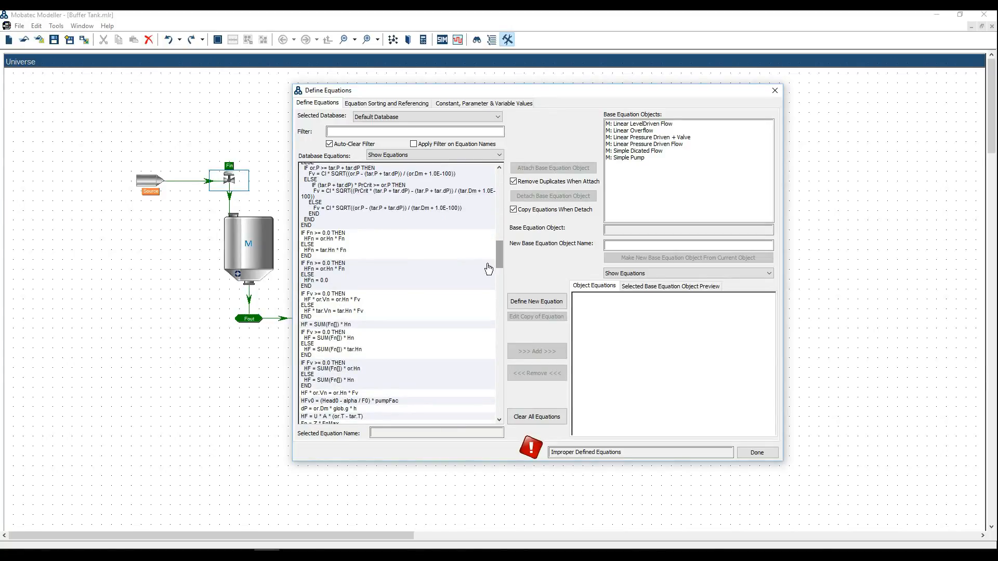
{"action": "left_click_drag", "start_coordinate": [501, 254], "coordinate": [496, 184]}
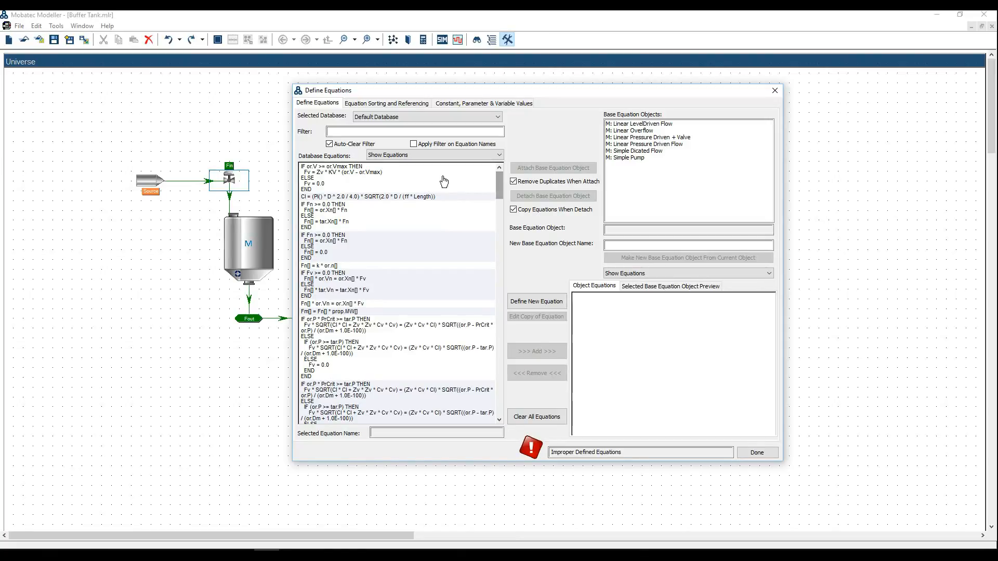
{"action": "left_click", "coordinate": [489, 119]}
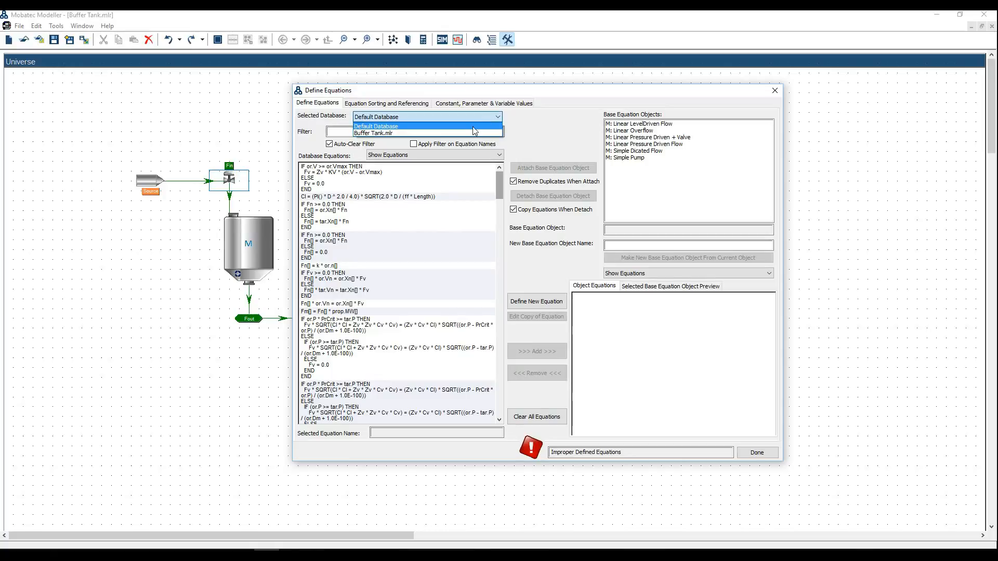
{"action": "left_click", "coordinate": [385, 134]}
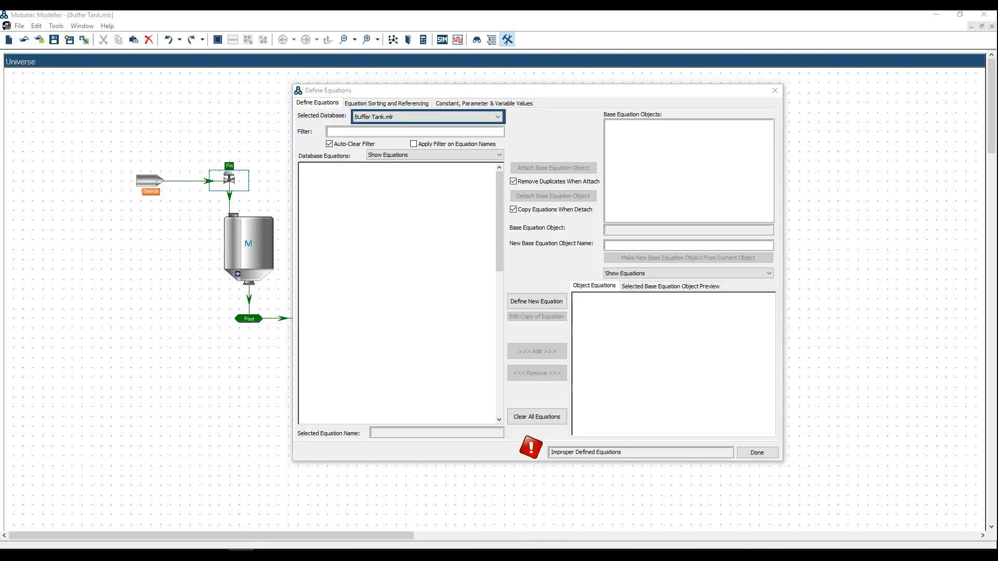
Step: Create a new mass connection equation with the function Fin = Alpha * Fm
{"action": "left_click", "coordinate": [529, 304]}
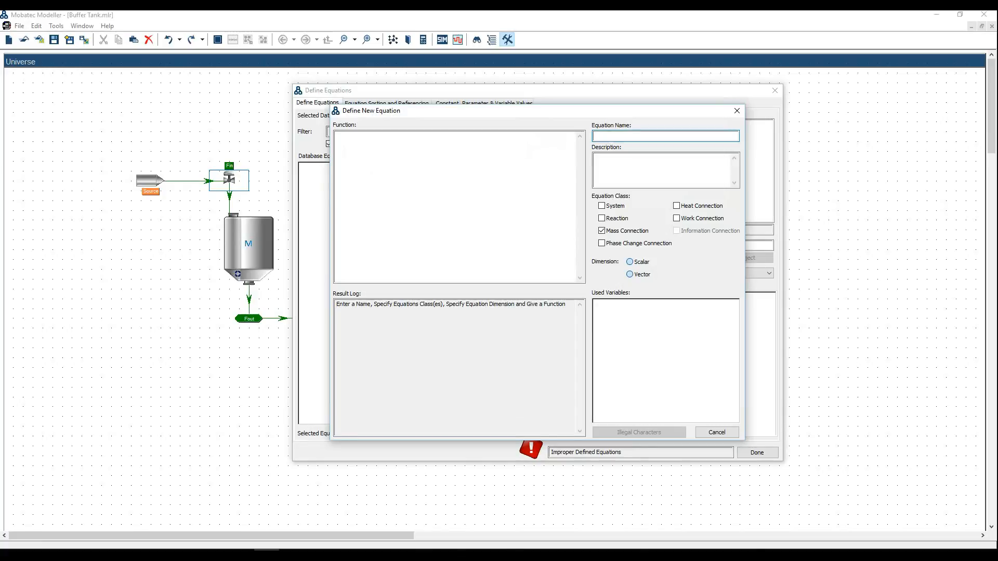
{"action": "left_click", "coordinate": [531, 151]}
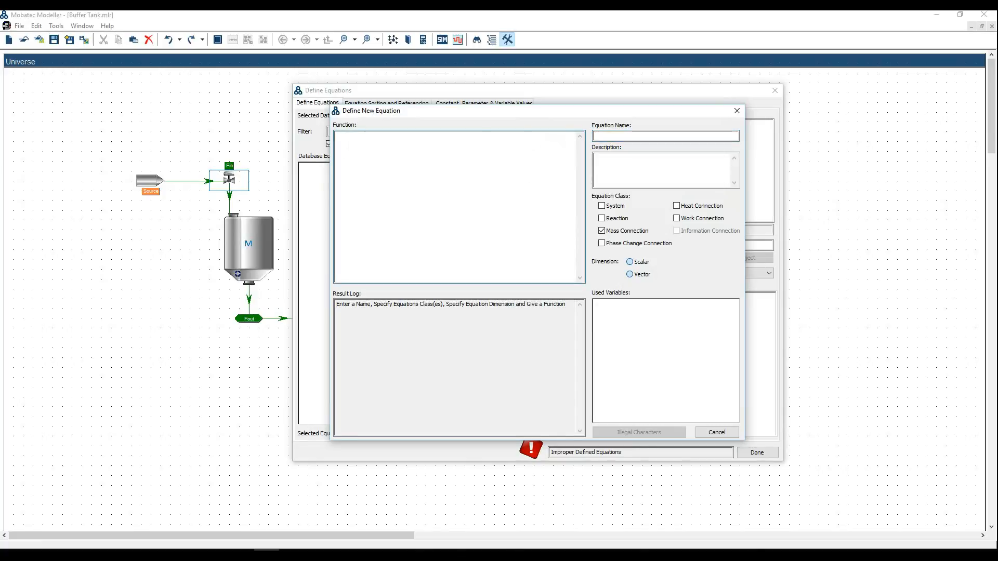
{"action": "type", "text": "F"}
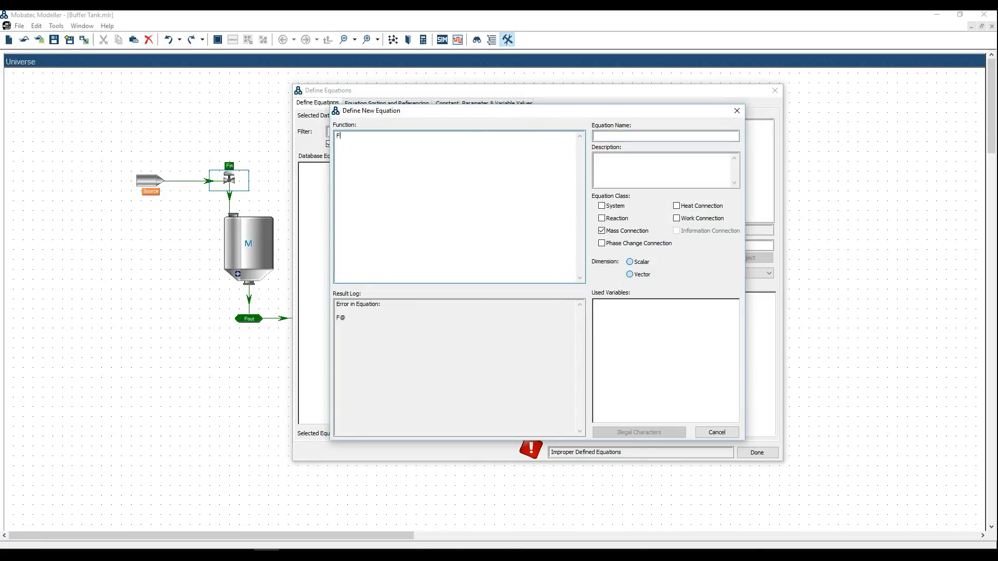
{"action": "type", "text": "in = Alpha * Fm"}
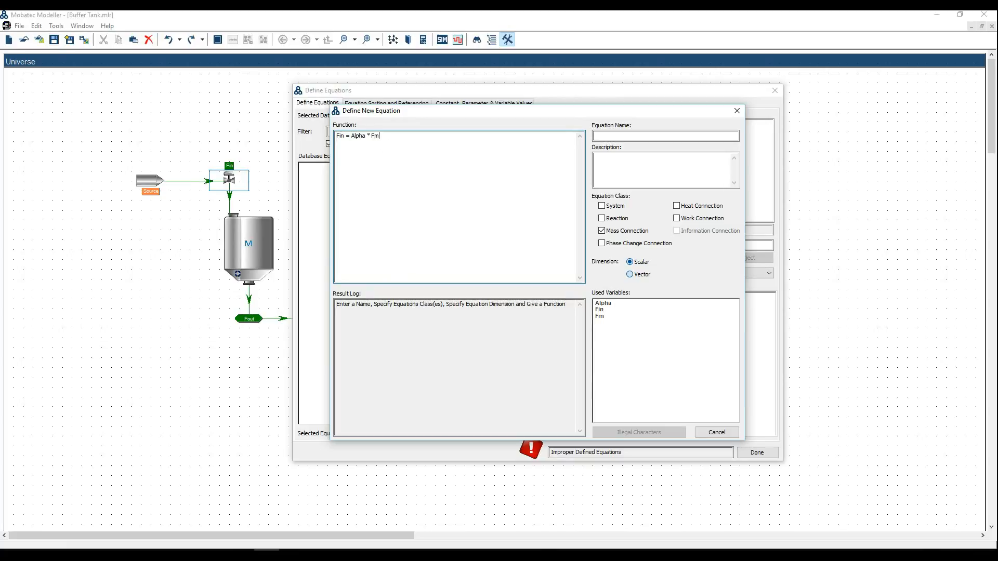
{"action": "key", "text": "BackSpace"}
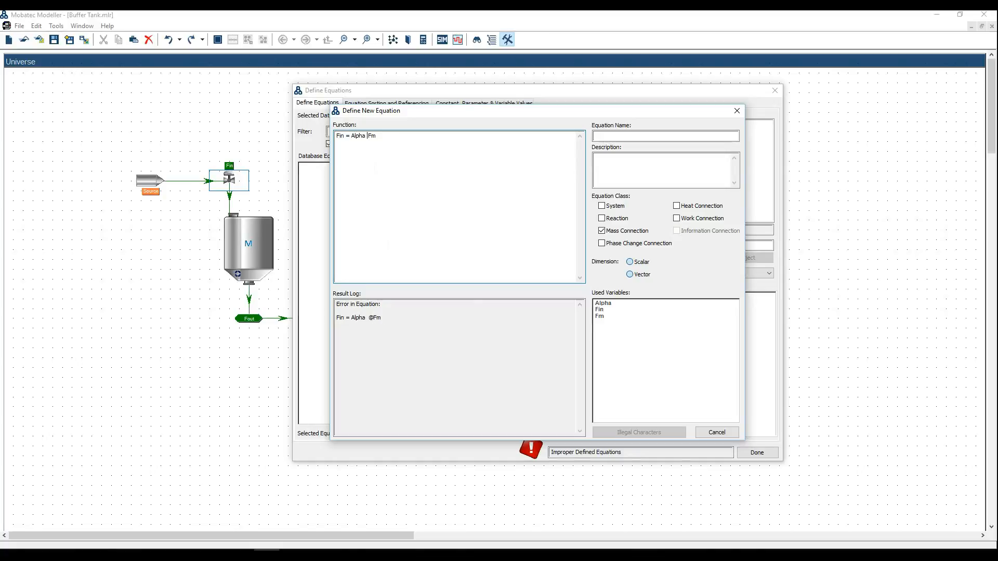
{"action": "type", "text": "*"}
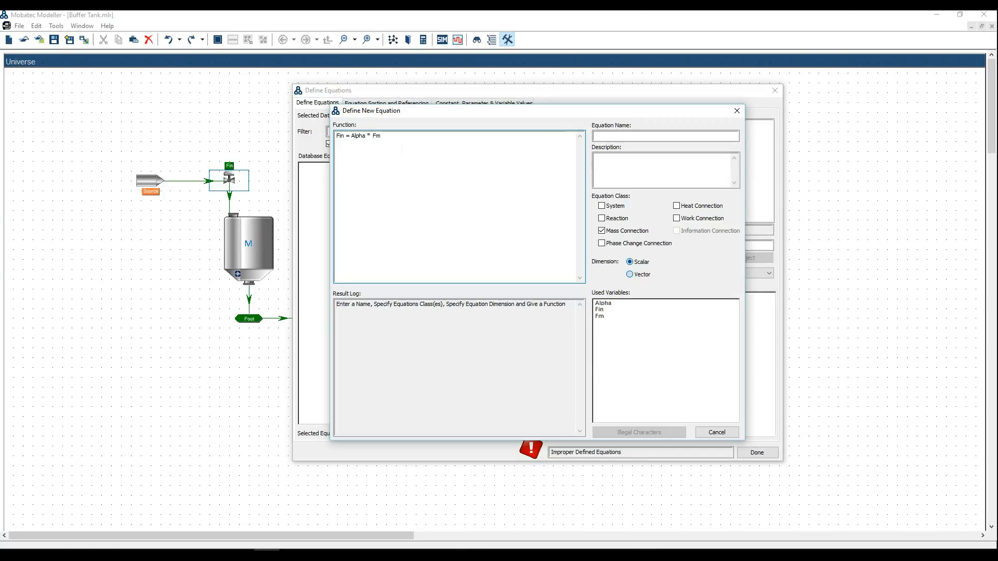
Step: Name the equation Inlet_mass_flowrate, without any spaces, and save it to the model database
{"action": "left_click", "coordinate": [615, 136]}
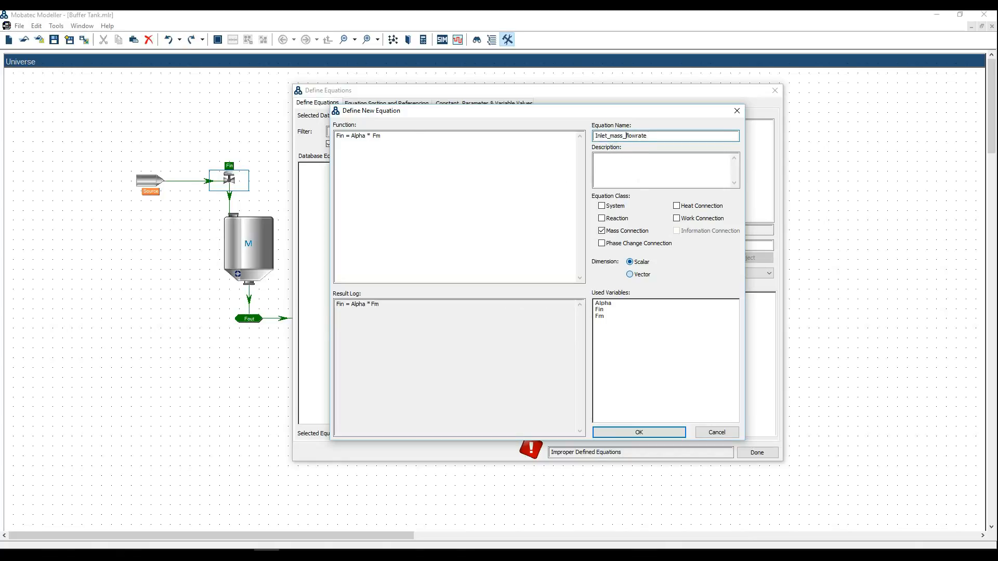
{"action": "key", "text": "BackSpace"}
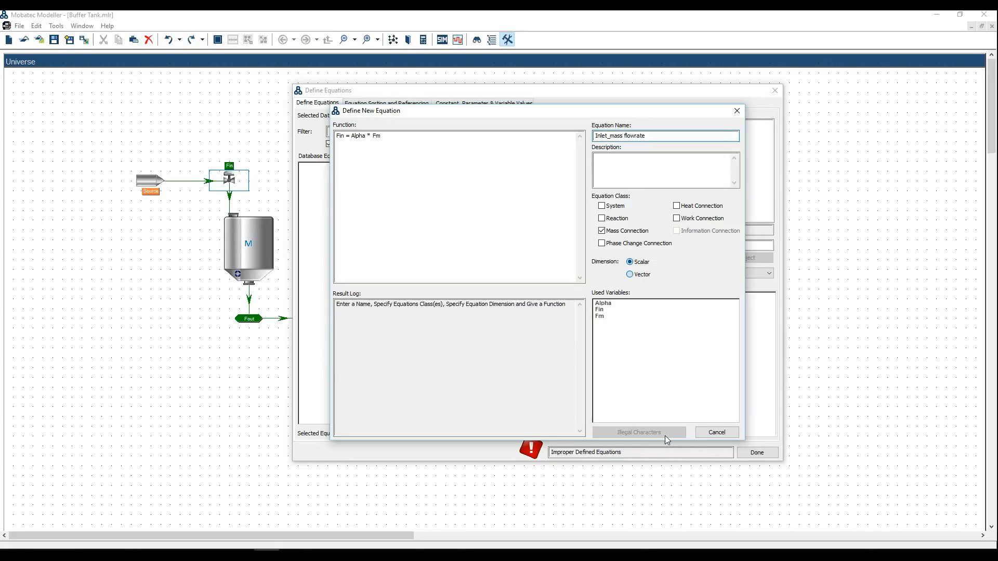
{"action": "left_click", "coordinate": [241, 551]}
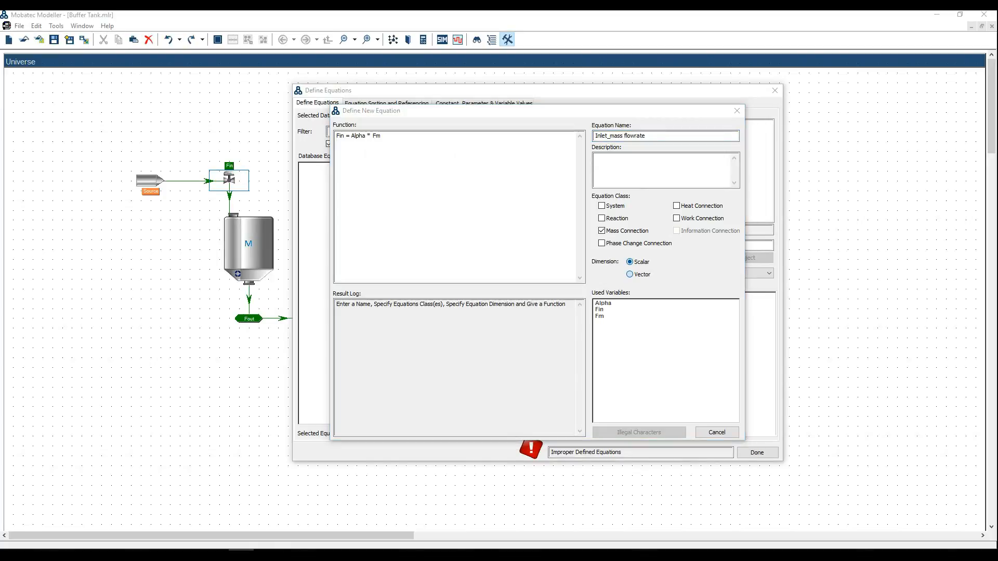
{"action": "left_click", "coordinate": [625, 136]}
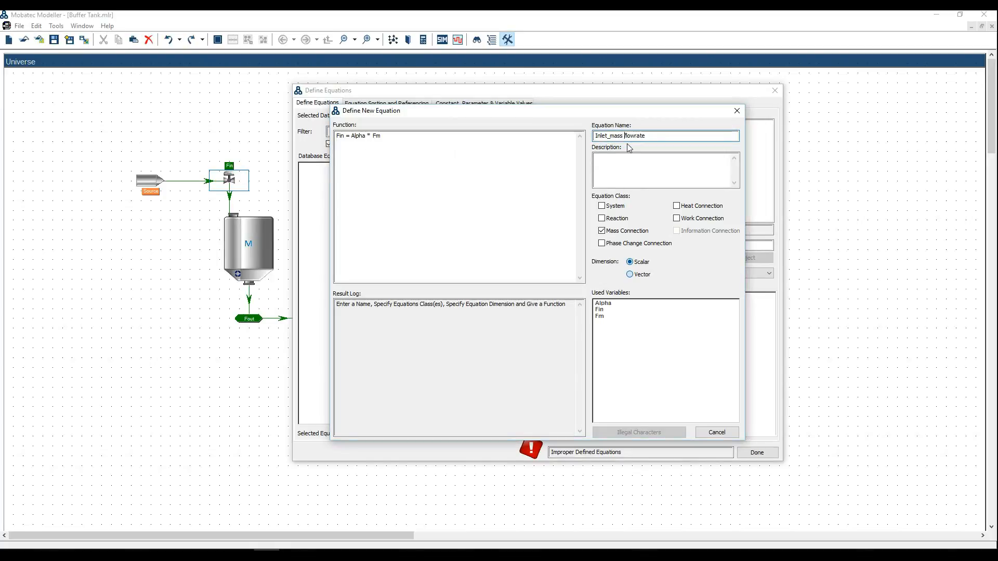
{"action": "key", "text": "BackSpace"}
{"action": "type", "text": "_"}
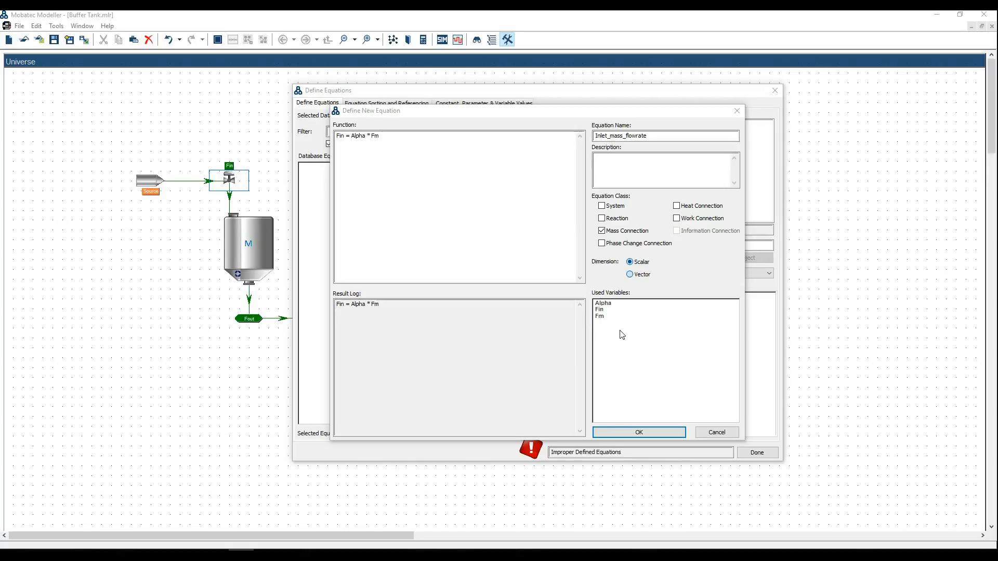
{"action": "left_click", "coordinate": [640, 436]}
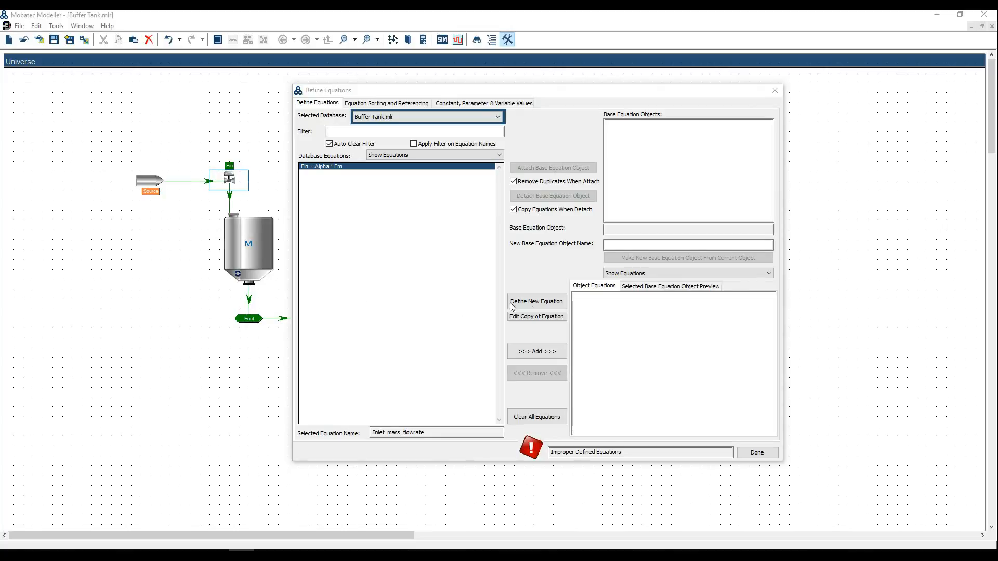
Step: Create a new vector mass connection equation Fm[] = Fin * Xm[] named Inlet_comp_mass_flowrate
{"action": "left_click", "coordinate": [533, 302]}
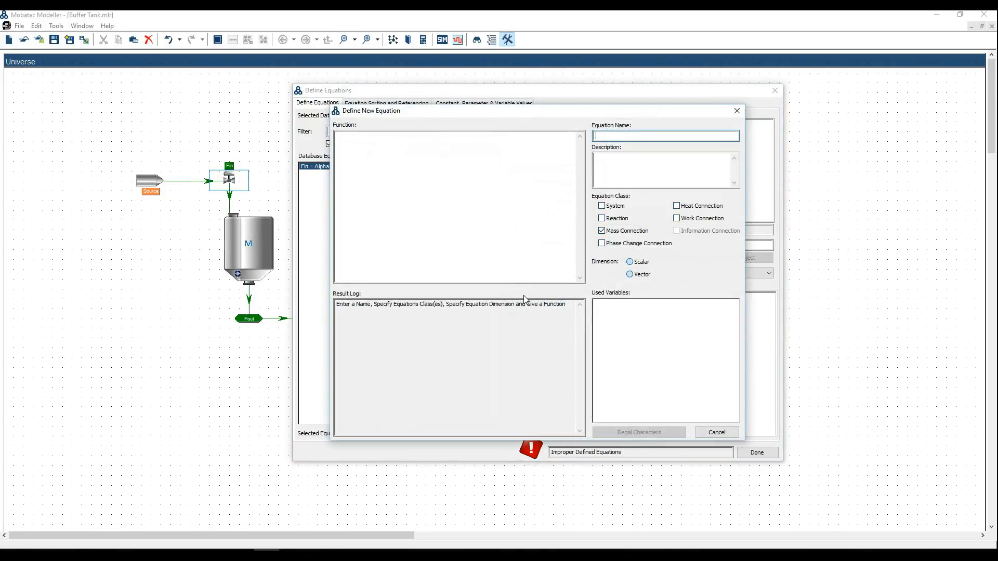
{"action": "left_click", "coordinate": [351, 143]}
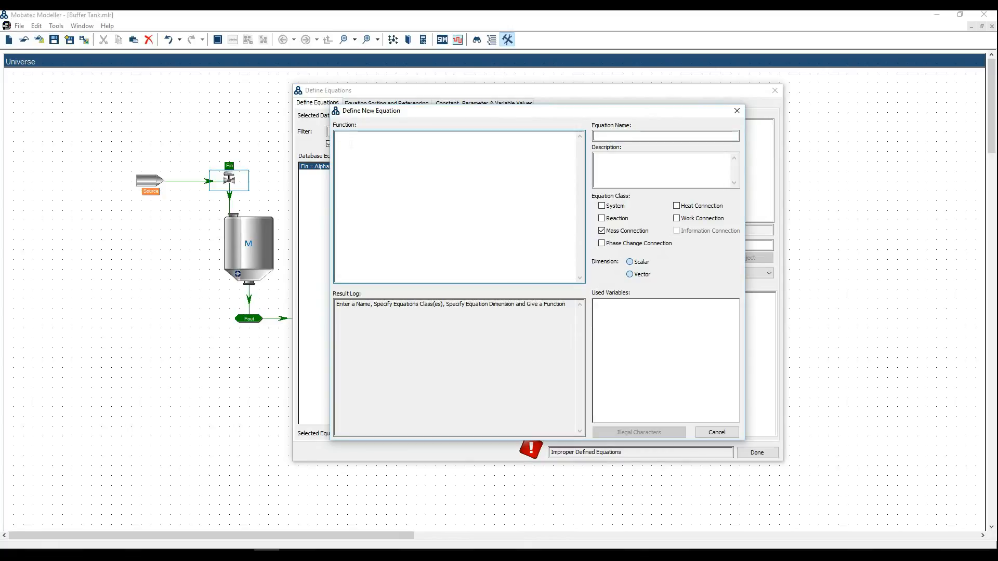
{"action": "type", "text": "Fm[]"}
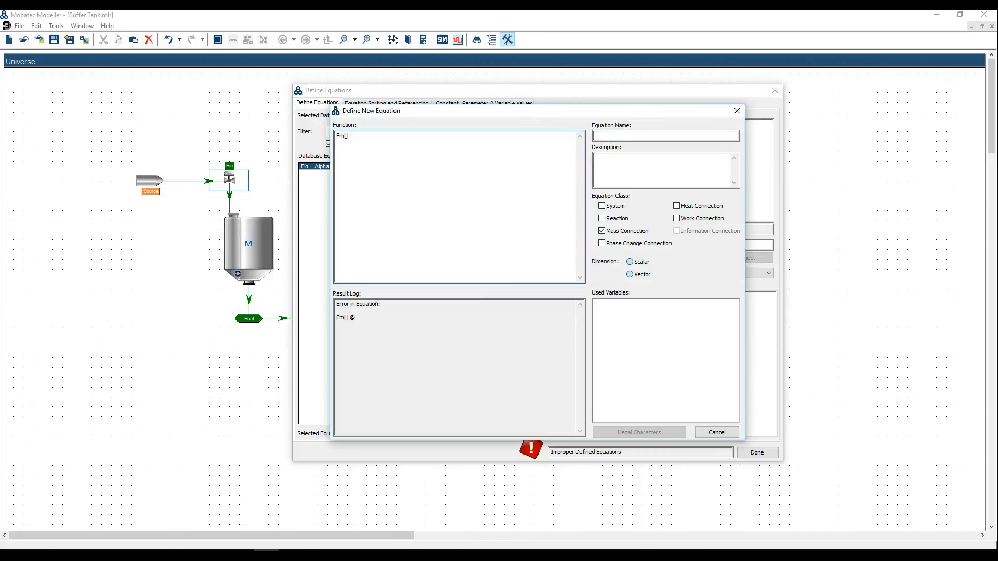
{"action": "type", "text": " = F"}
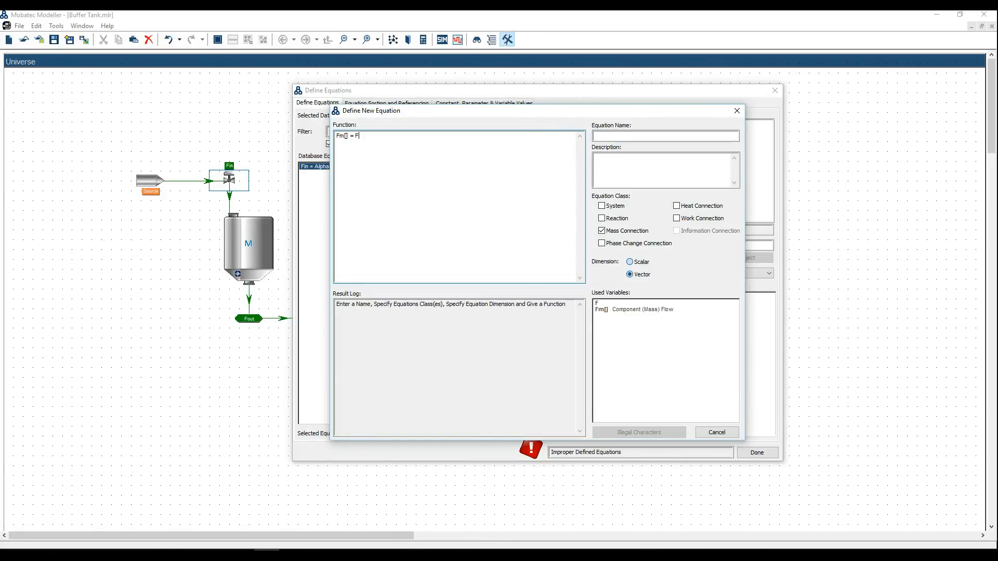
{"action": "type", "text": "in *"}
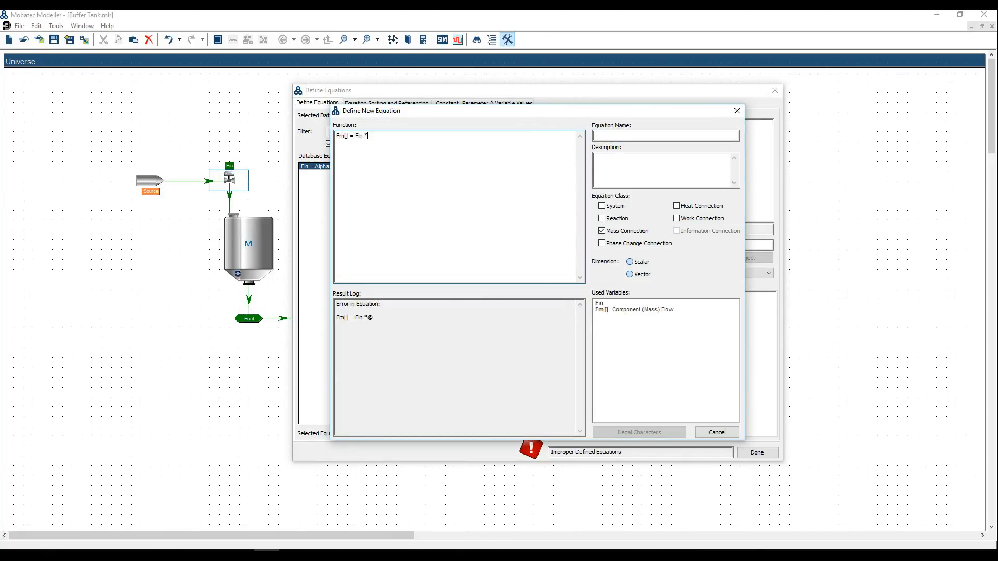
{"action": "type", "text": " Xm"}
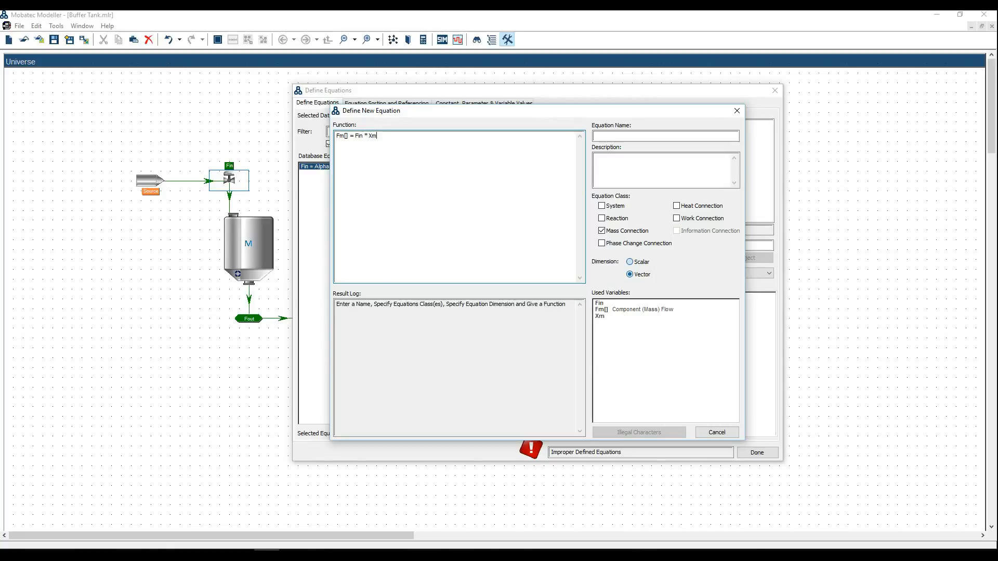
{"action": "type", "text": "[]"}
{"action": "left_click", "coordinate": [642, 138]}
{"action": "type", "text": "Inlet_comp_mass_flowrate"}
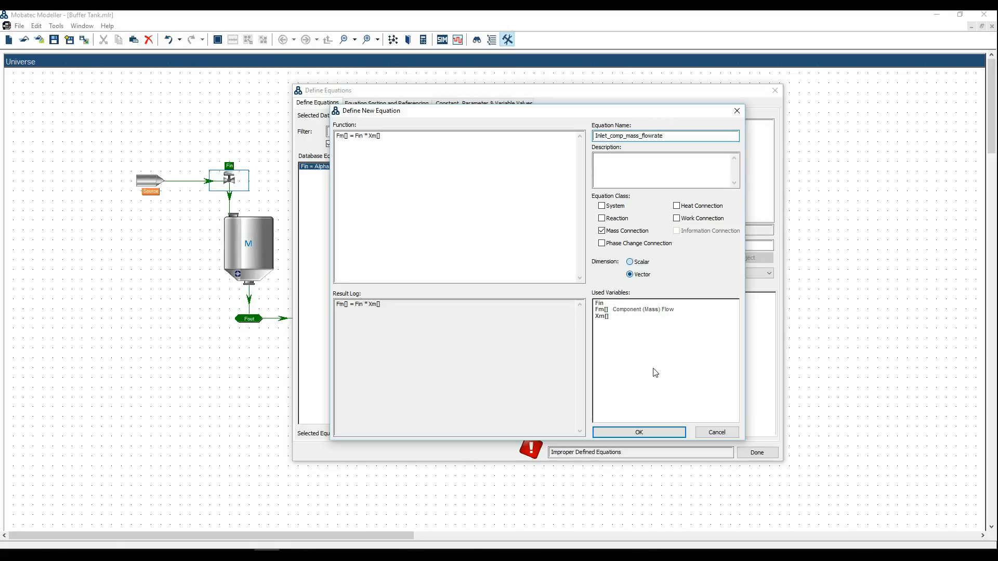
{"action": "left_click", "coordinate": [641, 432]}
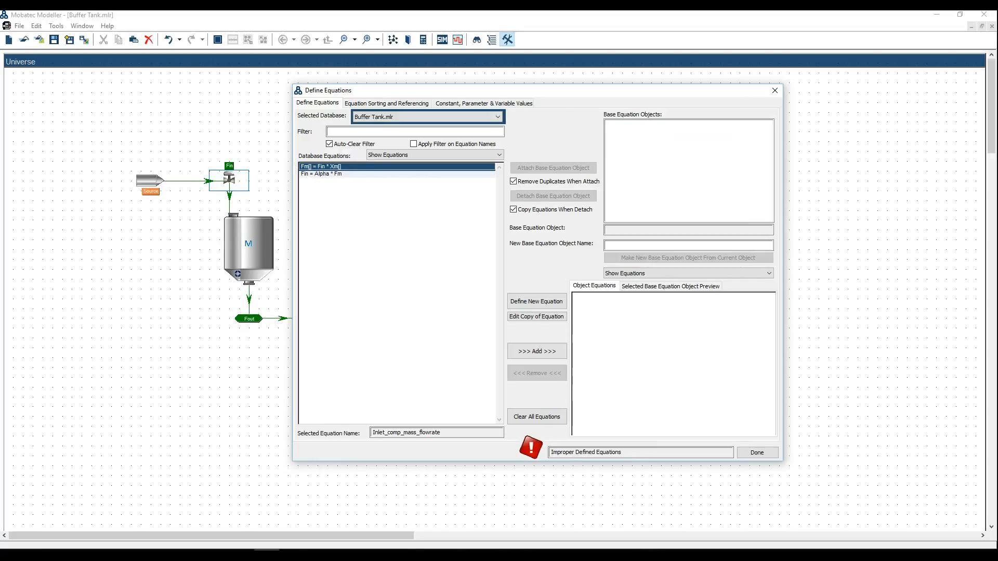
Step: Assign the equations Fm[] = Fin * Xm[] and Fin = Alpha * Fm to the Fin connection and finish its equation definition
{"action": "left_click", "coordinate": [241, 555]}
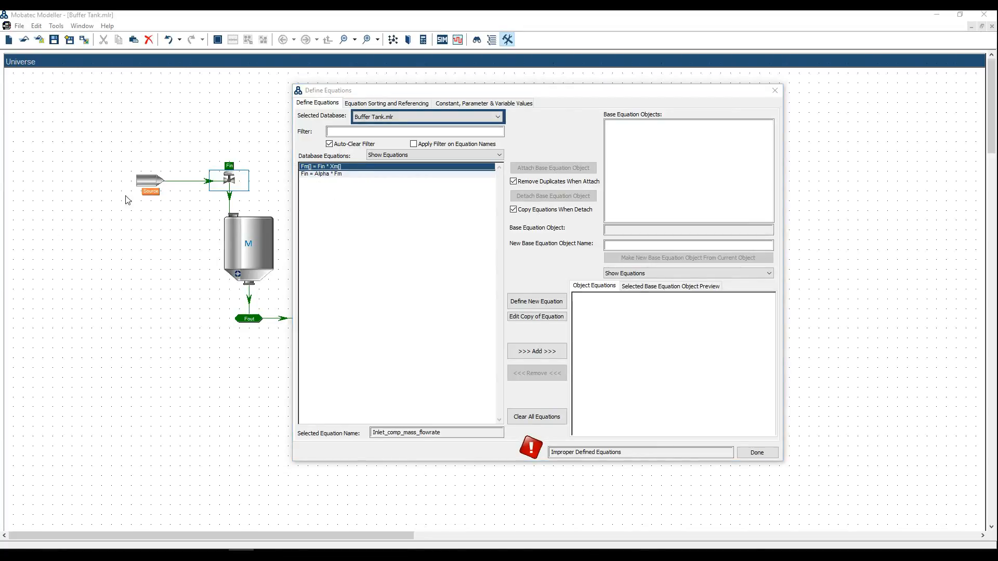
{"action": "left_click", "coordinate": [324, 168]}
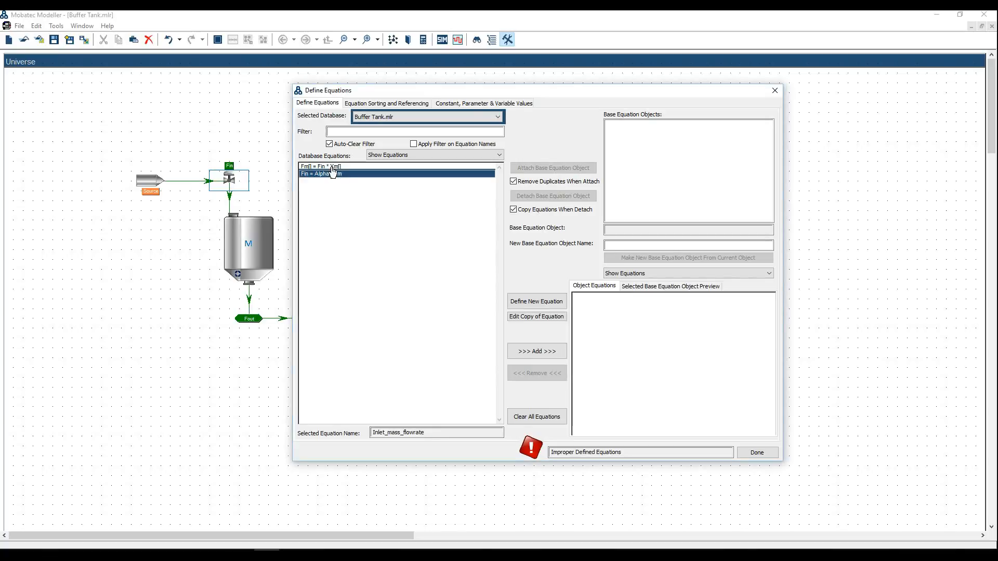
{"action": "left_click", "coordinate": [535, 354]}
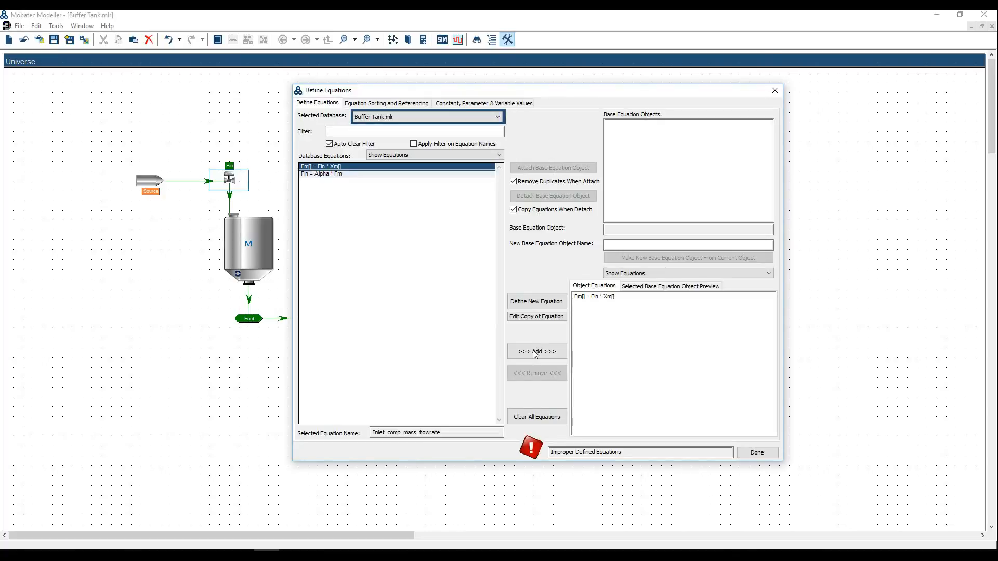
{"action": "left_click", "coordinate": [356, 182]}
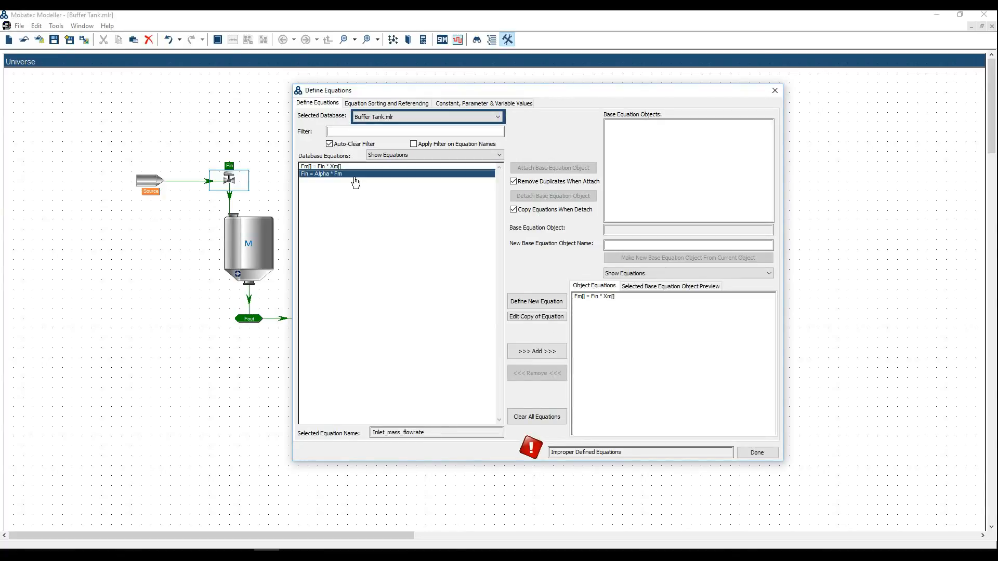
{"action": "left_click", "coordinate": [533, 352]}
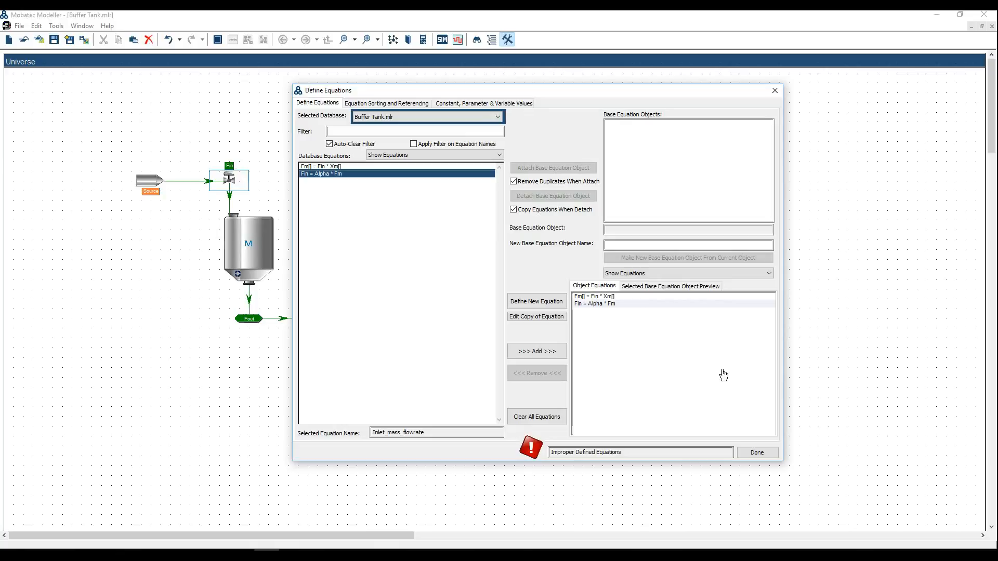
{"action": "left_click", "coordinate": [764, 452]}
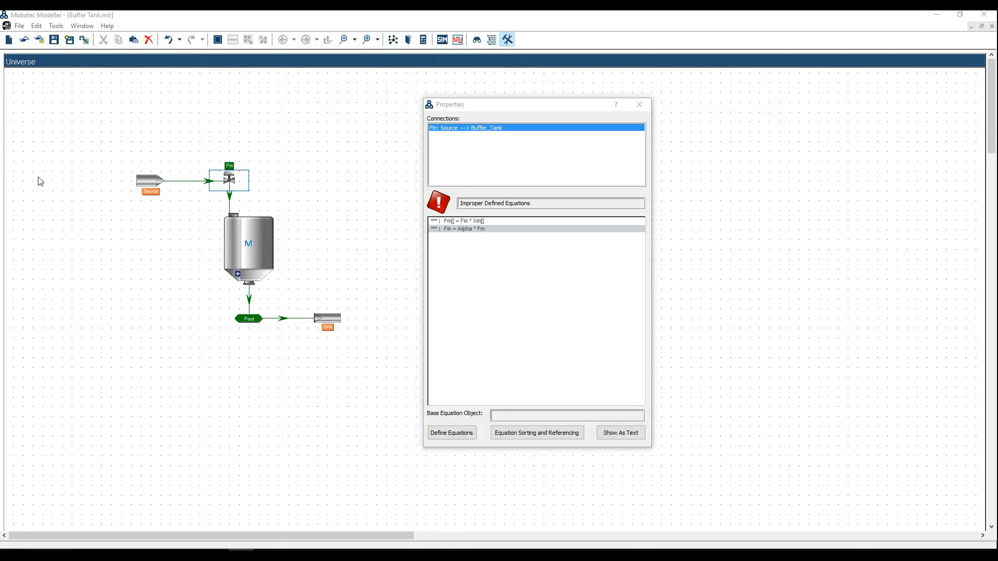
Step: Select the Buffer_Tank system and open its equation definitions
{"action": "mouse_move", "coordinate": [451, 205]}
{"action": "left_click", "coordinate": [243, 265]}
{"action": "mouse_move", "coordinate": [436, 273]}
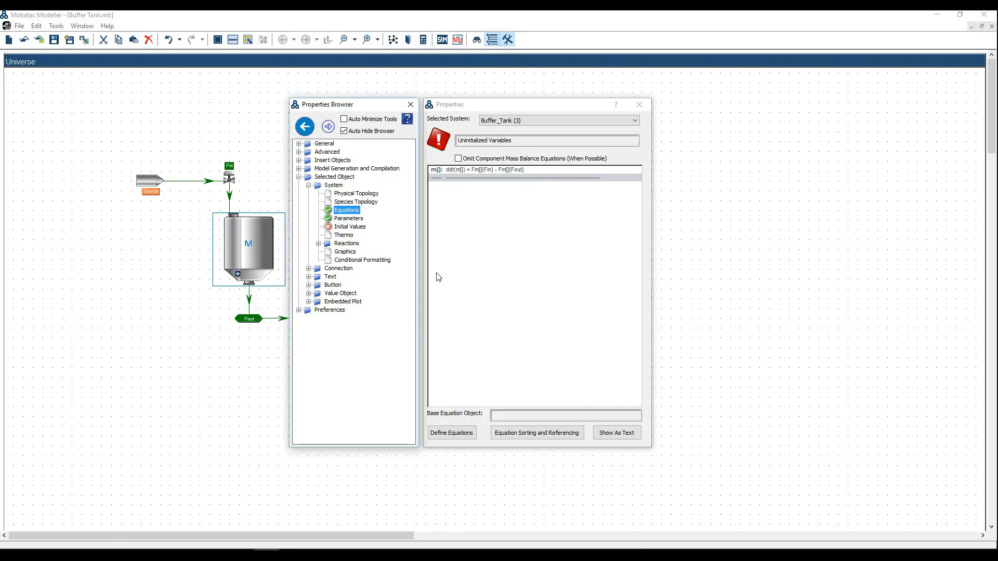
{"action": "left_click", "coordinate": [457, 433]}
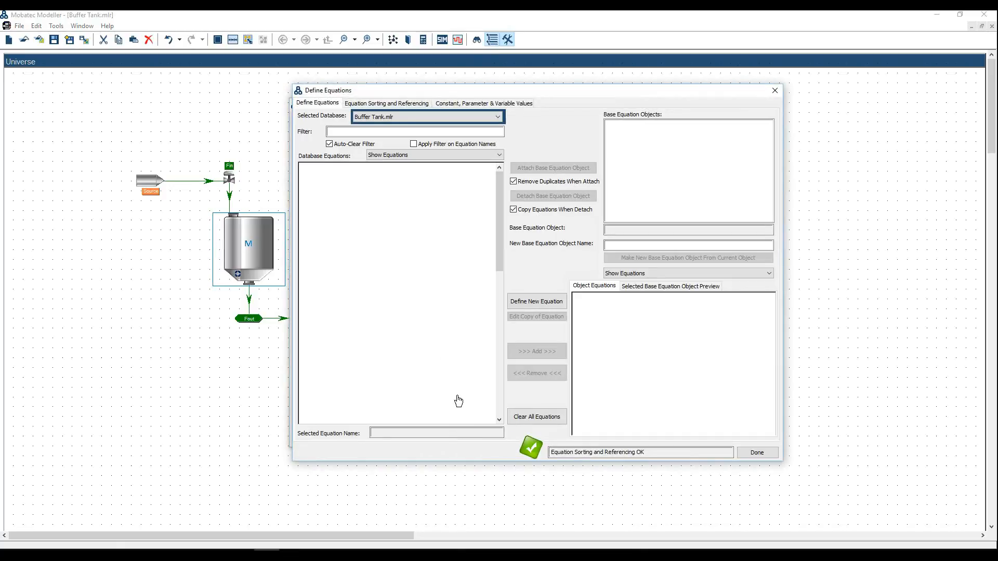
Step: Create a new system equation A = D^2 * PI() /4 named Area
{"action": "left_click", "coordinate": [520, 304]}
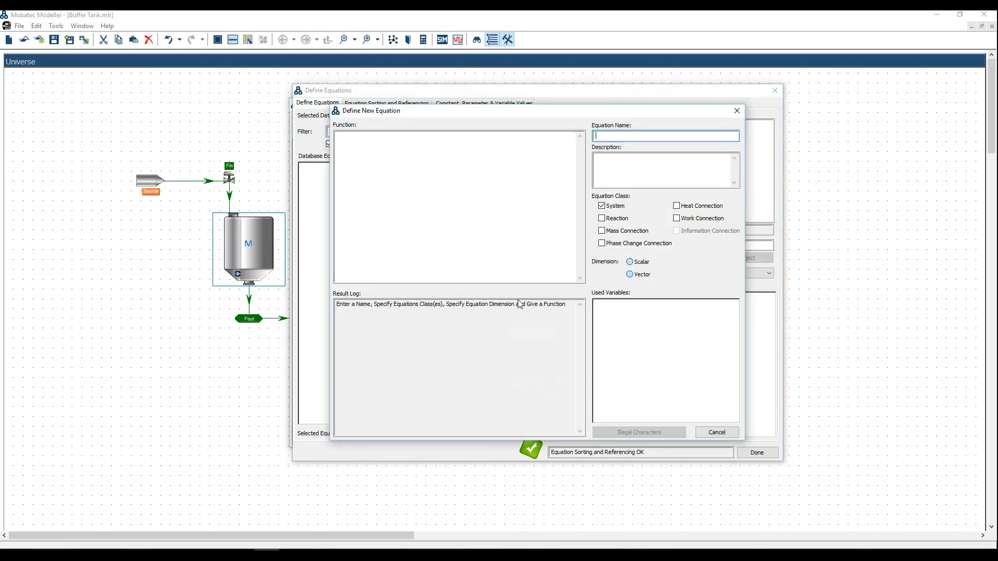
{"action": "left_click", "coordinate": [365, 147]}
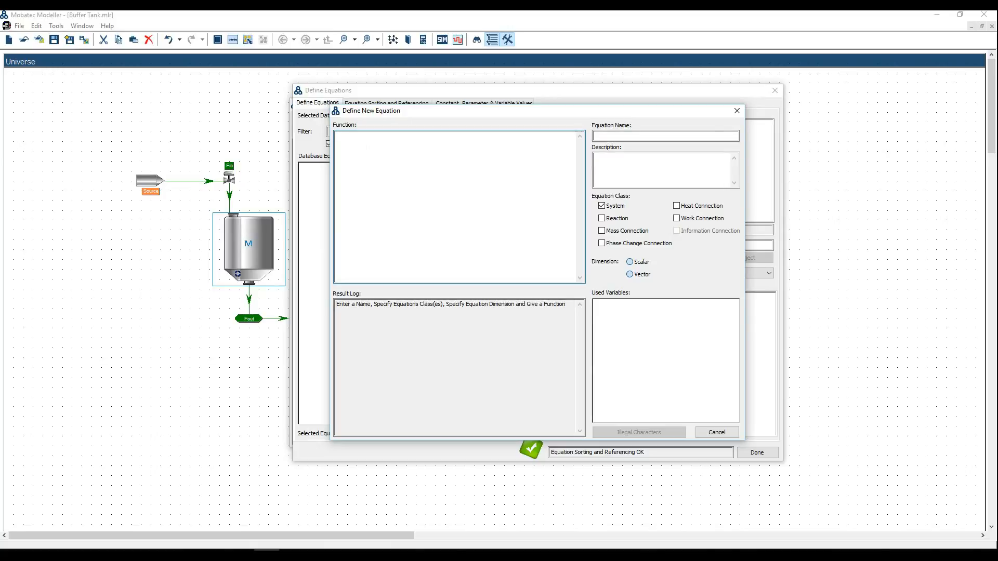
{"action": "type", "text": "A = "}
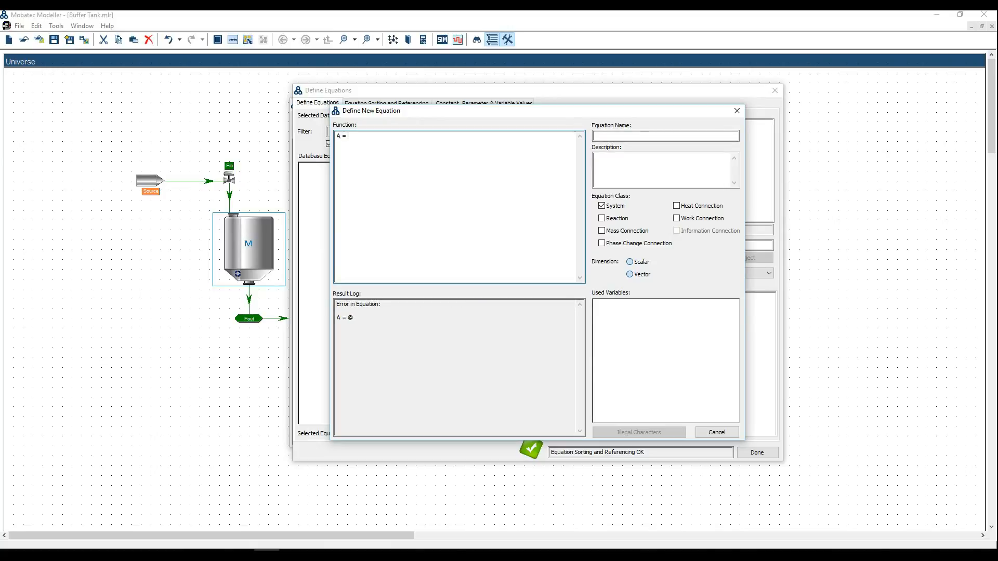
{"action": "type", "text": "D"}
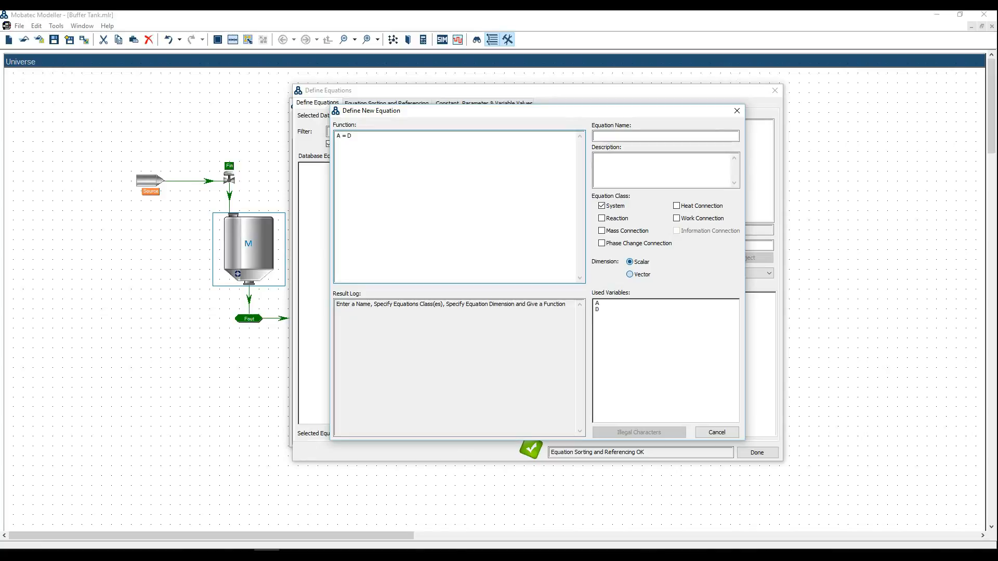
{"action": "type", "text": "^2 *"}
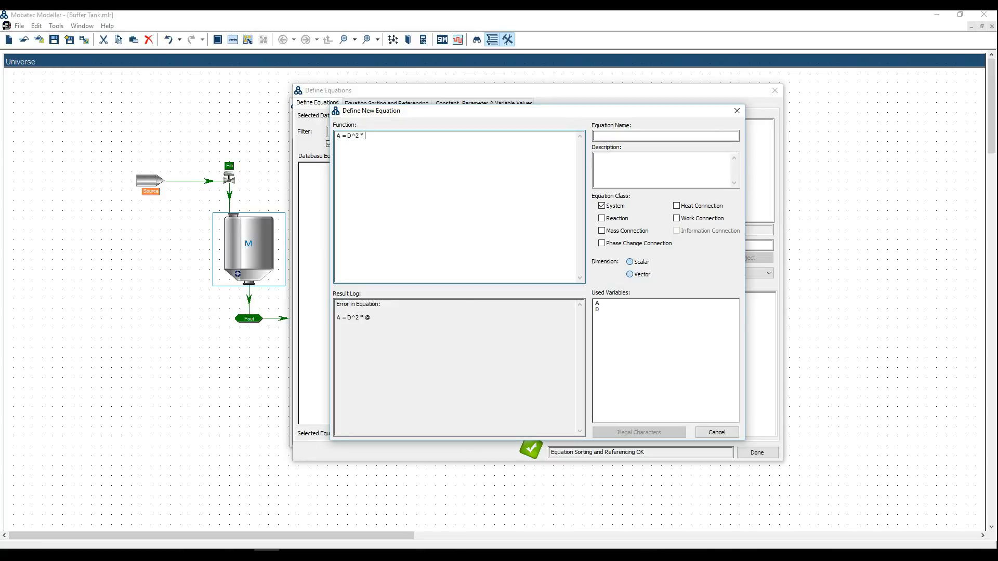
{"action": "type", "text": "PI()"}
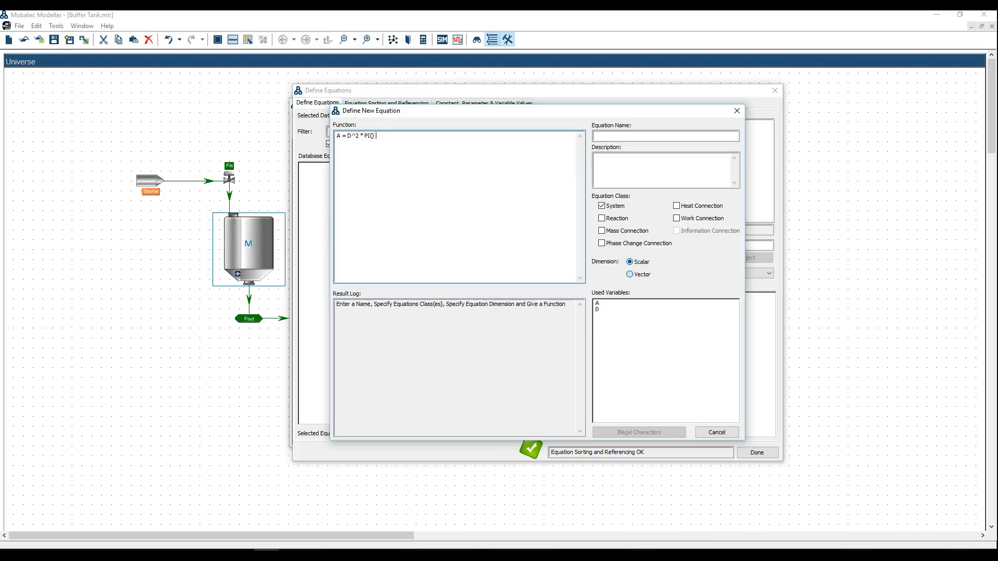
{"action": "type", "text": " /4"}
{"action": "left_click", "coordinate": [614, 136]}
{"action": "type", "text": "Area"}
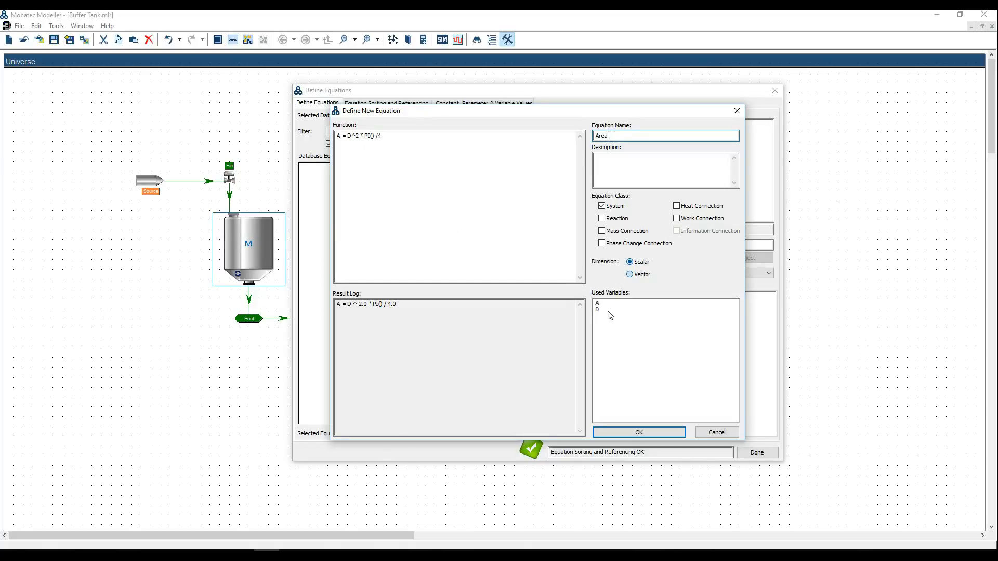
{"action": "left_click", "coordinate": [639, 433]}
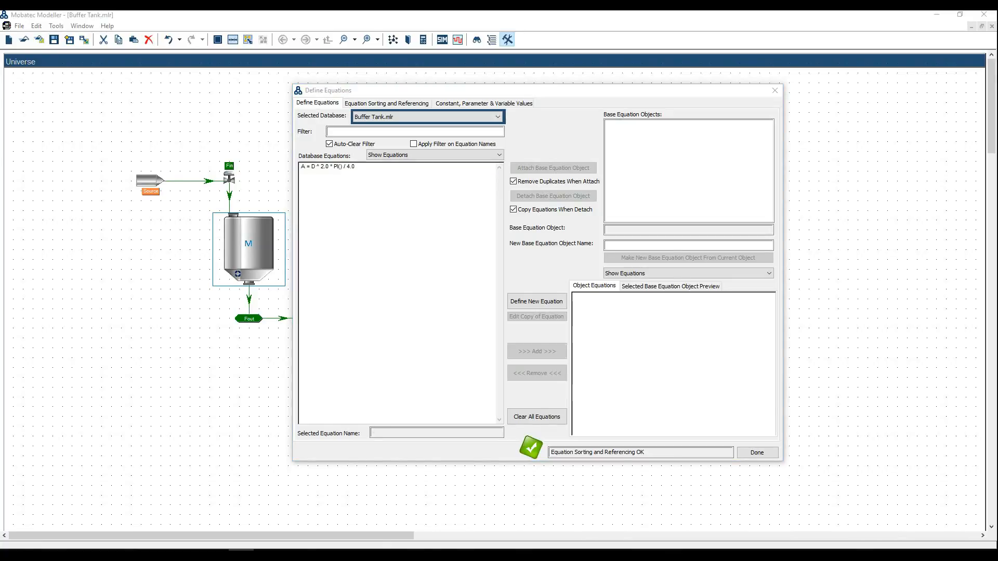
Step: Create a new system equation M = SUM (m[]) named Total_mass_holdup
{"action": "left_click", "coordinate": [536, 301]}
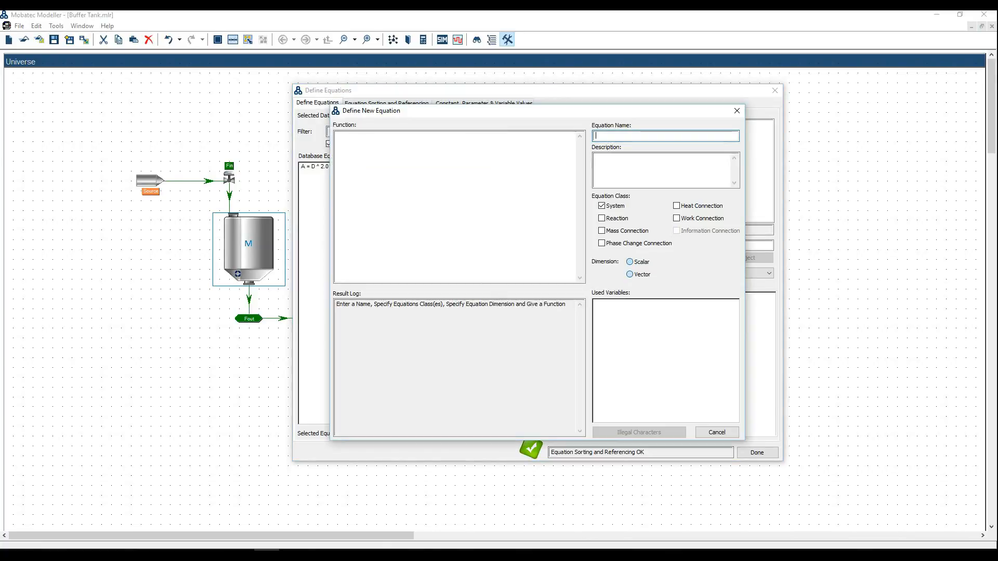
{"action": "left_click", "coordinate": [371, 151]}
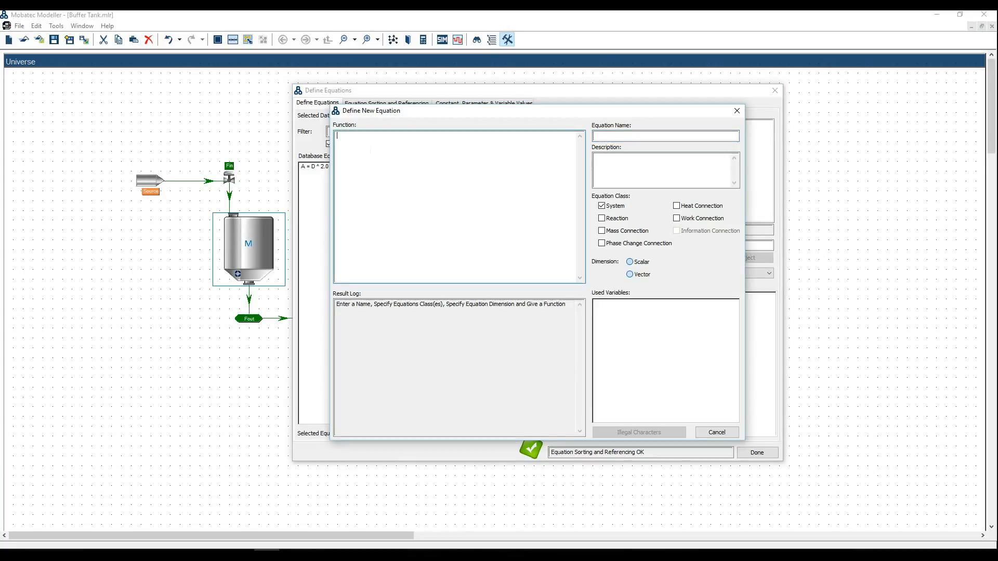
{"action": "type", "text": "M = SUM (m[])"}
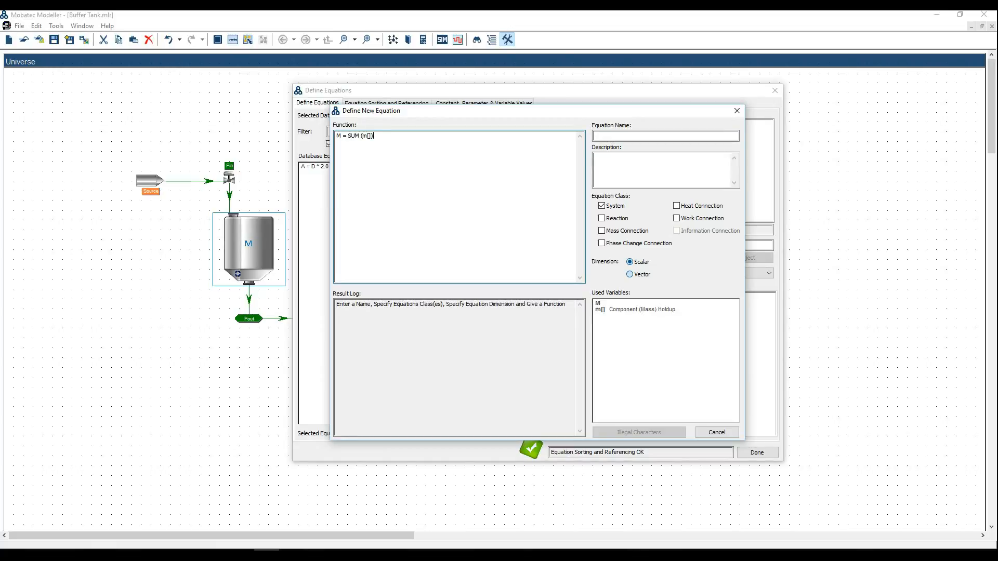
{"action": "left_click", "coordinate": [610, 138]}
{"action": "type", "text": "Total_mass_holdup"}
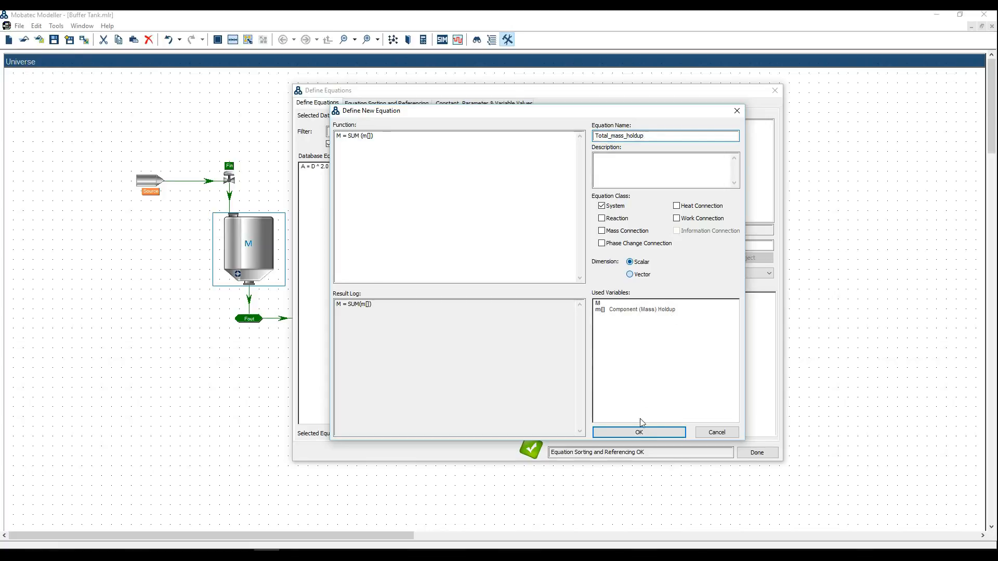
{"action": "left_click", "coordinate": [640, 432]}
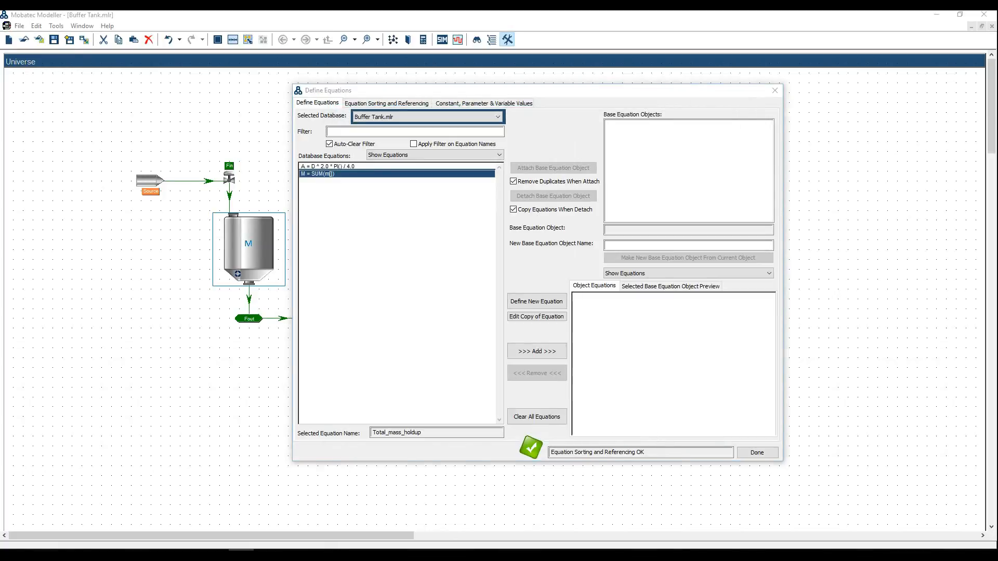
Step: Create a new system equation M = rho * A * L named Liquid_level
{"action": "left_click", "coordinate": [540, 303]}
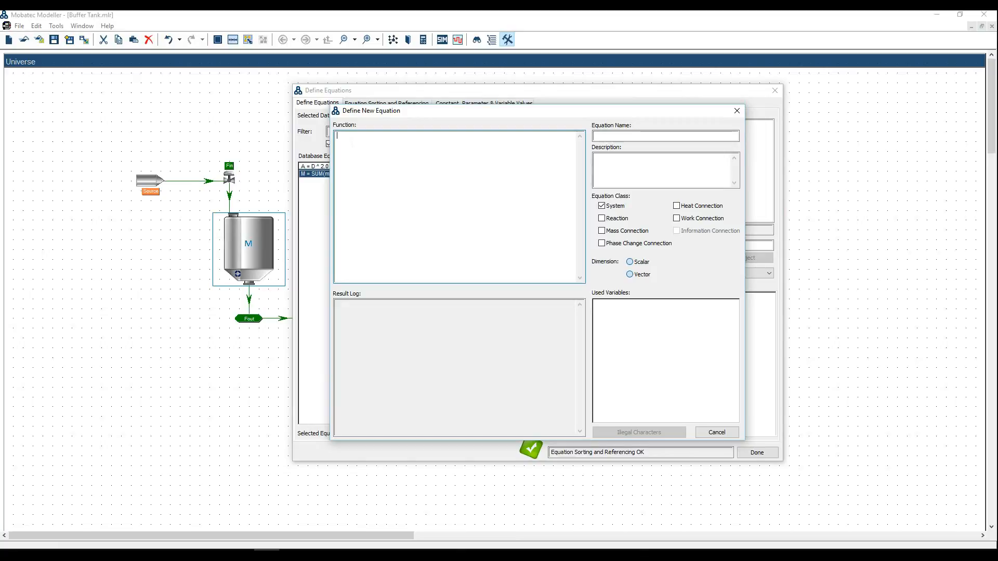
{"action": "type", "text": "M = rho * "}
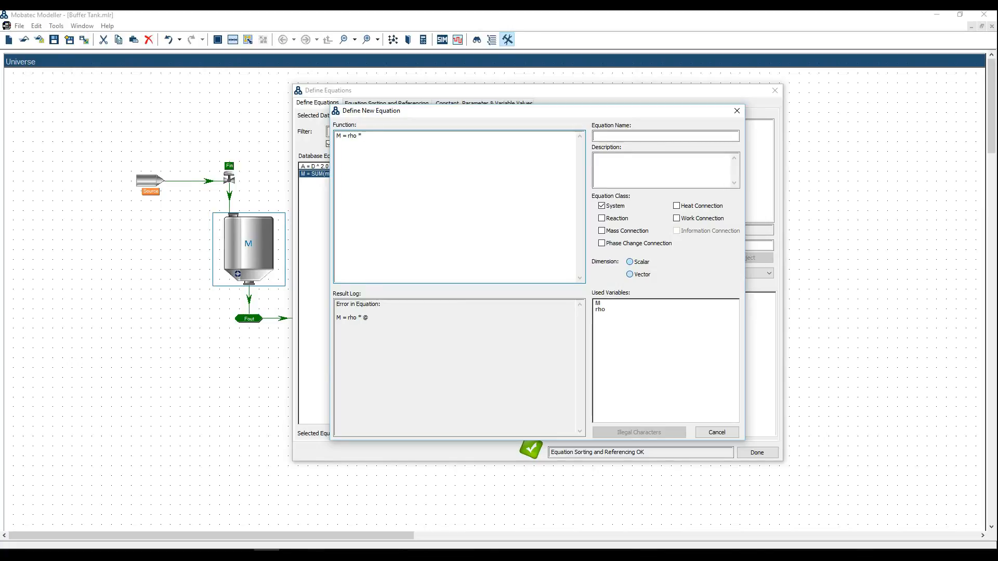
{"action": "type", "text": "A * L"}
{"action": "left_click", "coordinate": [593, 137]}
{"action": "type", "text": "Liquid_level"}
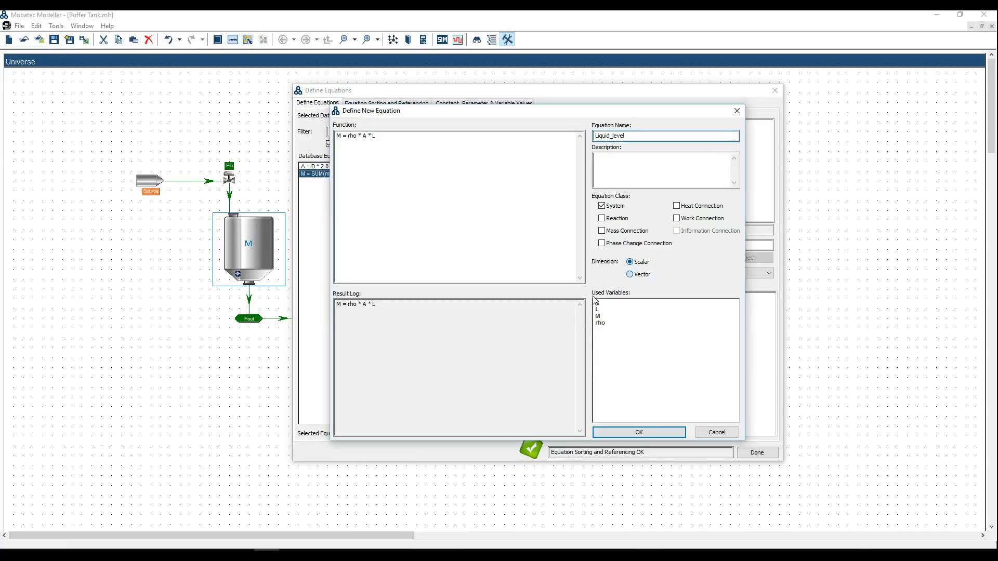
{"action": "left_click", "coordinate": [641, 431]}
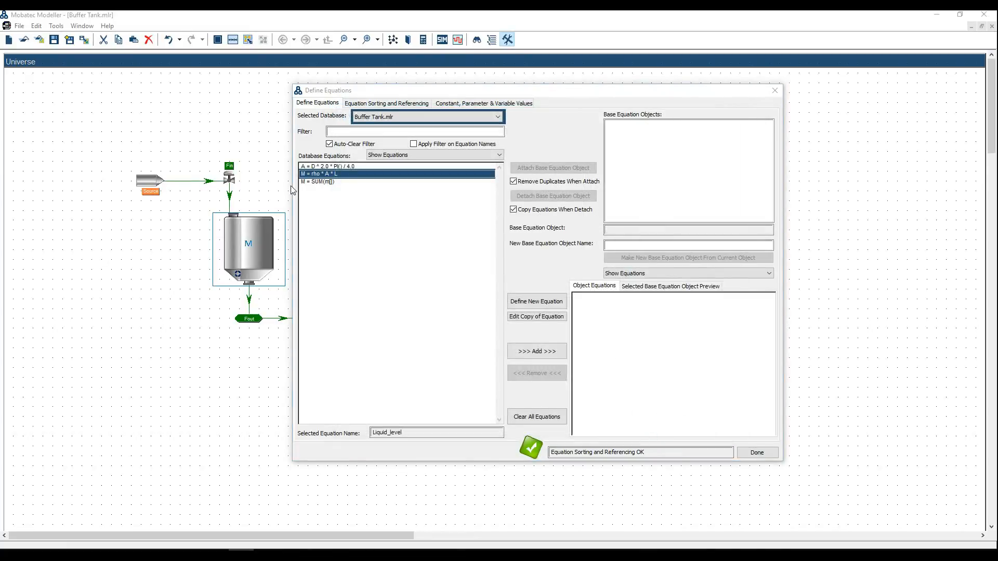
Step: Assign the Area, Liquid_level and Total_mass_holdup equations to the Buffer_Tank system and finish its equation definition
{"action": "left_click", "coordinate": [331, 167]}
{"action": "left_click", "coordinate": [537, 354]}
{"action": "left_click", "coordinate": [354, 175]}
{"action": "left_click", "coordinate": [537, 352]}
{"action": "left_click", "coordinate": [340, 182]}
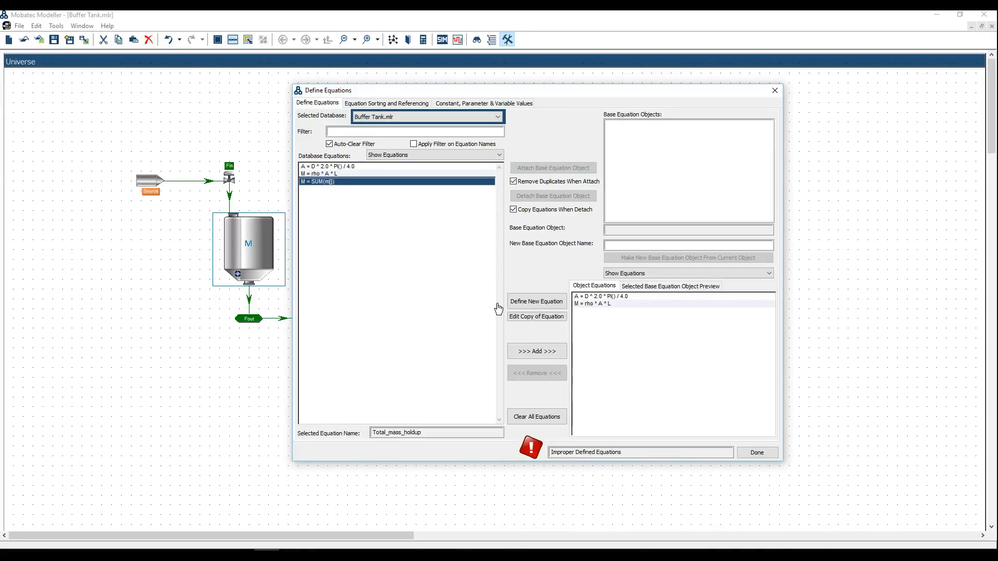
{"action": "left_click", "coordinate": [538, 354]}
{"action": "left_click", "coordinate": [757, 453]}
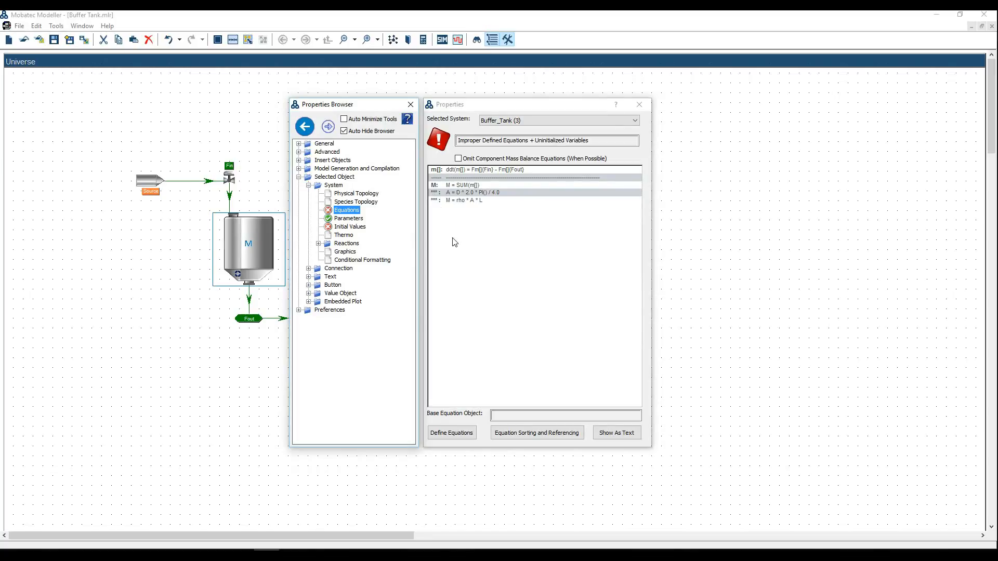
Step: Create a new mass connection equation Fm[] = Beta * SQRT(or.L) named Outlet_comp_mass_flowrate from the Fout connection's equation definition
{"action": "left_click", "coordinate": [452, 433]}
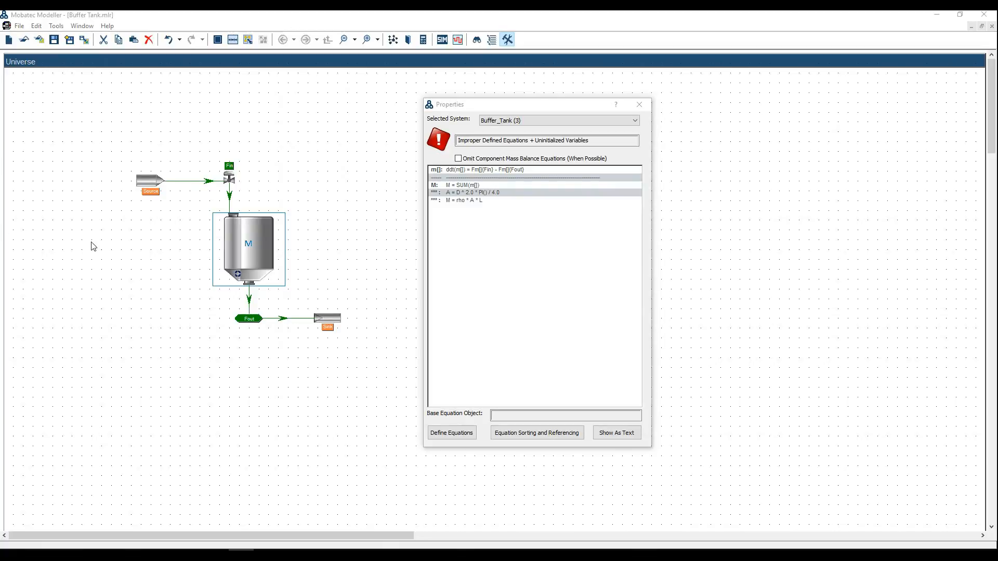
{"action": "left_click", "coordinate": [259, 322]}
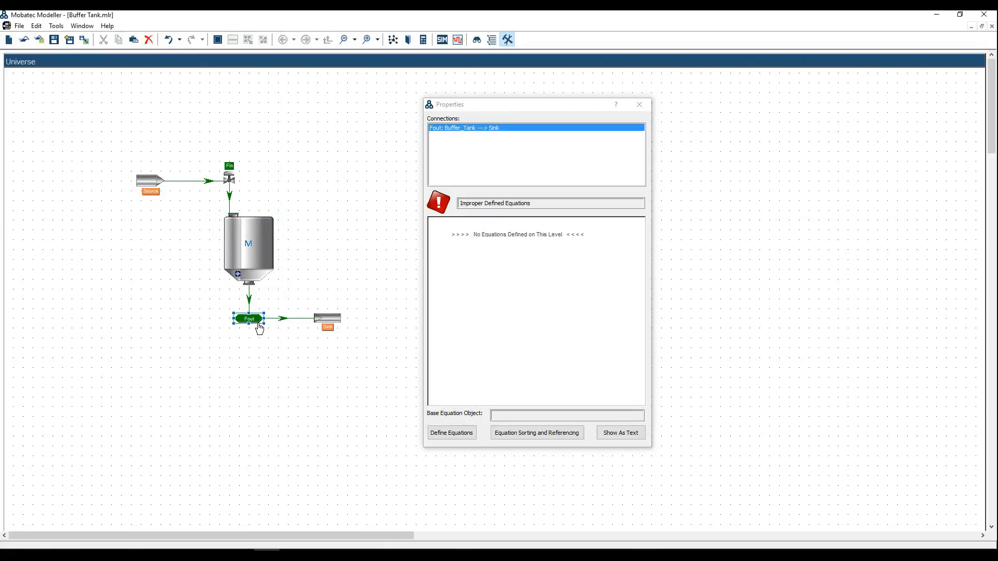
{"action": "mouse_move", "coordinate": [473, 310]}
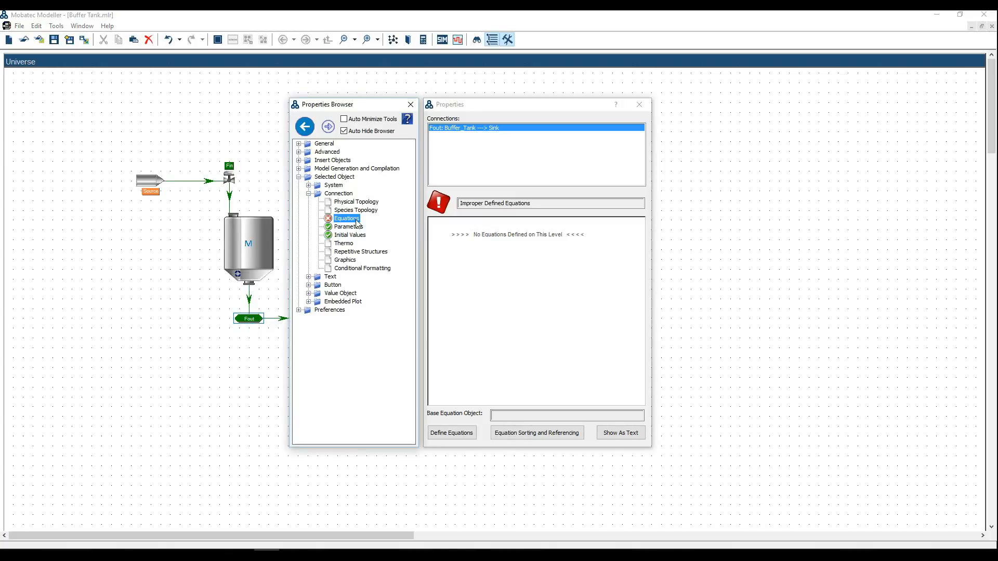
{"action": "left_click", "coordinate": [463, 434]}
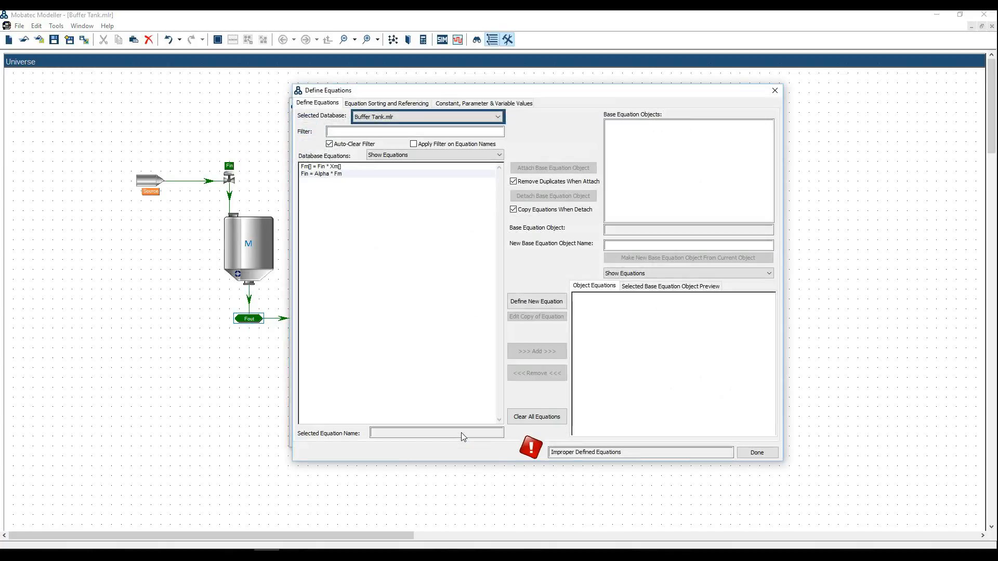
{"action": "left_click", "coordinate": [241, 555]}
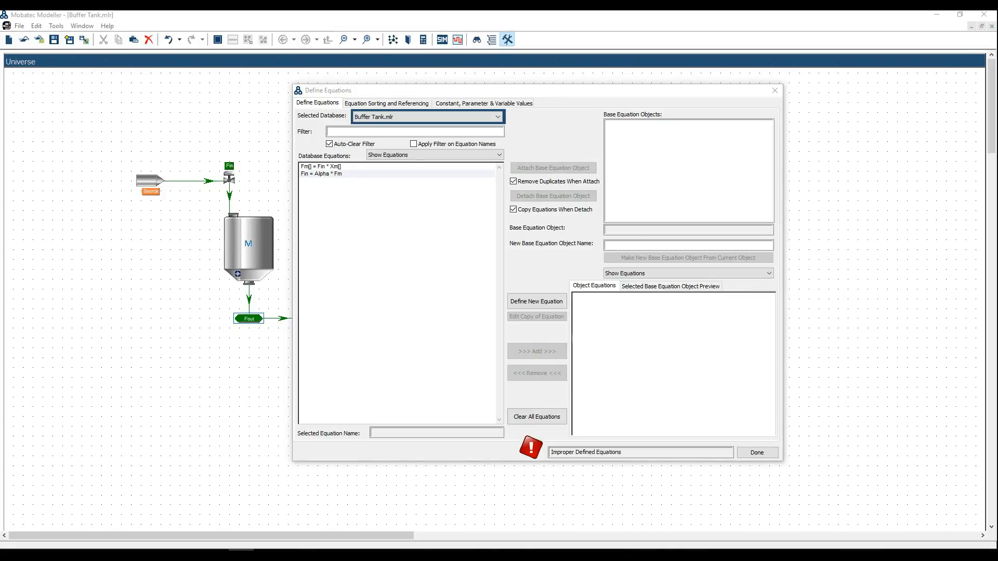
{"action": "left_click", "coordinate": [524, 303]}
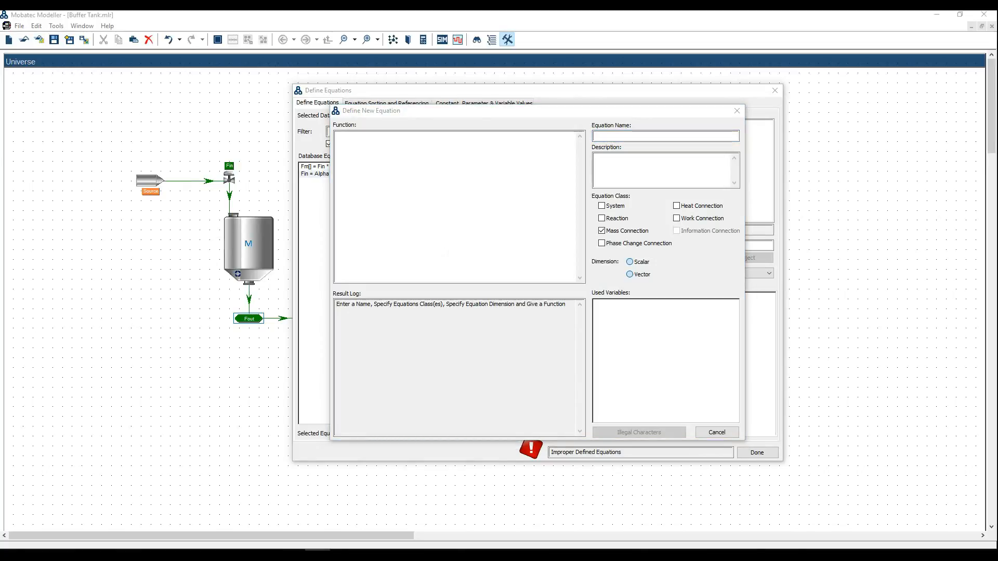
{"action": "left_click", "coordinate": [410, 181]}
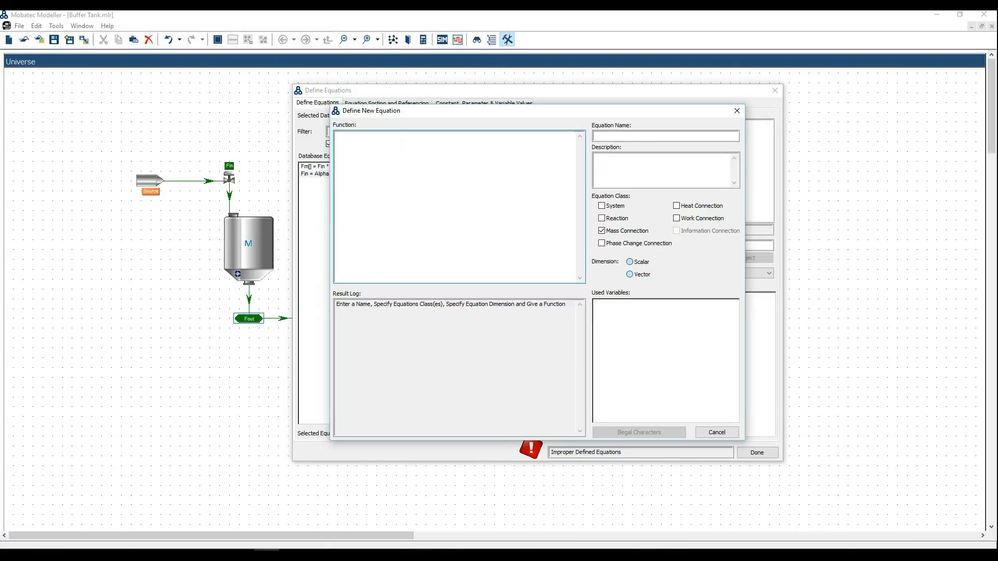
{"action": "type", "text": "F"}
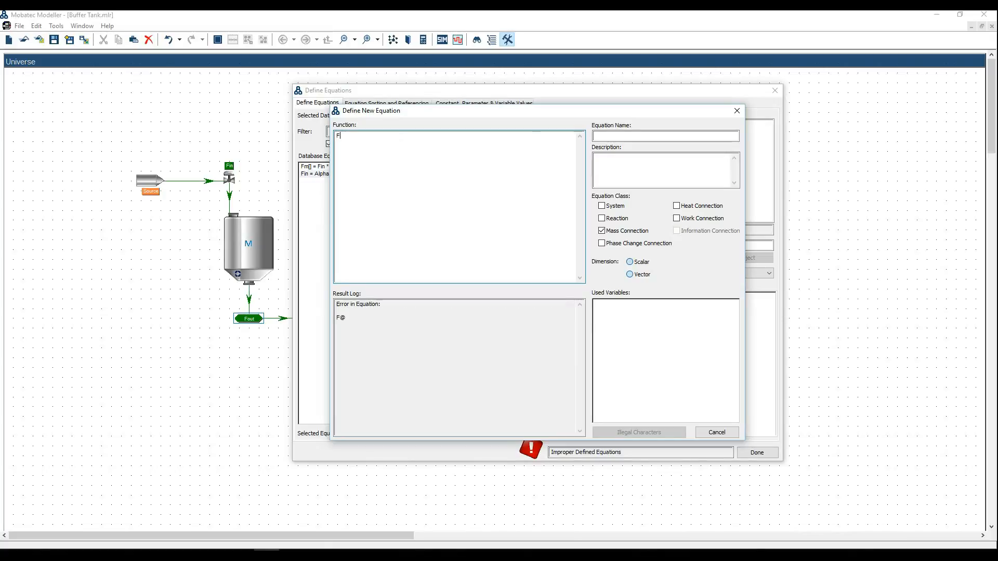
{"action": "type", "text": "m[] = Beta"}
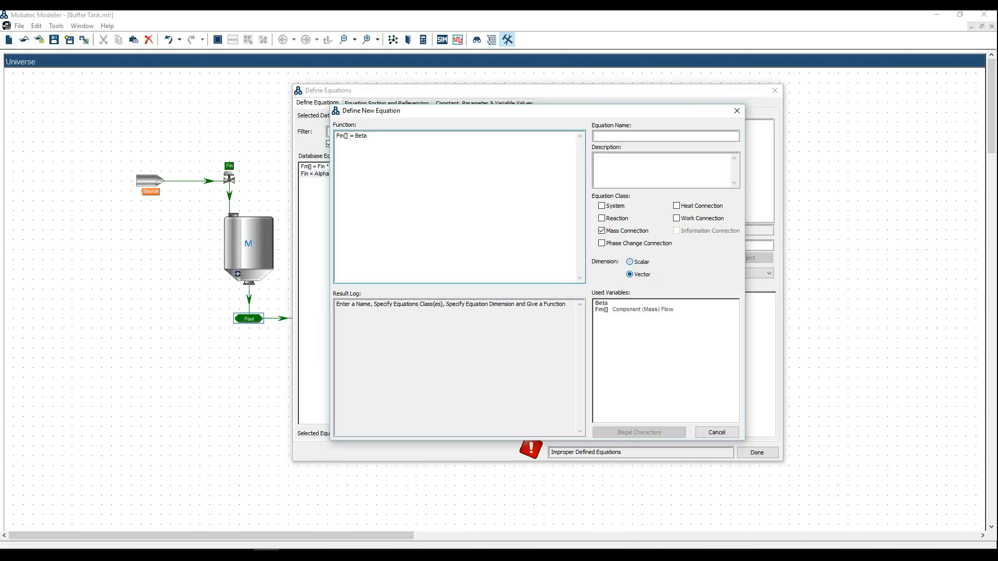
{"action": "type", "text": " * "}
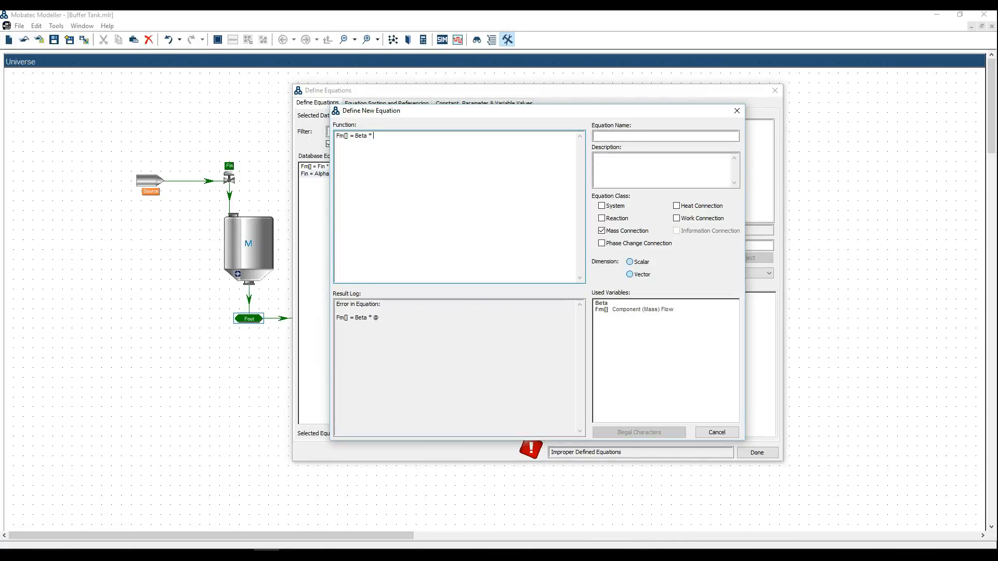
{"action": "type", "text": "SQRT"}
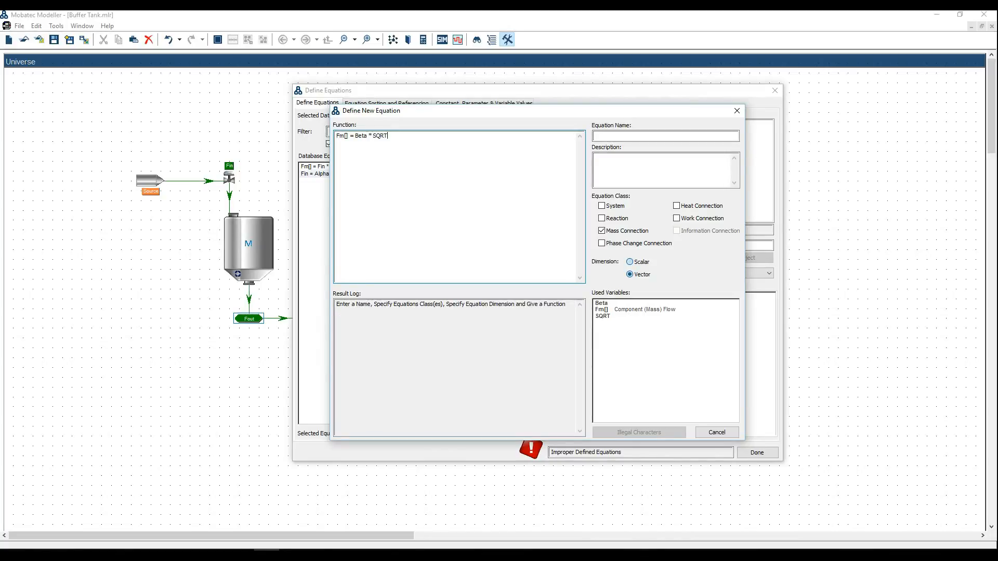
{"action": "type", "text": "("}
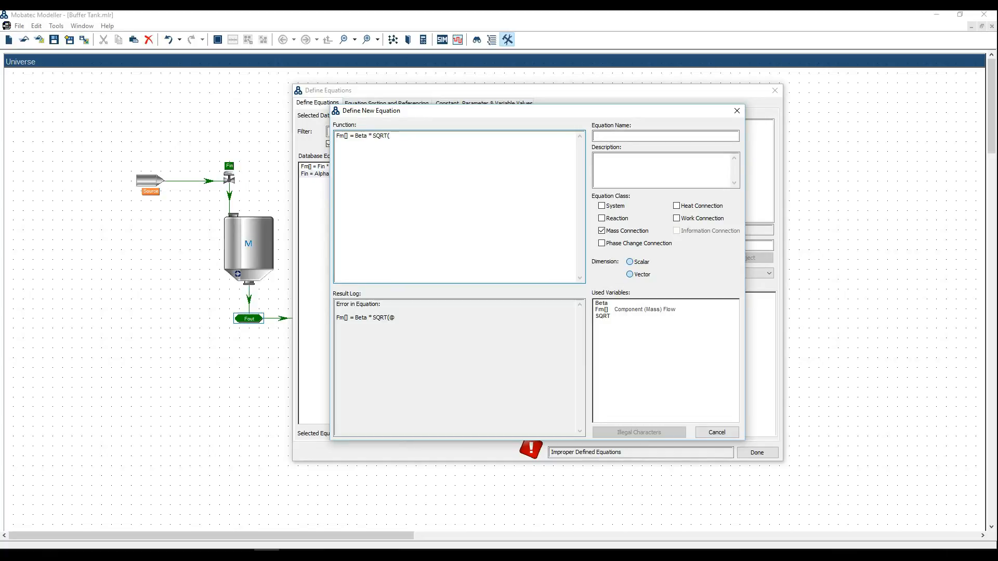
{"action": "type", "text": ".L)"}
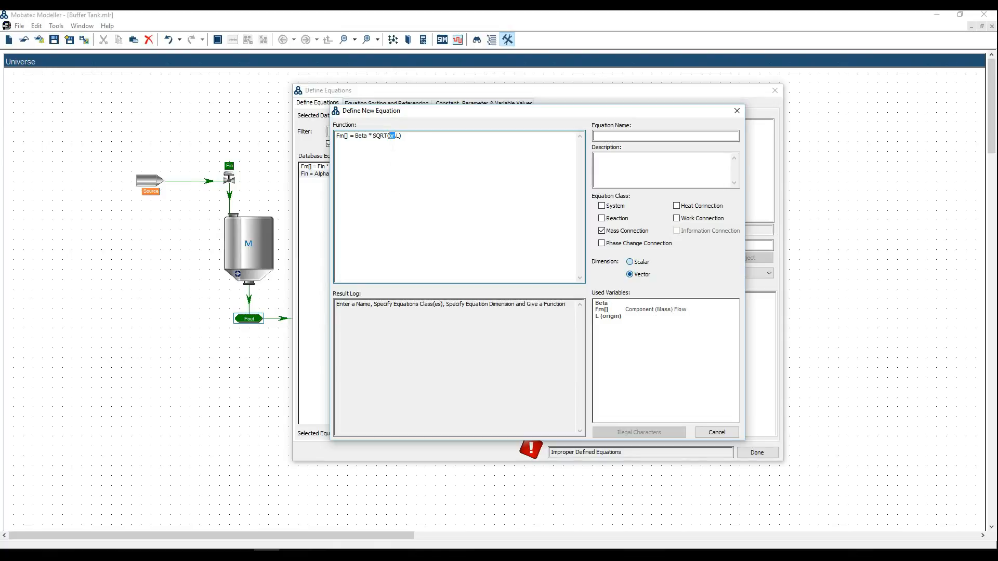
{"action": "left_click", "coordinate": [608, 136]}
{"action": "type", "text": "Outlet_comp_mass_flowrate"}
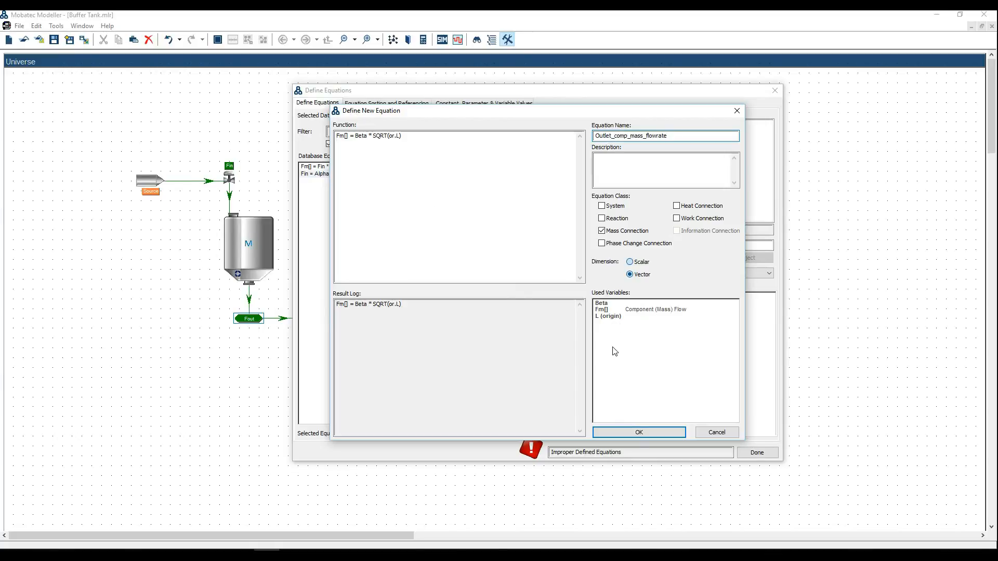
{"action": "left_click", "coordinate": [628, 431]}
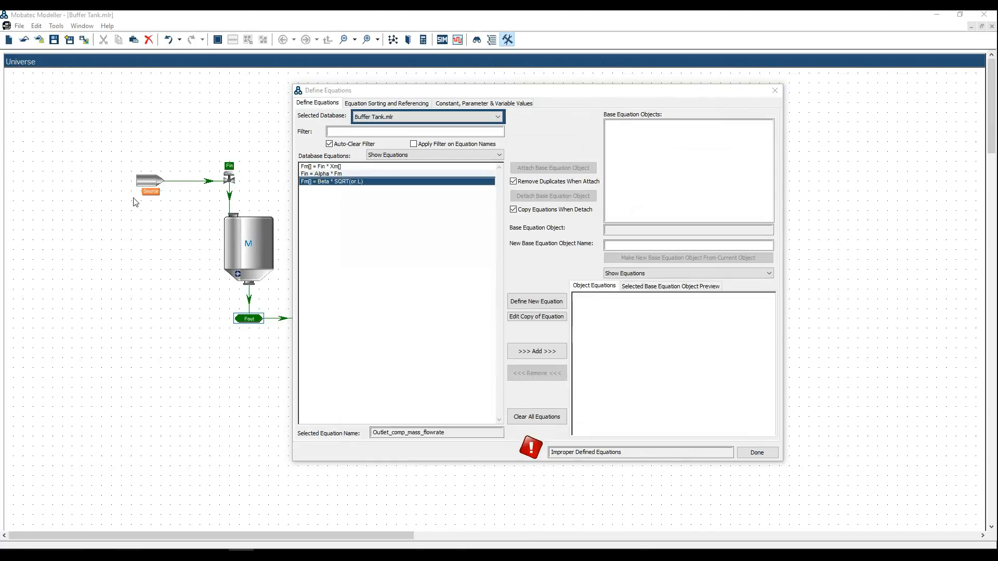
Step: Assign the Outlet_comp_mass_flowrate equation to the Fout connection and finish its equation definition
{"action": "left_click", "coordinate": [534, 353]}
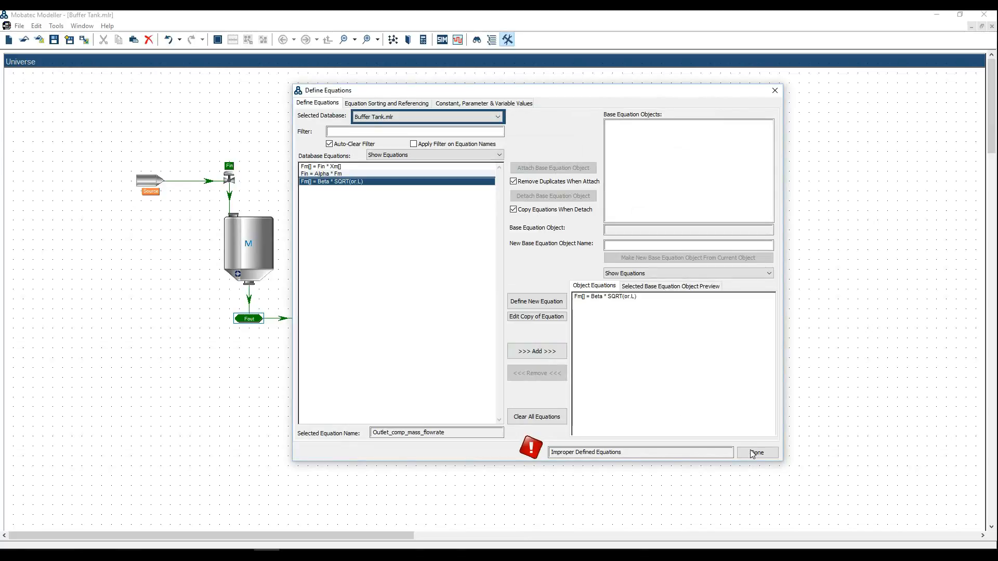
{"action": "left_click", "coordinate": [752, 454]}
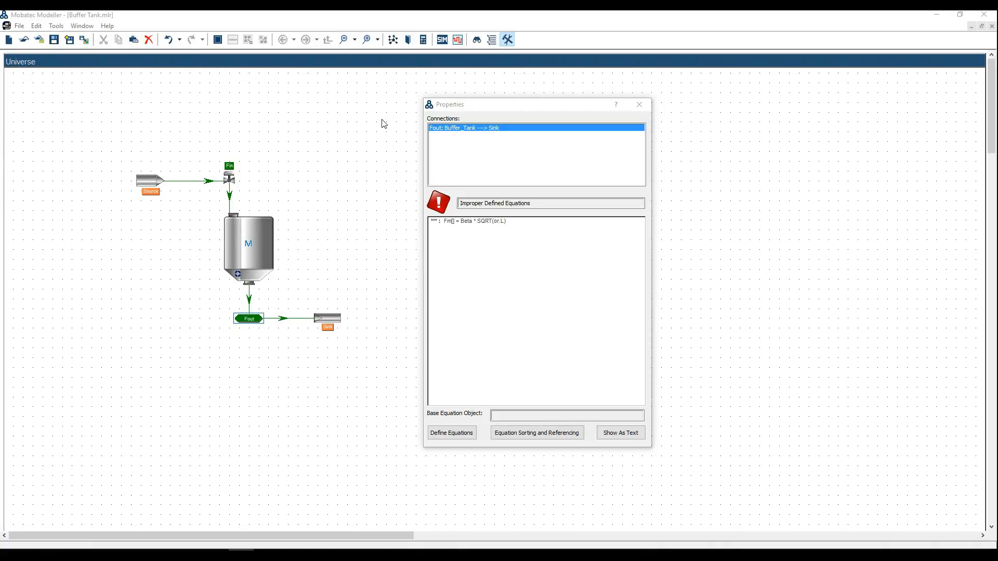
Step: Open the Species, Reactions, Variables and Equations Editor and view the defined equations with names, by name only, and as equations only
{"action": "left_click", "coordinate": [409, 40]}
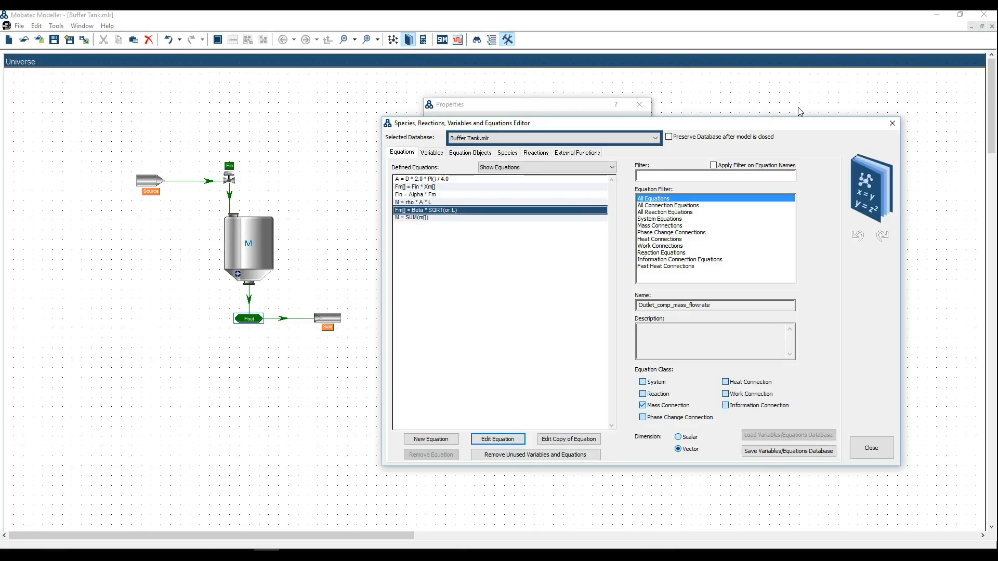
{"action": "left_click", "coordinate": [892, 123]}
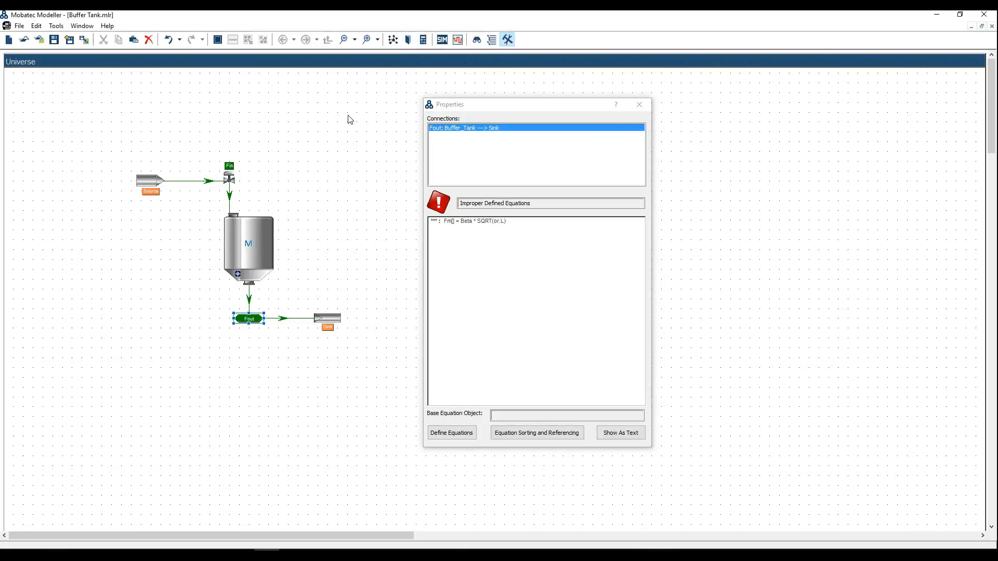
{"action": "key", "text": "F4"}
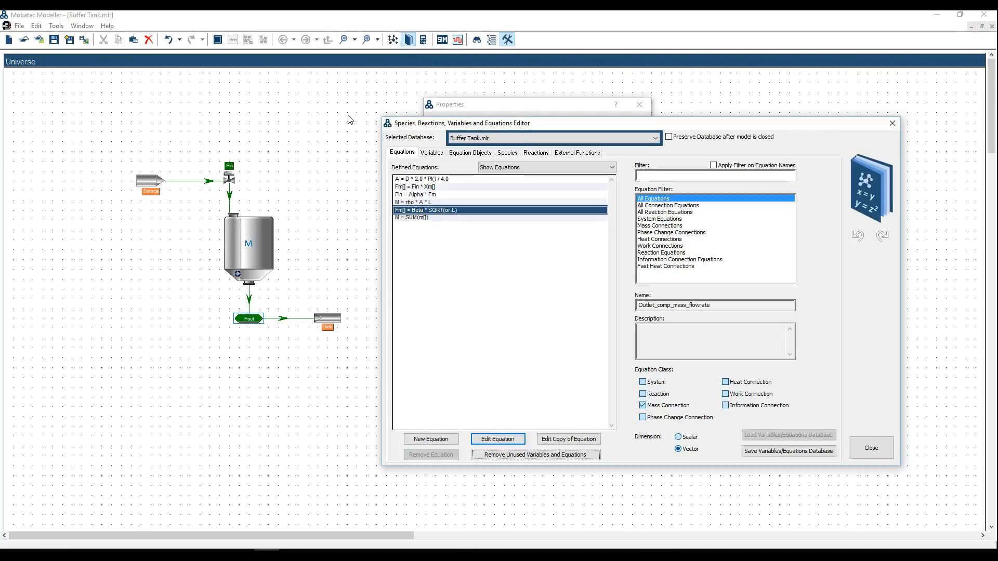
{"action": "left_click_drag", "start_coordinate": [454, 124], "coordinate": [428, 92]}
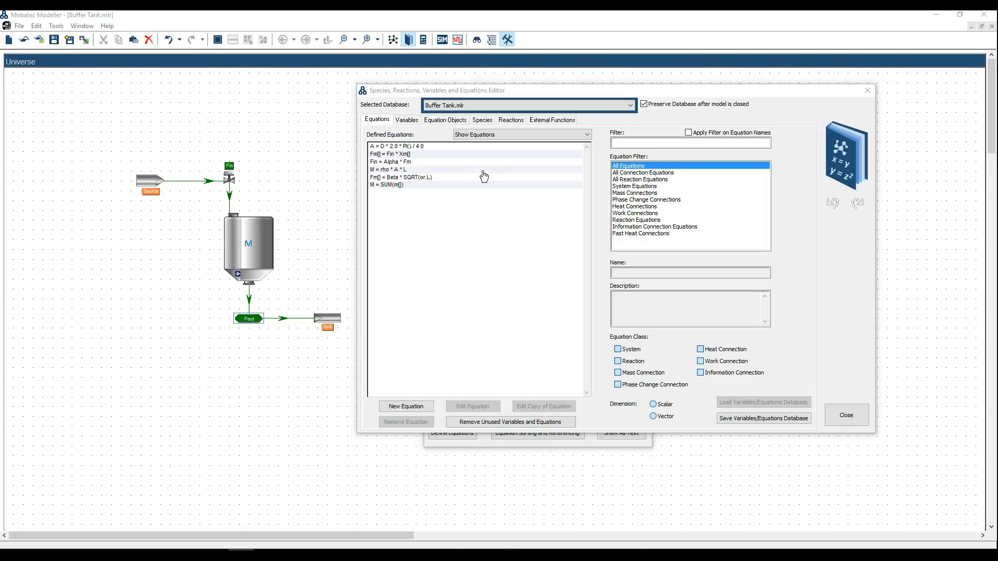
{"action": "left_click", "coordinate": [490, 137]}
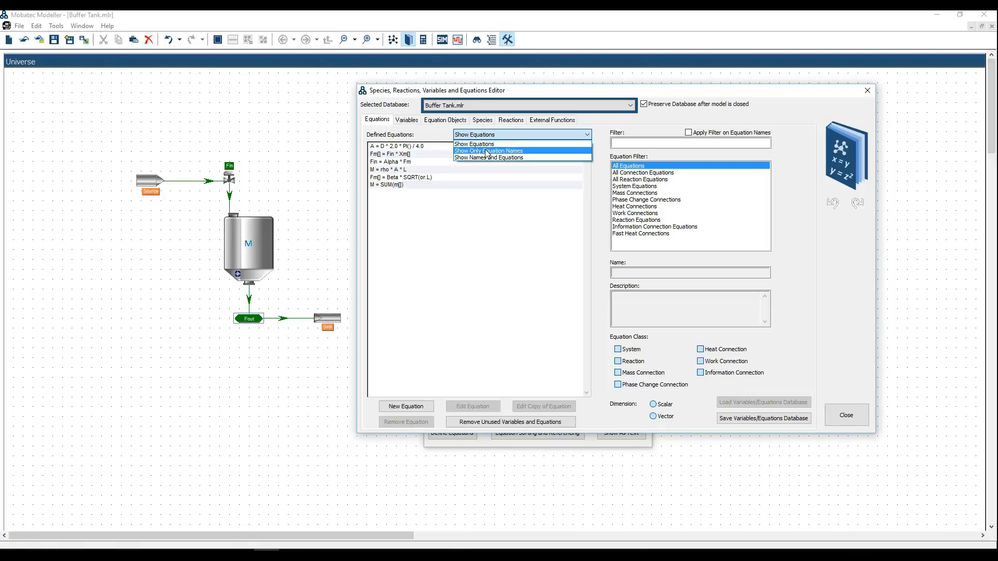
{"action": "left_click", "coordinate": [487, 157]}
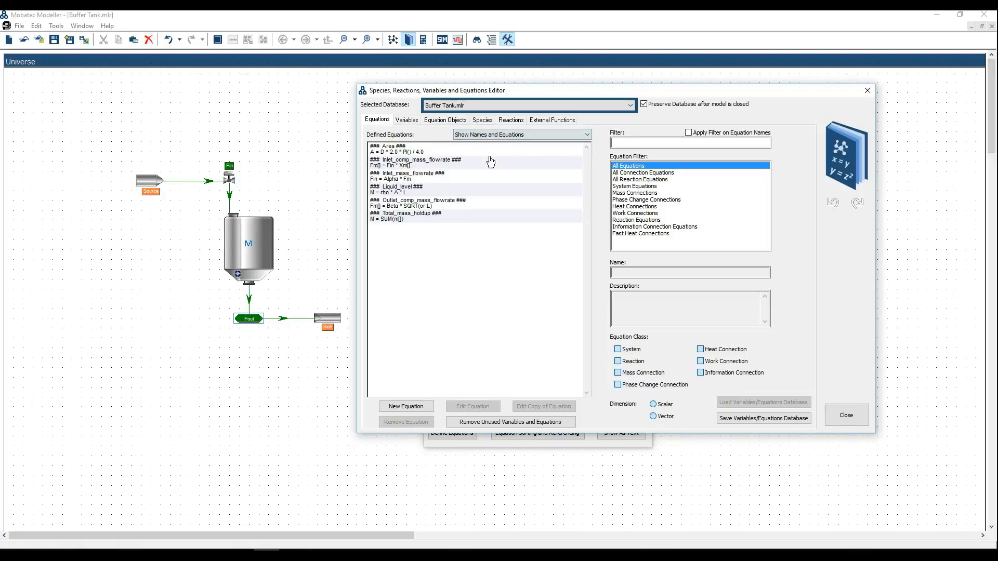
{"action": "left_click", "coordinate": [489, 136]}
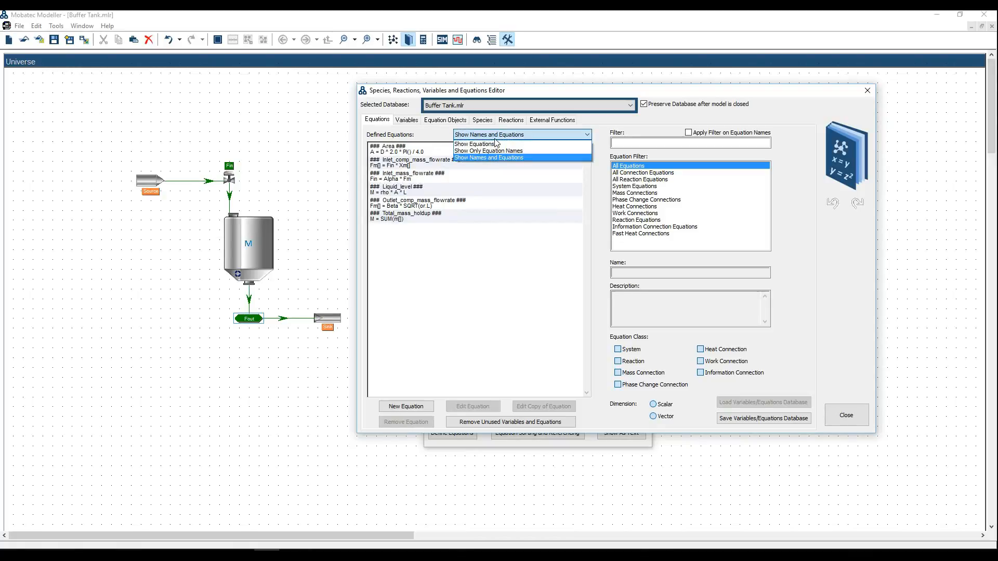
{"action": "left_click", "coordinate": [493, 151]}
{"action": "left_click", "coordinate": [495, 135]}
{"action": "left_click", "coordinate": [493, 144]}
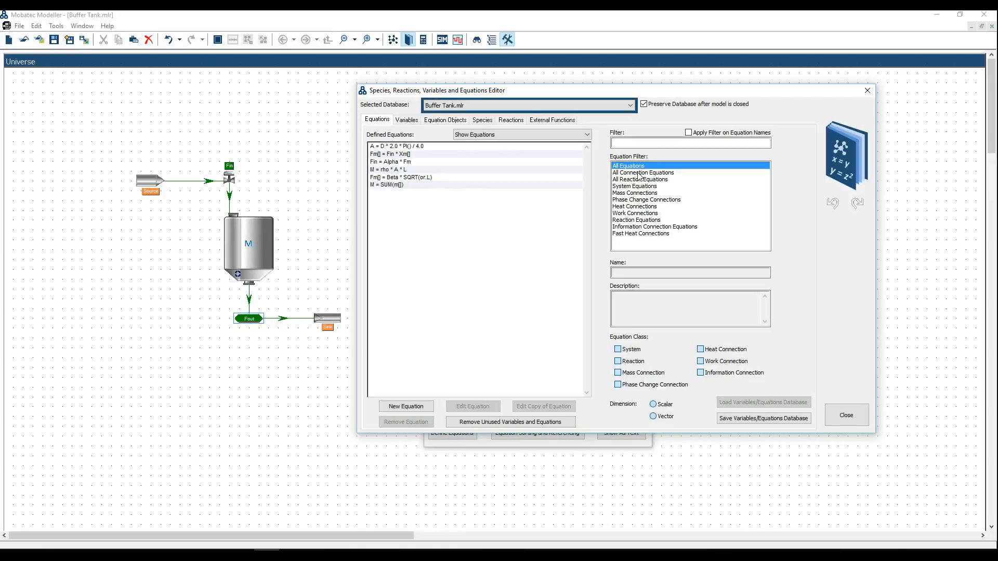
Step: Filter the defined equations by mass connections and by system equations, and return to showing all equations
{"action": "left_click", "coordinate": [633, 193]}
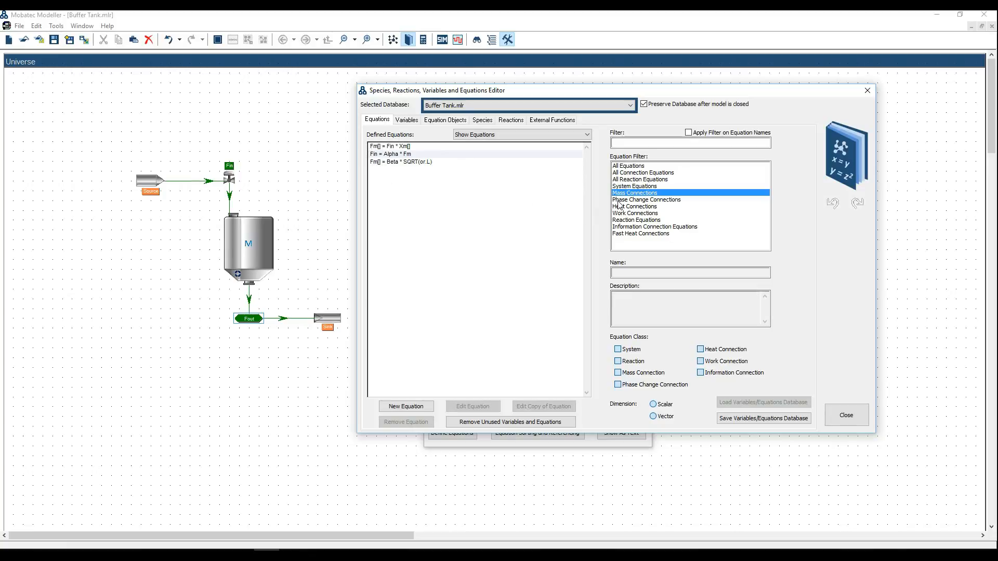
{"action": "left_click", "coordinate": [632, 188]}
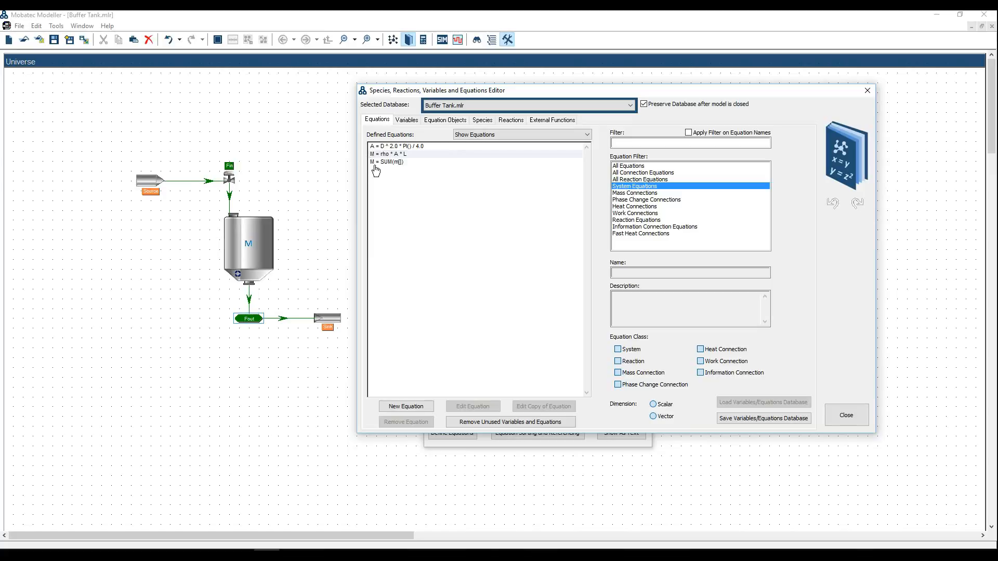
{"action": "left_click", "coordinate": [242, 556]}
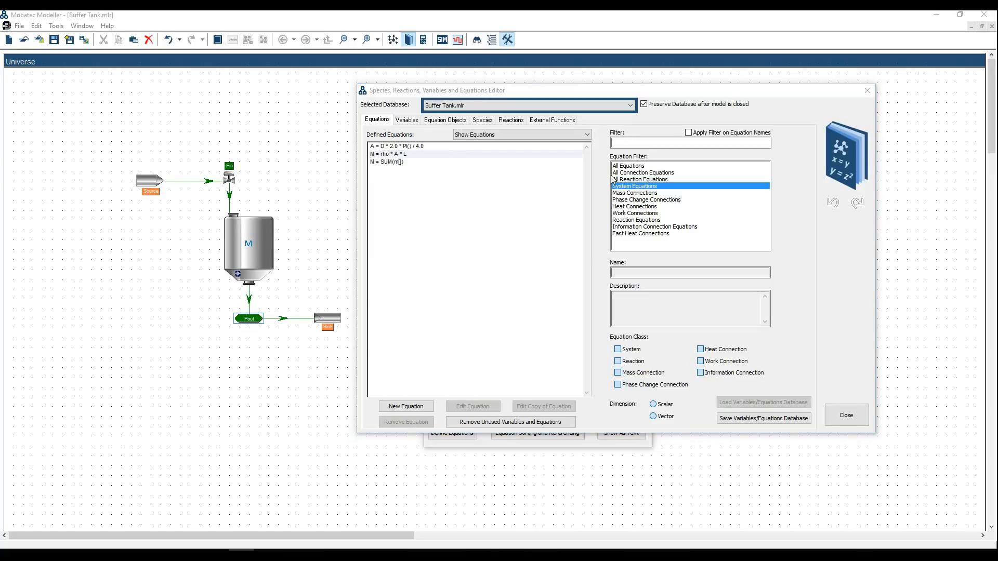
{"action": "left_click", "coordinate": [625, 166]}
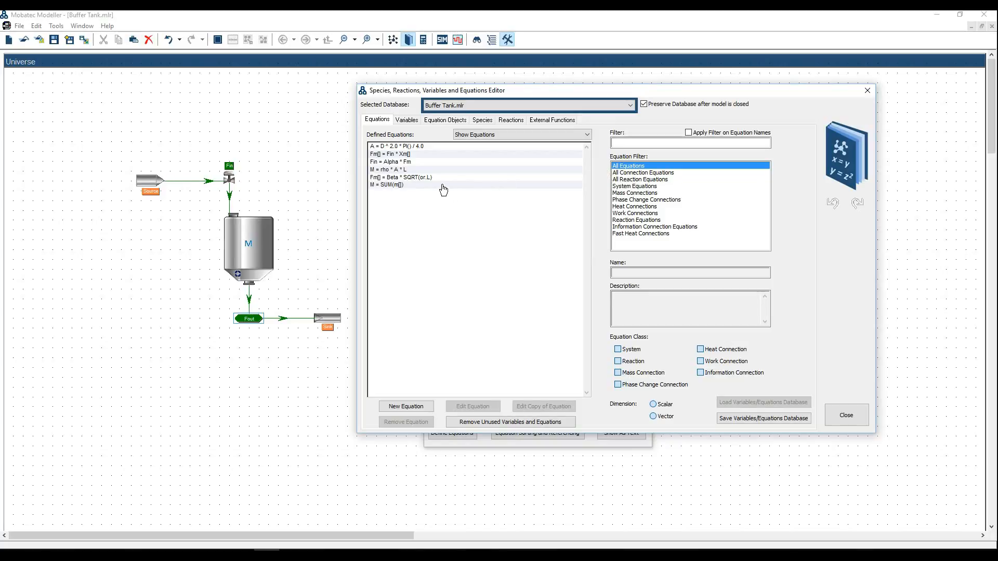
Step: Open the Area equation for editing, review its function, and accept it without changes
{"action": "left_click", "coordinate": [423, 147]}
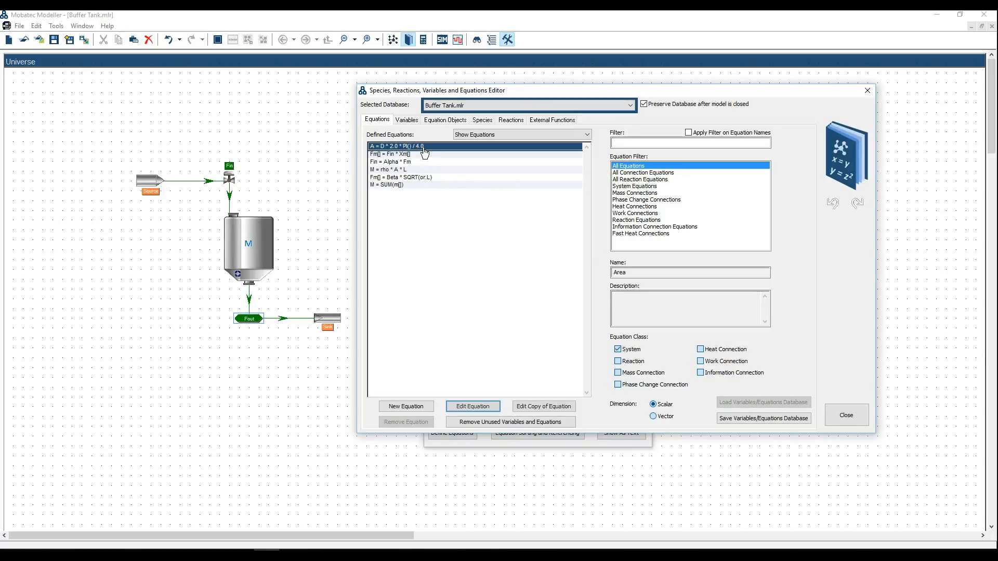
{"action": "left_click", "coordinate": [475, 406]}
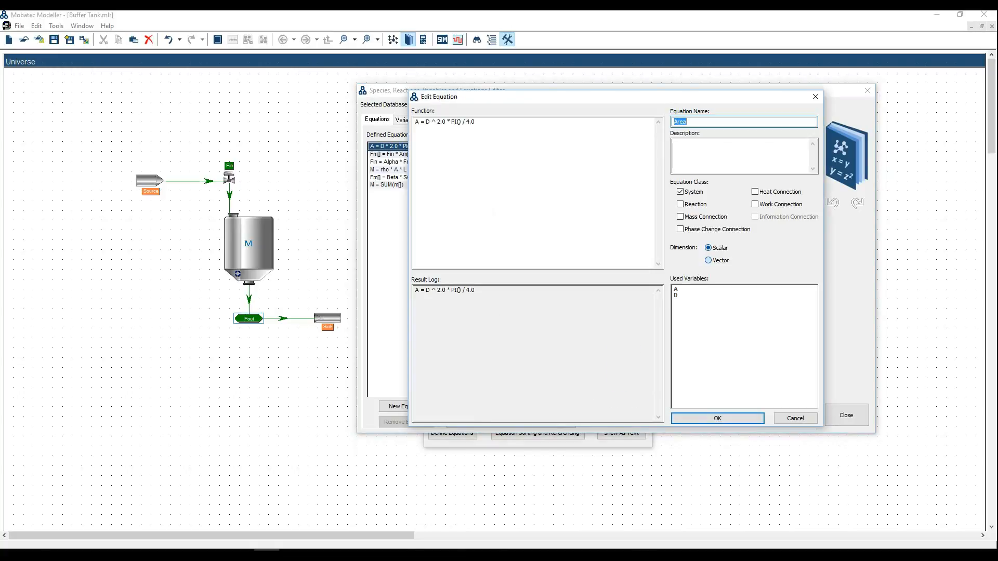
{"action": "left_click_drag", "start_coordinate": [487, 129], "coordinate": [421, 122]}
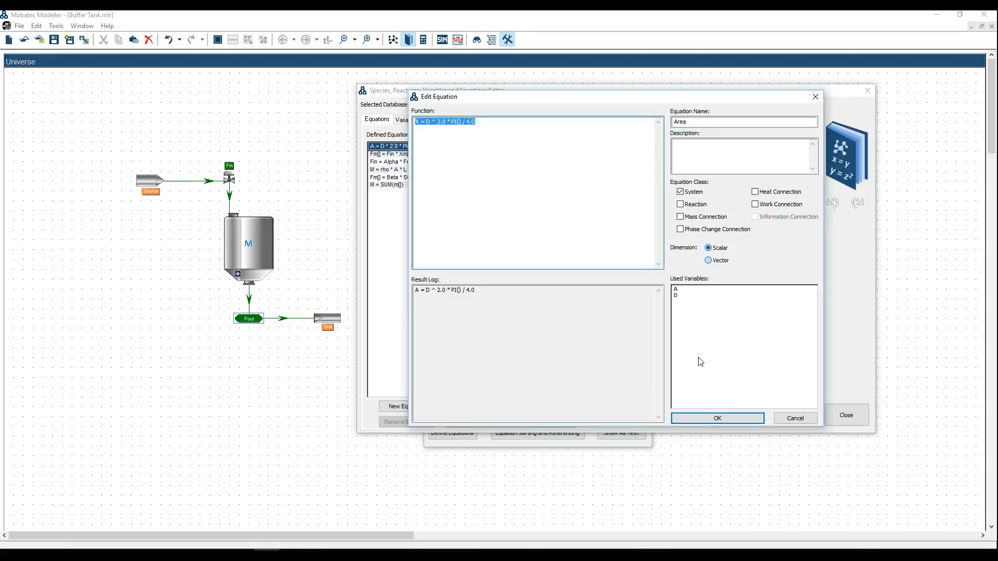
{"action": "left_click", "coordinate": [719, 417]}
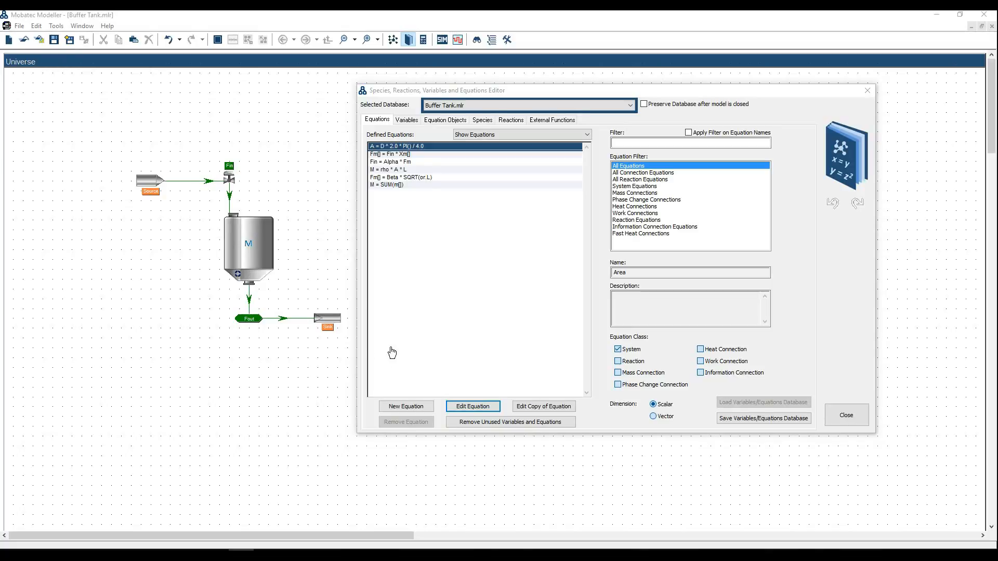
Step: Open the form for defining a new equation, look over its fields, and close it without creating an equation
{"action": "left_click", "coordinate": [406, 407]}
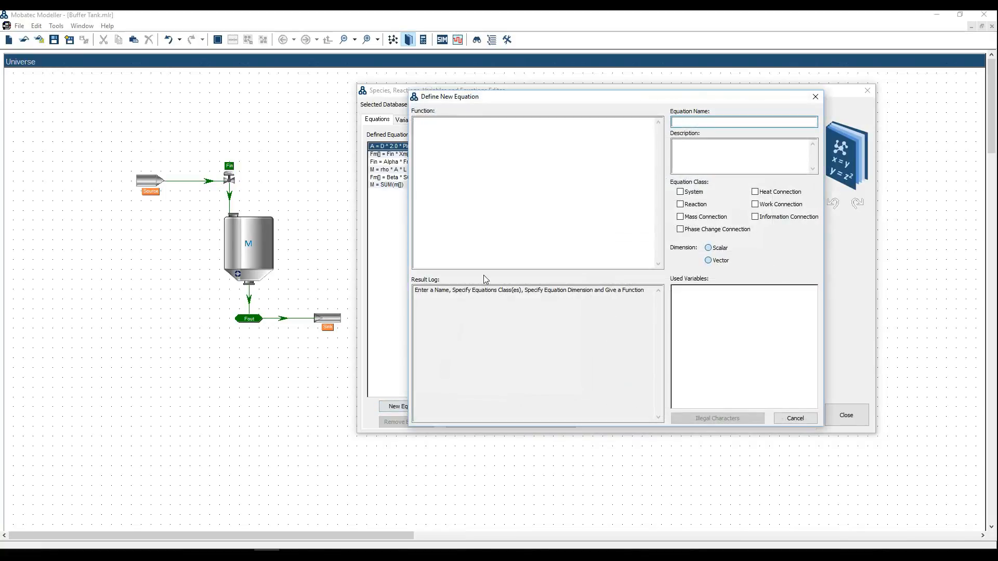
{"action": "left_click_drag", "start_coordinate": [503, 101], "coordinate": [549, 115]}
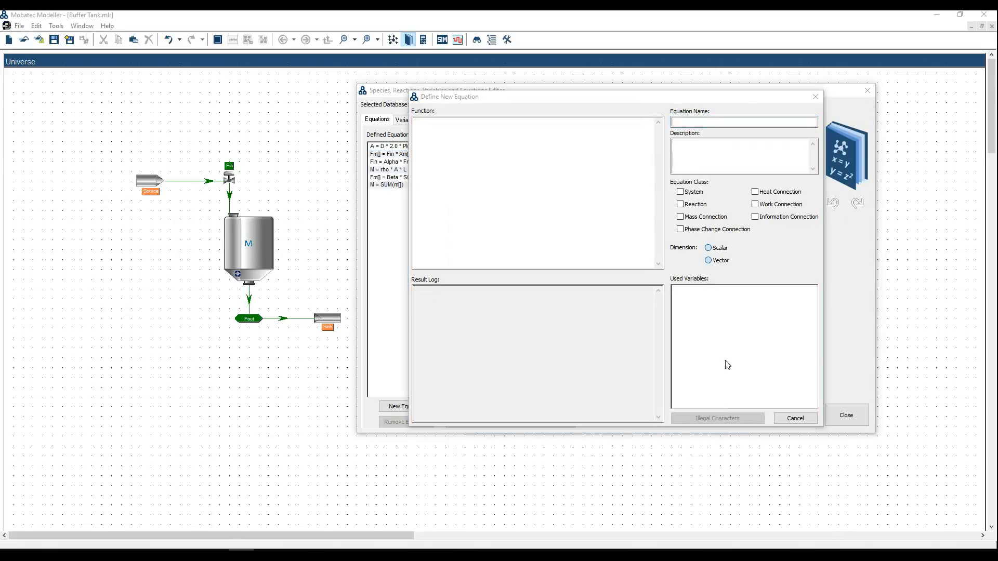
{"action": "left_click", "coordinate": [812, 418]}
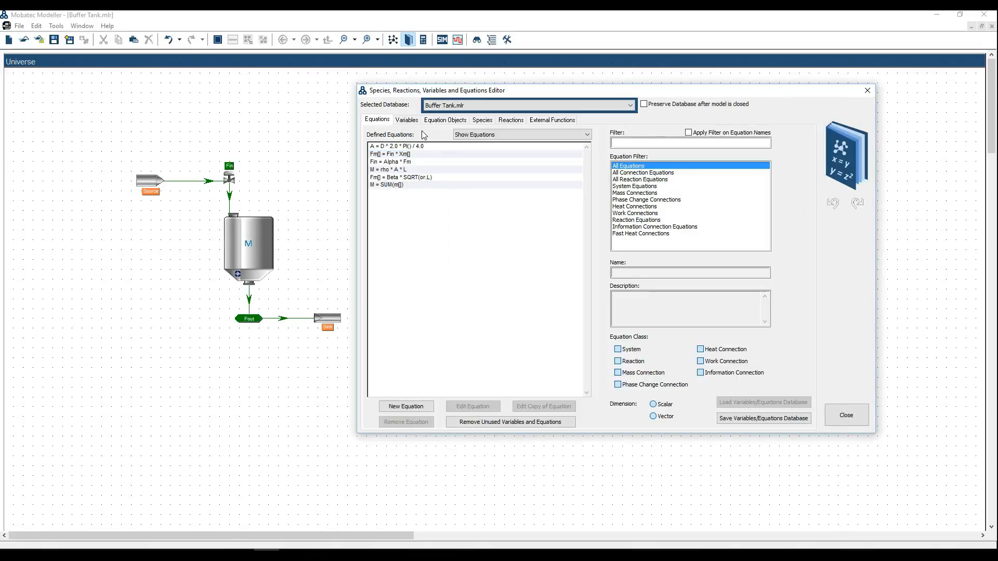
Step: View the defined variables, and read the variable dimension declaration table in the exercise document before returning to the model
{"action": "left_click", "coordinate": [407, 120]}
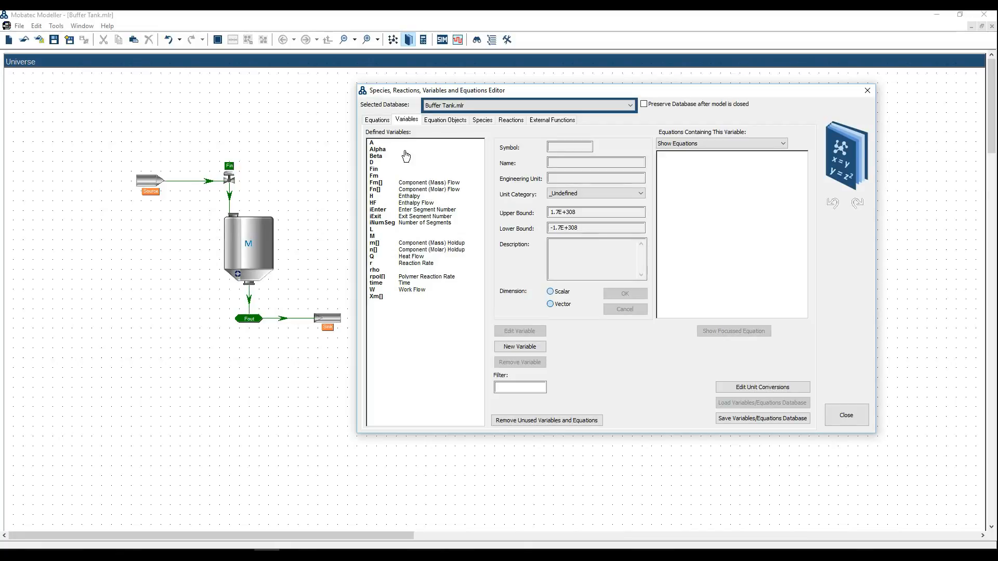
{"action": "left_click", "coordinate": [241, 556]}
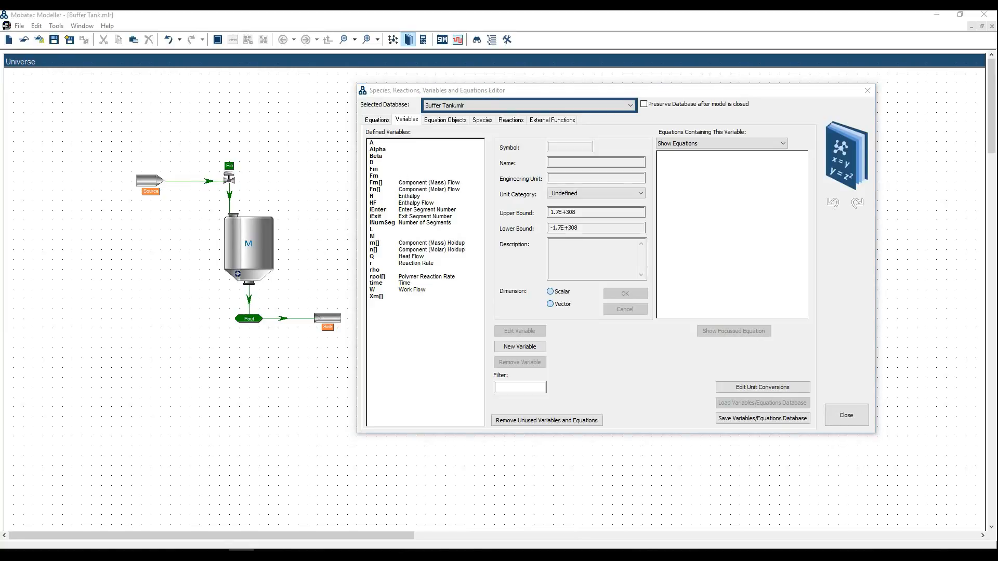
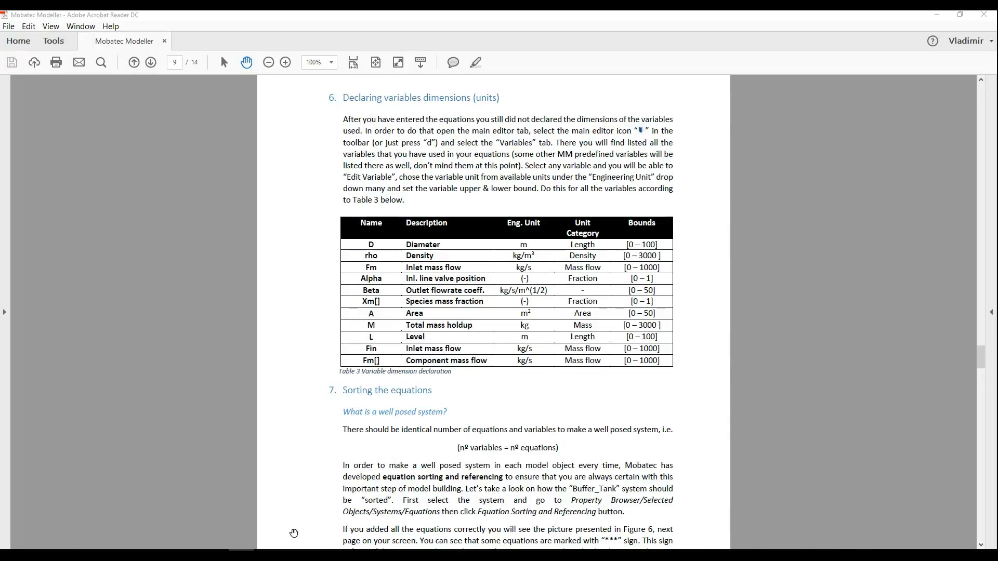
{"action": "left_click", "coordinate": [267, 556]}
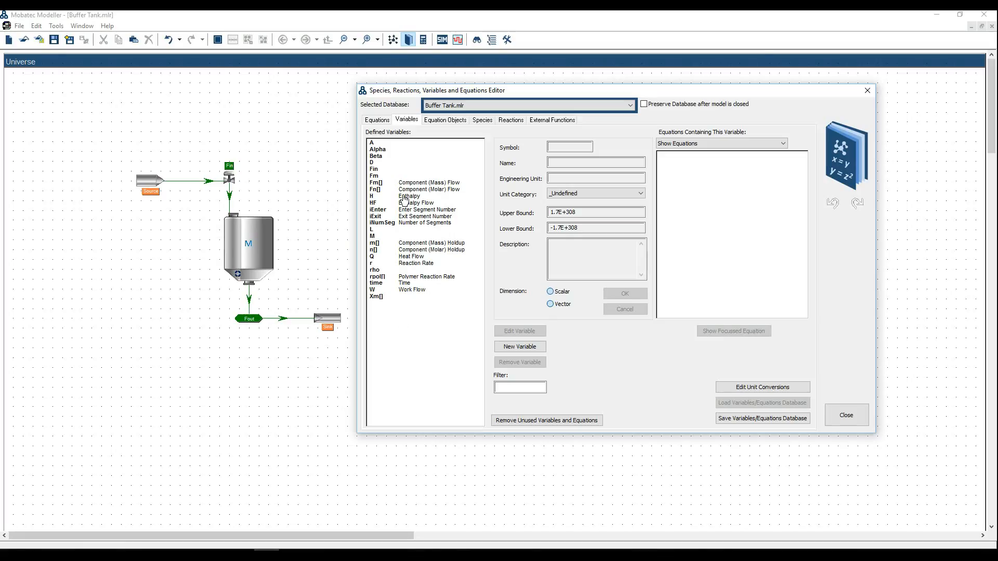
Step: Edit variable D, naming it Diameter and assigning it the Length unit category
{"action": "left_click", "coordinate": [386, 163]}
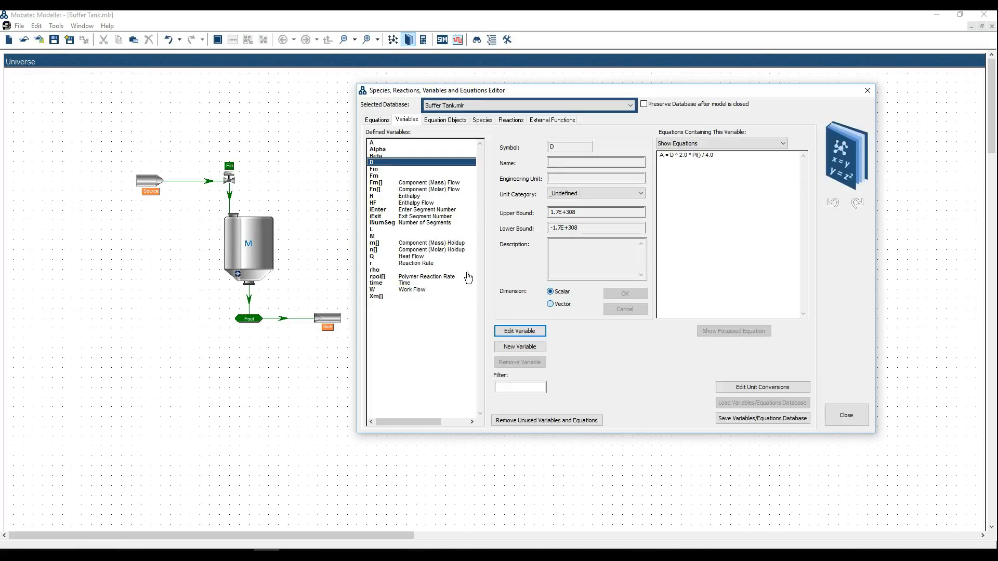
{"action": "left_click", "coordinate": [506, 335]}
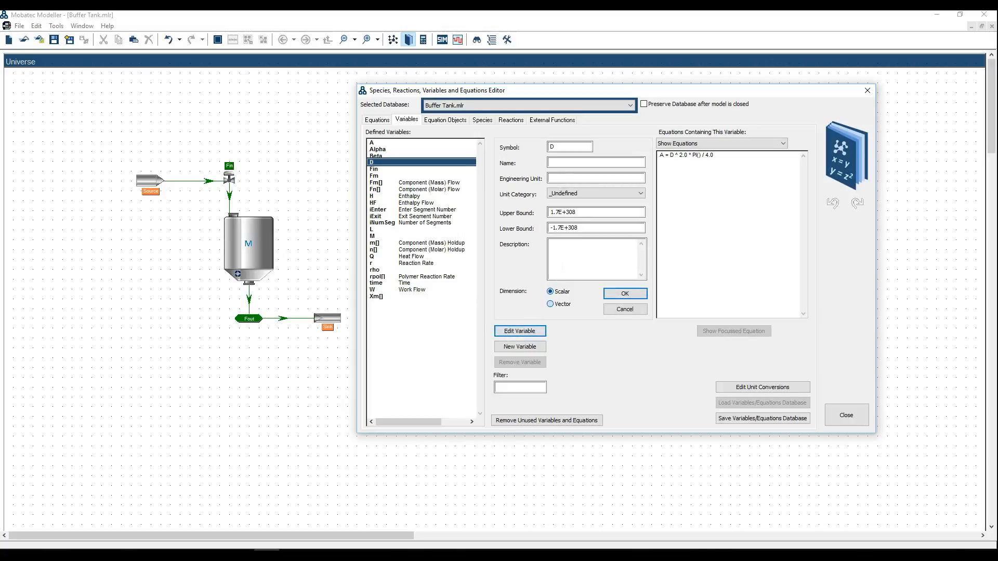
{"action": "left_click", "coordinate": [569, 163]}
{"action": "type", "text": "Diameter"}
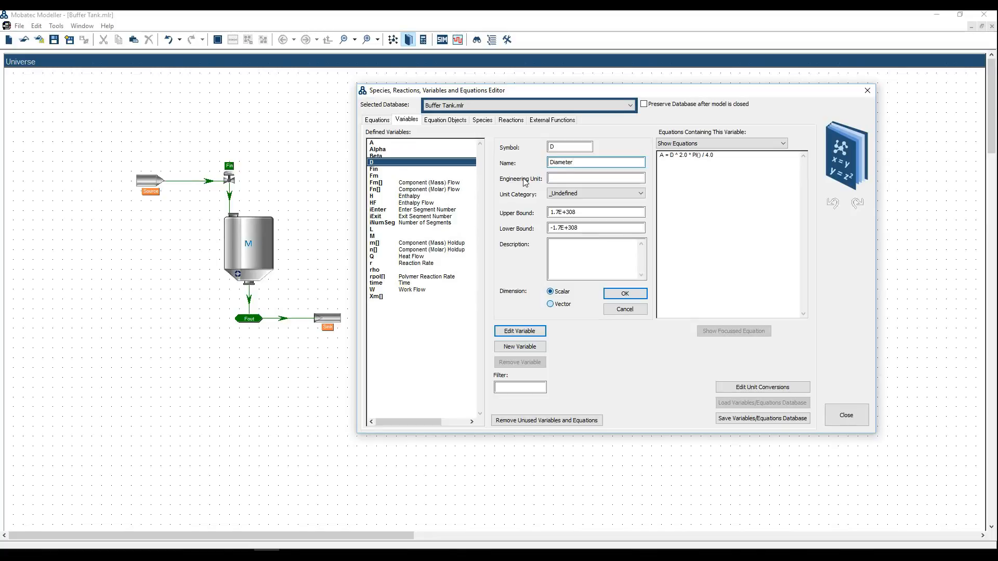
{"action": "left_click", "coordinate": [561, 196]}
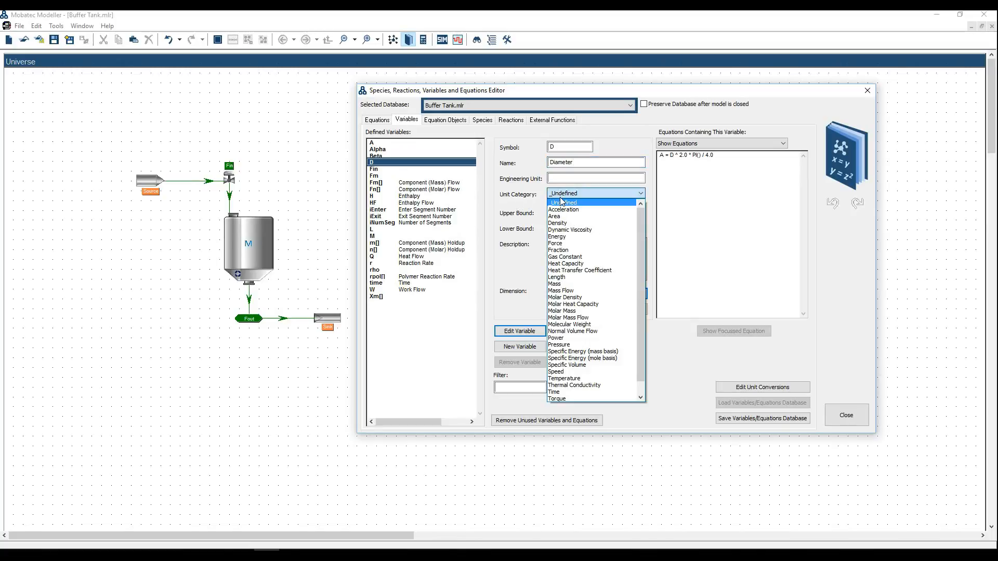
{"action": "left_click", "coordinate": [572, 278]}
Step: Set variable D's lower bound to 0 and upper bound to 100, leave the description empty, and accept the definition
{"action": "double_click", "coordinate": [551, 228]}
{"action": "type", "text": "0"}
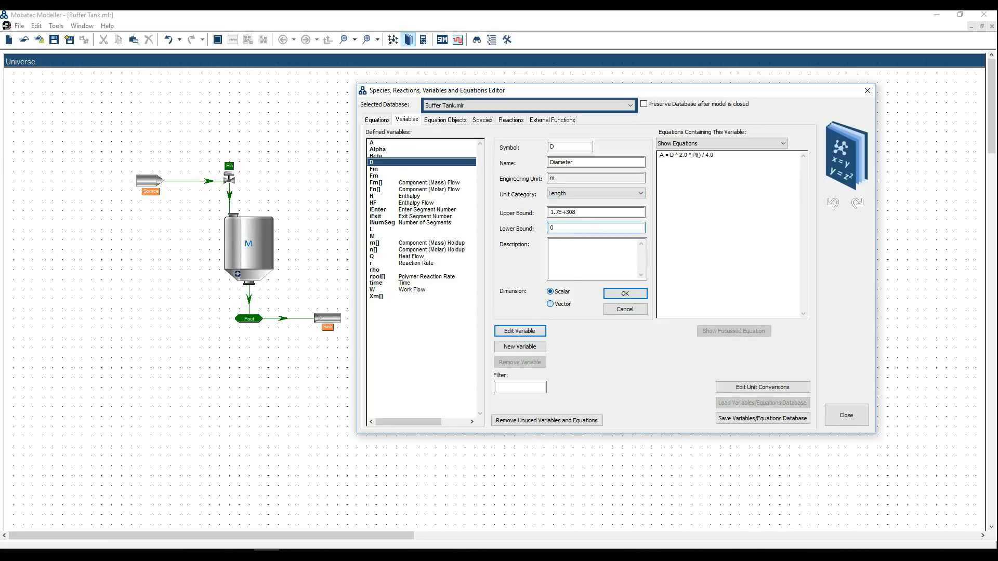
{"action": "double_click", "coordinate": [574, 212]}
{"action": "type", "text": "100"}
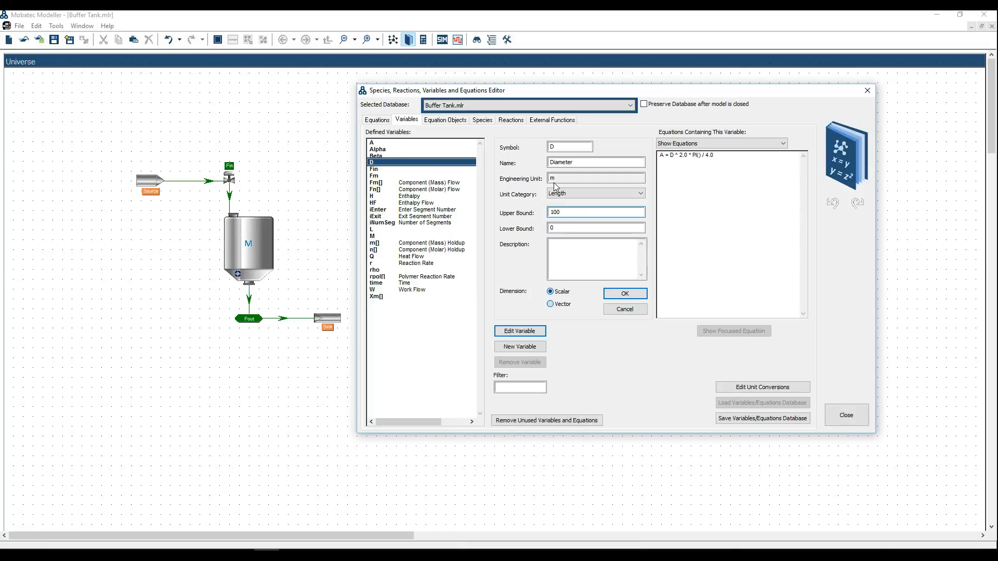
{"action": "left_click", "coordinate": [572, 253]}
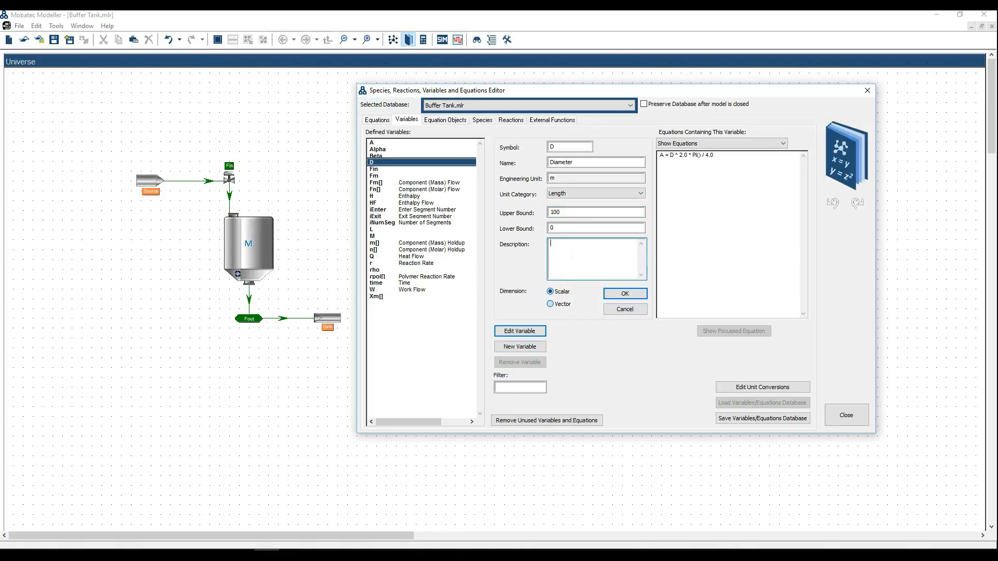
{"action": "left_click", "coordinate": [612, 295]}
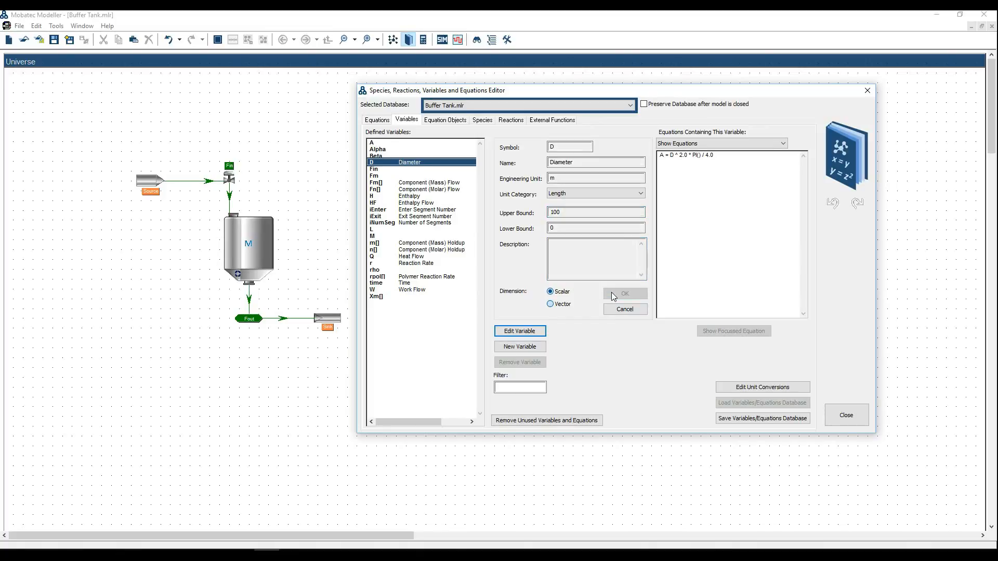
Step: Review the definitions of the component mass flow variable Fm[] and the Diameter variable D
{"action": "left_click", "coordinate": [421, 184]}
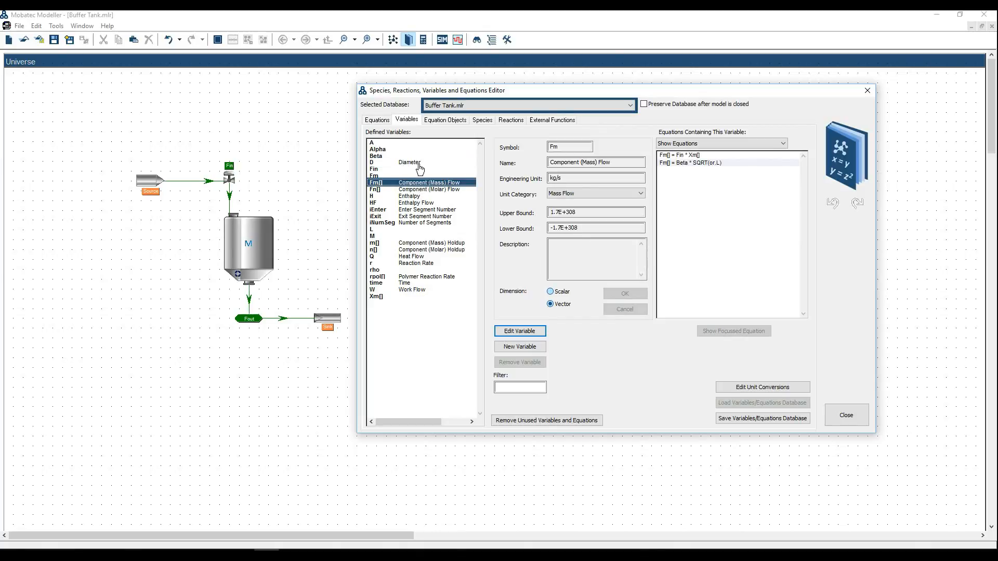
{"action": "left_click", "coordinate": [418, 164]}
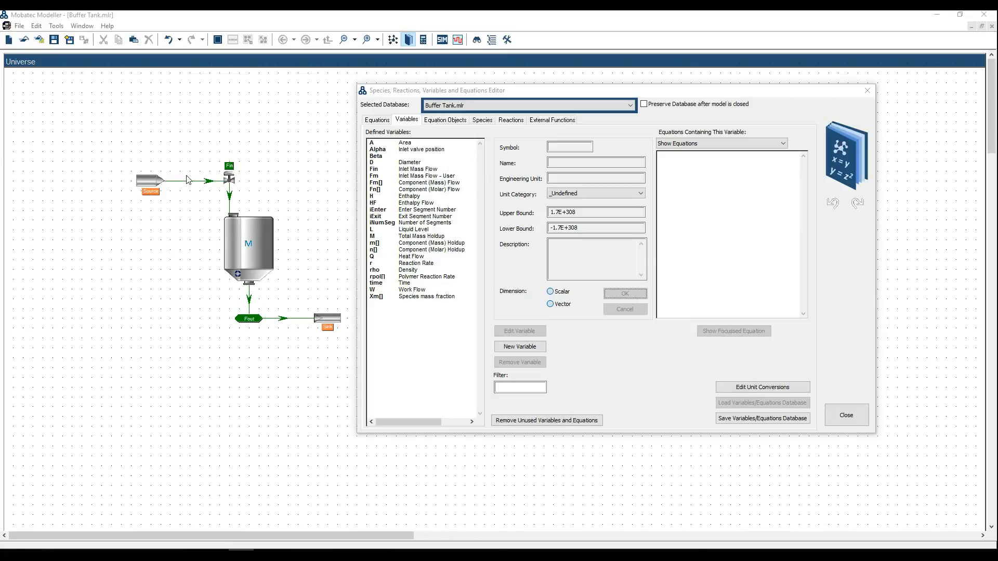
Step: Edit variable Beta, entering the engineering unit kg/s/m^(1/2) and the name Oultel Flow Coeff
{"action": "left_click", "coordinate": [380, 157]}
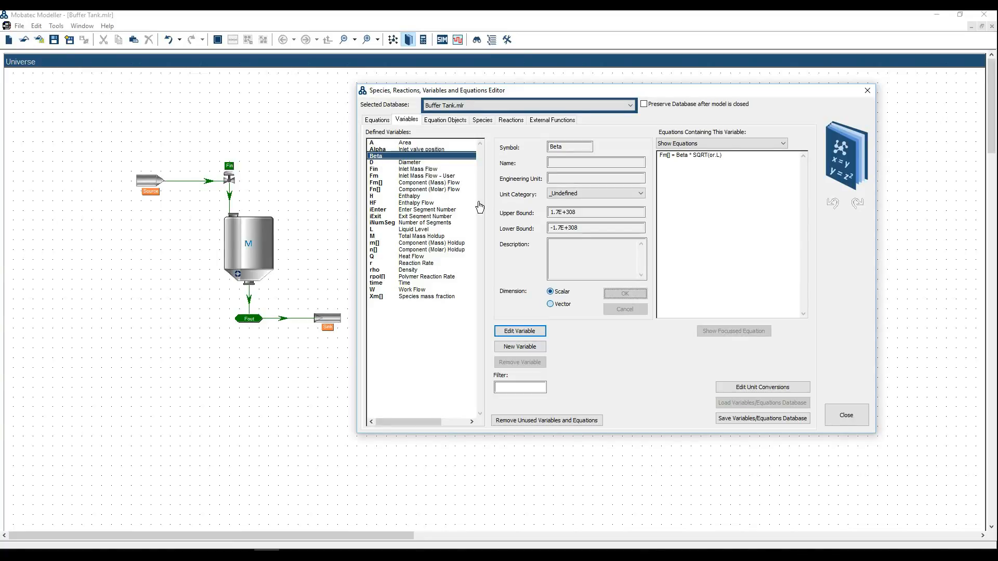
{"action": "left_click", "coordinate": [516, 332]}
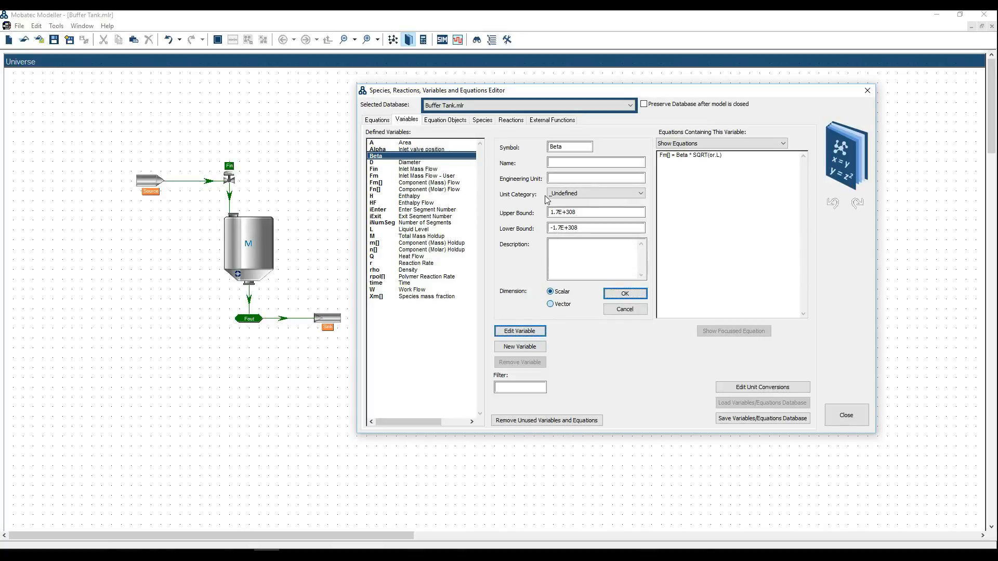
{"action": "left_click", "coordinate": [567, 180]}
{"action": "type", "text": "kg/s/m^(1/2)"}
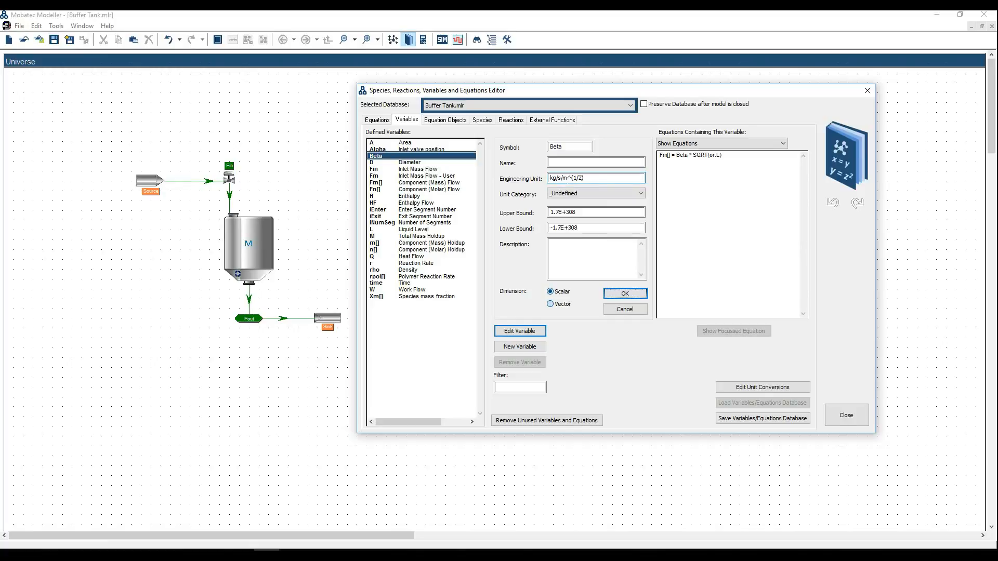
{"action": "left_click", "coordinate": [568, 166]}
{"action": "type", "text": "Oultel"}
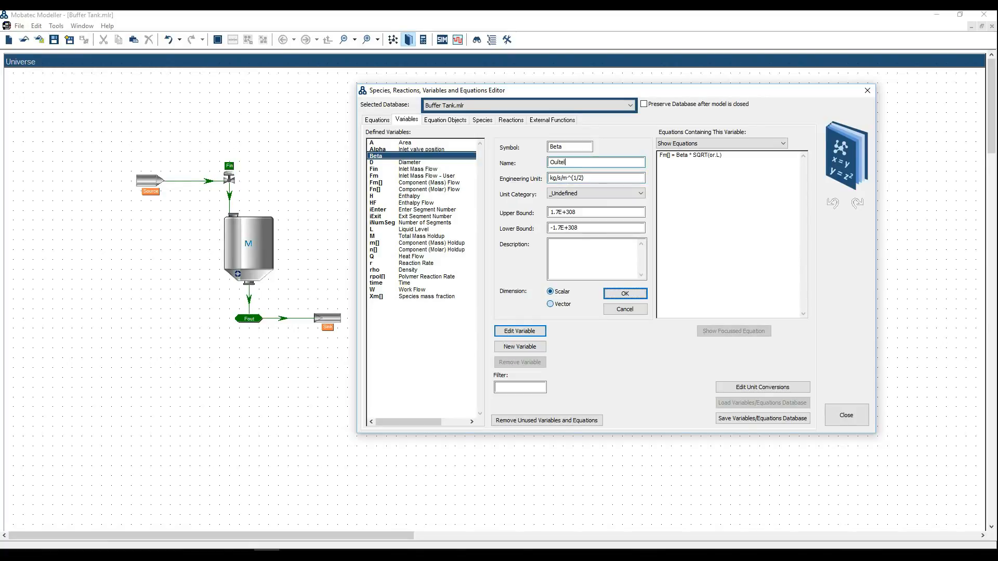
{"action": "type", "text": "Coeff."}
Step: Set variable Beta's lower bound to 0 and upper bound to 50, and accept the definition
{"action": "left_click", "coordinate": [577, 228]}
{"action": "left_click_drag", "start_coordinate": [577, 227], "coordinate": [547, 212]}
{"action": "type", "text": "0"}
{"action": "type", "text": "5"}
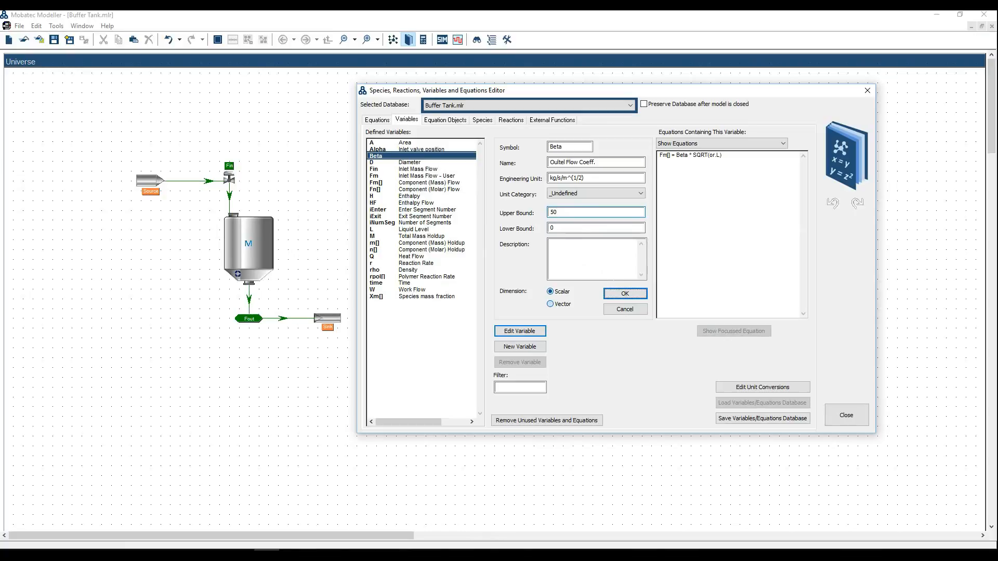
{"action": "left_click", "coordinate": [624, 294]}
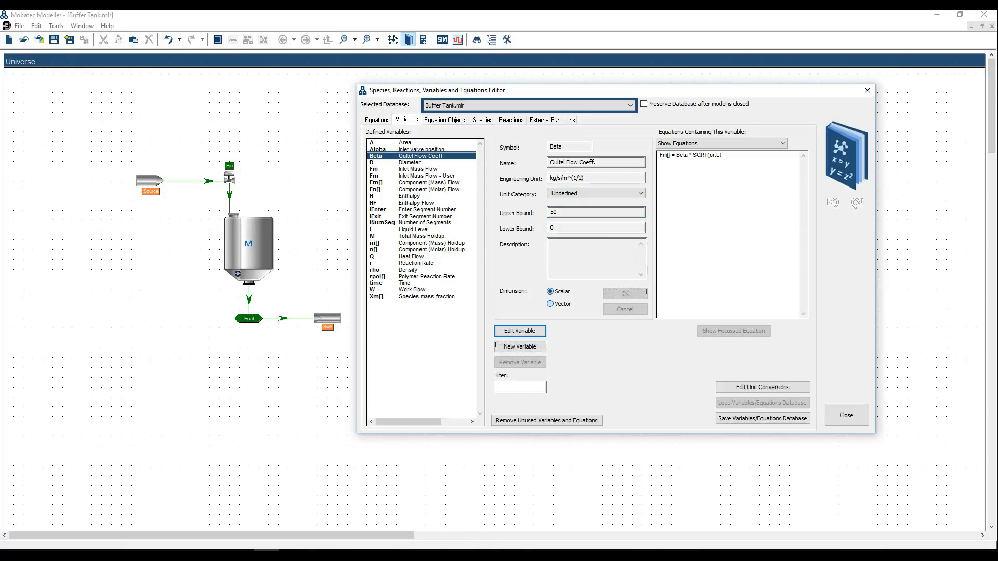
Step: Switch to Adobe Acrobat Reader and read the exercise's equation sorting section and the handbook's Degrees of freedom - I slide, marking the listed parameters
{"action": "left_click", "coordinate": [241, 554]}
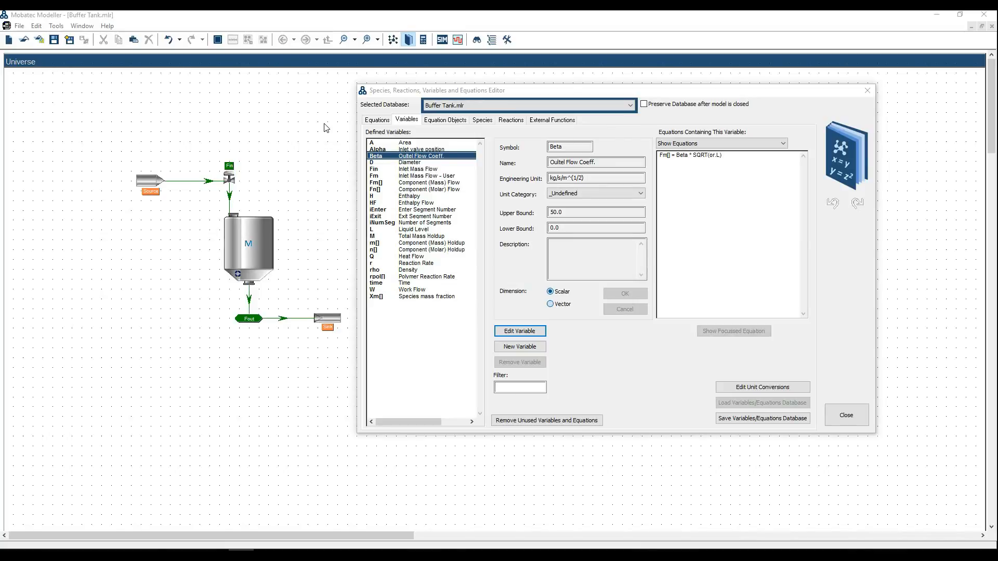
{"action": "left_click", "coordinate": [343, 555]}
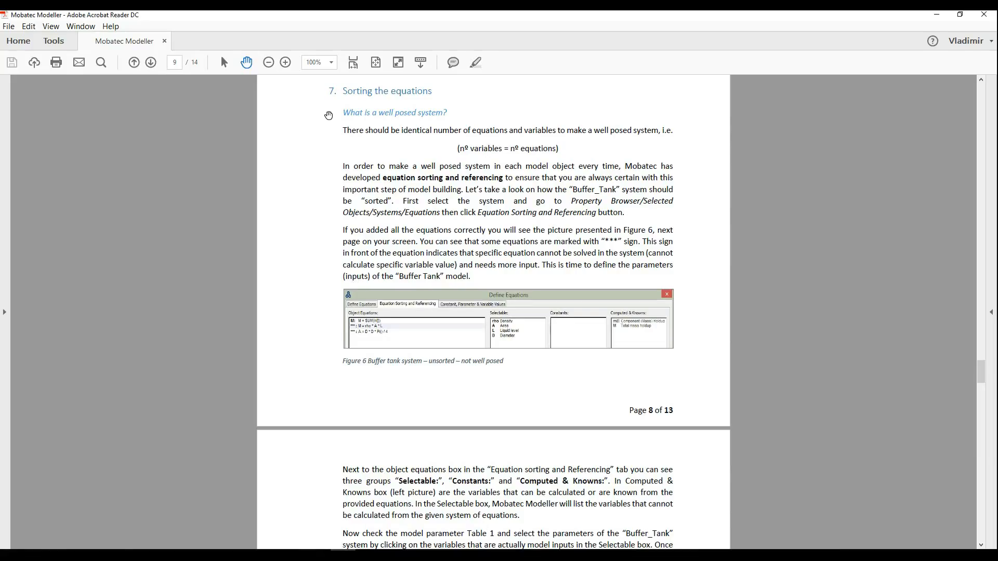
{"action": "left_click", "coordinate": [241, 555]}
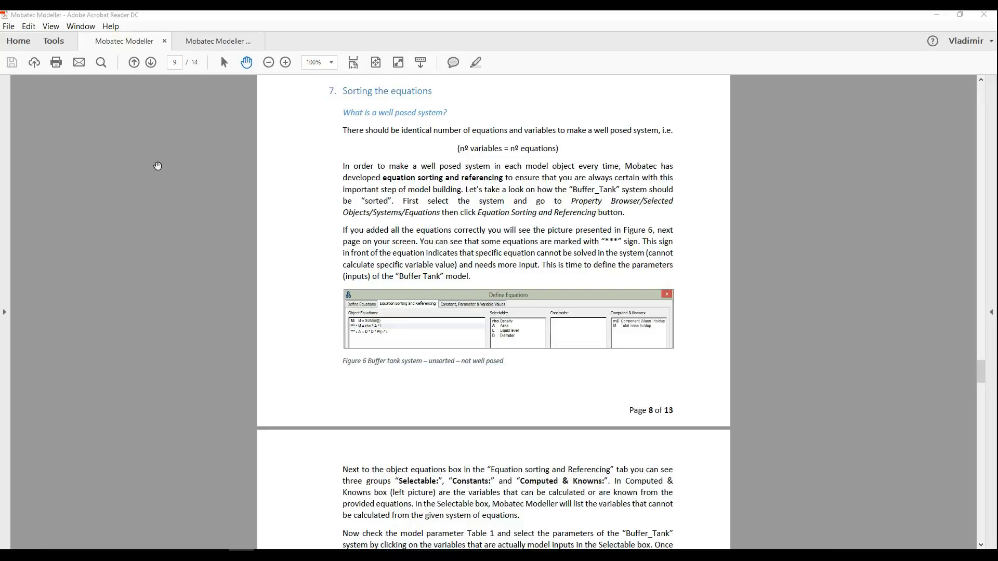
{"action": "left_click", "coordinate": [219, 42]}
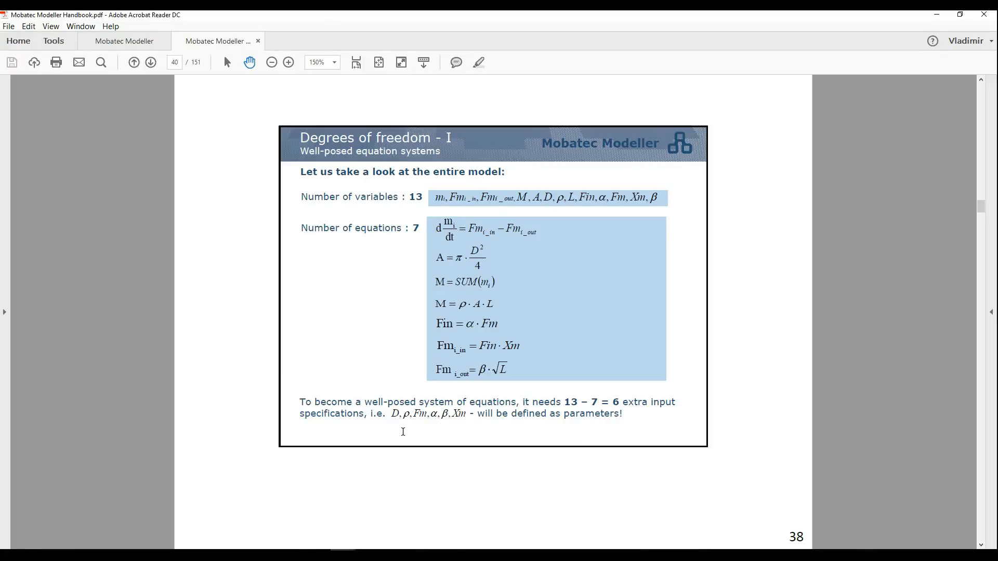
{"action": "left_click_drag", "start_coordinate": [393, 414], "coordinate": [465, 421]}
{"action": "left_click", "coordinate": [498, 429]}
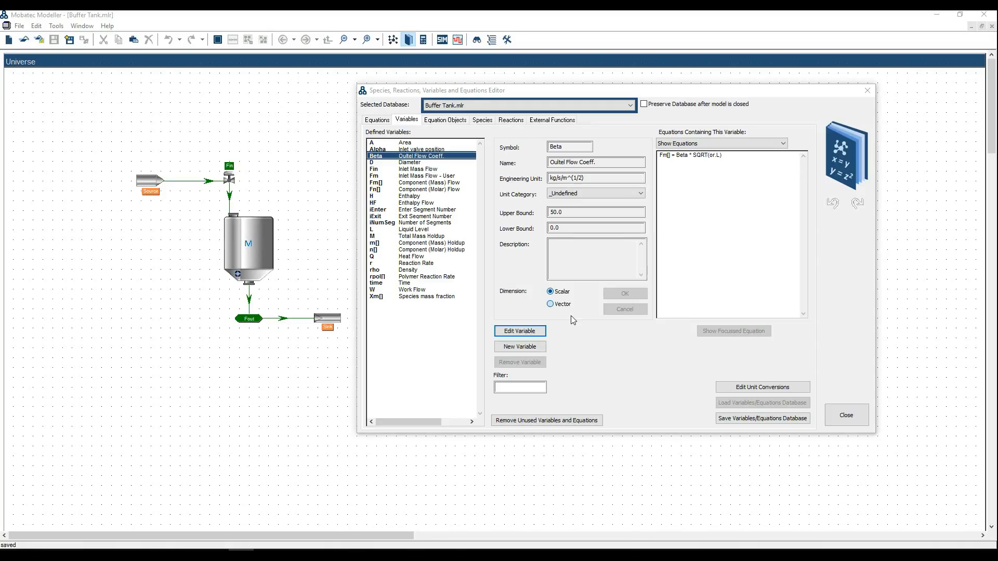
Step: Close the variables editor and open Equation Sorting and Referencing for the Fin connection's equations
{"action": "left_click", "coordinate": [838, 416]}
{"action": "left_click", "coordinate": [241, 180]}
{"action": "left_click", "coordinate": [509, 44]}
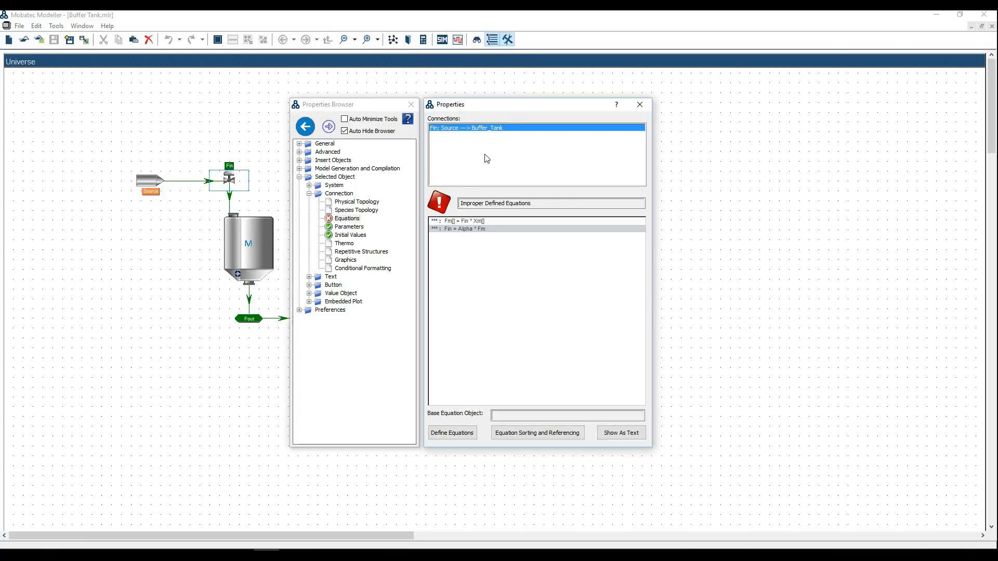
{"action": "left_click", "coordinate": [355, 221]}
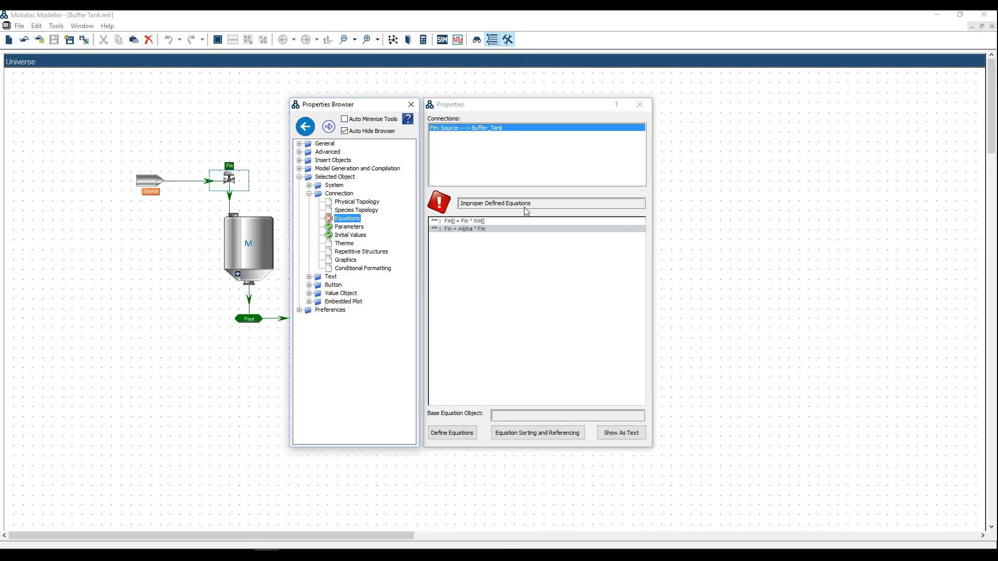
{"action": "left_click", "coordinate": [537, 438]}
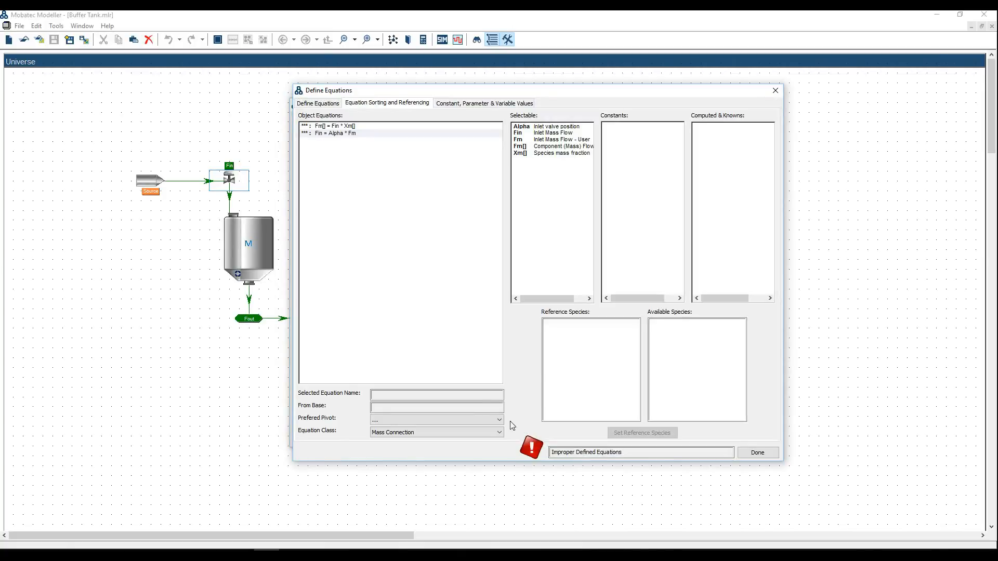
{"action": "left_click_drag", "start_coordinate": [403, 89], "coordinate": [395, 105]}
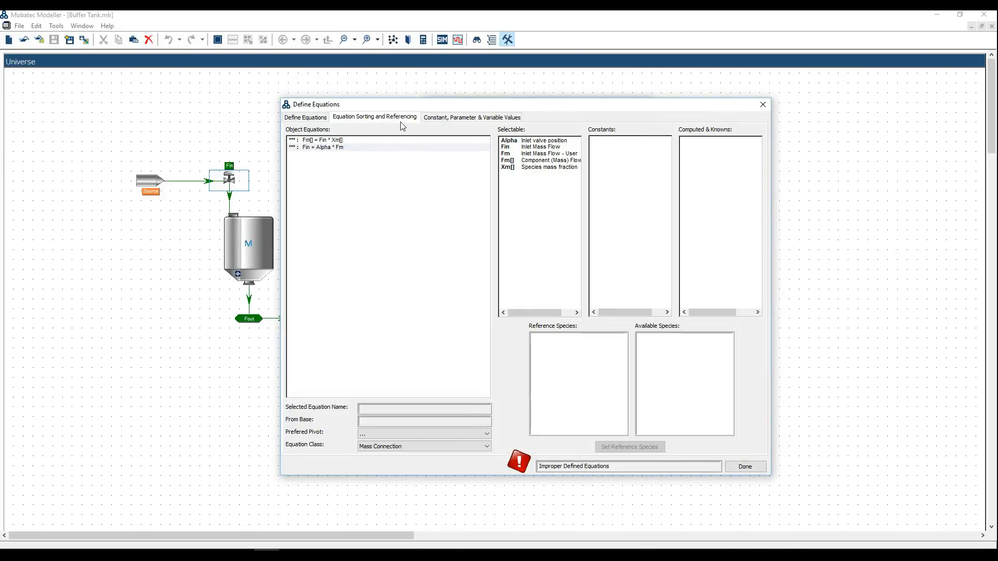
Step: Consult the handbook's Degrees of freedom – III a slide for the inputs of the inlet mass connection
{"action": "key", "text": "alt+Tab"}
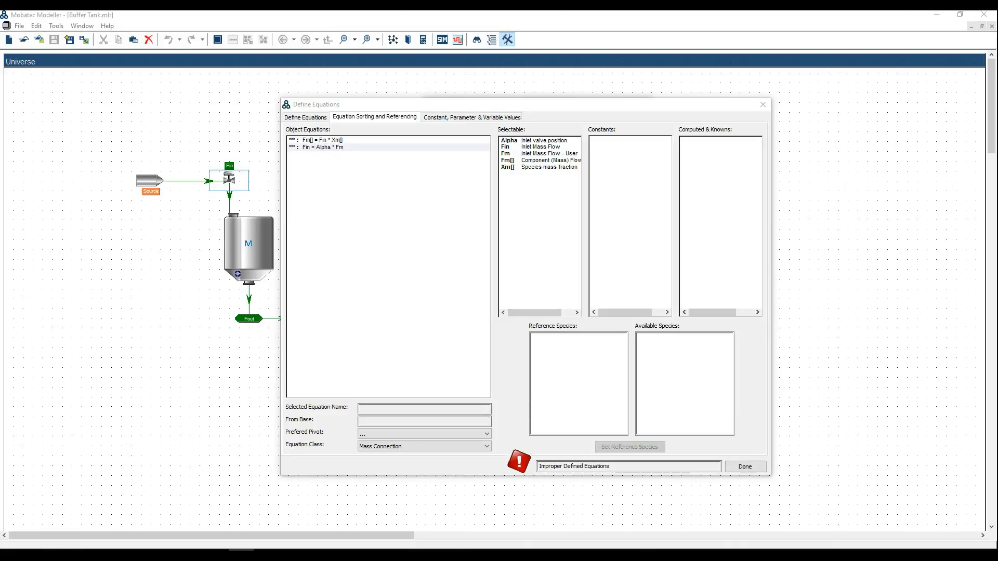
{"action": "left_click", "coordinate": [266, 554]}
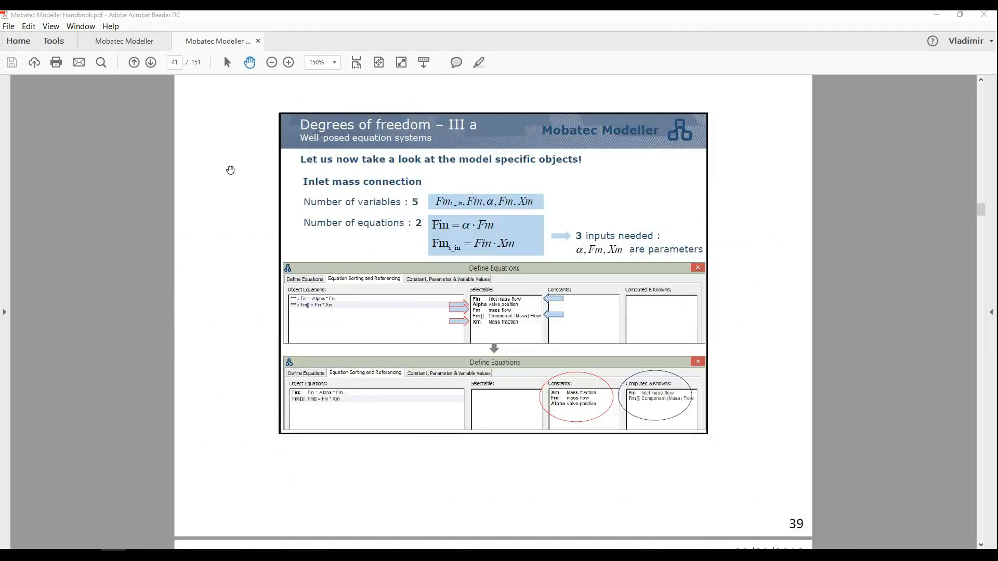
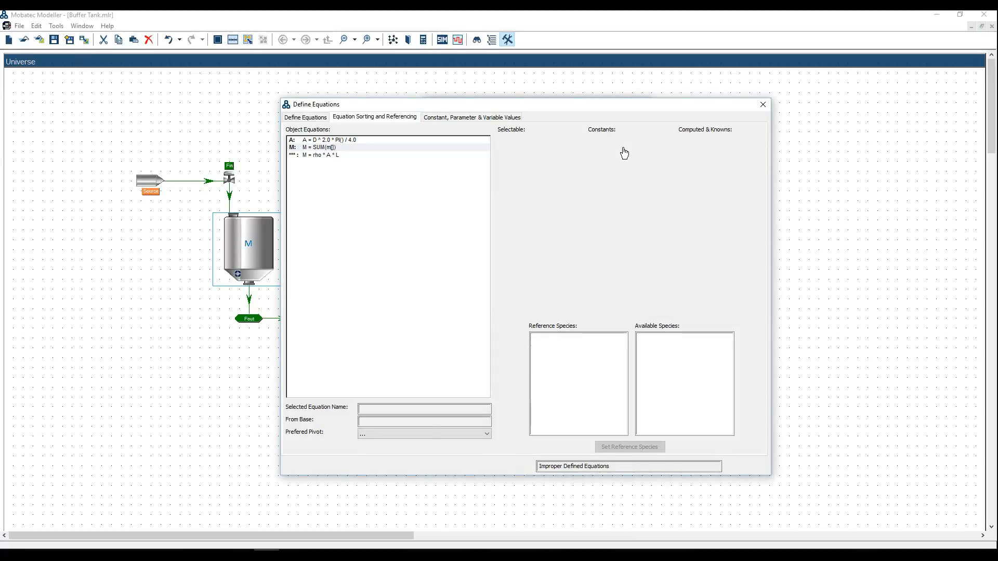
Step: Re-sort the buffer tank's equations by choosing Diameter (D) and Density (rho) as the constants
{"action": "left_click", "coordinate": [617, 141]}
{"action": "double_click", "coordinate": [617, 143]}
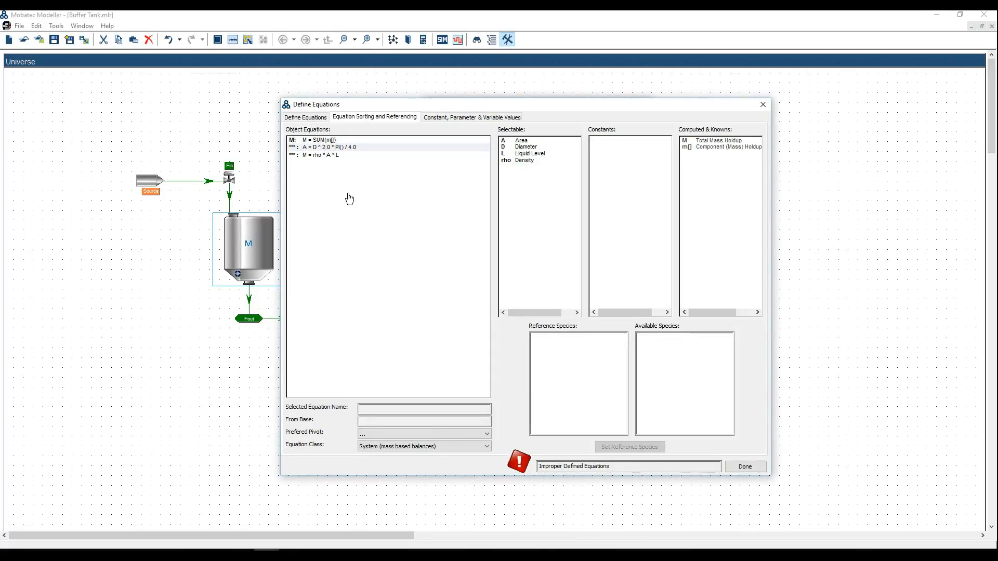
{"action": "double_click", "coordinate": [535, 147]}
{"action": "double_click", "coordinate": [528, 149]}
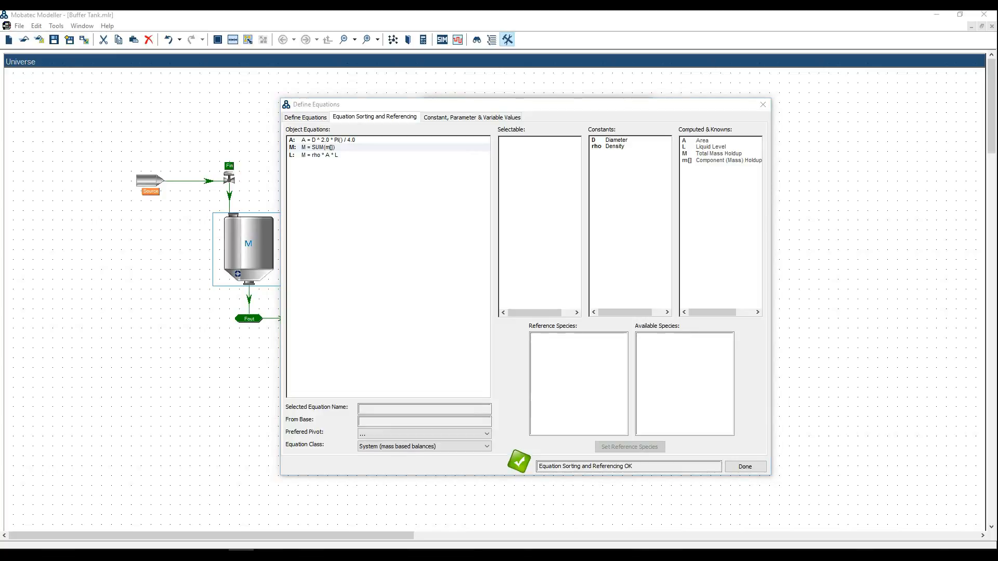
Step: Make Beta the constant in the Fout connection's equation, and review the equation sorting of the tank and its connections
{"action": "left_click", "coordinate": [250, 321]}
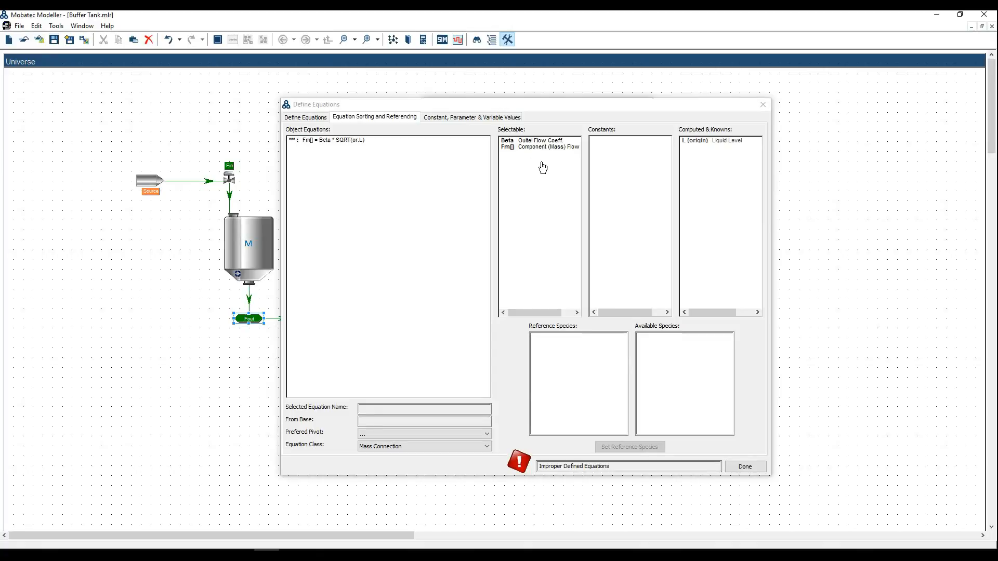
{"action": "double_click", "coordinate": [533, 140]}
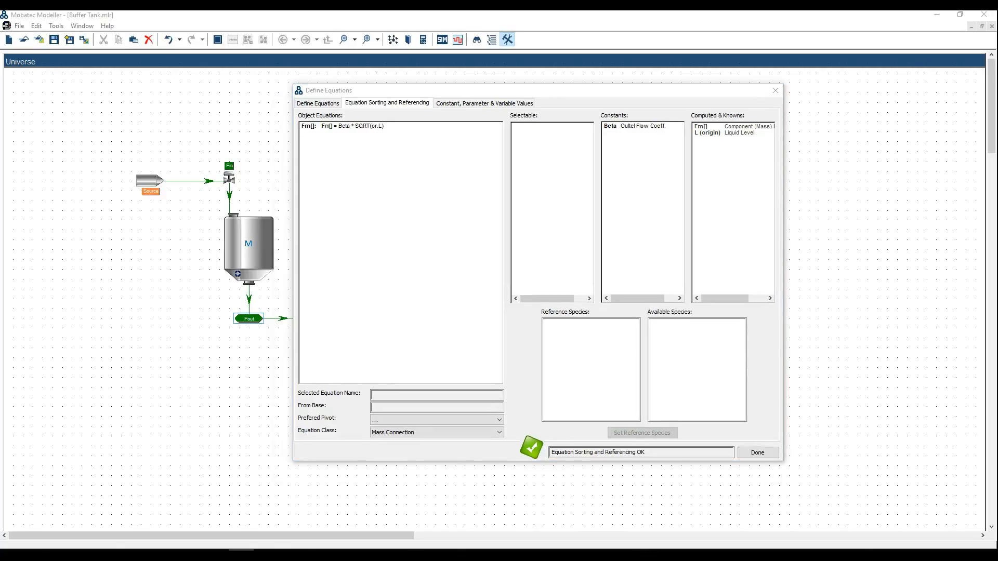
{"action": "left_click", "coordinate": [235, 187]}
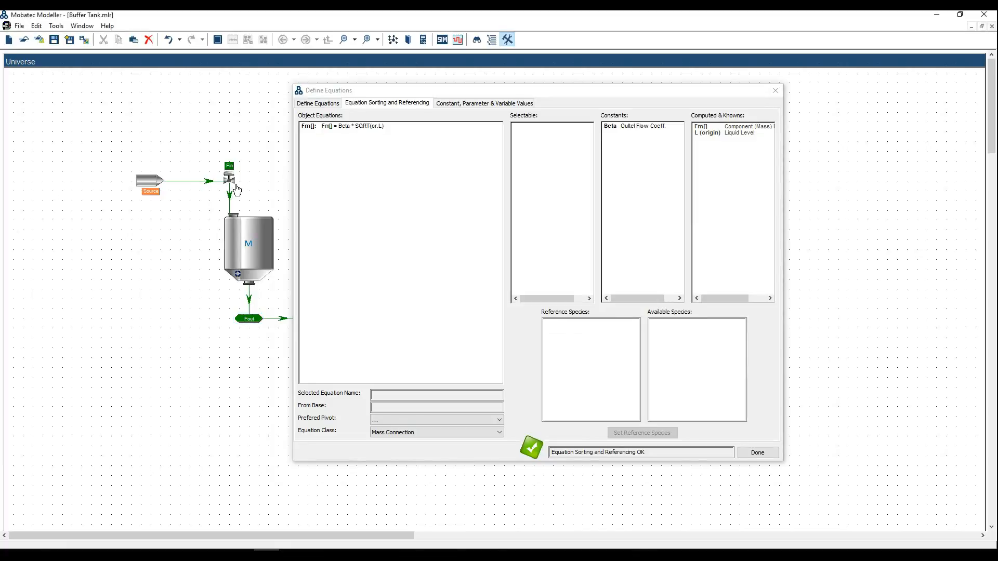
{"action": "left_click", "coordinate": [251, 245]}
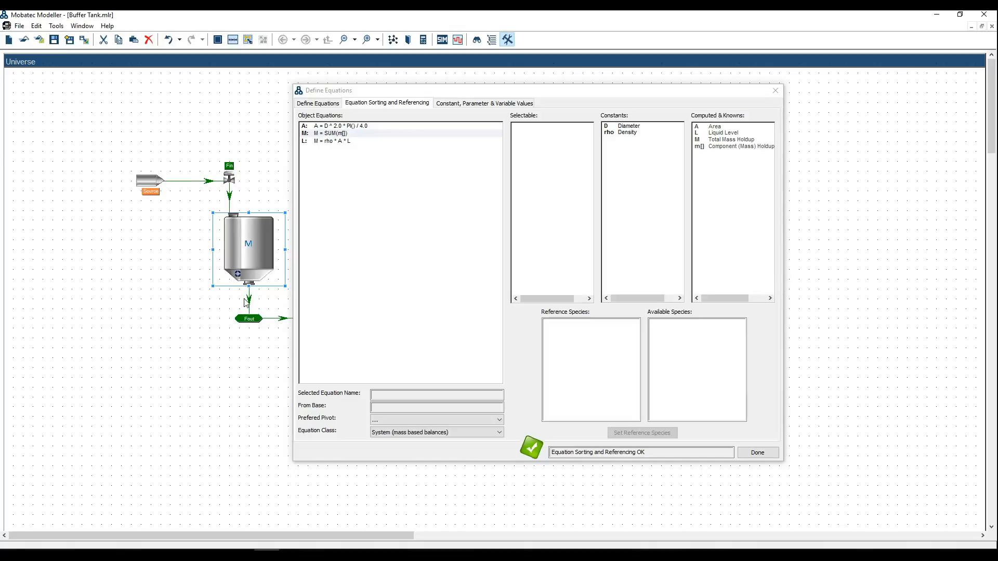
{"action": "left_click", "coordinate": [251, 321]}
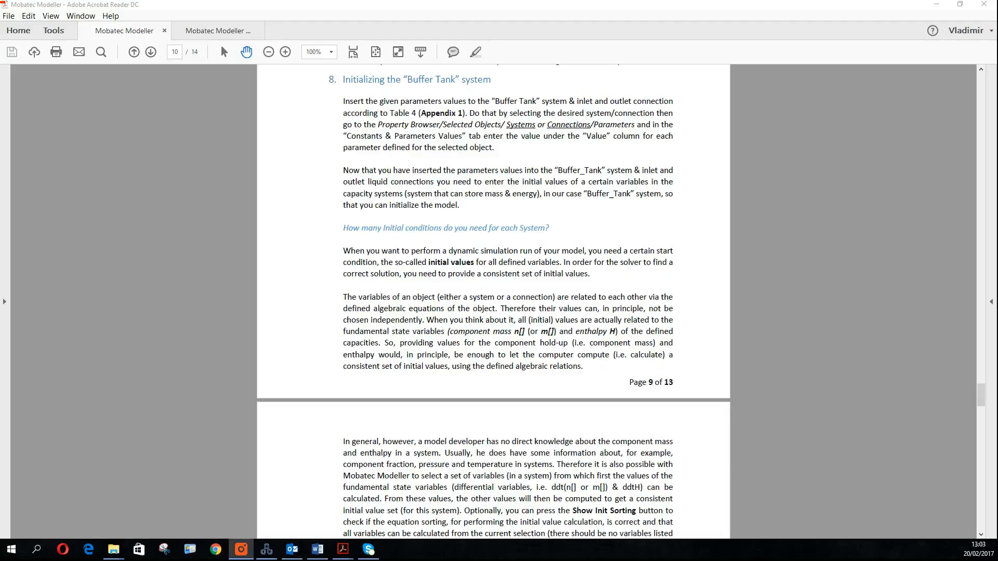
Step: Read the handbook's Initial conditions slide in Adobe Acrobat Reader, and switch back to Mobatec Modeller
{"action": "left_click", "coordinate": [225, 30]}
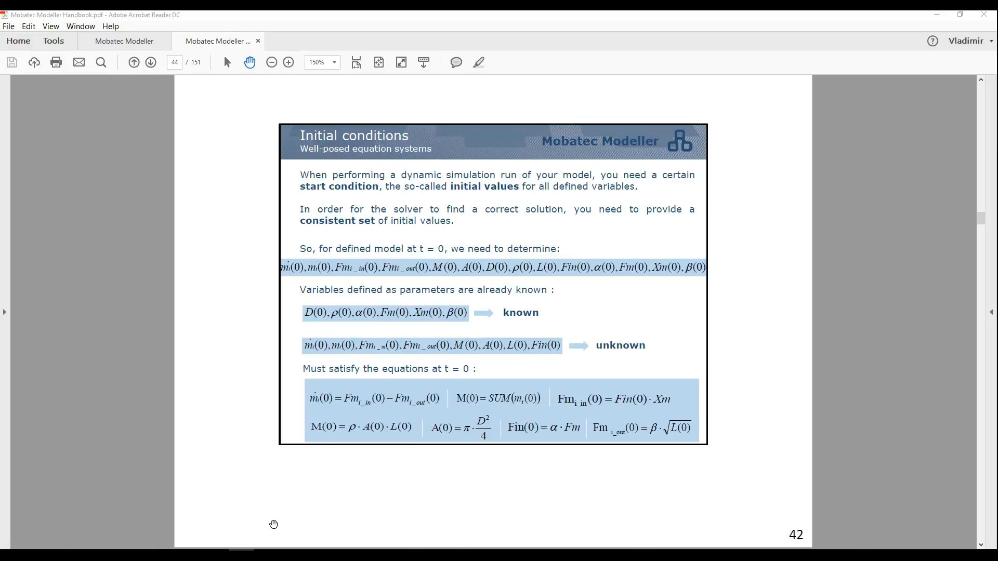
{"action": "left_click", "coordinate": [267, 556]}
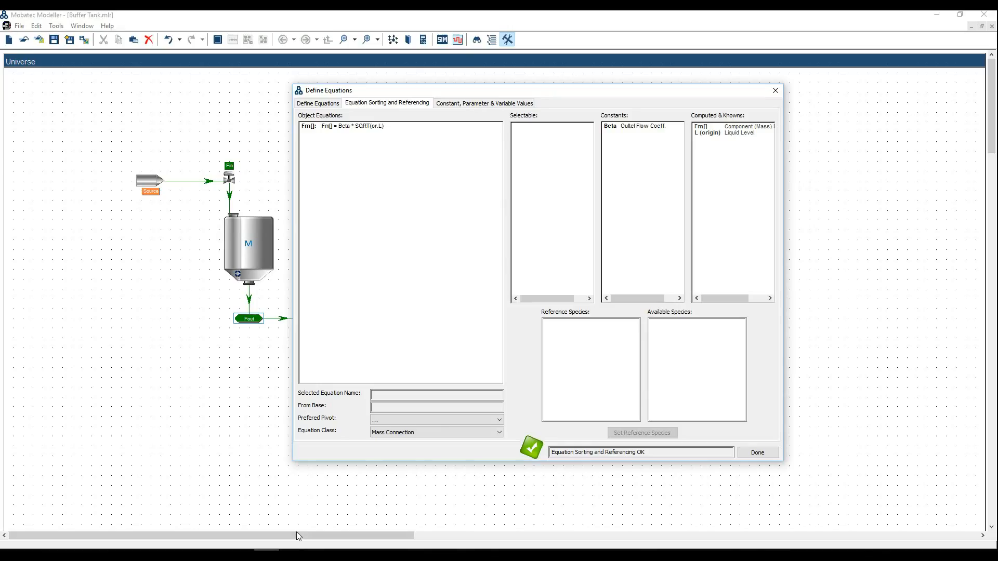
Step: Finish the equation sorting, open the Fin connection's parameters, and set Alpha to 1.0 as a fraction, switching its unit to percentage
{"action": "left_click", "coordinate": [756, 453]}
{"action": "left_click", "coordinate": [236, 185]}
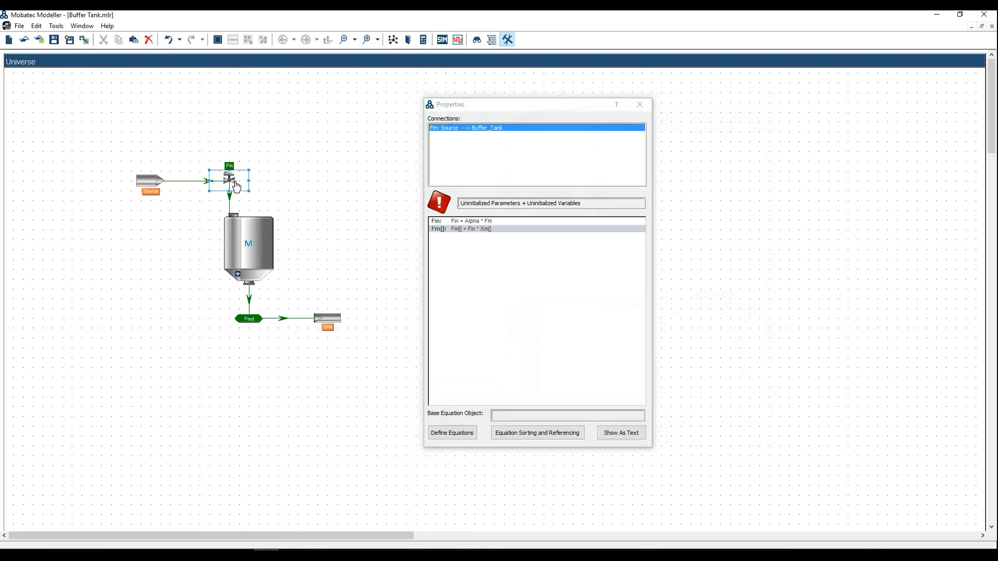
{"action": "mouse_move", "coordinate": [494, 234]}
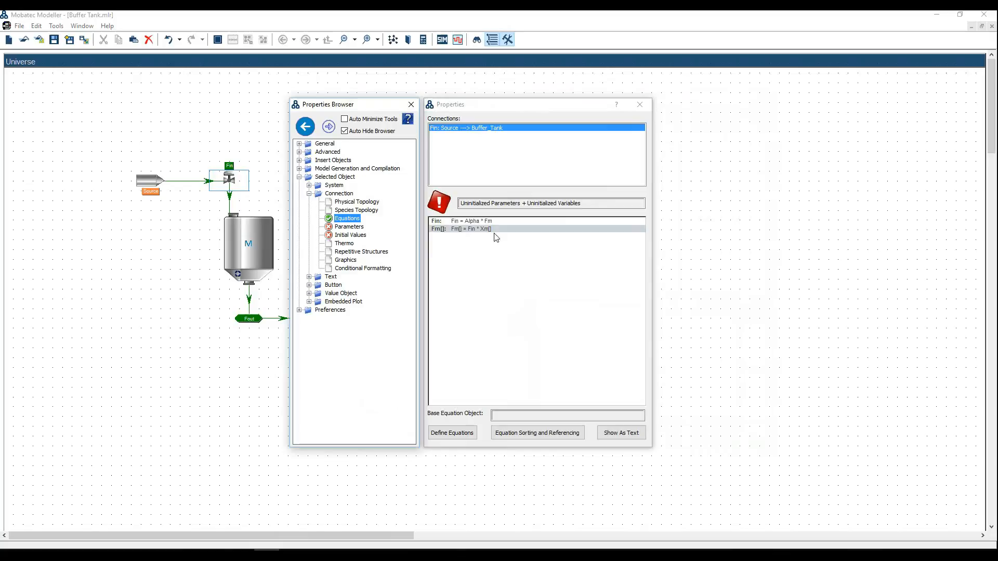
{"action": "left_click", "coordinate": [353, 227]}
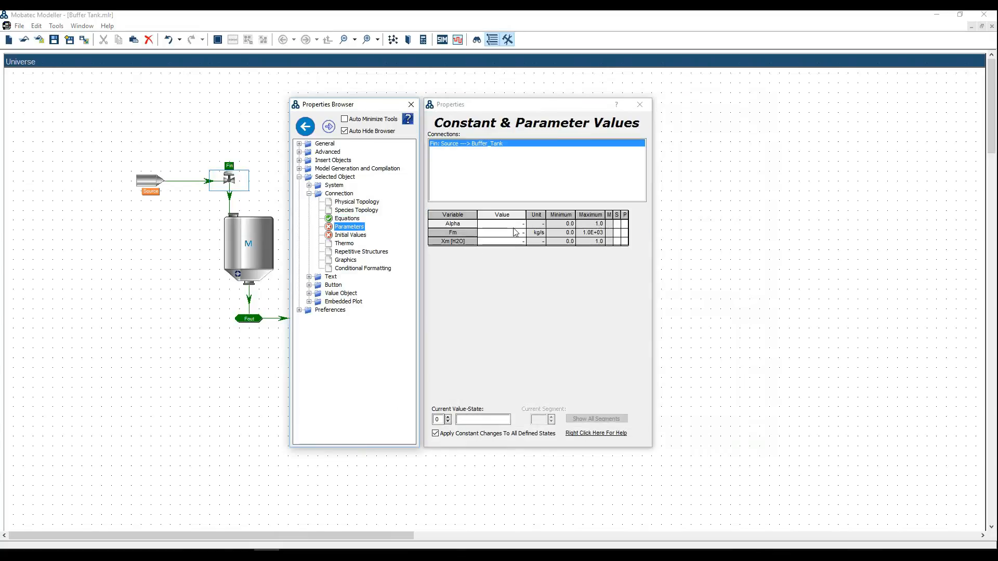
{"action": "left_click", "coordinate": [513, 224]}
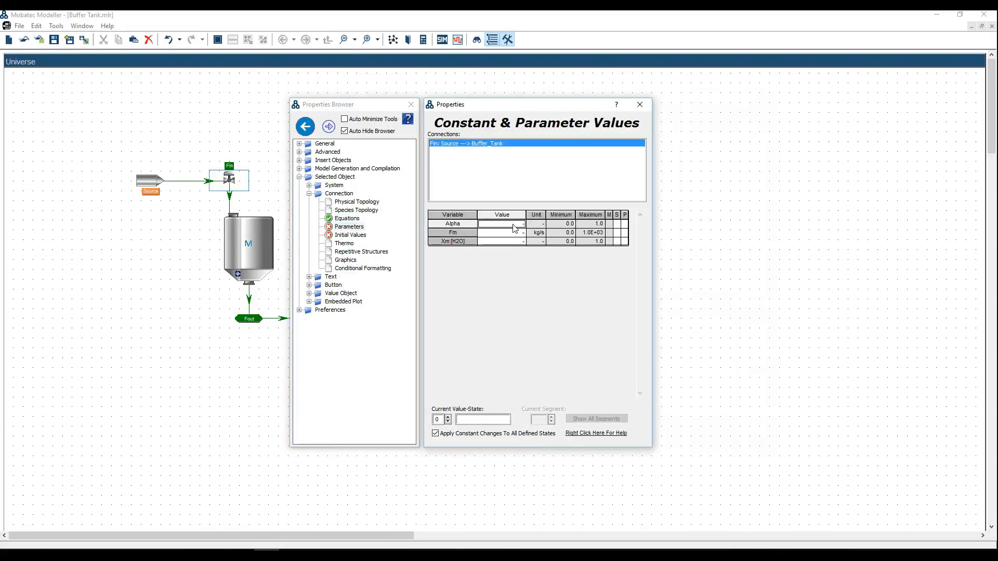
{"action": "type", "text": "1"}
{"action": "key", "text": "Return"}
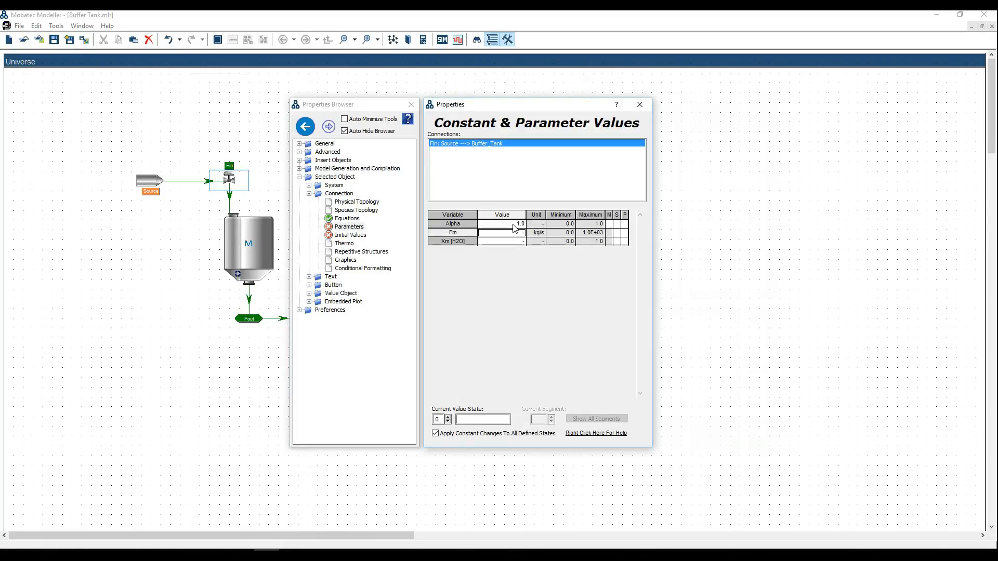
{"action": "left_click", "coordinate": [541, 226]}
{"action": "left_click", "coordinate": [558, 244]}
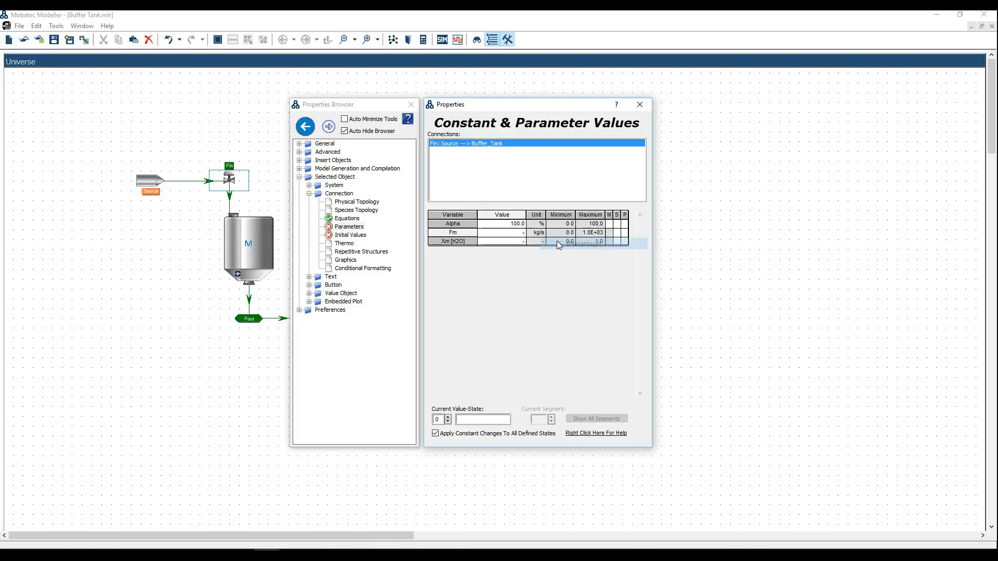
Step: Set Fin's Fm to 20 kg/s and Xm [H2O] to 1.0 as a fraction, switching the latter's unit to percentage
{"action": "left_click", "coordinate": [502, 234]}
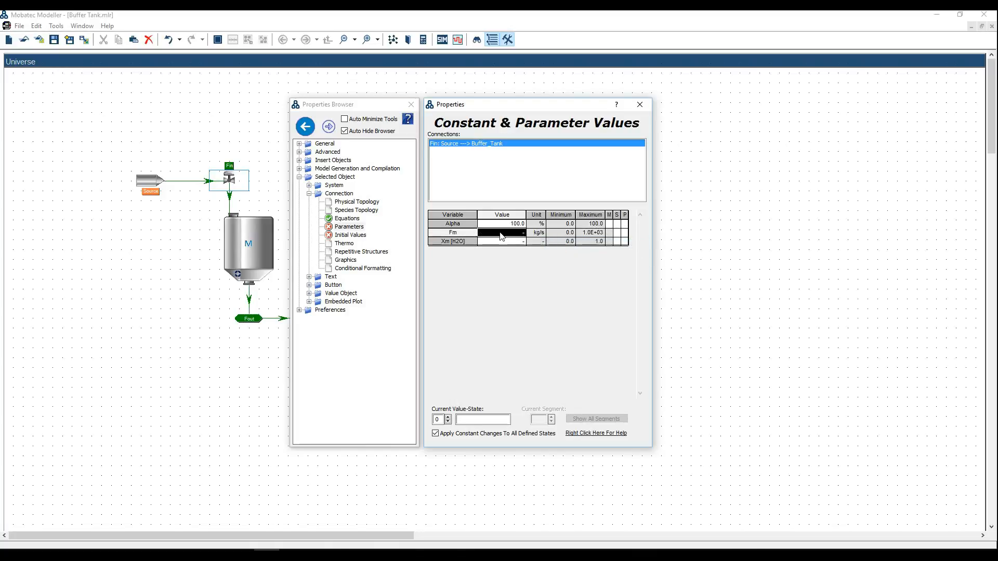
{"action": "type", "text": "20"}
{"action": "key", "text": "Return"}
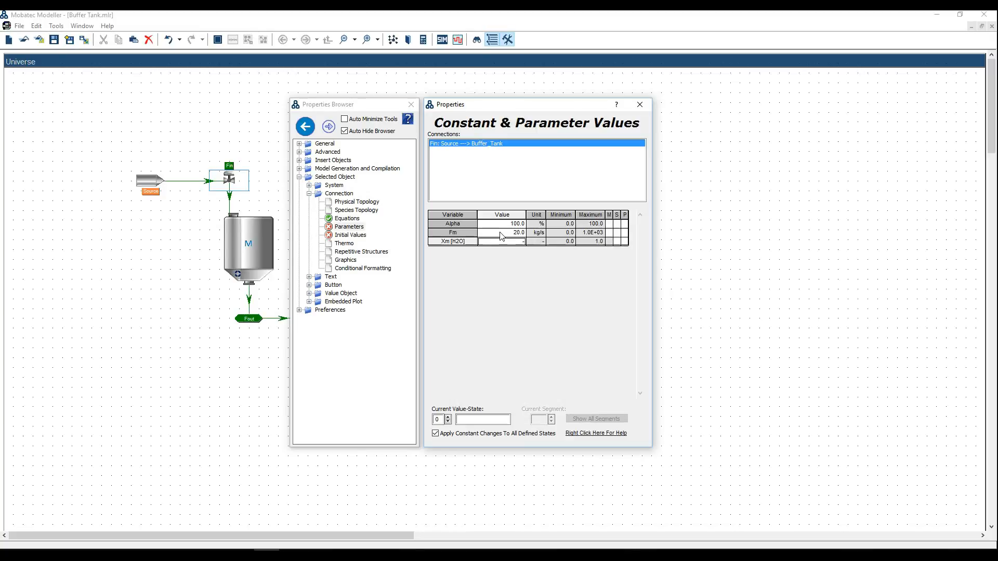
{"action": "key", "text": "Return"}
{"action": "right_click", "coordinate": [542, 243]}
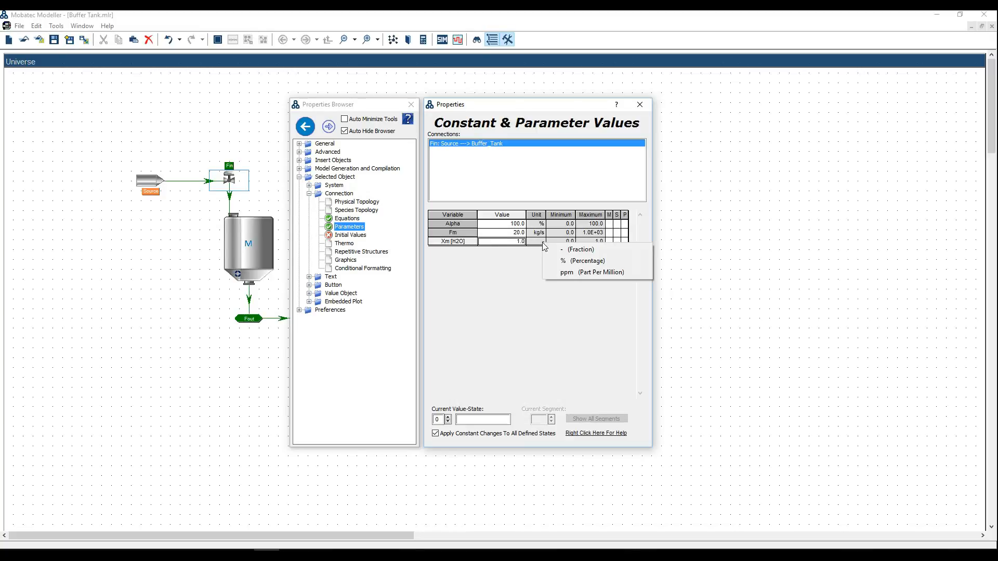
{"action": "left_click", "coordinate": [564, 261]}
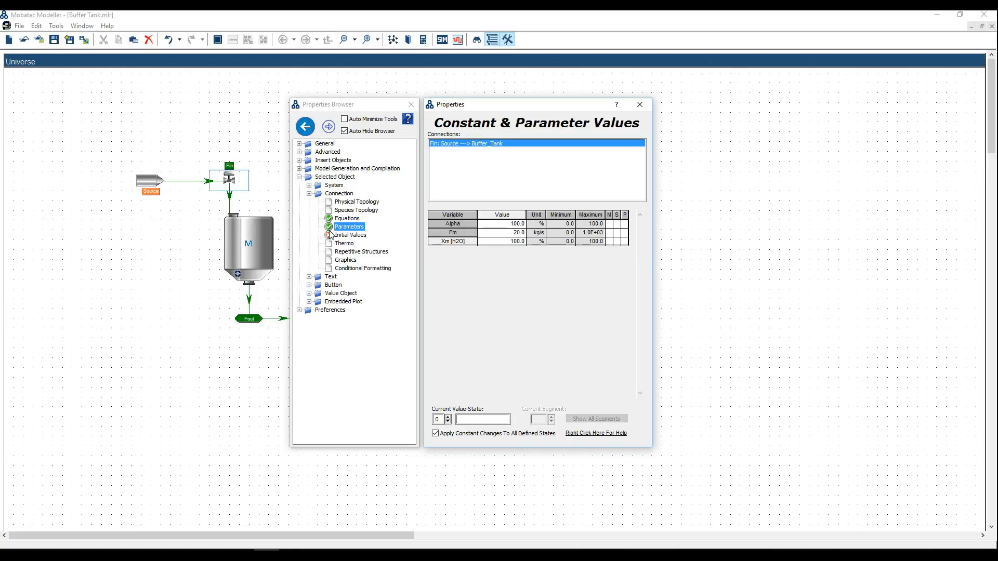
{"action": "left_click", "coordinate": [240, 554]}
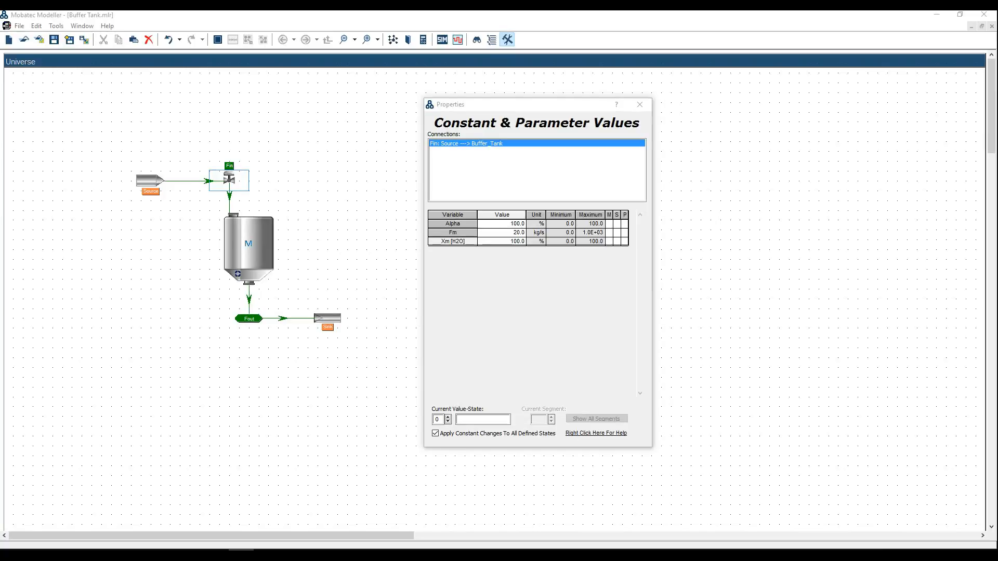
Step: Set the buffer tank's parameters to a diameter D of 0.15 m and a density rho of 1000 kg/m³
{"action": "left_click", "coordinate": [255, 239]}
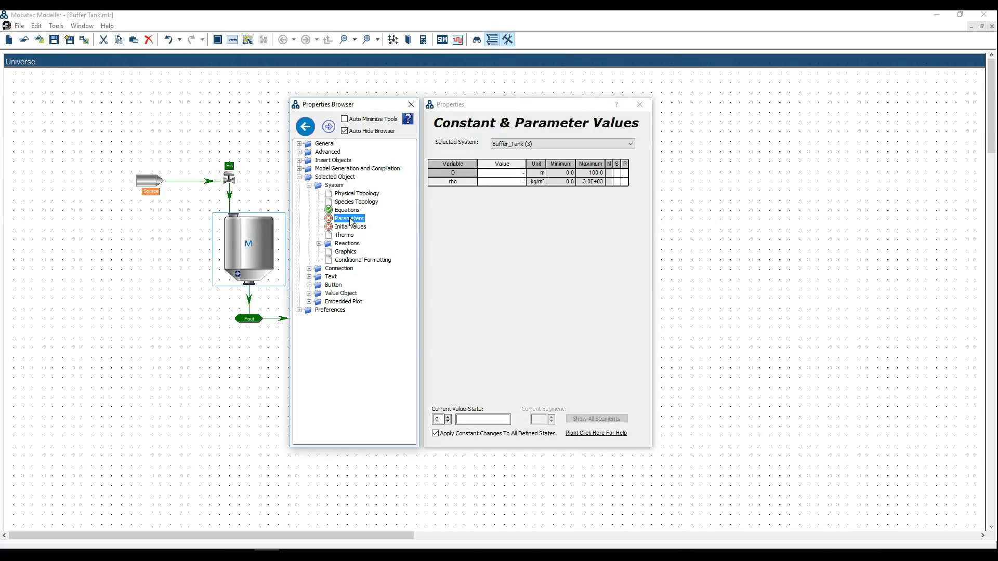
{"action": "left_click", "coordinate": [511, 174]}
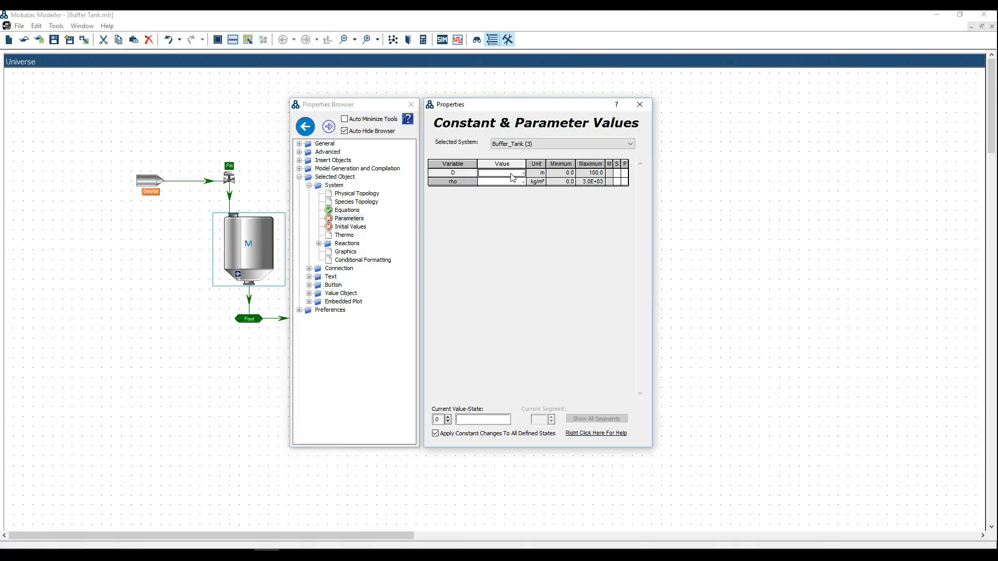
{"action": "type", "text": "0.15"}
{"action": "key", "text": "Return"}
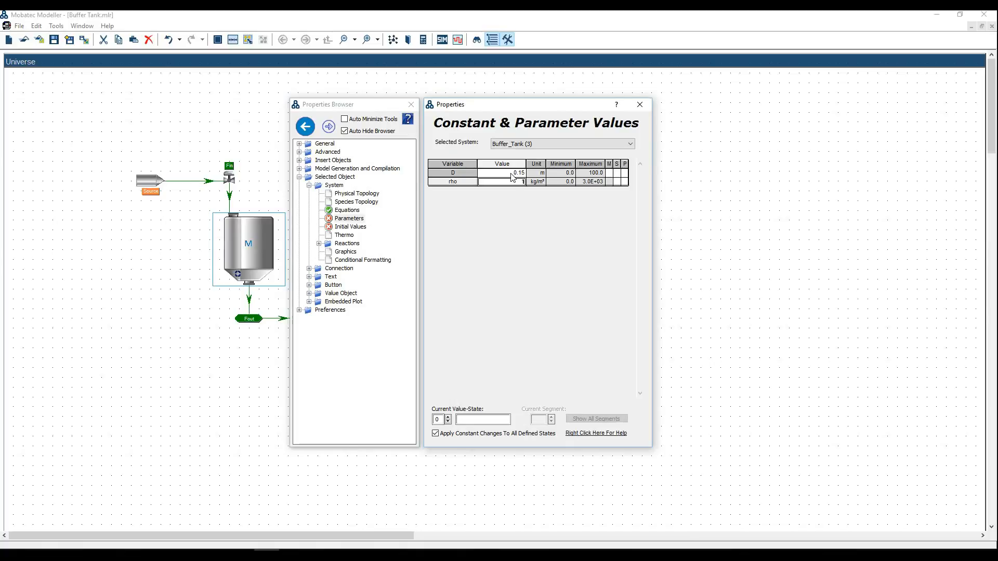
{"action": "type", "text": "1000"}
{"action": "key", "text": "Return"}
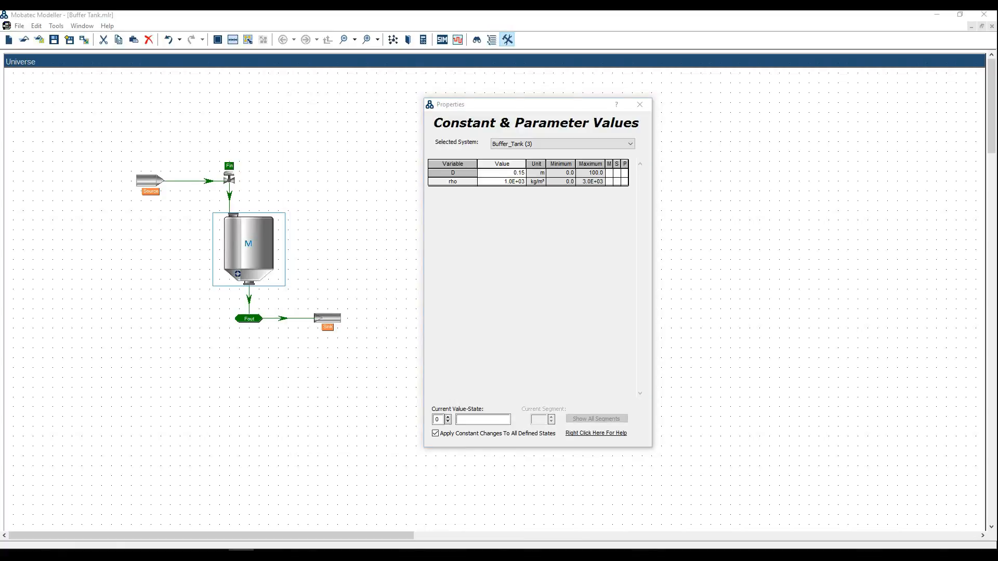
Step: Set the Beta parameter of the Fout connection between the buffer tank and the sink to 20
{"action": "left_click", "coordinate": [263, 323]}
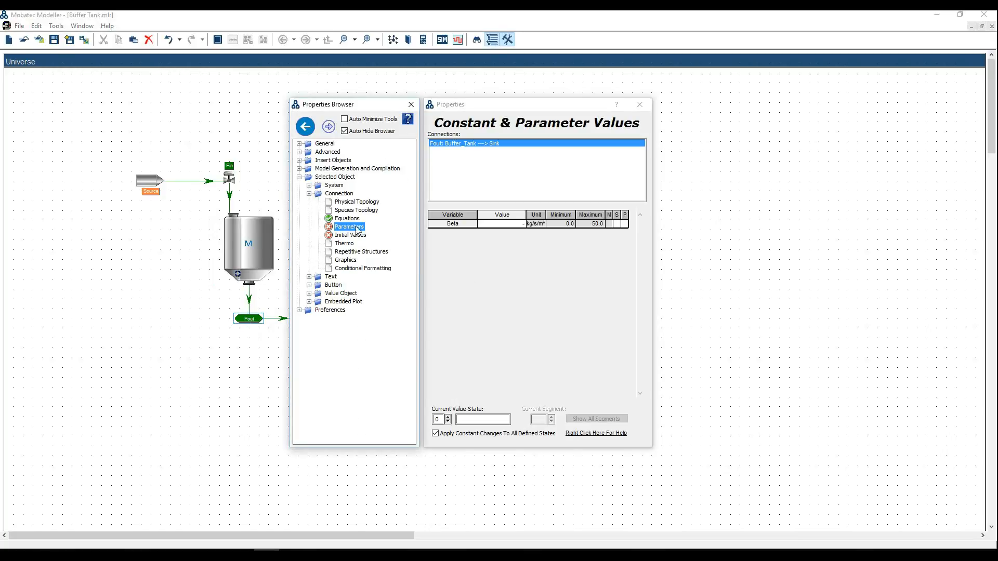
{"action": "left_click", "coordinate": [508, 224]}
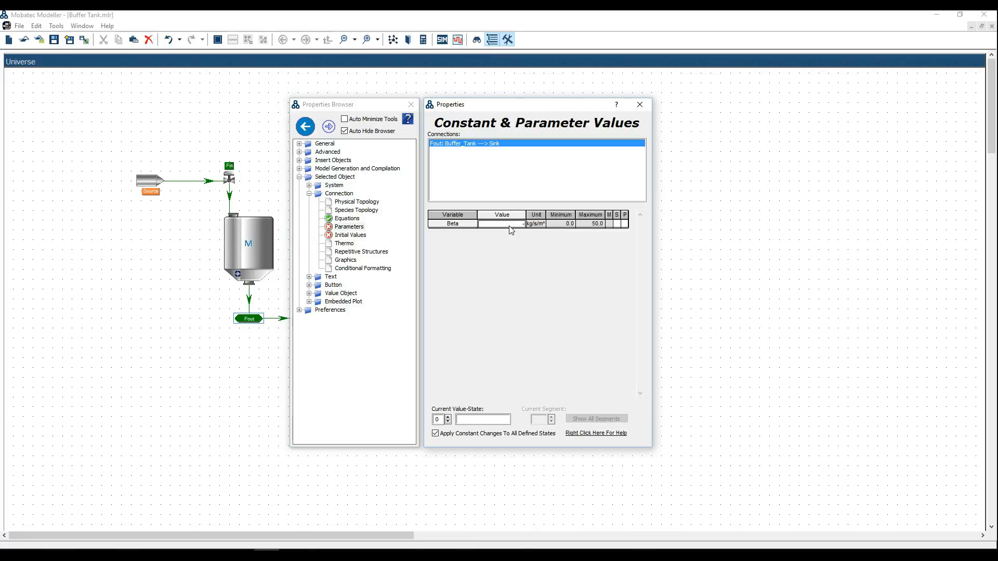
{"action": "type", "text": "20"}
{"action": "key", "text": "Return"}
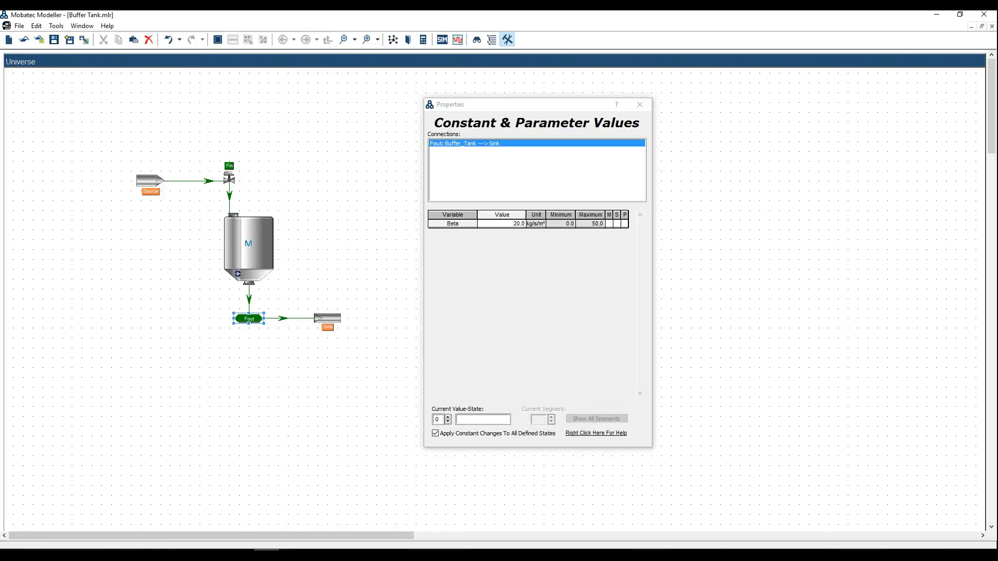
Step: Consult the initial conditions page in the handbook PDF and calculate the initial values of the Fin connection in Mobatec Modeller
{"action": "left_click", "coordinate": [318, 556]}
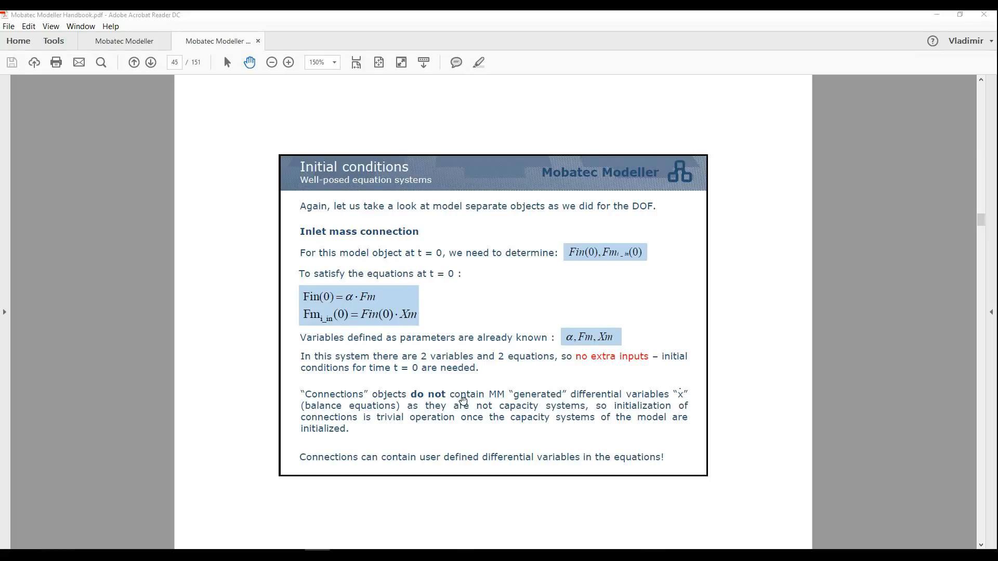
{"action": "left_click", "coordinate": [267, 555]}
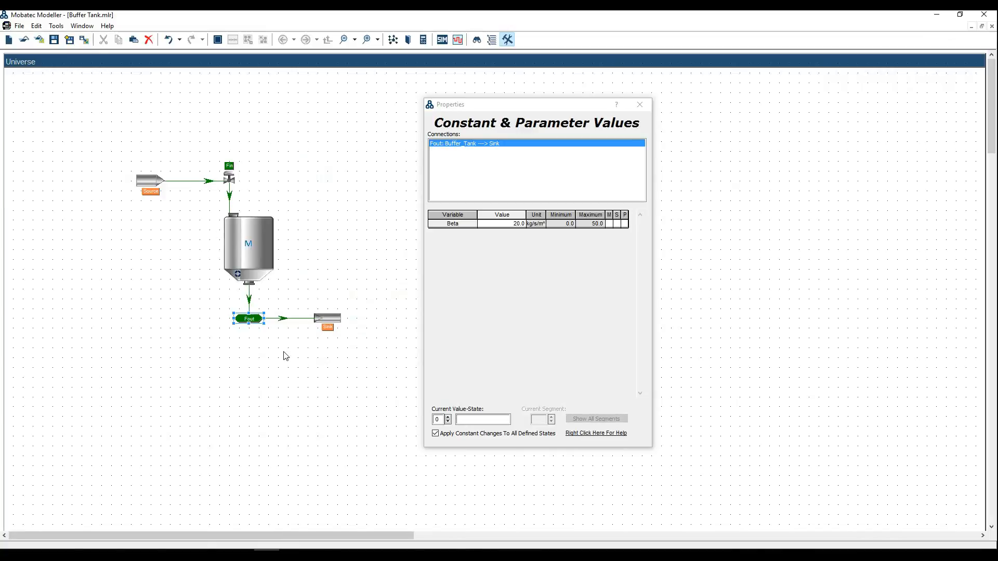
{"action": "left_click", "coordinate": [229, 180]}
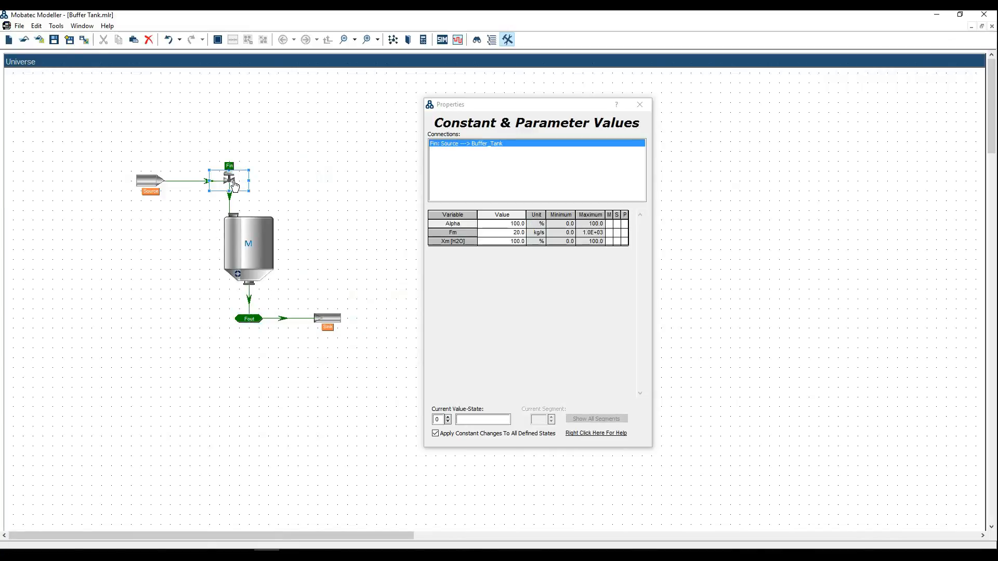
{"action": "mouse_move", "coordinate": [422, 238]}
{"action": "left_click", "coordinate": [358, 235]}
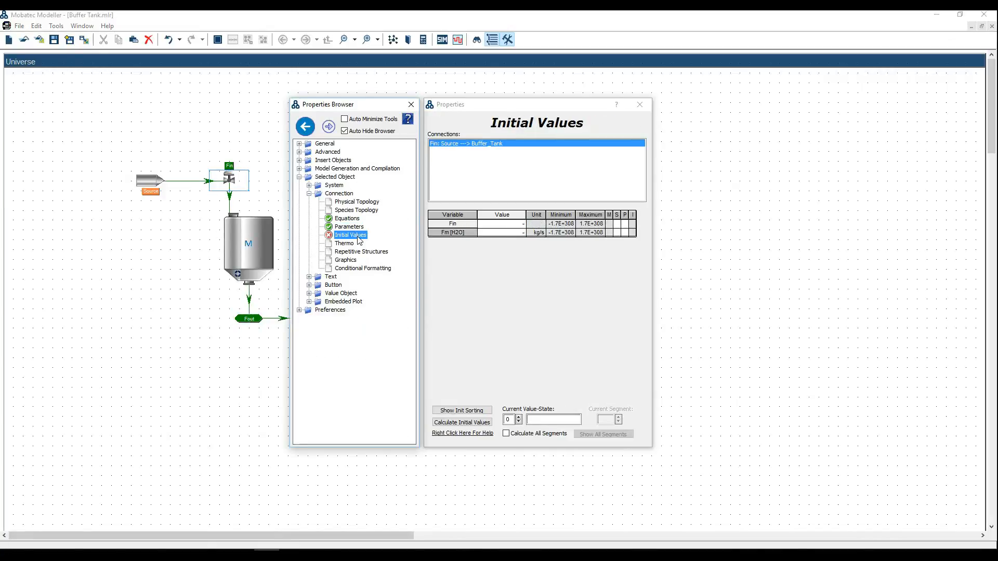
{"action": "left_click", "coordinate": [468, 424]}
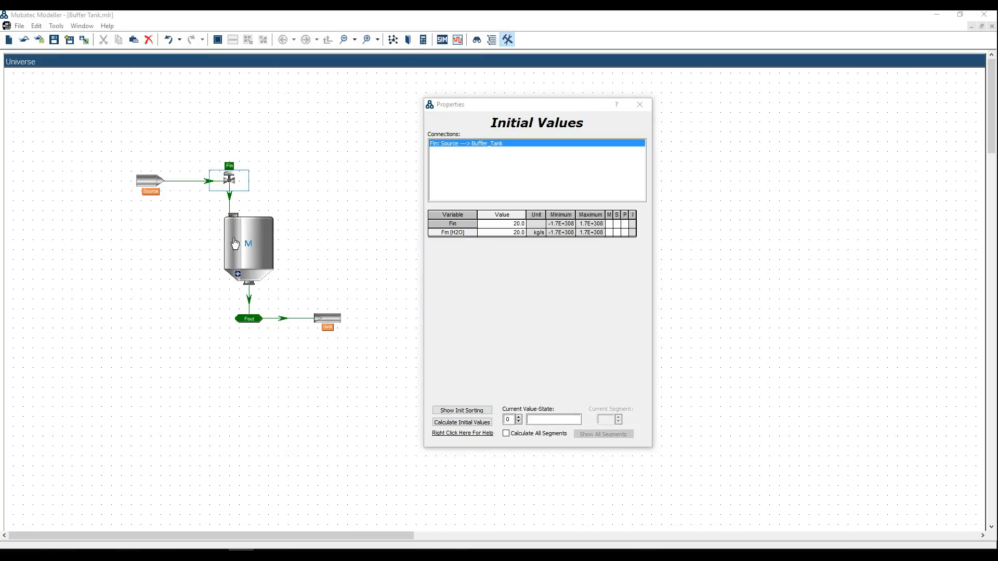
Step: Set the buffer tank's level L to 2.0 m as the initial condition and calculate the initial values of the tank and the Fout connection
{"action": "left_click", "coordinate": [235, 240]}
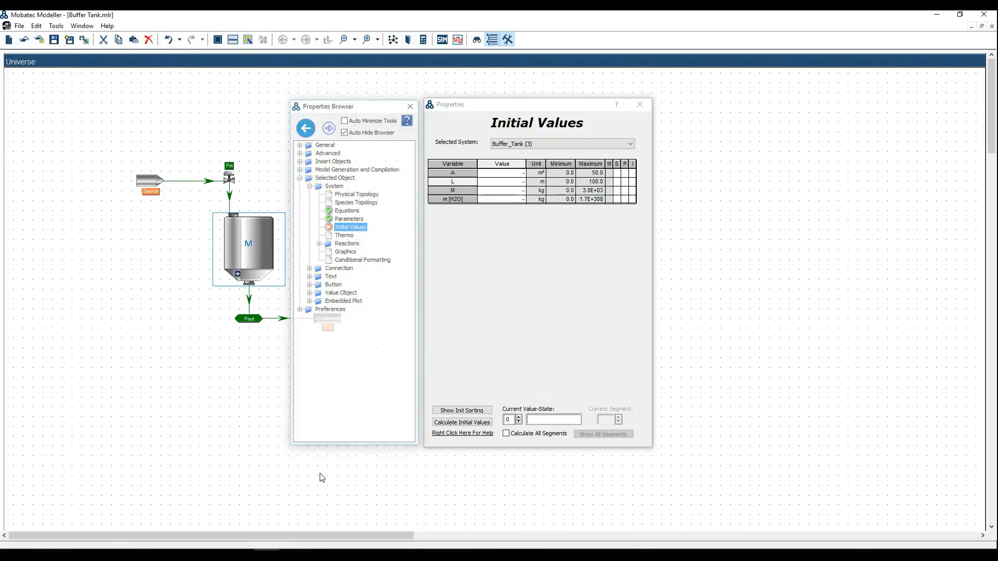
{"action": "left_click", "coordinate": [266, 554]}
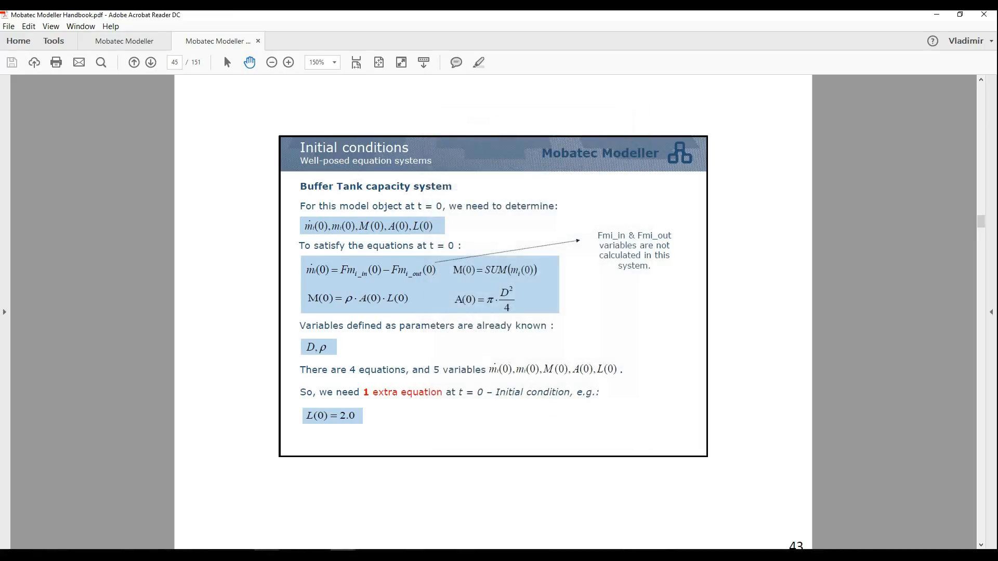
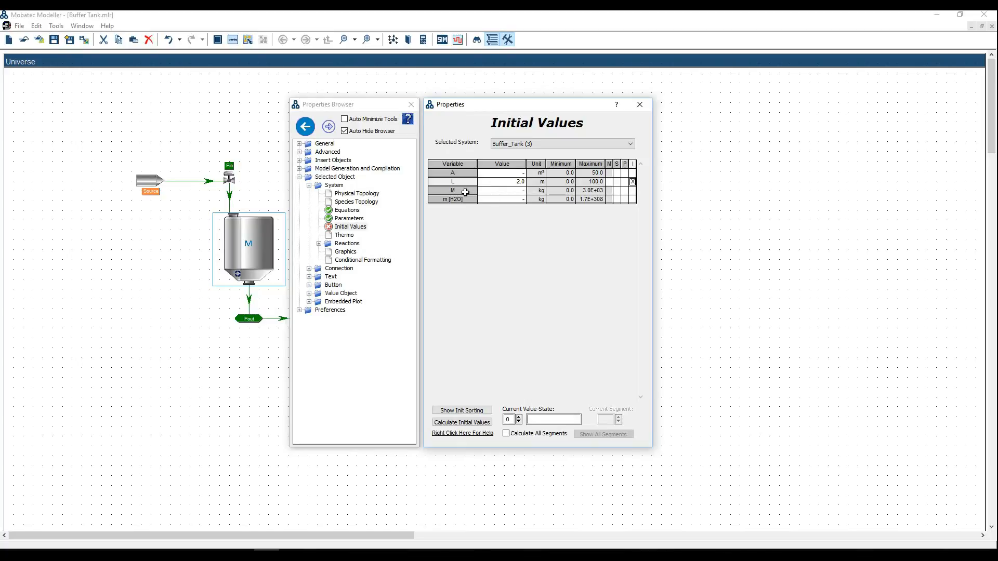
{"action": "left_click", "coordinate": [454, 424]}
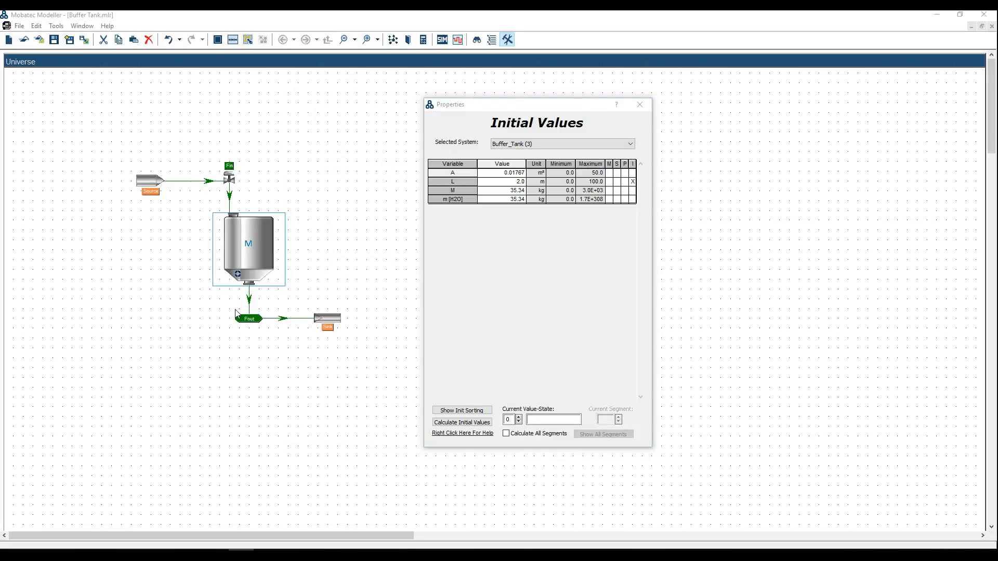
{"action": "left_click", "coordinate": [251, 319]}
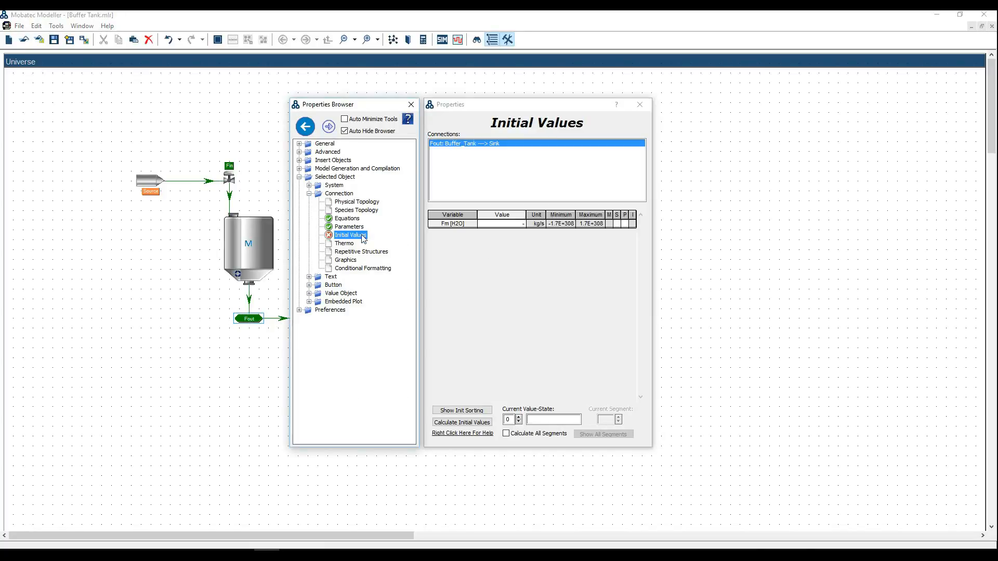
{"action": "left_click", "coordinate": [460, 424]}
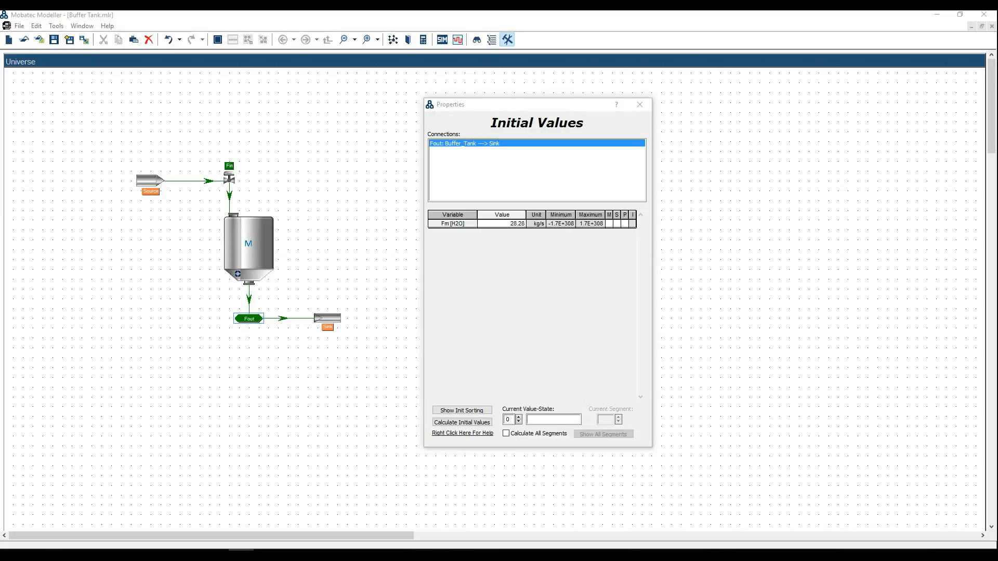
Step: Review the buffer tank's equation definitions, sorting and referencing, and parameter and variable values, recalculating its initial values
{"action": "left_click", "coordinate": [257, 257]}
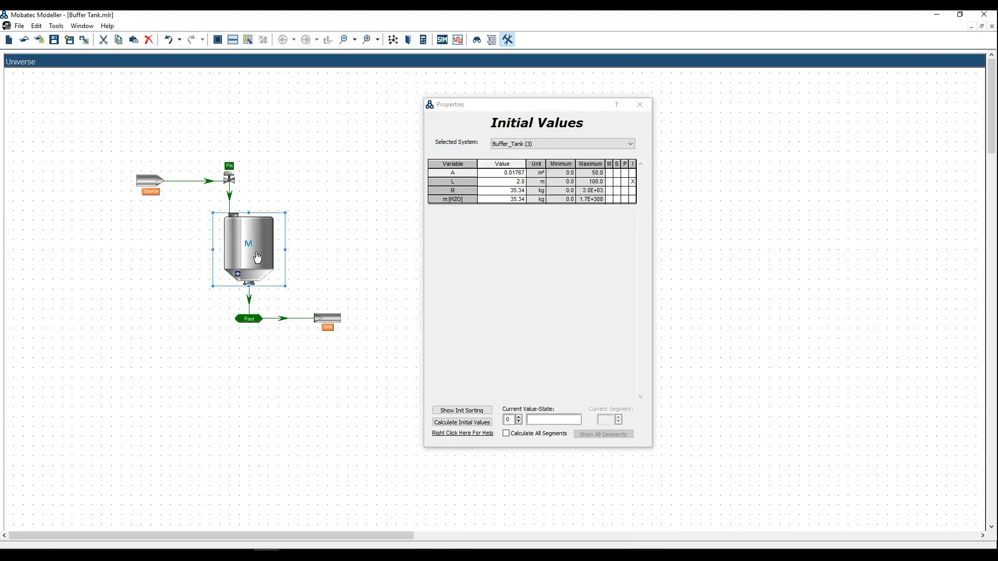
{"action": "mouse_move", "coordinate": [497, 271]}
{"action": "left_click", "coordinate": [351, 211]}
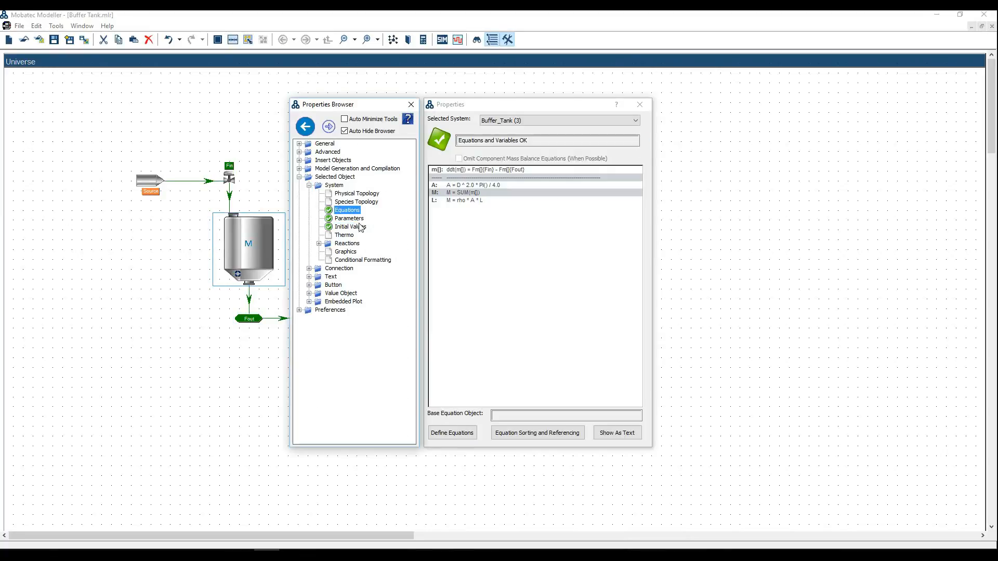
{"action": "left_click", "coordinate": [451, 433]}
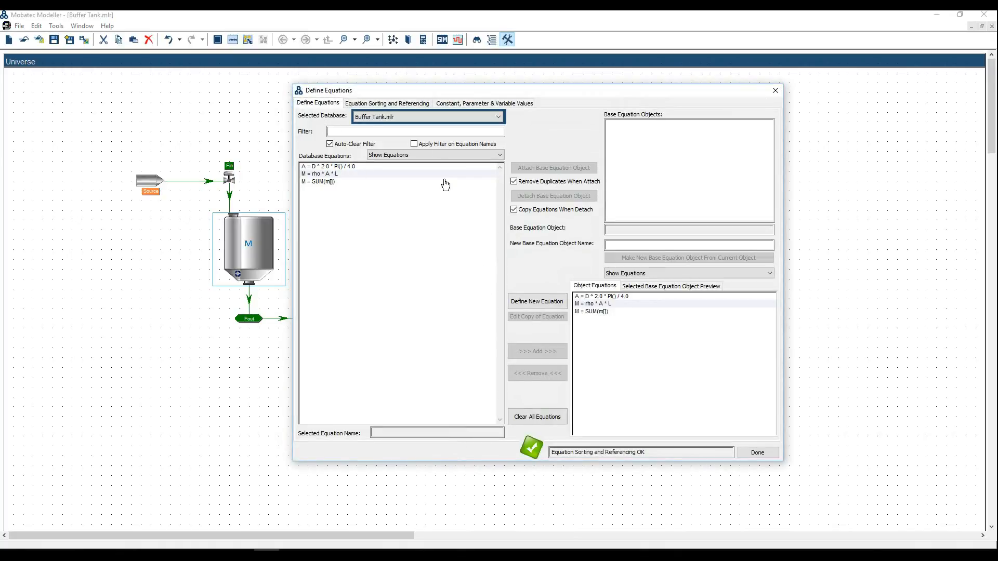
{"action": "left_click", "coordinate": [399, 103]}
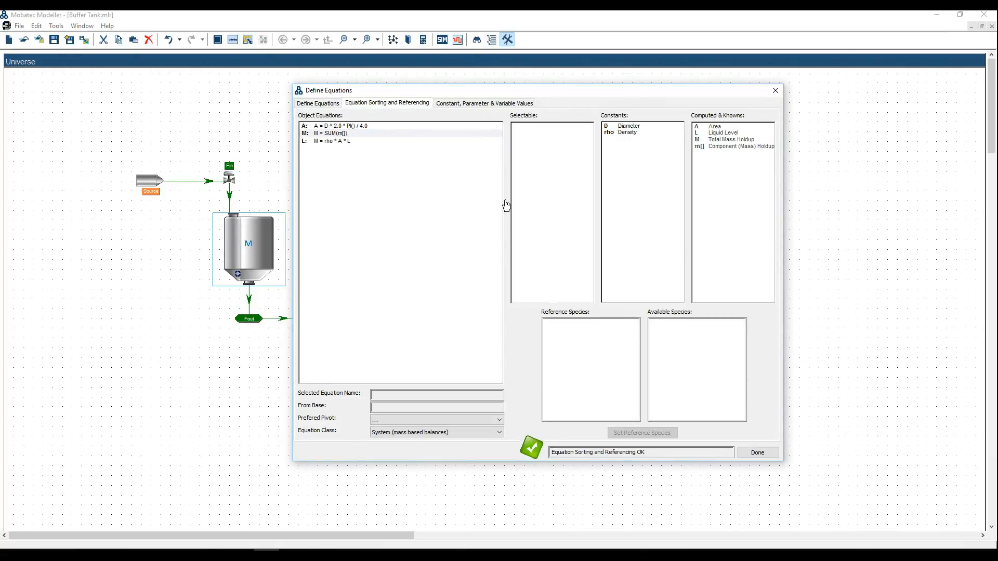
{"action": "left_click", "coordinate": [473, 104]}
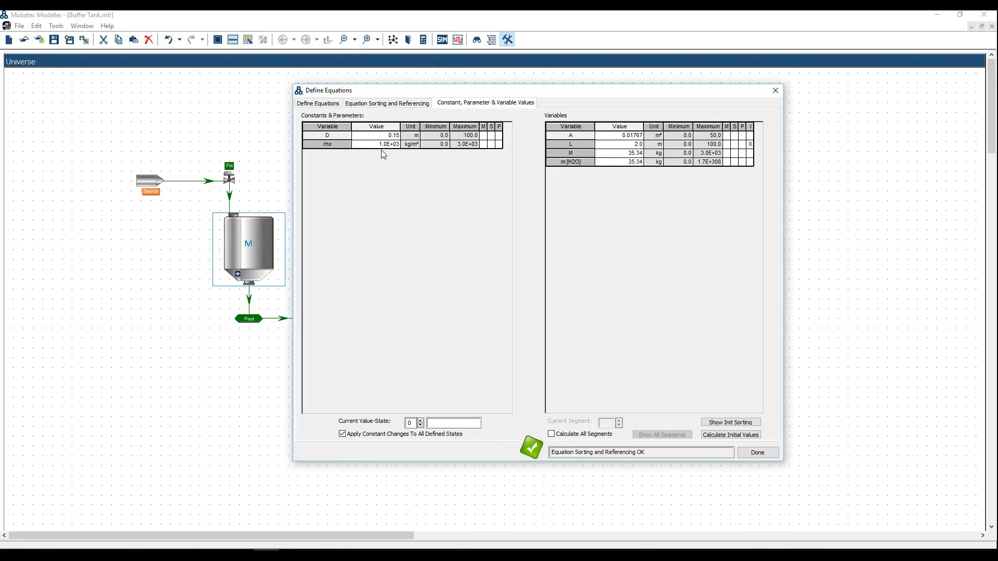
{"action": "left_click", "coordinate": [712, 433]}
{"action": "left_click", "coordinate": [775, 90]}
Step: Switch to the tutorial PDF in Acrobat Reader, consult the section on running a dynamic simulation, and return to Mobatec Modeller
{"action": "left_click", "coordinate": [242, 553]}
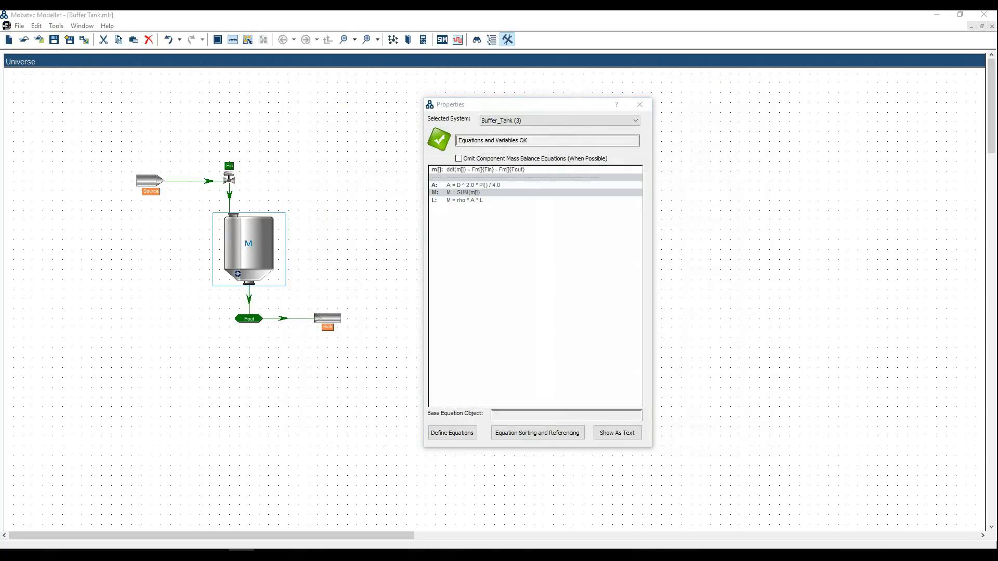
{"action": "left_click", "coordinate": [267, 553]}
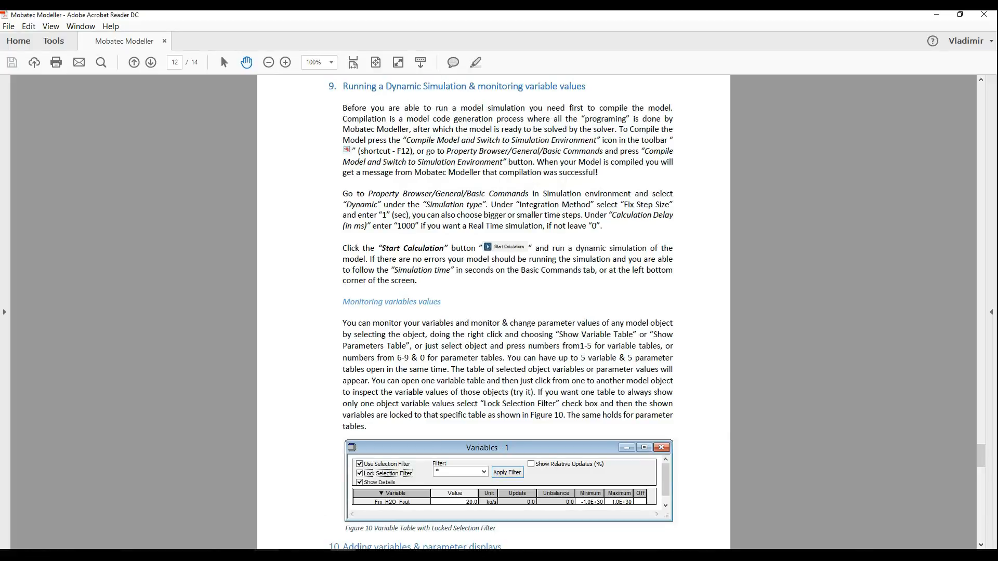
{"action": "left_click", "coordinate": [267, 554]}
{"action": "left_click", "coordinate": [242, 554]}
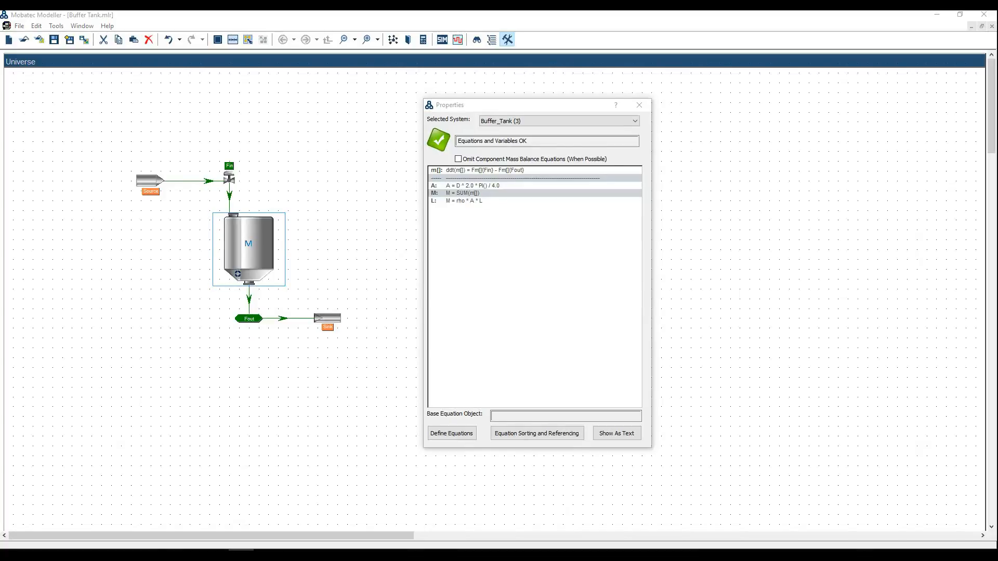
{"action": "left_click", "coordinate": [145, 256]}
{"action": "left_click_drag", "start_coordinate": [76, 139], "coordinate": [357, 375]}
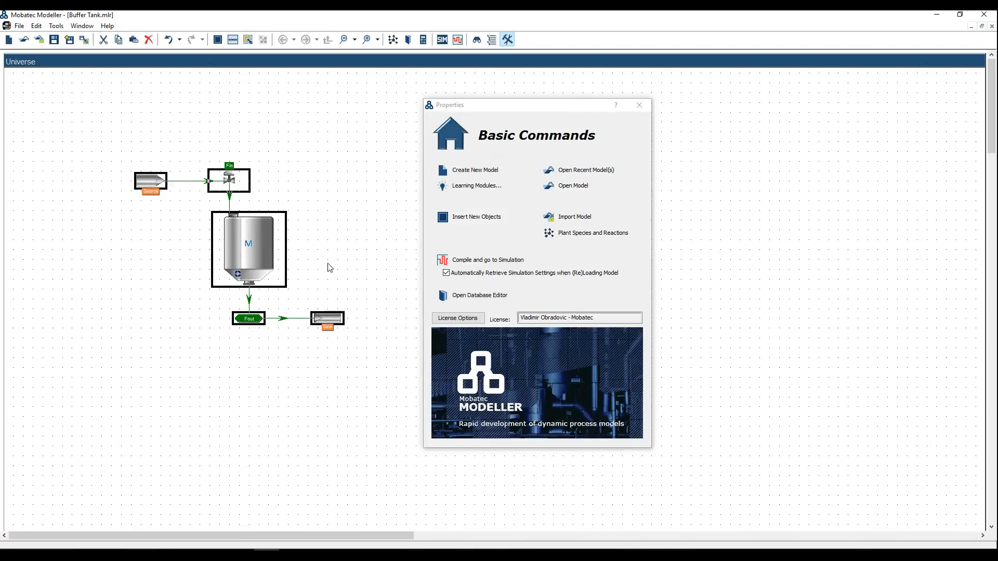
{"action": "left_click", "coordinate": [334, 246]}
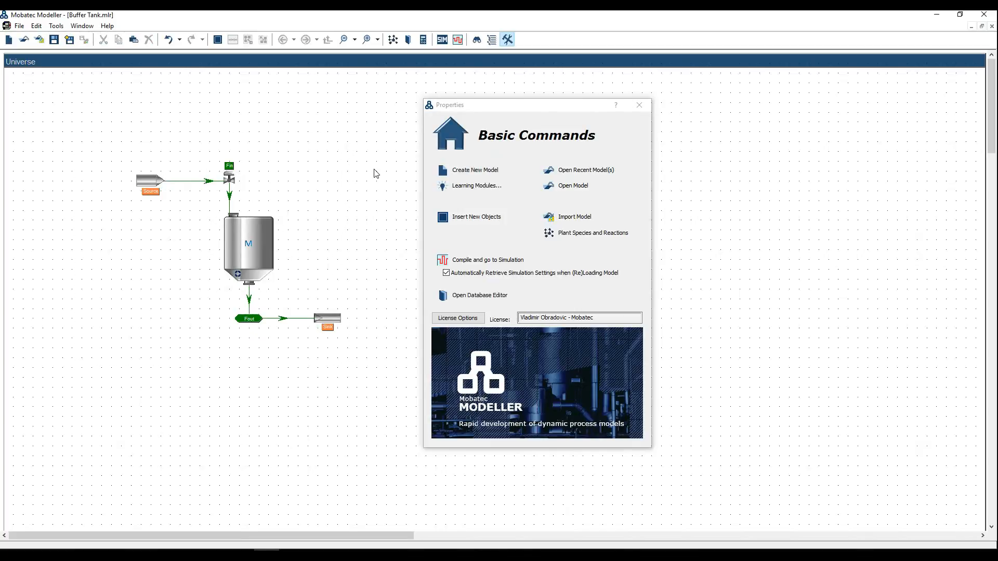
Step: Compile the buffer tank model into the simulation environment and set the calculation delay to 1000 ms
{"action": "mouse_move", "coordinate": [469, 175]}
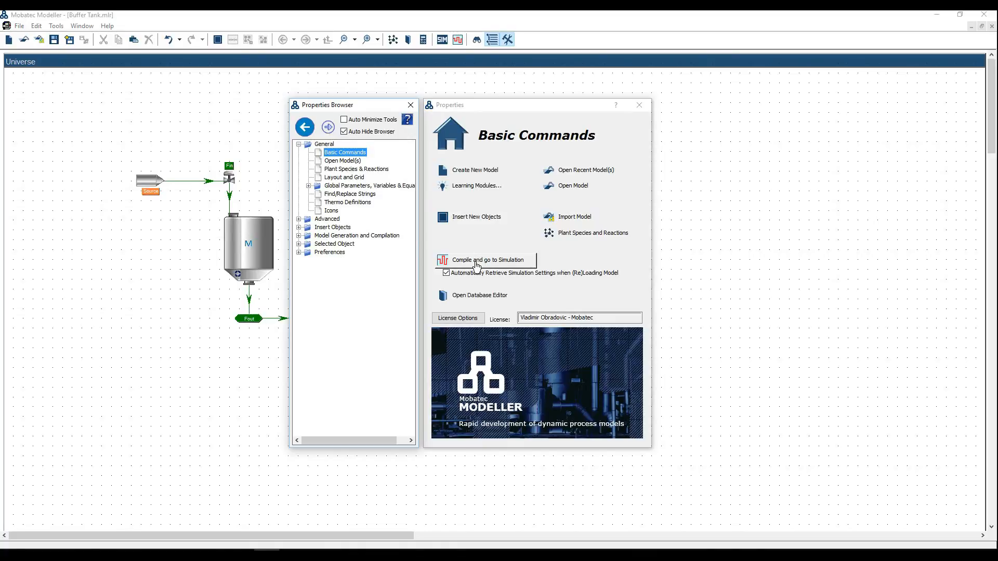
{"action": "left_click", "coordinate": [457, 44]}
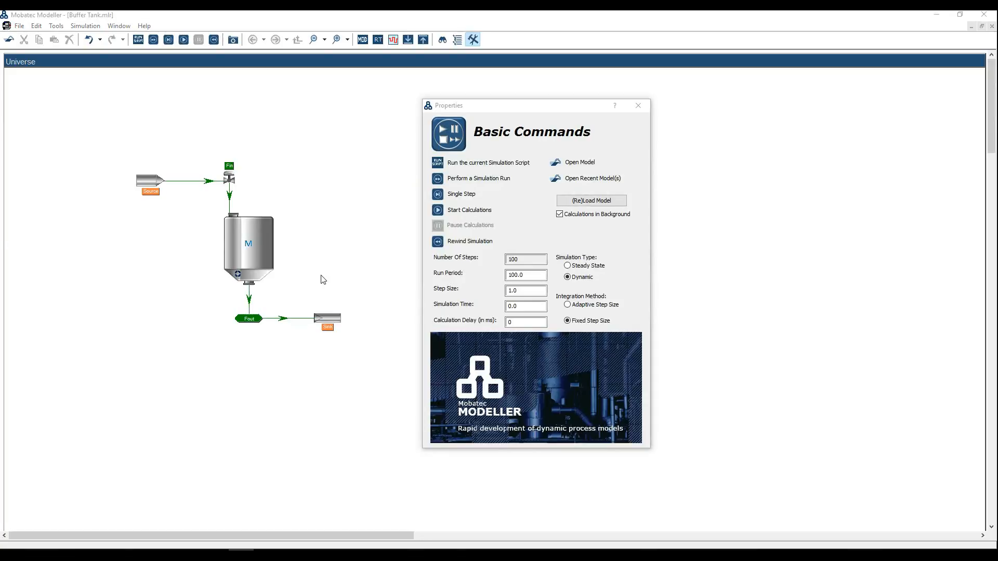
{"action": "mouse_move", "coordinate": [500, 292]}
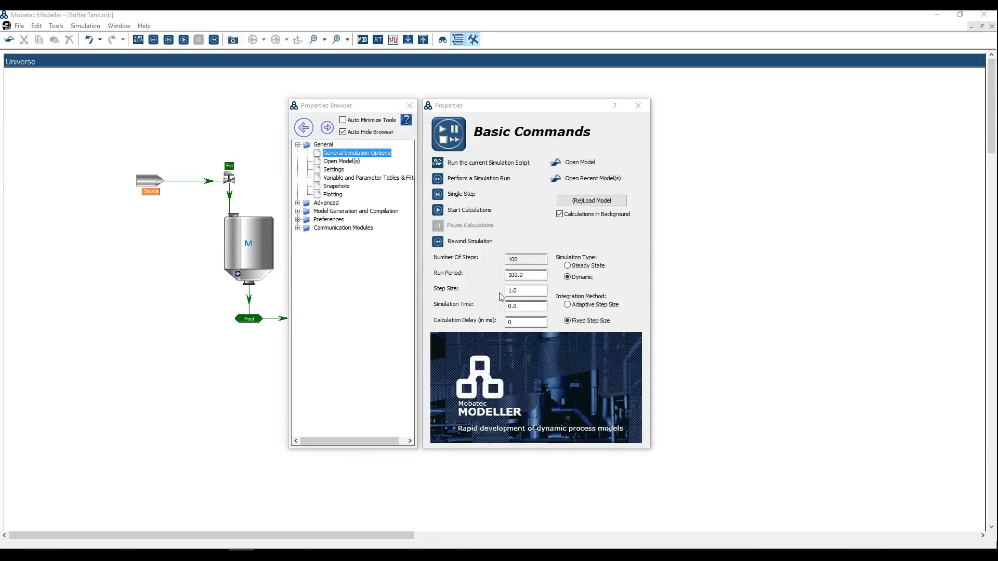
{"action": "left_click", "coordinate": [517, 323]}
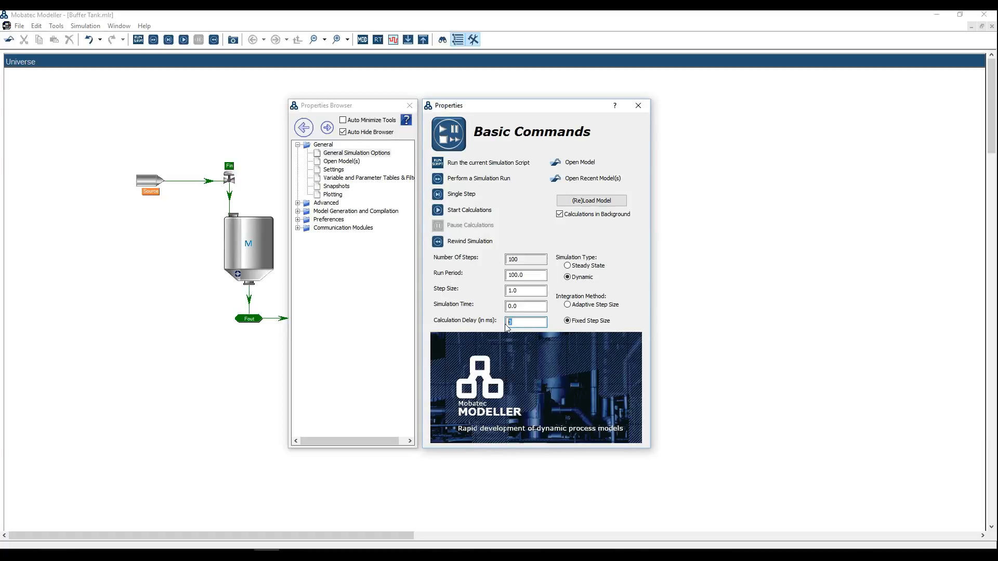
{"action": "type", "text": "1000"}
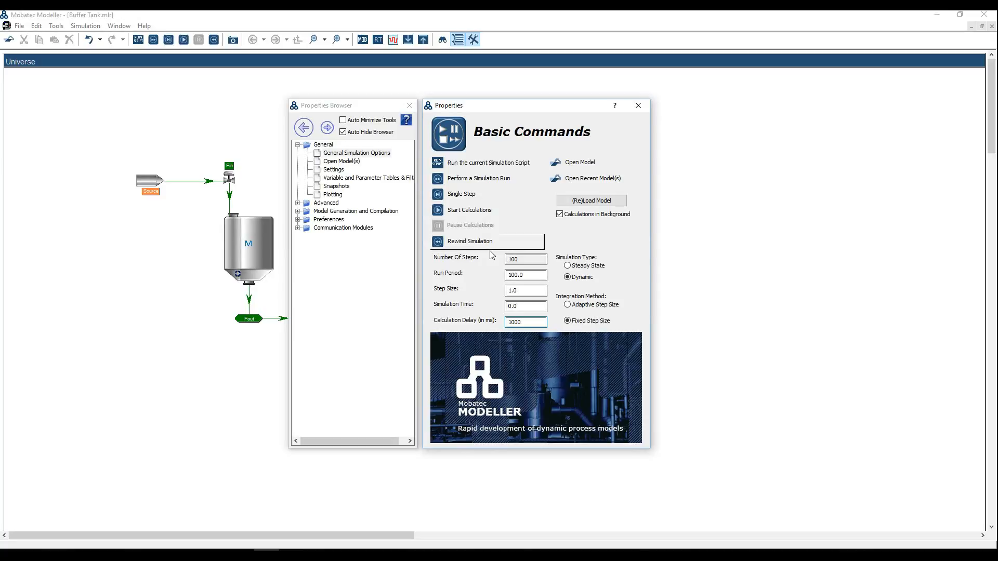
Step: Start the dynamic simulation calculations and move the Properties window farther away from the flowsheet
{"action": "left_click", "coordinate": [470, 216]}
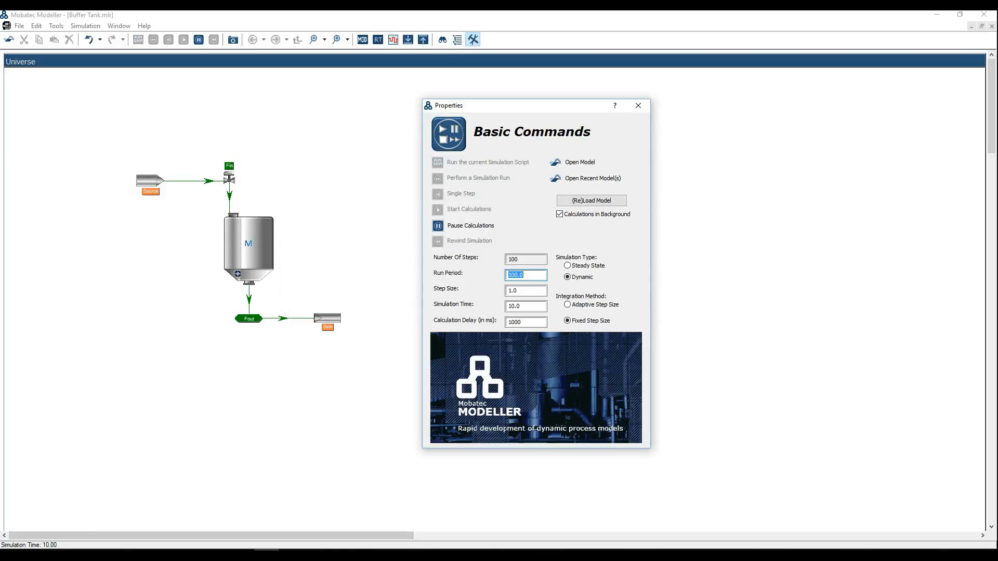
{"action": "mouse_move", "coordinate": [401, 139]}
{"action": "left_click_drag", "start_coordinate": [471, 109], "coordinate": [709, 115]}
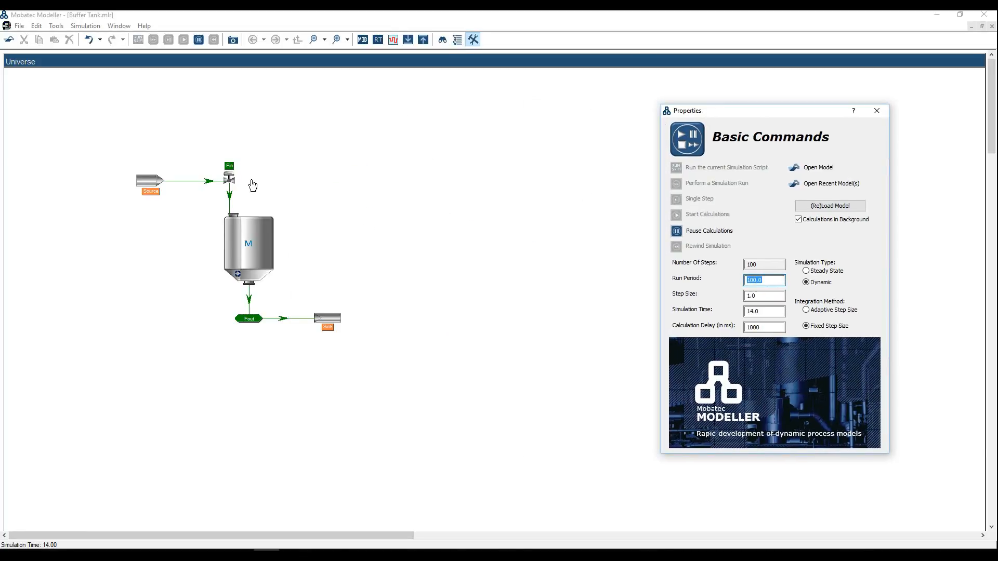
Step: Show variable table 1 for the buffer tank and place it, reduced in height, beside the tank on the flowsheet
{"action": "left_click", "coordinate": [269, 241]}
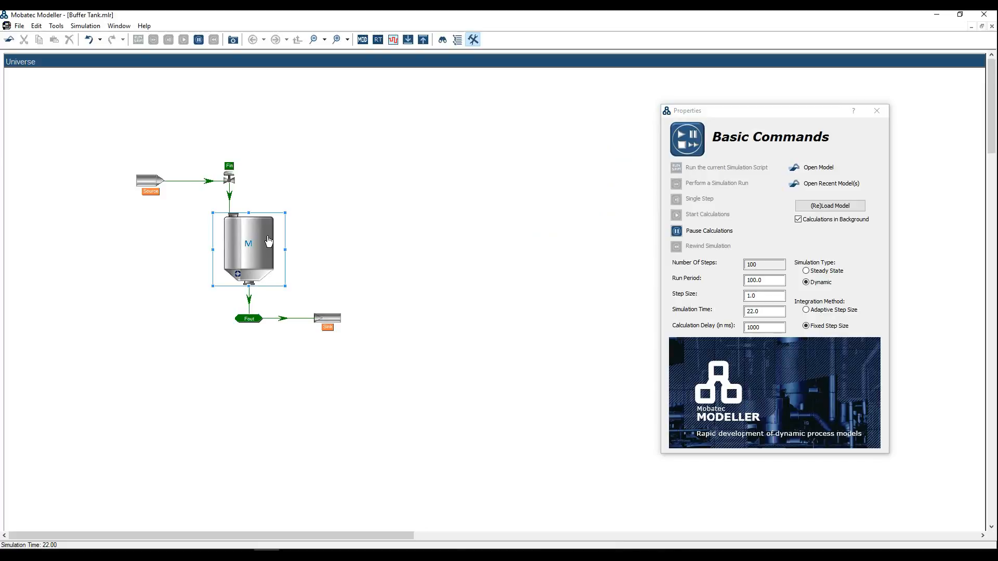
{"action": "right_click", "coordinate": [269, 241]}
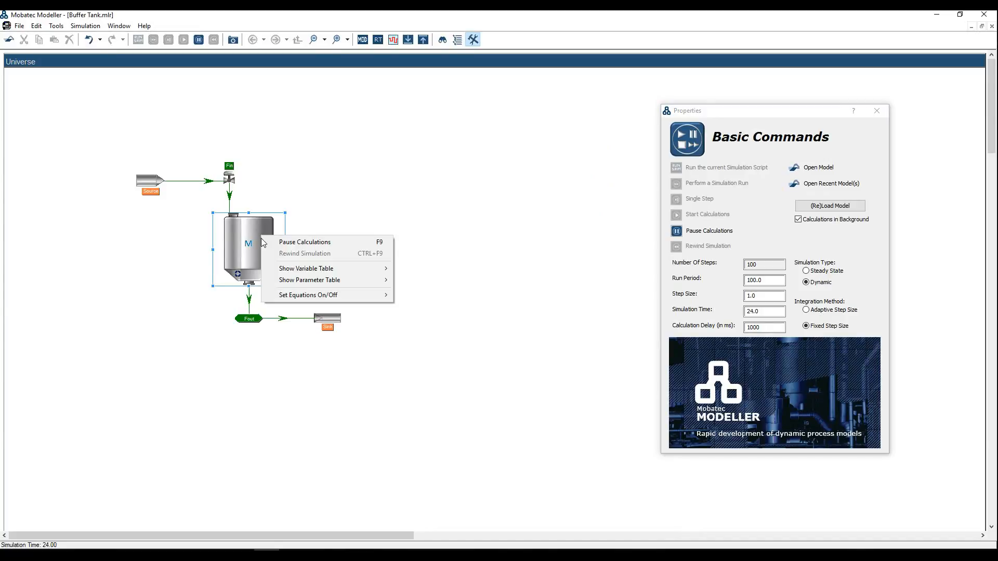
{"action": "mouse_move", "coordinate": [281, 270]}
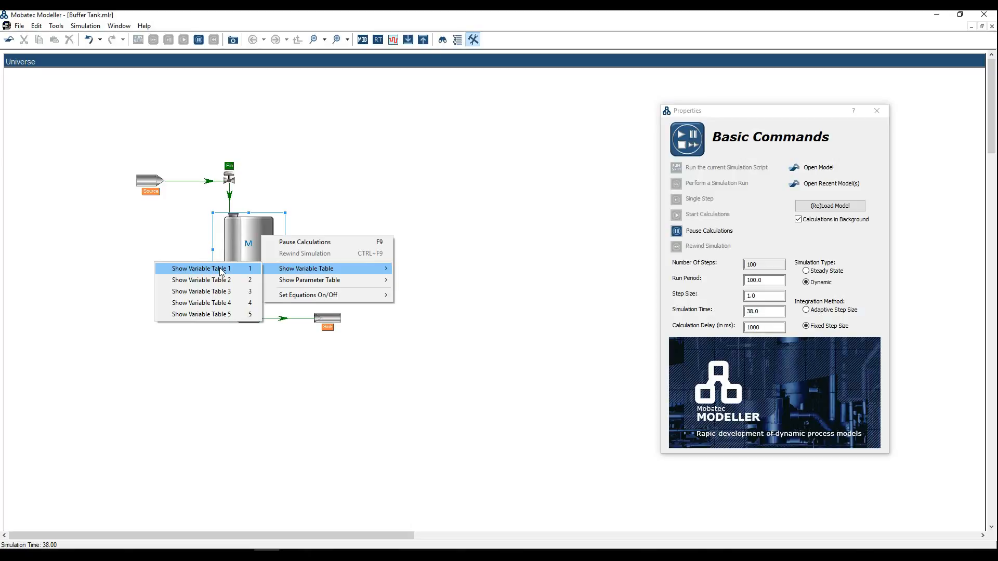
{"action": "left_click", "coordinate": [221, 271]}
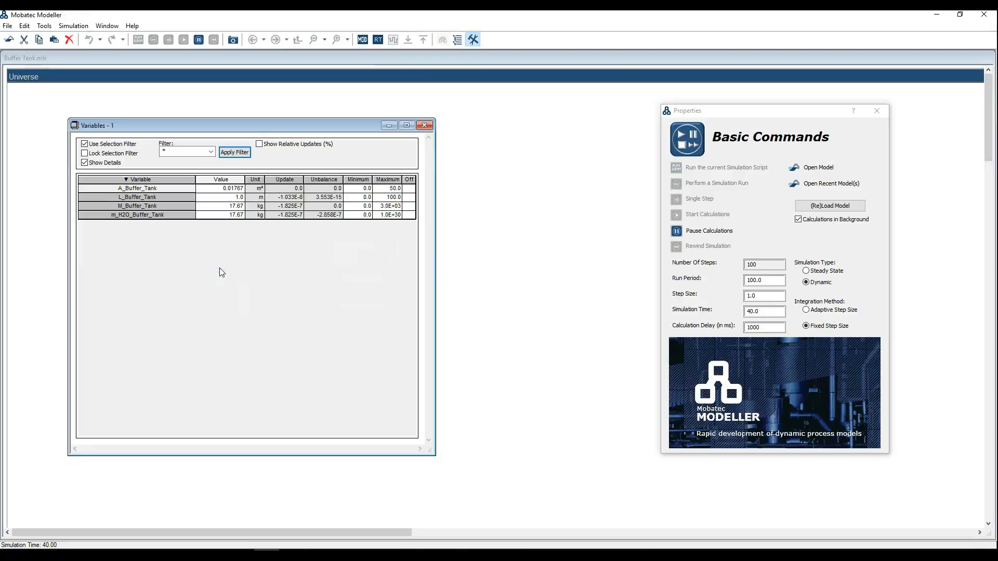
{"action": "left_click_drag", "start_coordinate": [245, 130], "coordinate": [444, 160]}
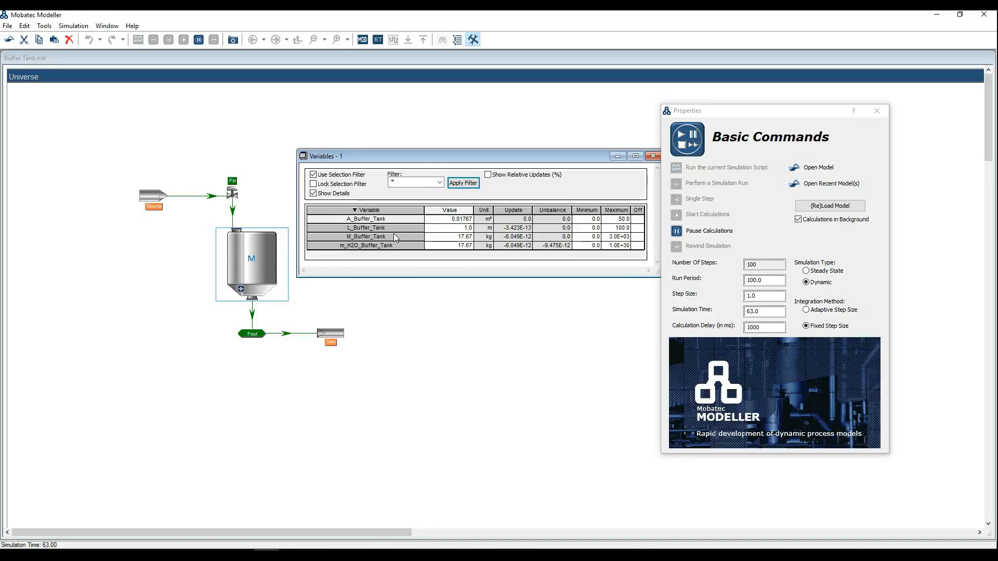
Step: Inspect the Fin and Fout flow variables in variable table 1, and lock its selection filter on Fin
{"action": "left_click", "coordinate": [239, 200]}
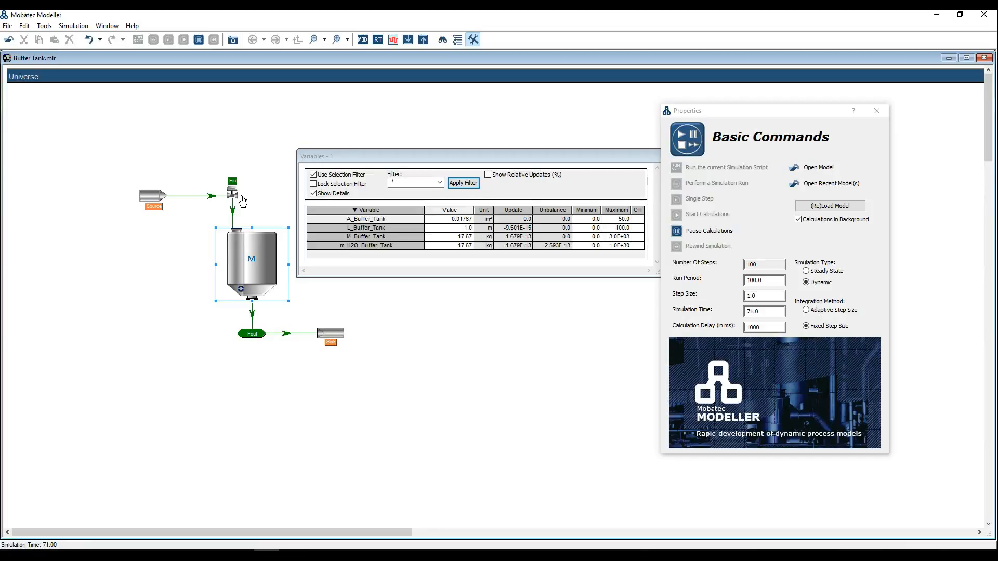
{"action": "left_click", "coordinate": [324, 156]}
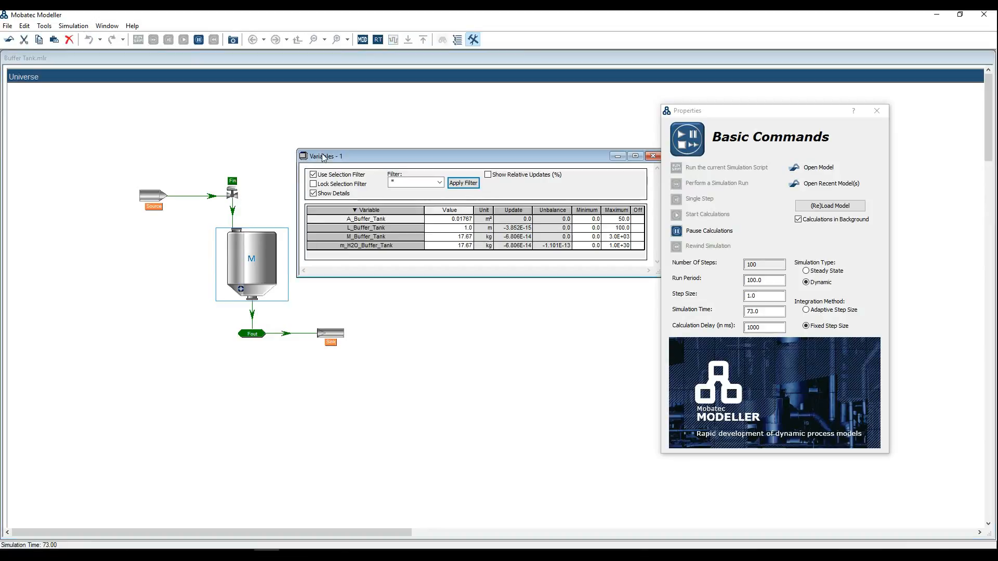
{"action": "left_click", "coordinate": [238, 197]}
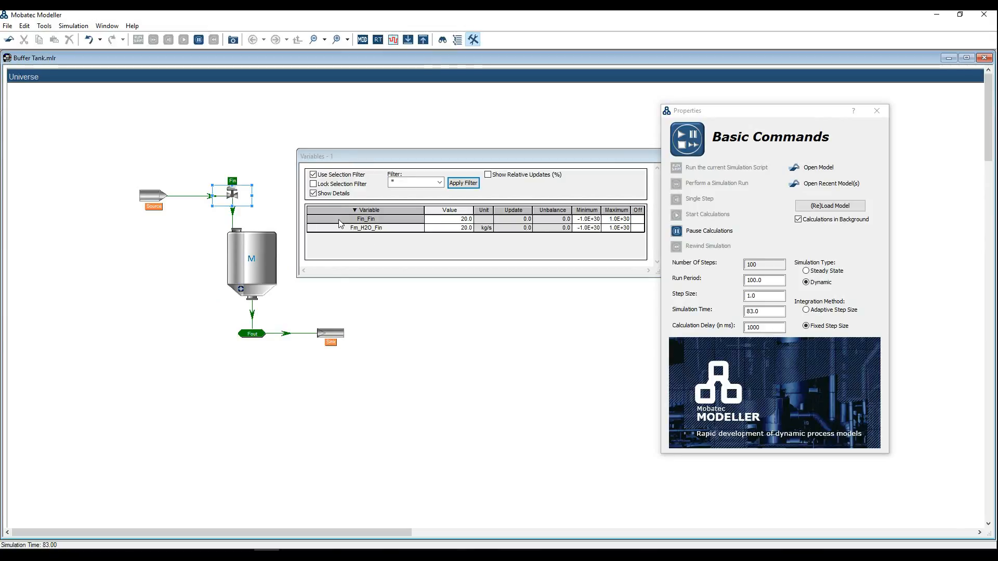
{"action": "left_click", "coordinate": [258, 336]}
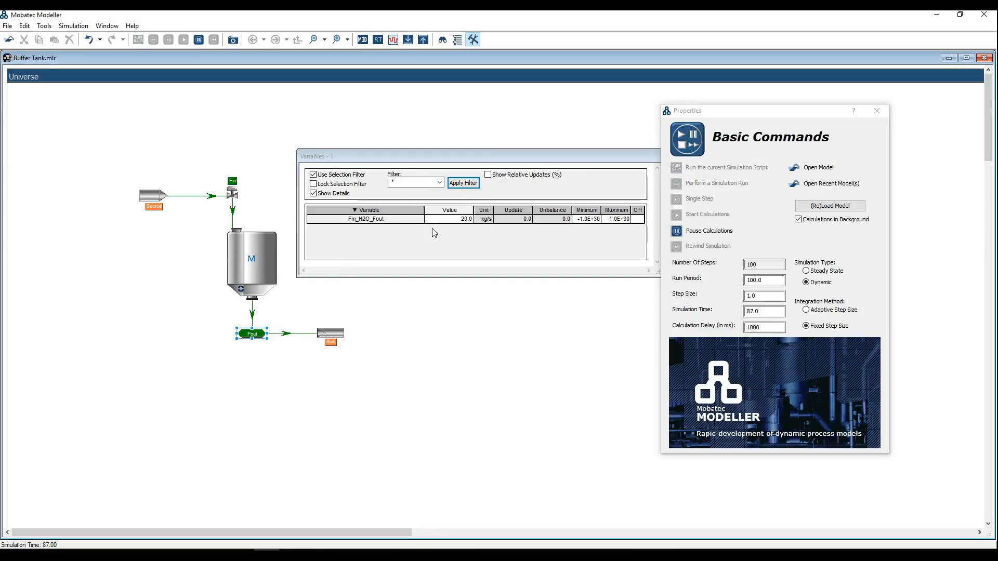
{"action": "left_click", "coordinate": [246, 201]}
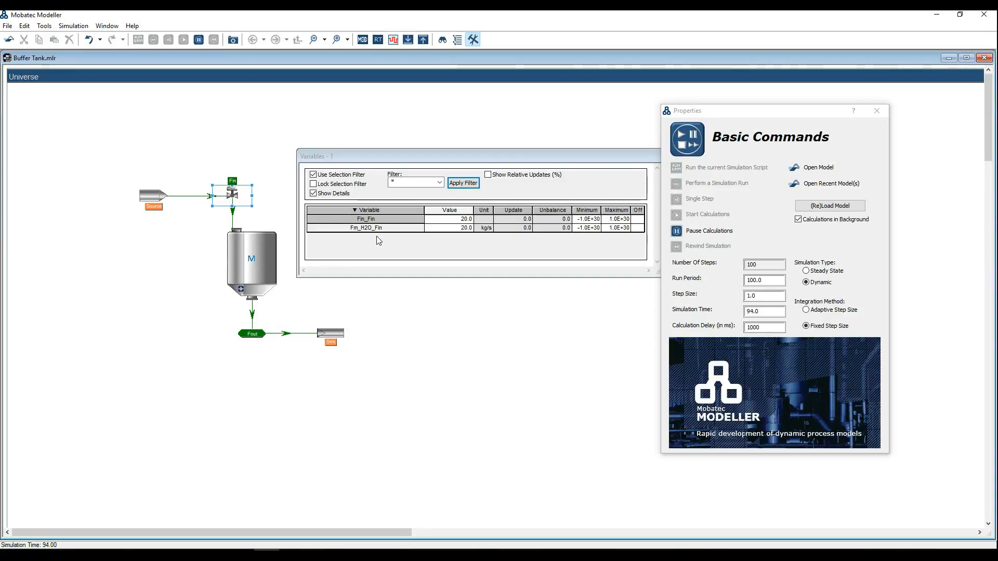
{"action": "left_click", "coordinate": [314, 184]}
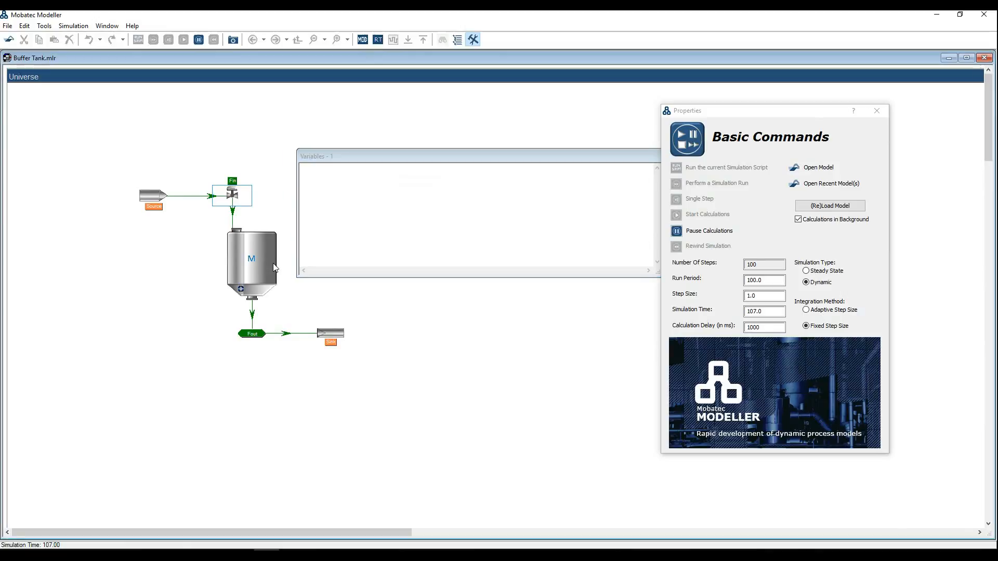
Step: Open variable table 2 for the buffer tank, place it below the Fin table, and lock its selection filter
{"action": "left_click", "coordinate": [268, 277]}
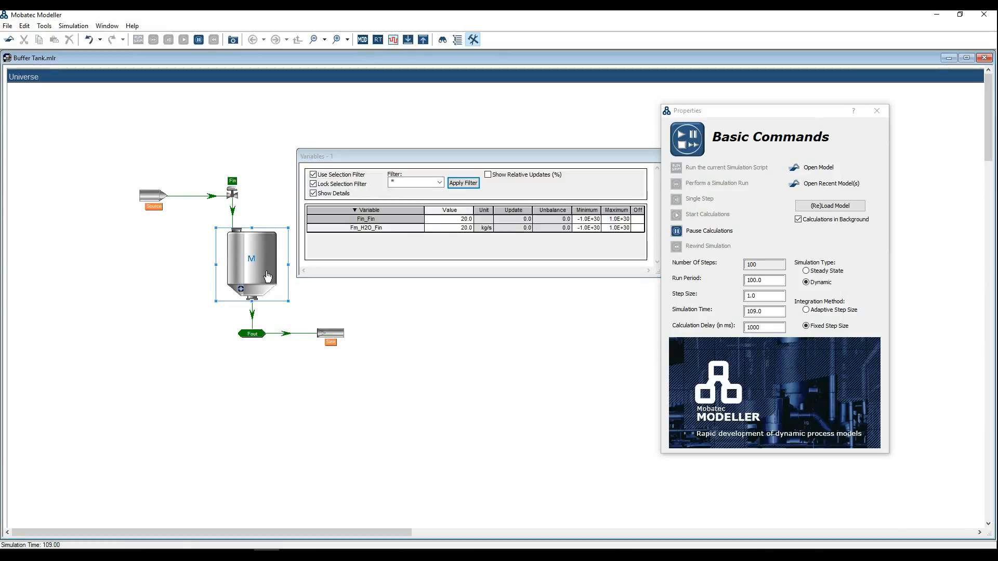
{"action": "double_click", "coordinate": [267, 276]}
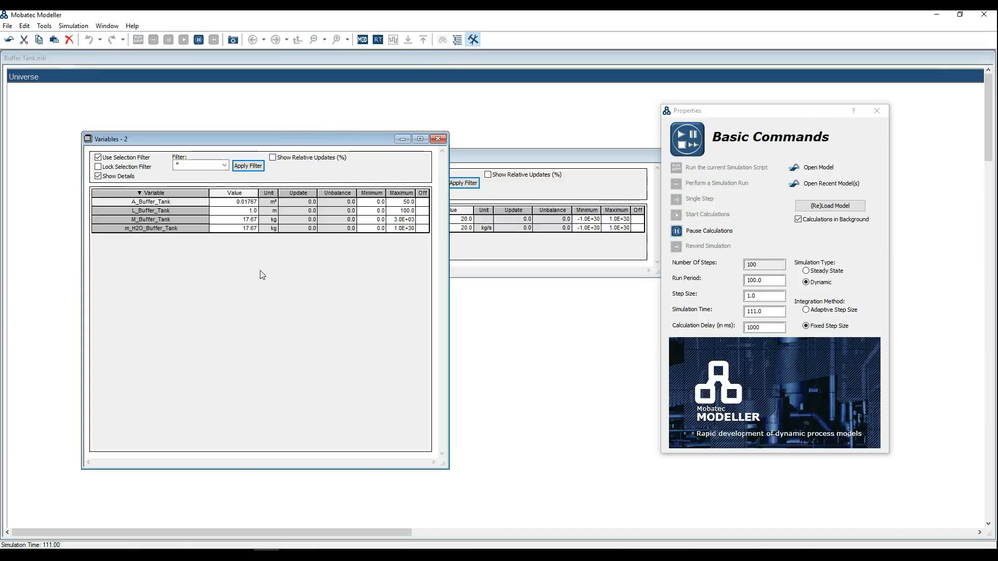
{"action": "left_click_drag", "start_coordinate": [263, 134], "coordinate": [571, 286]}
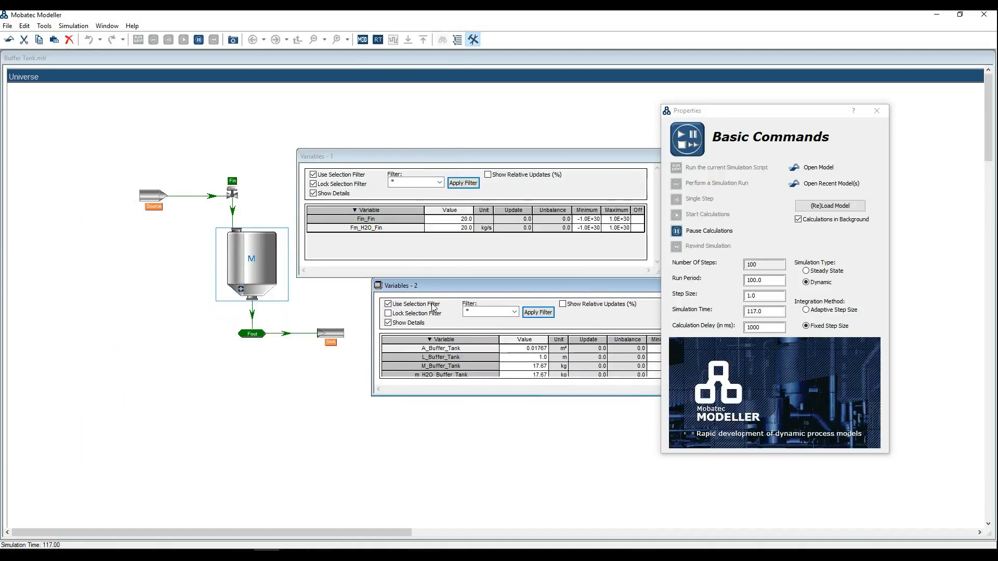
{"action": "left_click", "coordinate": [387, 314]}
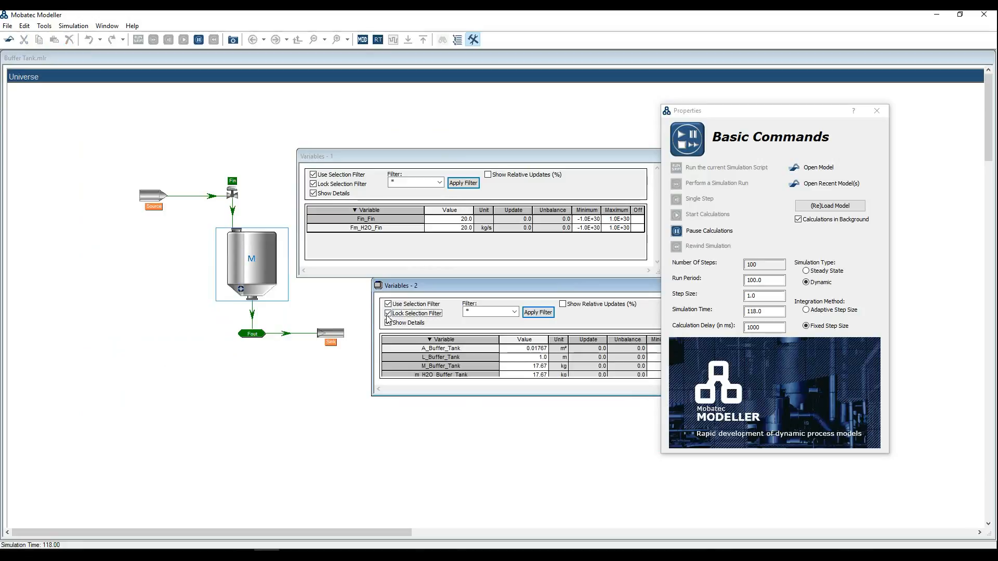
Step: Open variable table 3 for the Fout connection, place it below the tank's table, and lock its selection filter
{"action": "left_click", "coordinate": [260, 342]}
{"action": "left_click", "coordinate": [257, 338]}
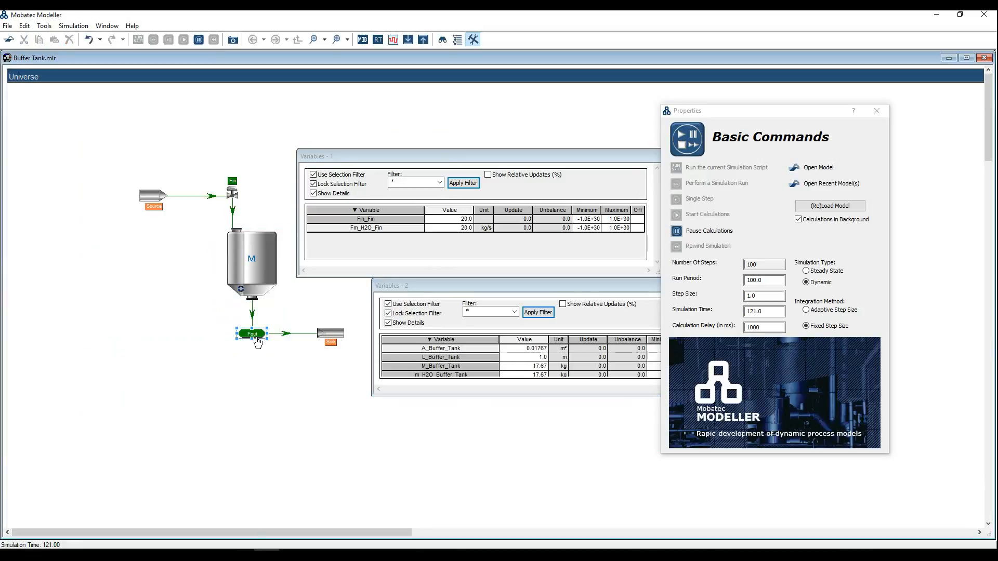
{"action": "double_click", "coordinate": [257, 339]}
{"action": "left_click_drag", "start_coordinate": [323, 152], "coordinate": [359, 423]}
{"action": "left_click", "coordinate": [111, 422]}
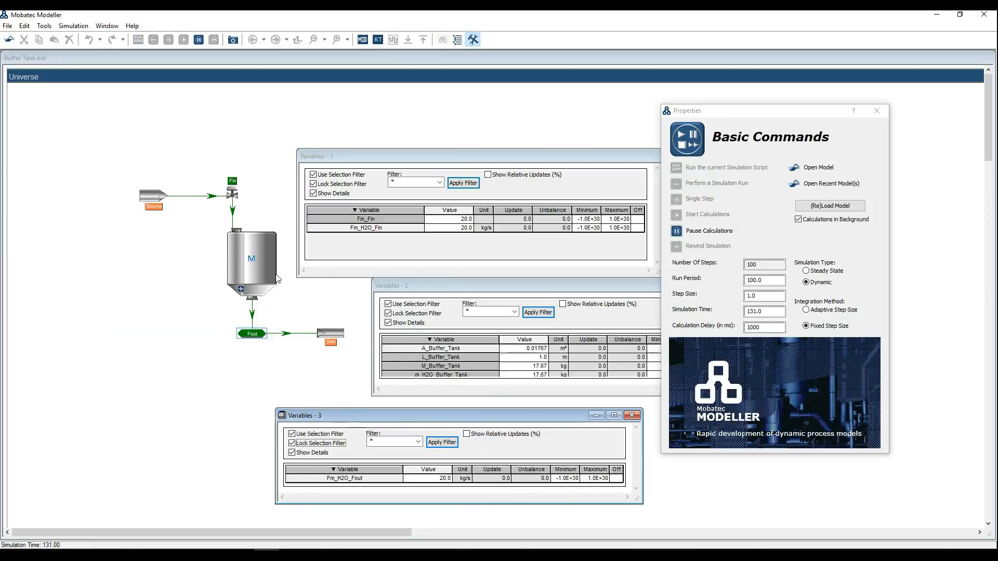
Step: Show parameter table 1 for the Fin valve, place it compactly above the flowsheet, and lock its selection filter
{"action": "left_click", "coordinate": [234, 198]}
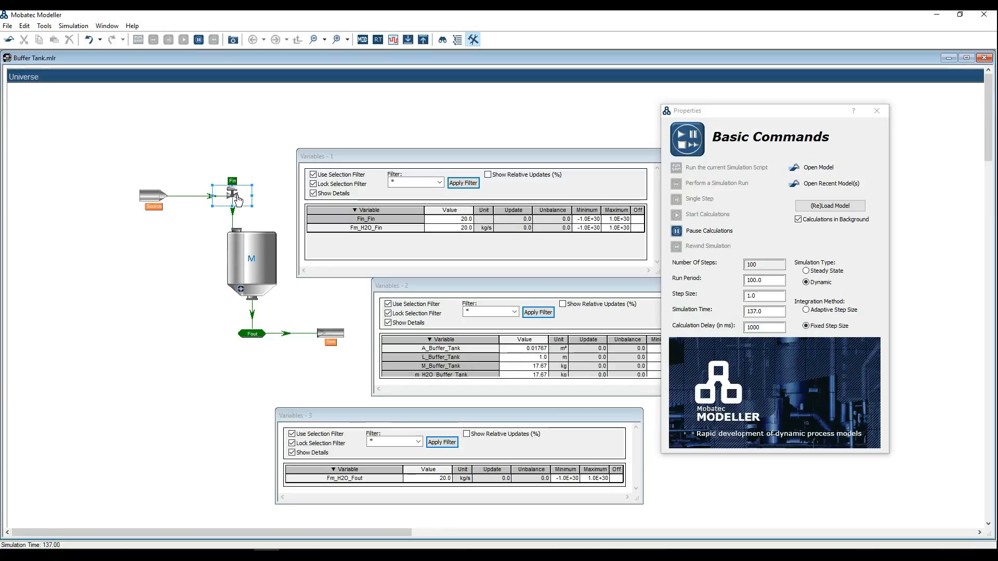
{"action": "right_click", "coordinate": [233, 195]}
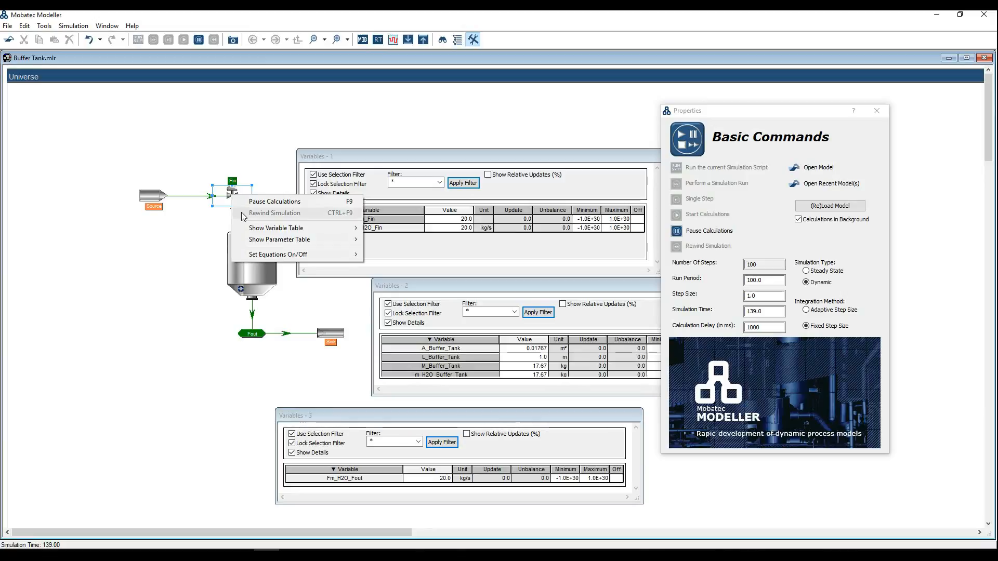
{"action": "mouse_move", "coordinate": [254, 239]}
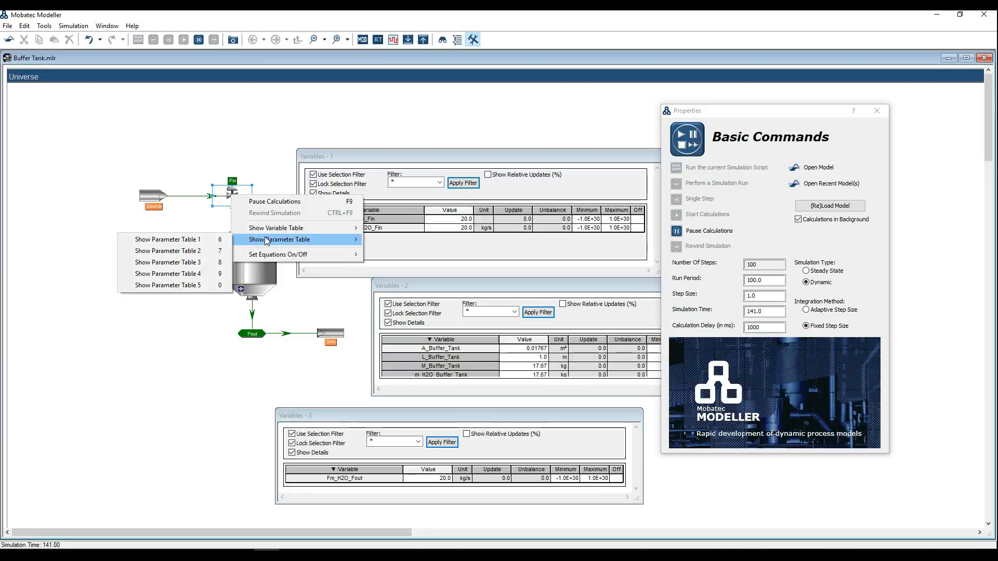
{"action": "left_click", "coordinate": [193, 240]}
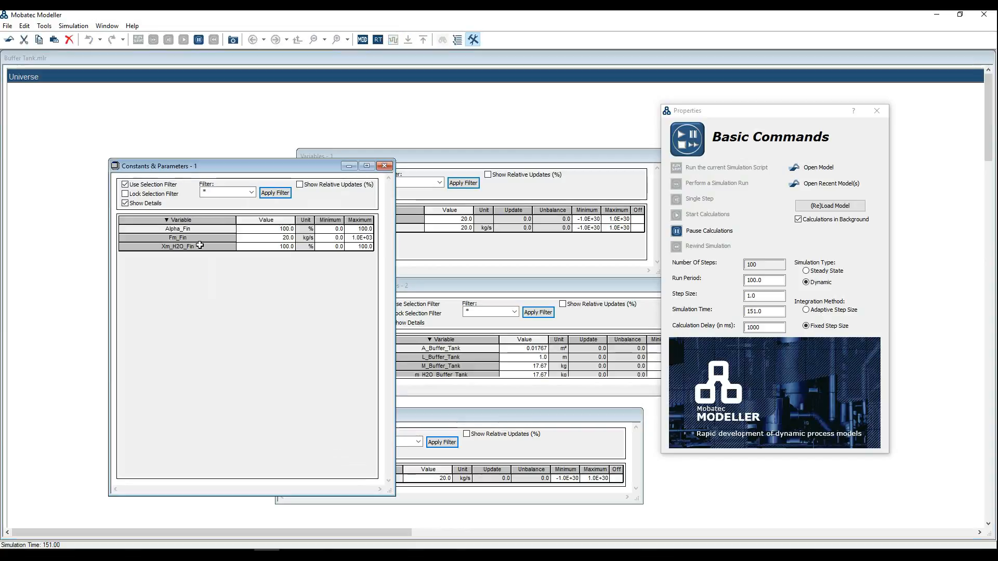
{"action": "left_click_drag", "start_coordinate": [258, 164], "coordinate": [173, 61]}
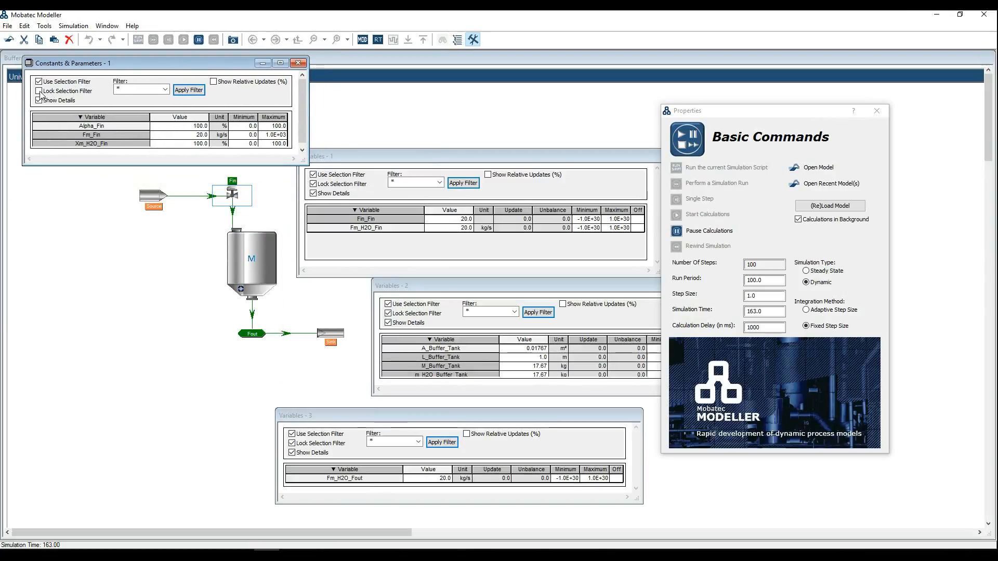
Step: Set the inlet mass flow Fm_Fin to 30 kg/s, let the simulation respond, and pause the calculations
{"action": "left_click", "coordinate": [197, 138]}
{"action": "left_click", "coordinate": [197, 138]}
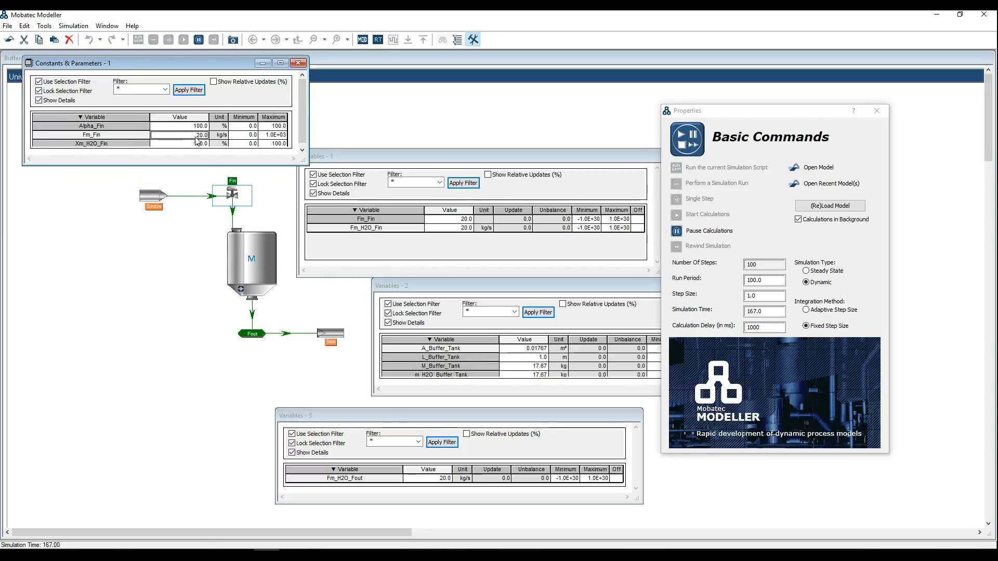
{"action": "type", "text": "30"}
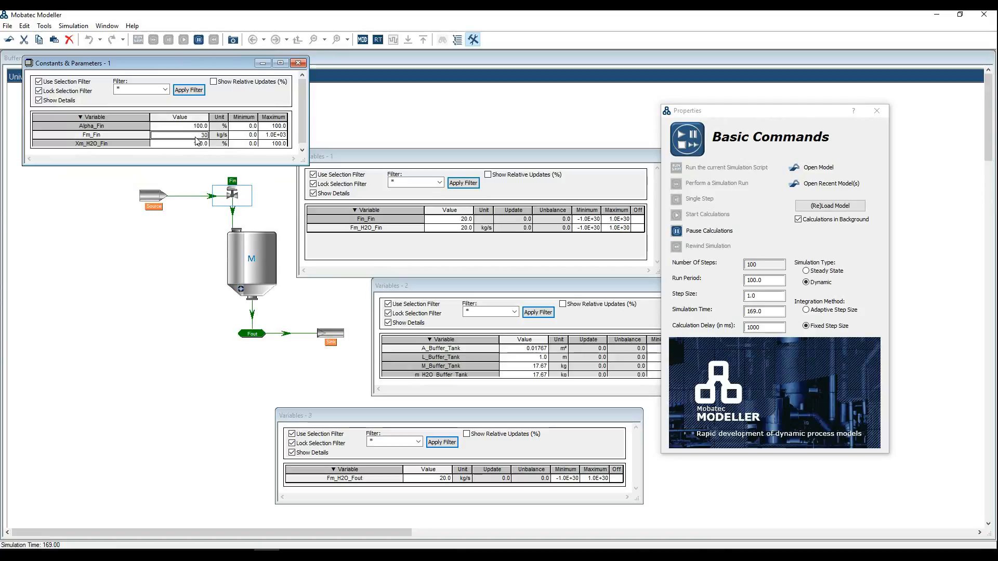
{"action": "key", "text": "Return"}
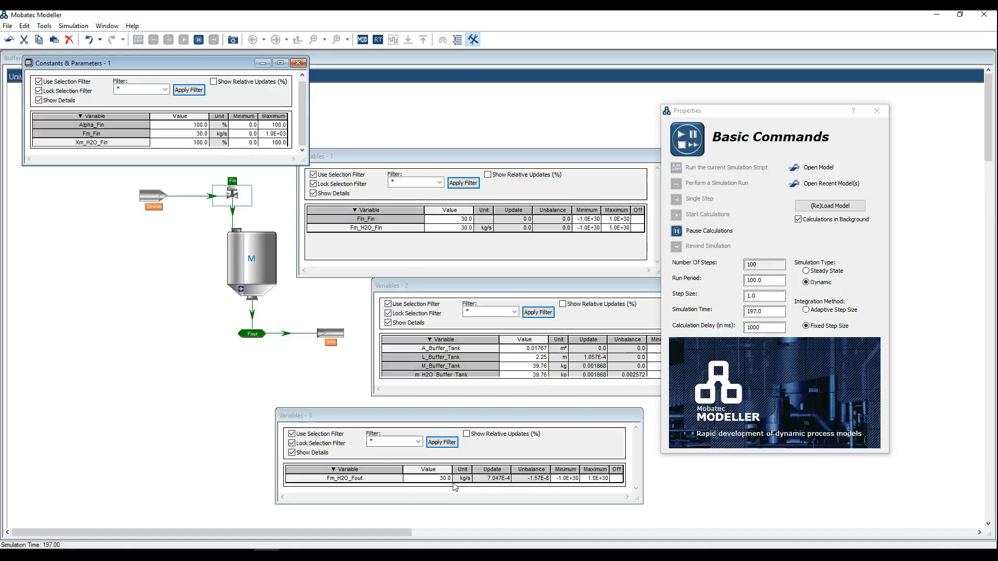
{"action": "left_click", "coordinate": [702, 232]}
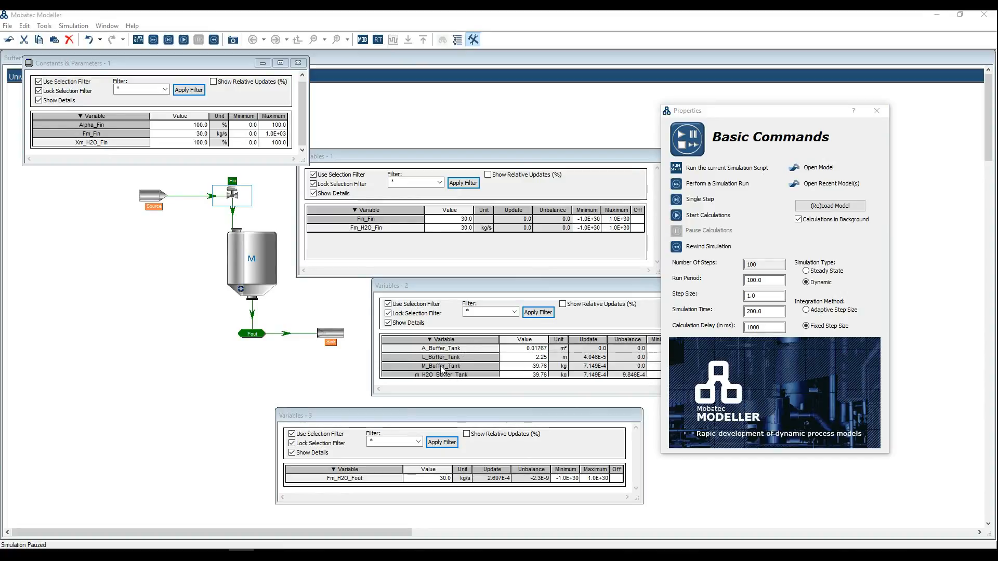
Step: Filter the buffer tank's variable table with M*
{"action": "left_click", "coordinate": [471, 313]}
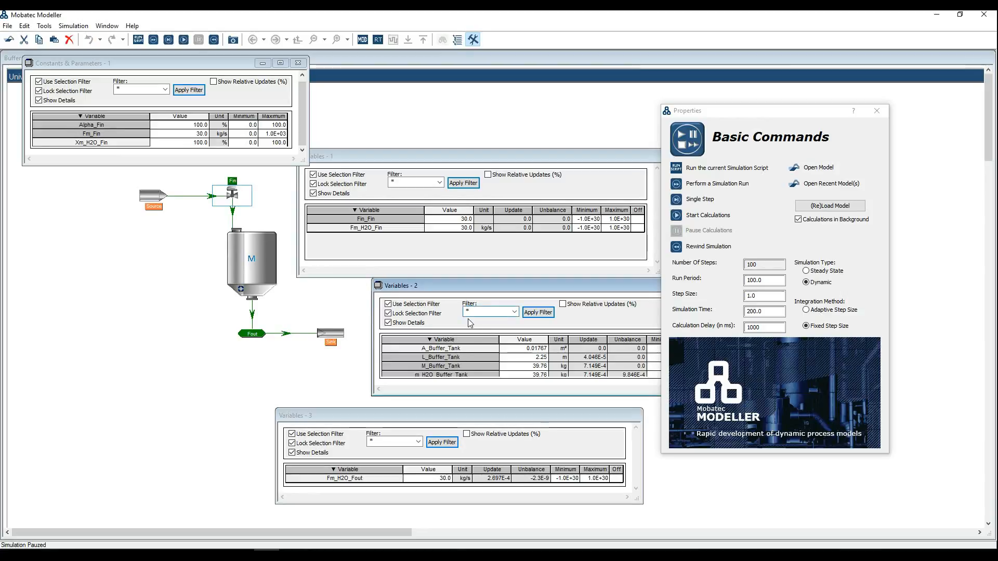
{"action": "type", "text": "M"}
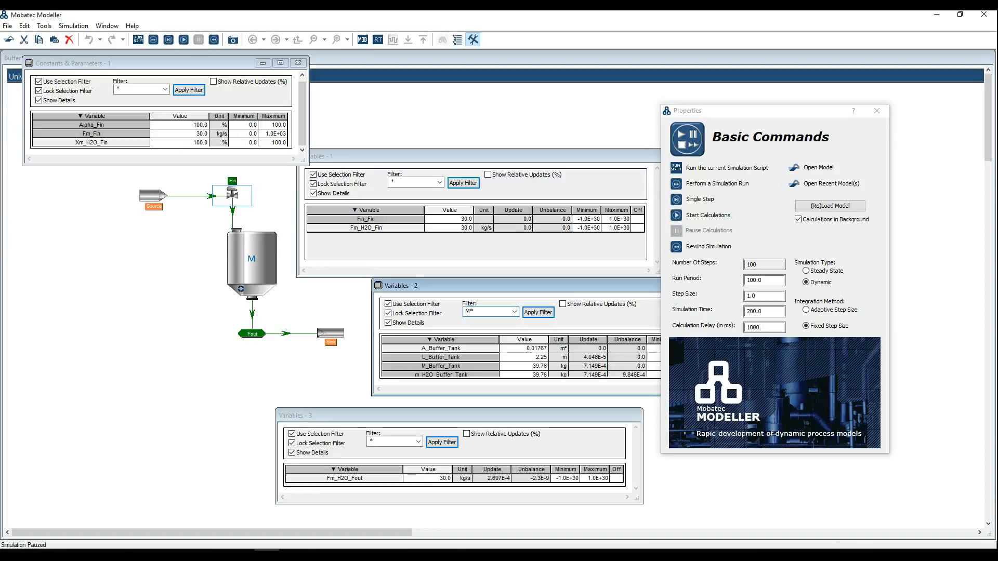
{"action": "key", "text": "Return"}
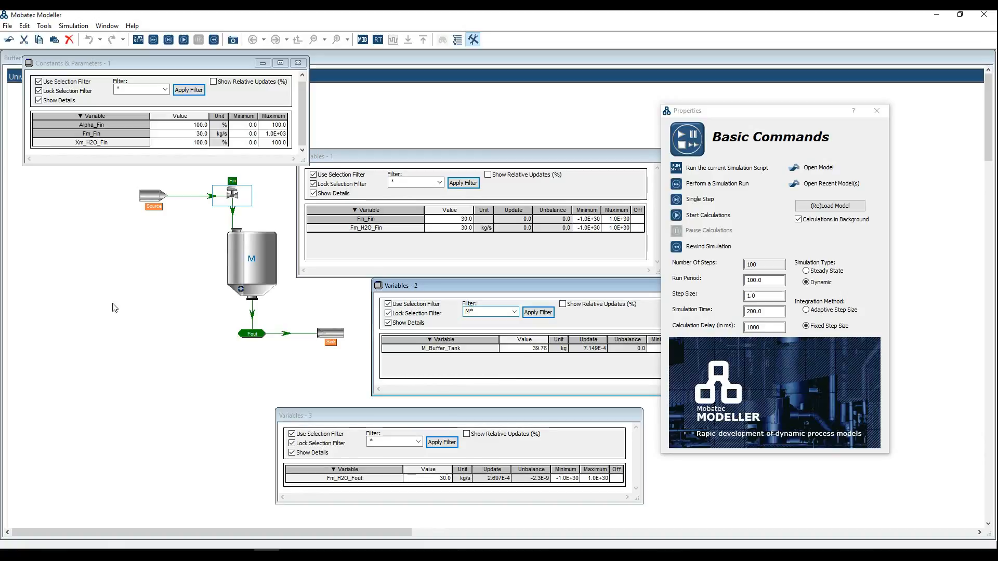
Step: Filter the Fin constants and parameters table with A*
{"action": "left_click", "coordinate": [242, 551]}
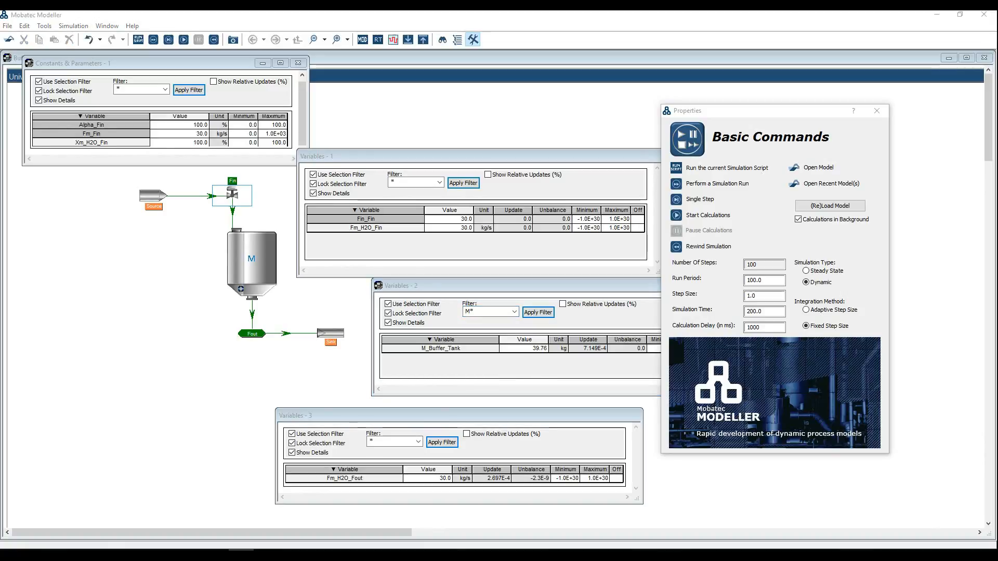
{"action": "left_click", "coordinate": [115, 90]}
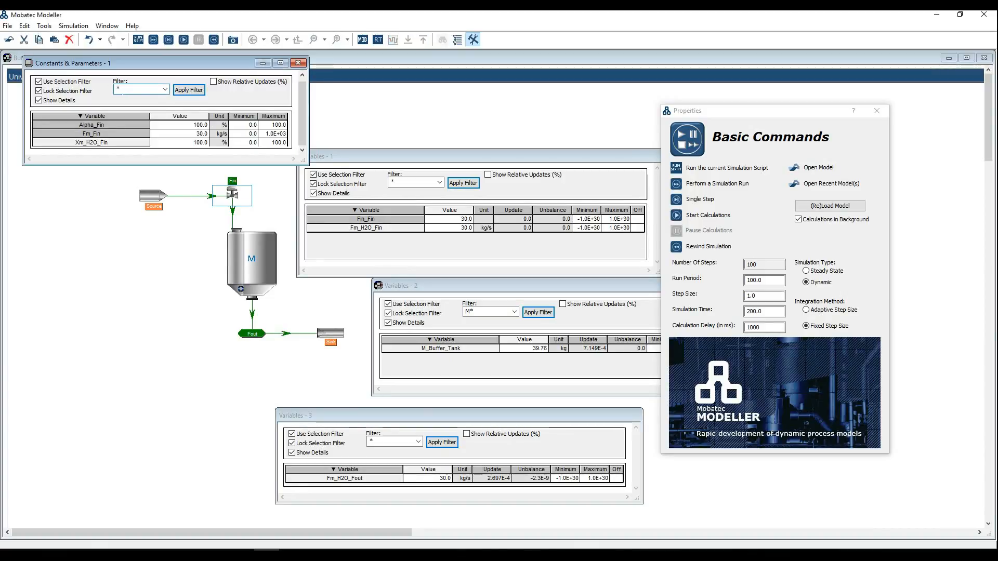
{"action": "type", "text": "A"}
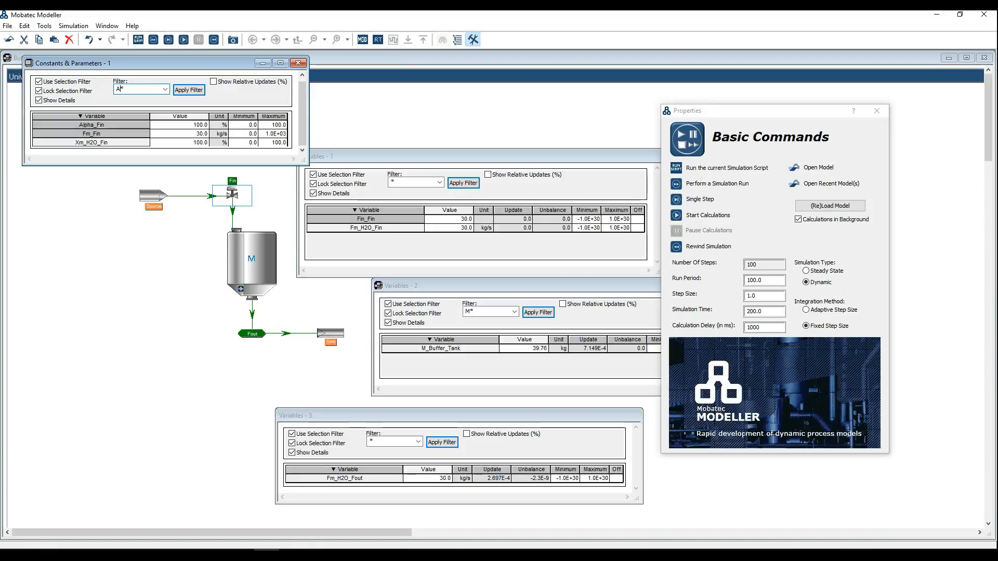
{"action": "key", "text": "Return"}
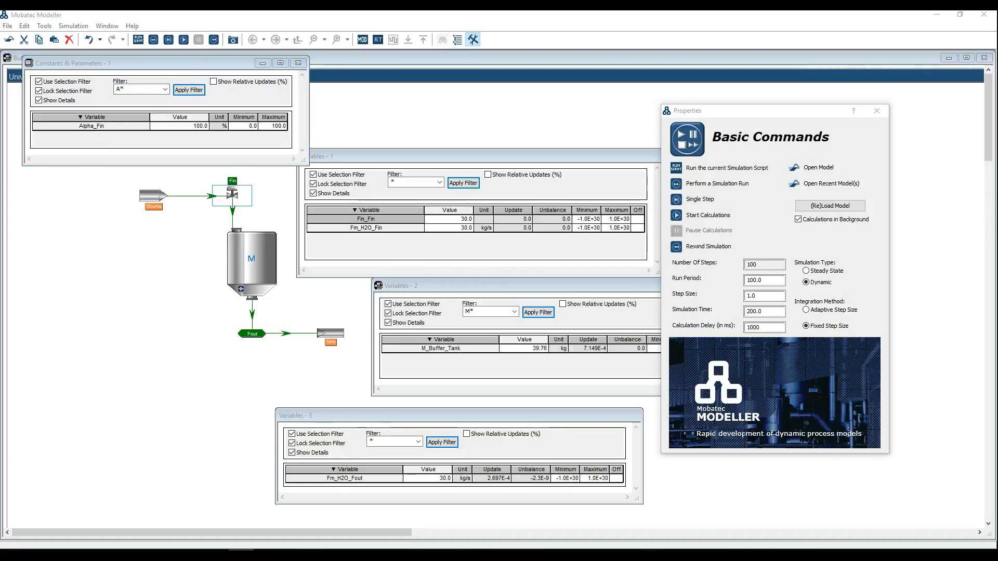
Step: Close the parameter table and all three variable tables so that only the flowsheet remains
{"action": "left_click", "coordinate": [299, 63]}
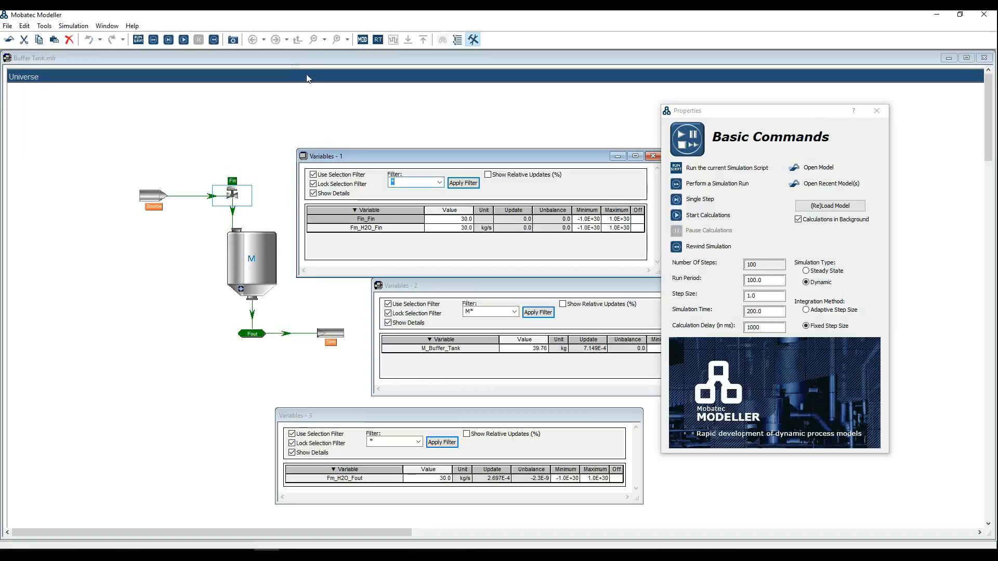
{"action": "left_click", "coordinate": [652, 156]}
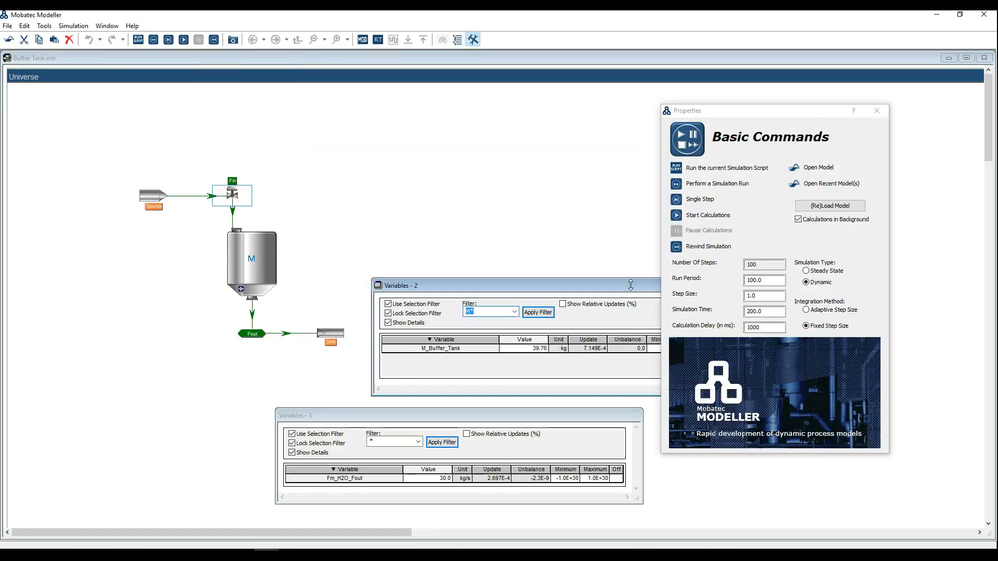
{"action": "left_click_drag", "start_coordinate": [630, 285], "coordinate": [498, 211]}
{"action": "left_click", "coordinate": [607, 217]}
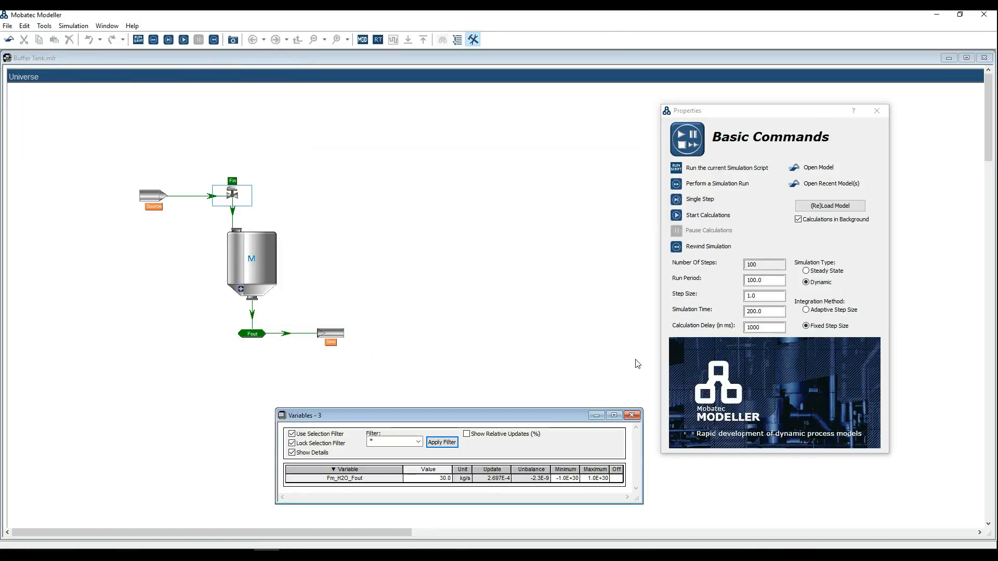
{"action": "left_click", "coordinate": [632, 415]}
{"action": "left_click", "coordinate": [444, 224]}
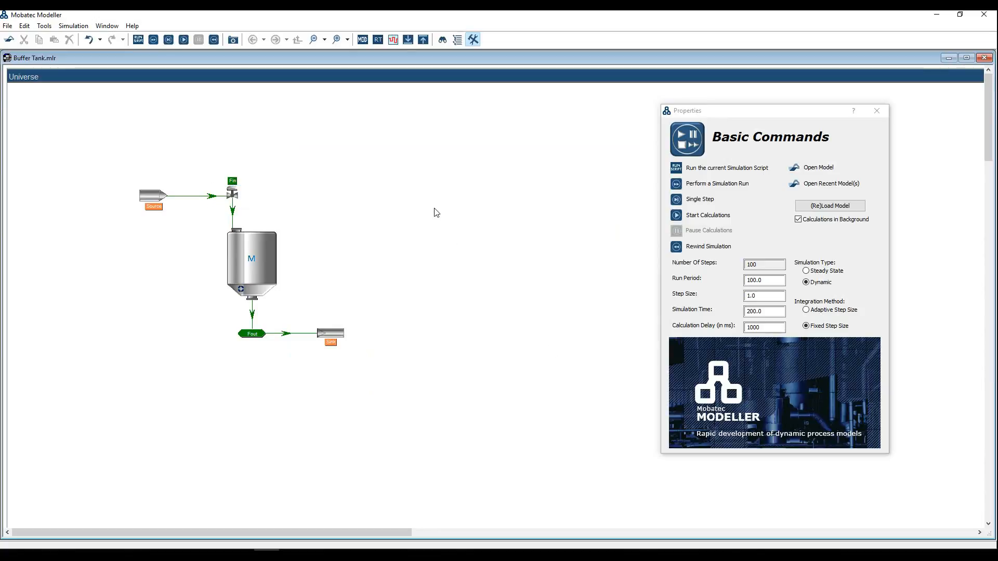
Step: Reopen variable table 1 and parameter table 1 to check their kept filters, and close both tables
{"action": "key", "text": "ctrl+1"}
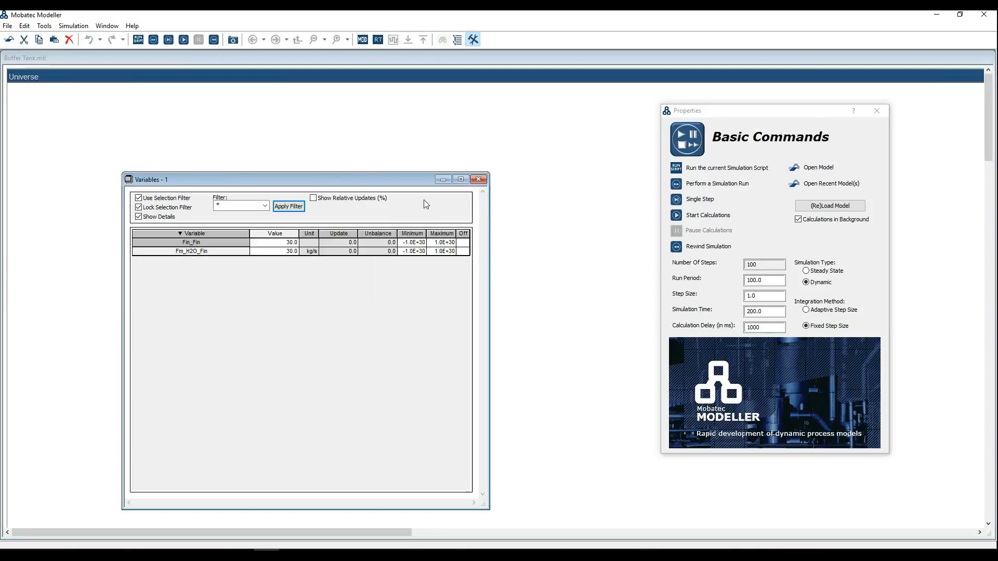
{"action": "left_click_drag", "start_coordinate": [347, 173], "coordinate": [521, 195]}
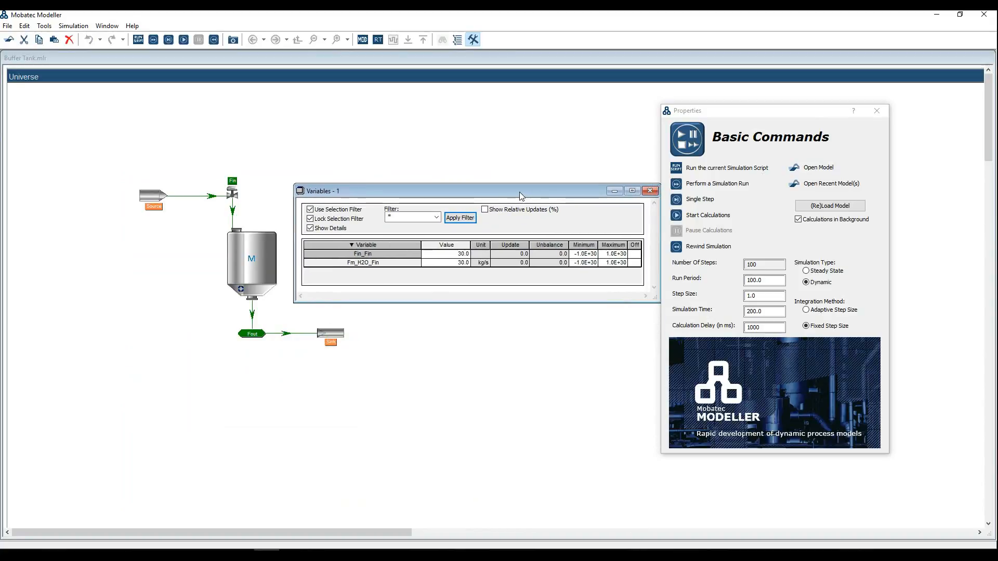
{"action": "left_click", "coordinate": [241, 119]}
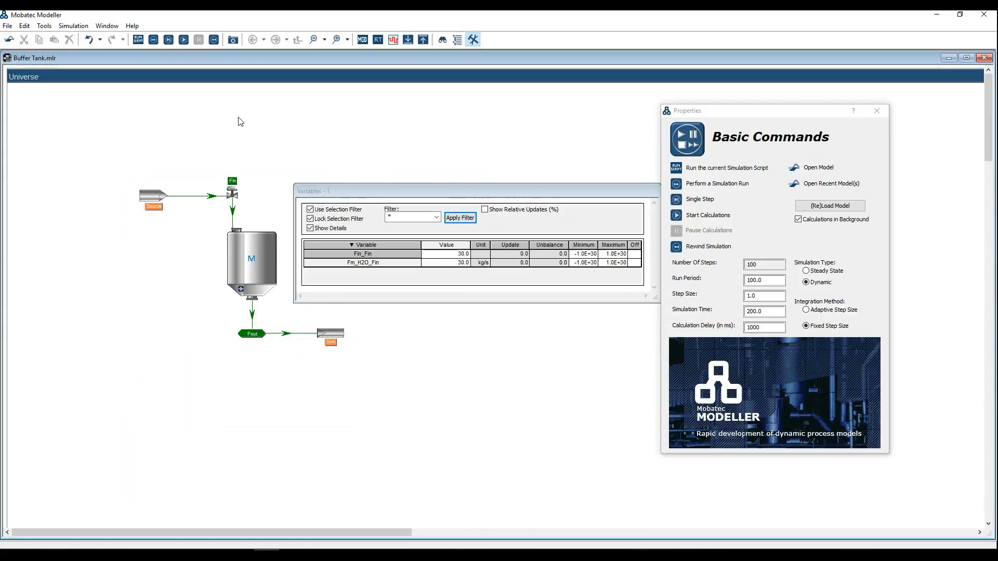
{"action": "key", "text": "ctrl+Tab"}
{"action": "left_click_drag", "start_coordinate": [285, 194], "coordinate": [173, 86]}
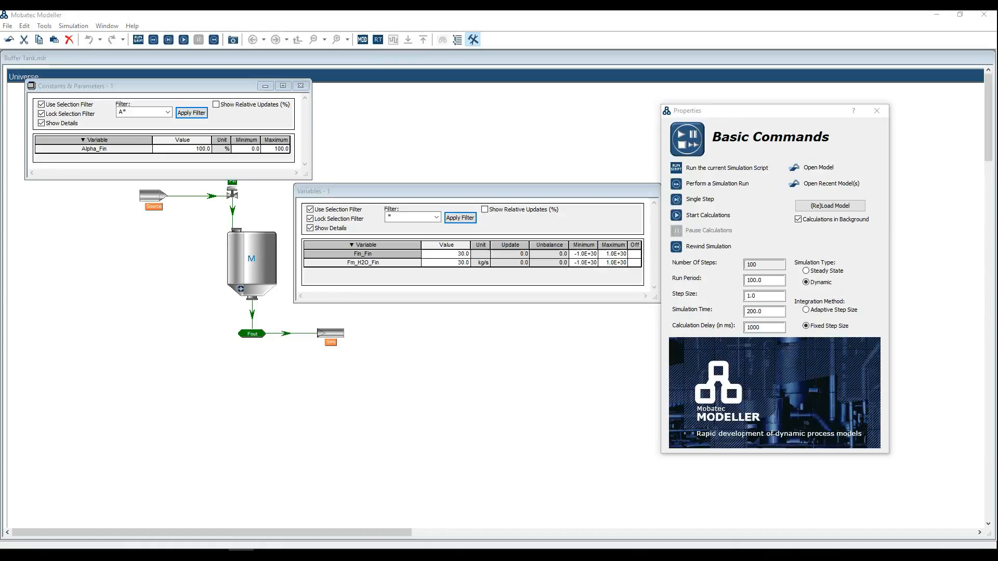
{"action": "left_click", "coordinate": [300, 86]}
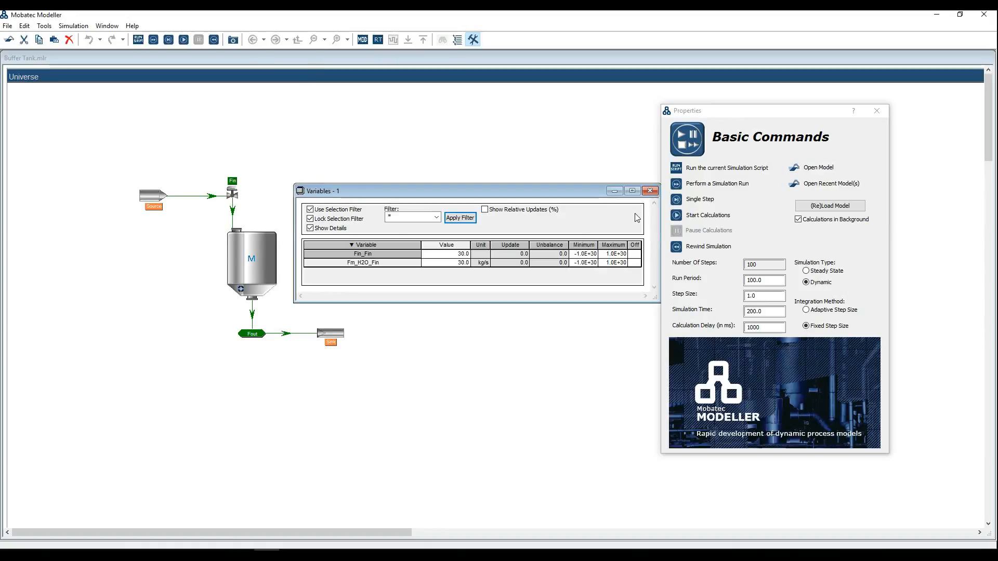
{"action": "left_click", "coordinate": [649, 191]}
Step: Check the PDF section on adding displays in Adobe Acrobat Reader, and return to Mobatec Modeller's modelling environment with the model window maximized
{"action": "left_click", "coordinate": [344, 545]}
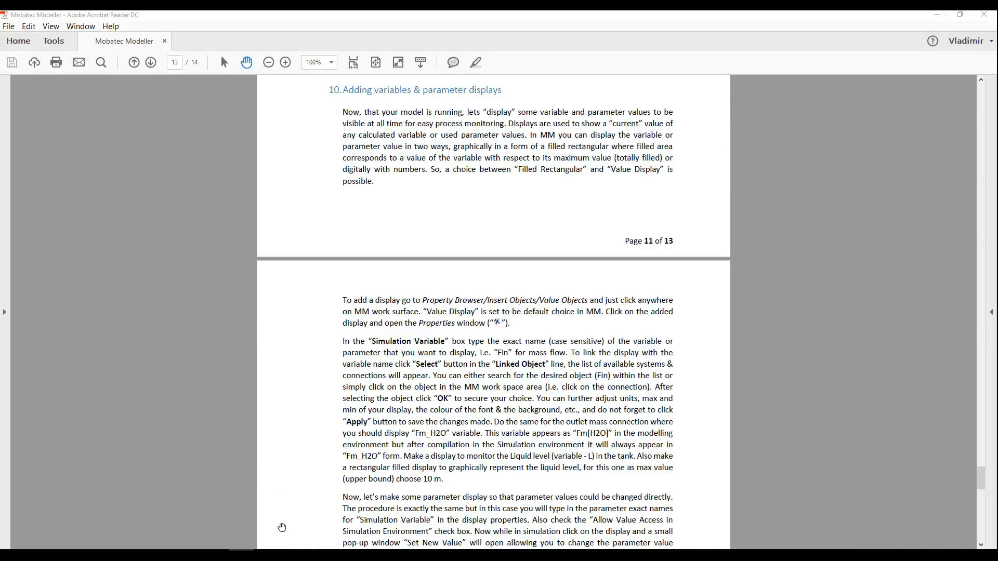
{"action": "left_click", "coordinate": [276, 552]}
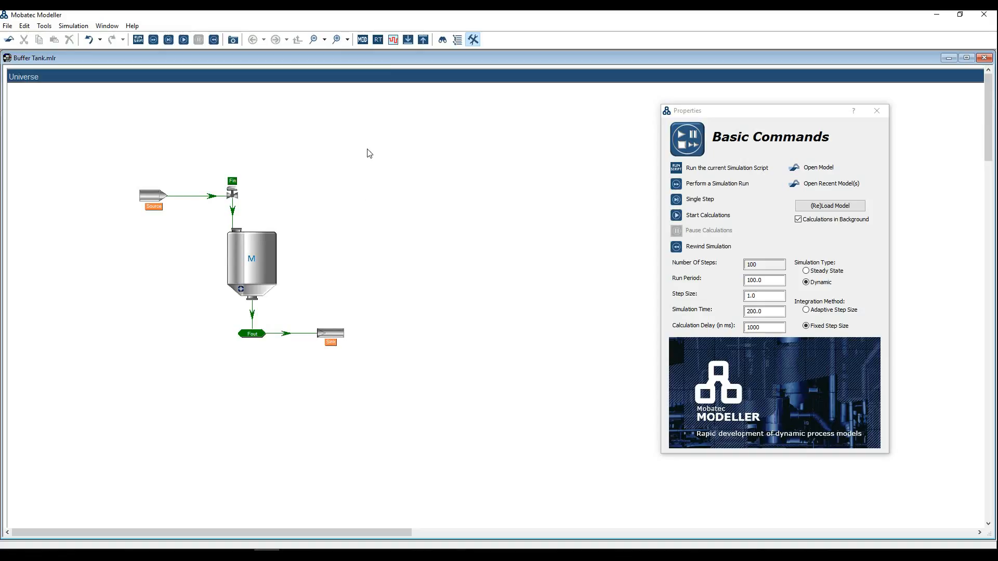
{"action": "left_click", "coordinate": [364, 41]}
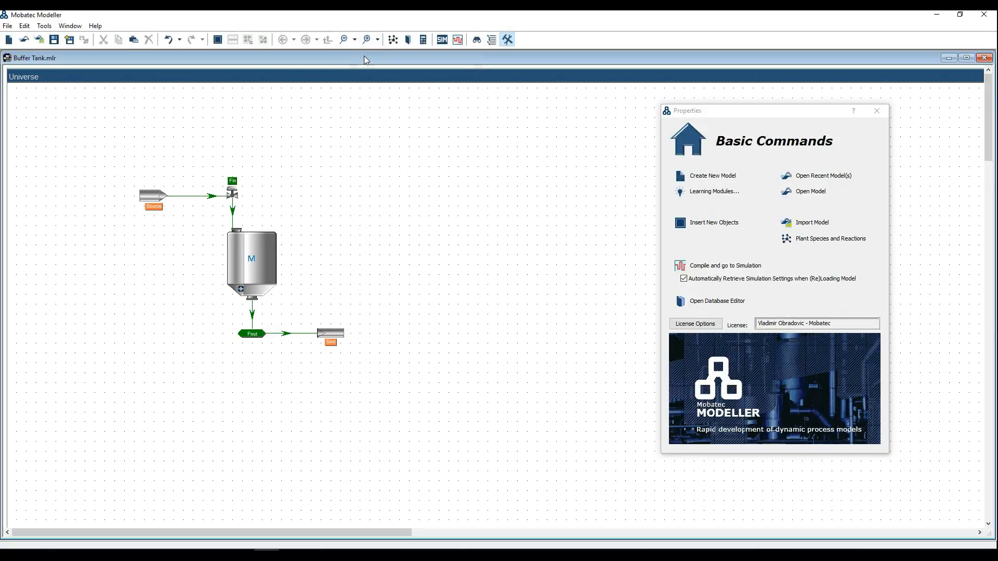
{"action": "double_click", "coordinate": [364, 57]}
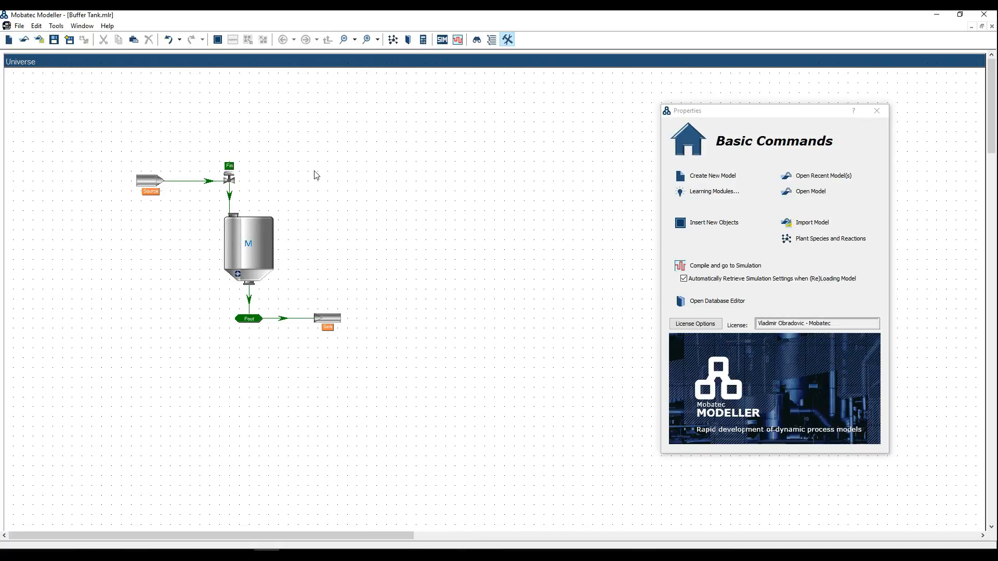
Step: Insert two value displays, one directly below the other, between the Source and the Fin valve
{"action": "mouse_move", "coordinate": [774, 195]}
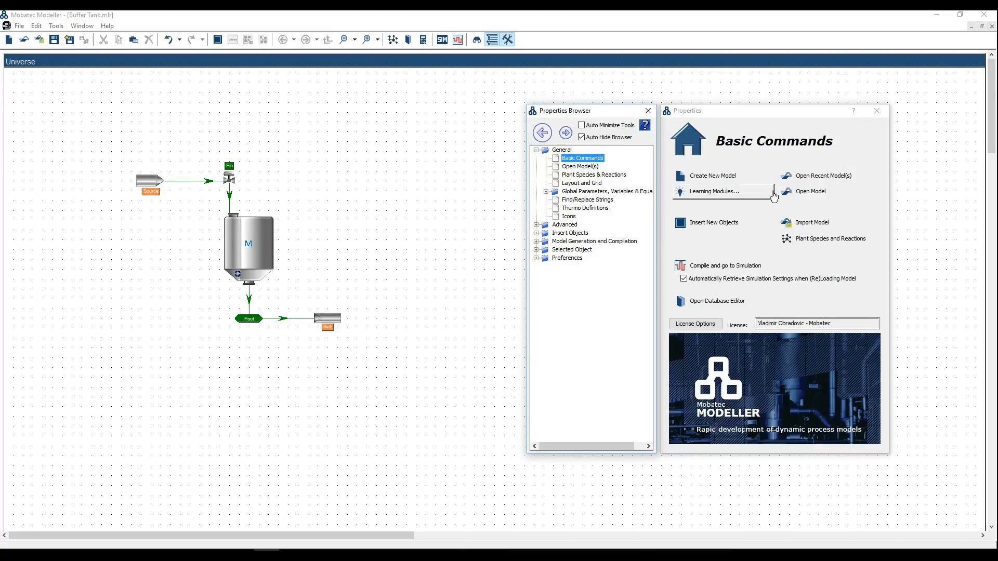
{"action": "left_click", "coordinate": [537, 234]}
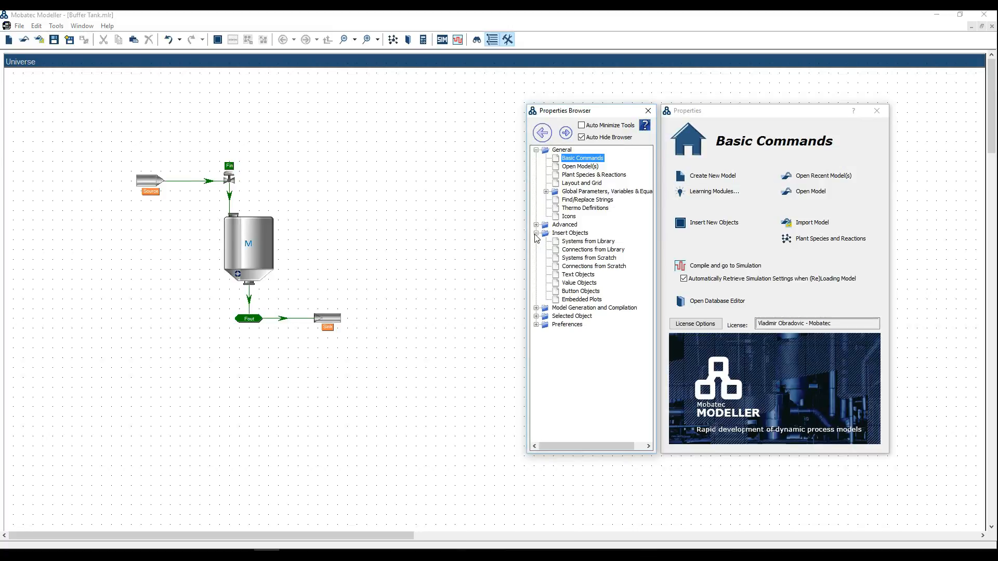
{"action": "left_click", "coordinate": [577, 283]}
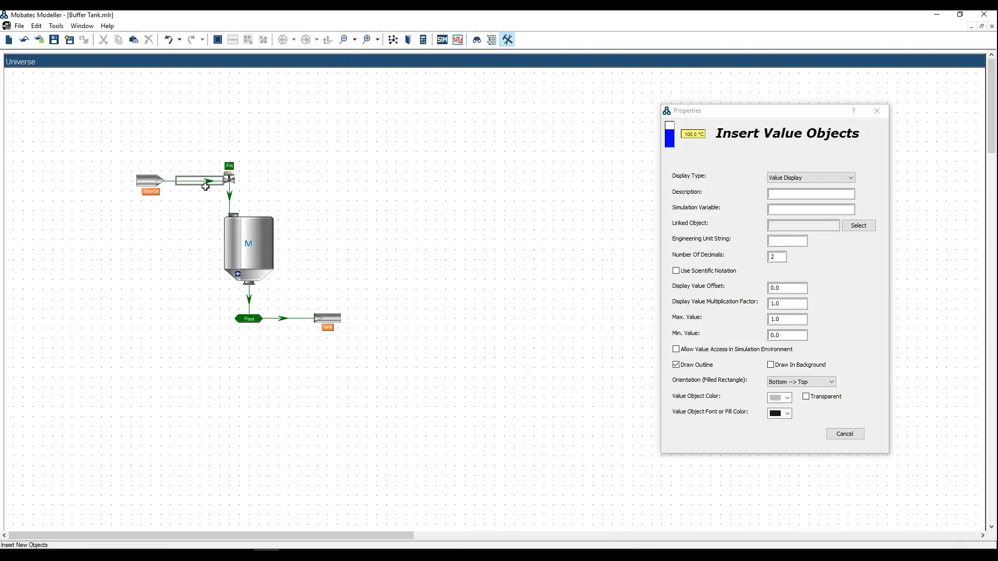
{"action": "left_click", "coordinate": [195, 185]}
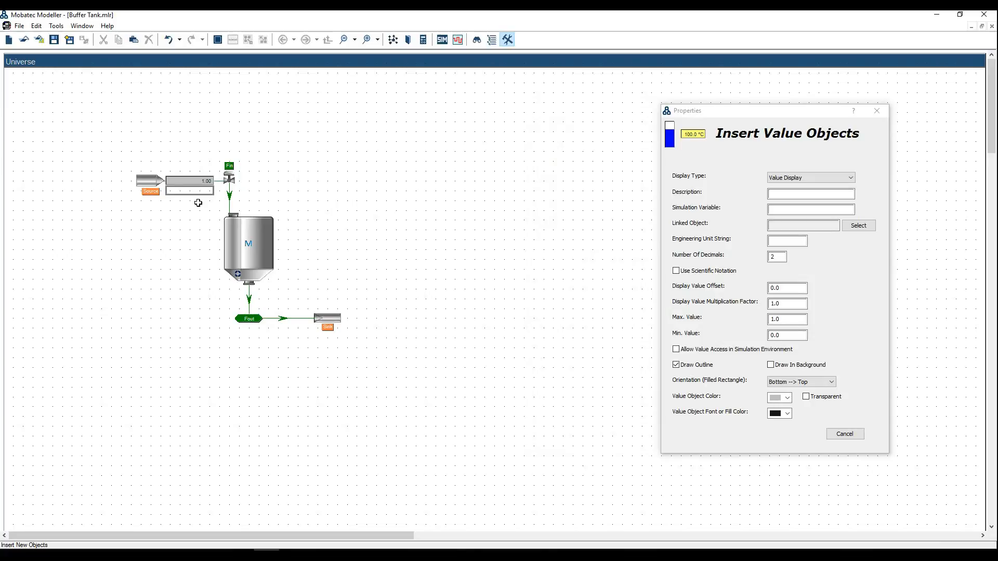
{"action": "left_click", "coordinate": [198, 203]}
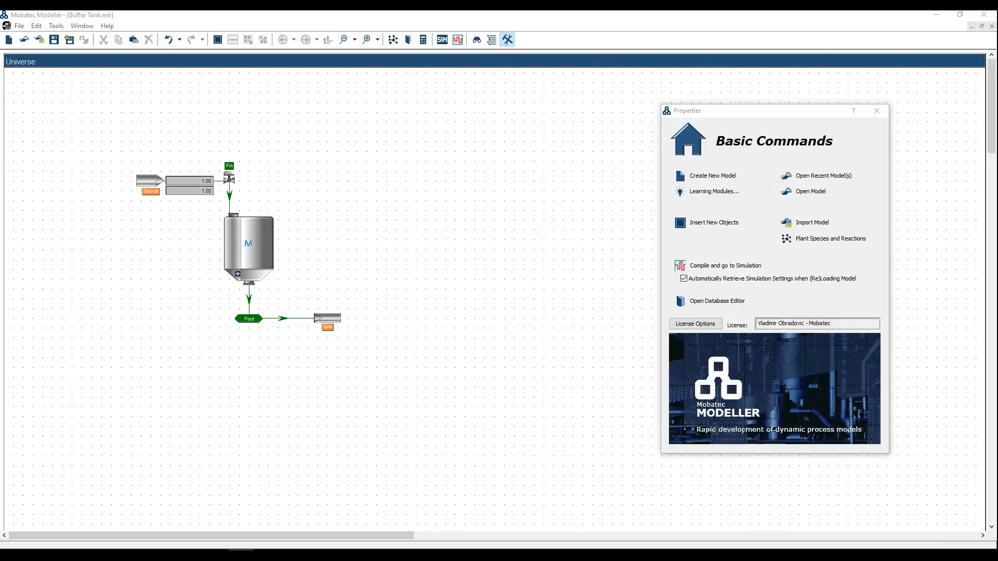
Step: Give the upper value display the description "Fin =" and simulation variable Fin, and link it to the Fin valve
{"action": "left_click", "coordinate": [197, 185]}
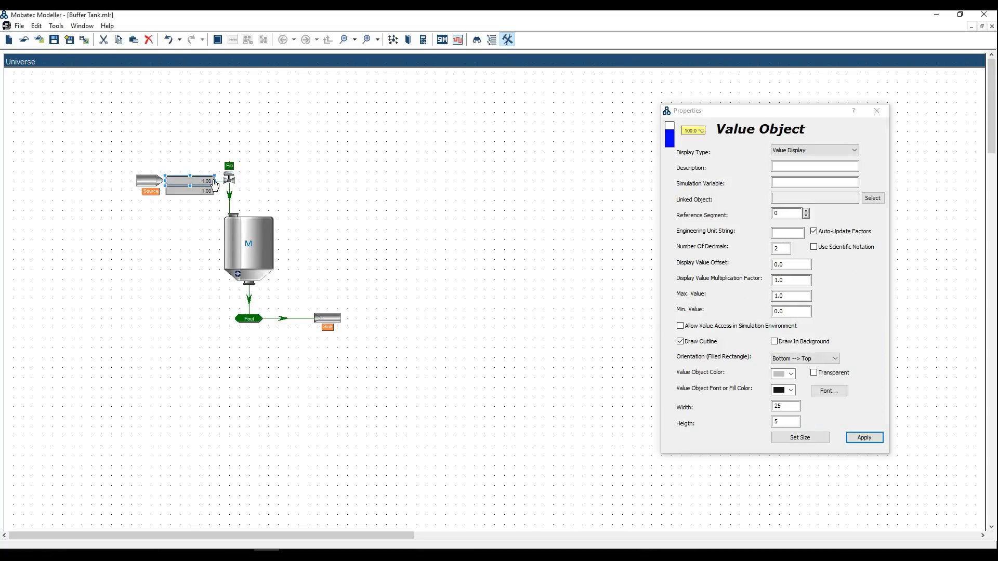
{"action": "left_click", "coordinate": [787, 167]}
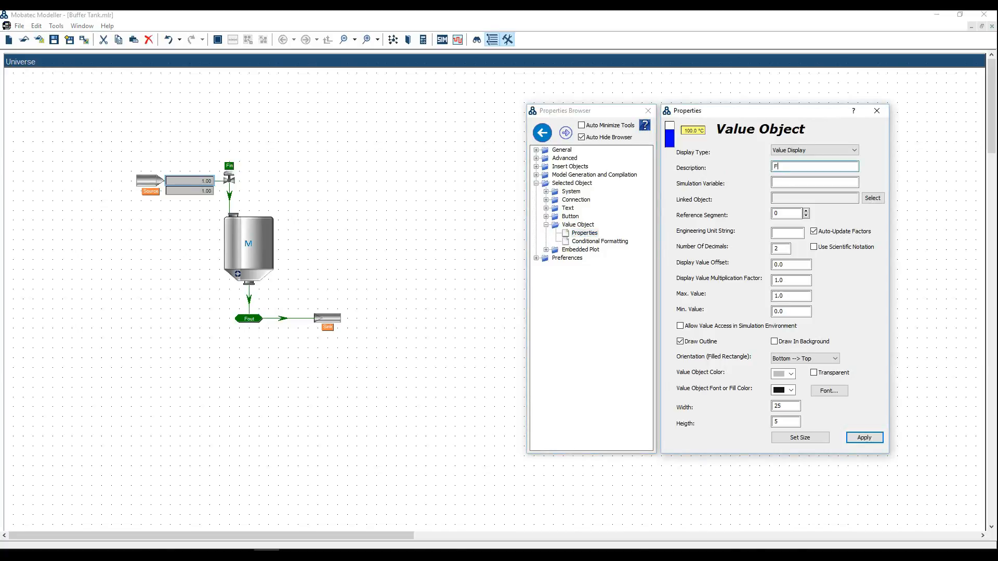
{"action": "type", "text": "Fin ="}
{"action": "key", "text": "Tab"}
{"action": "left_click", "coordinate": [873, 198]}
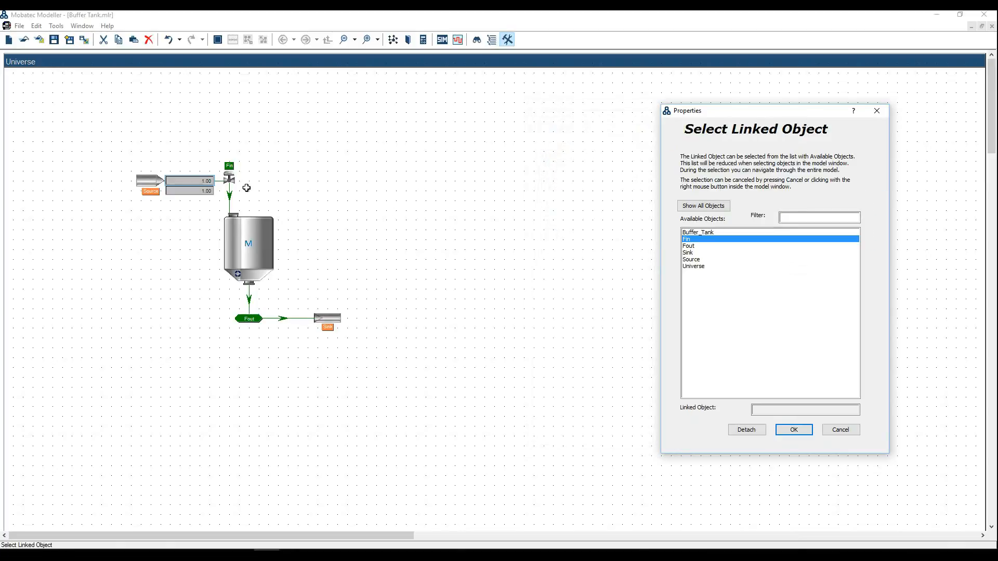
{"action": "left_click", "coordinate": [229, 180]}
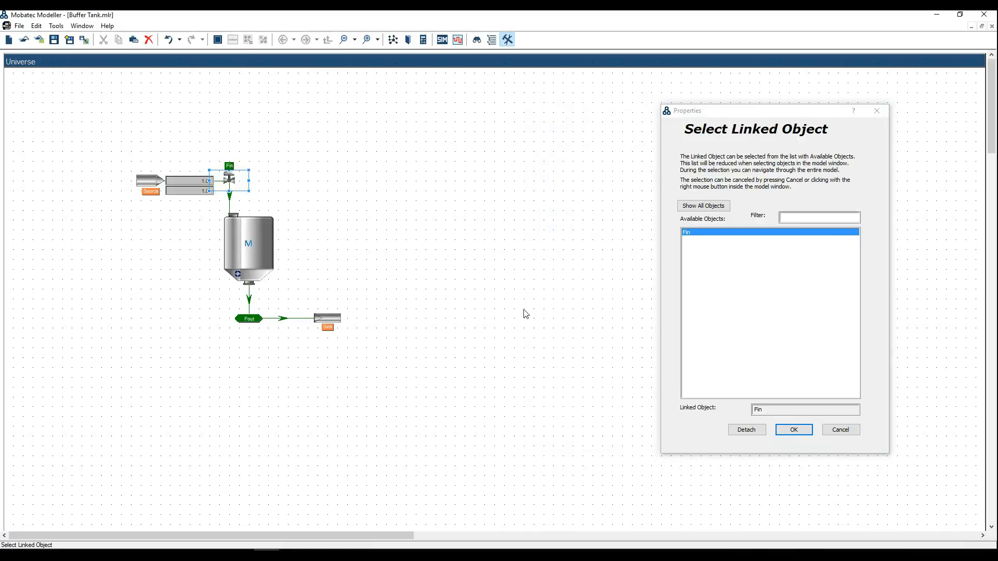
{"action": "left_click", "coordinate": [796, 433]}
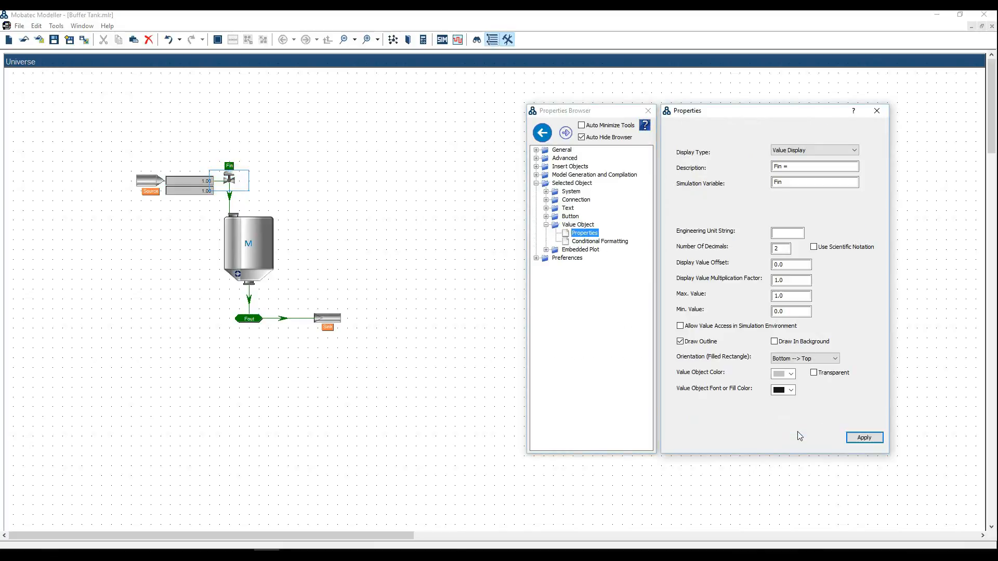
Step: Set the Fin display's engineering unit to kg/s and its maximum value to 50
{"action": "left_click", "coordinate": [789, 235]}
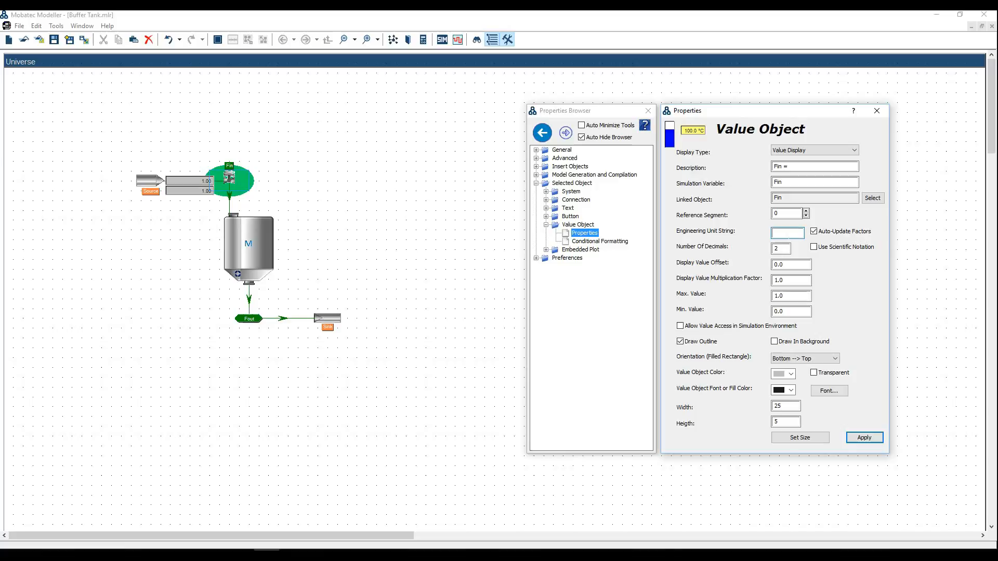
{"action": "type", "text": "kg/s"}
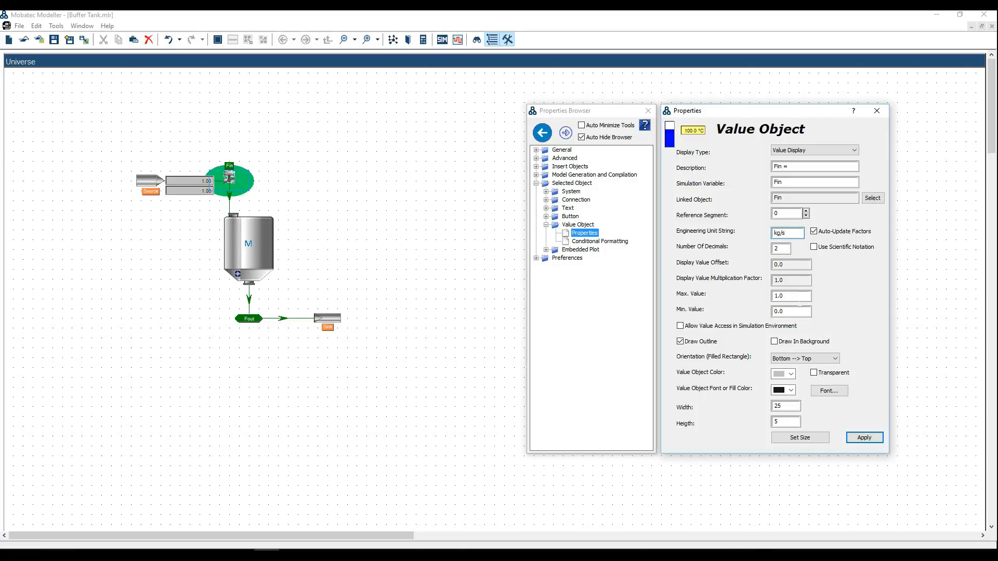
{"action": "type", "text": "50"}
Step: Colour the Fin display dark green with a white font, and apply its properties
{"action": "left_click", "coordinate": [791, 374]}
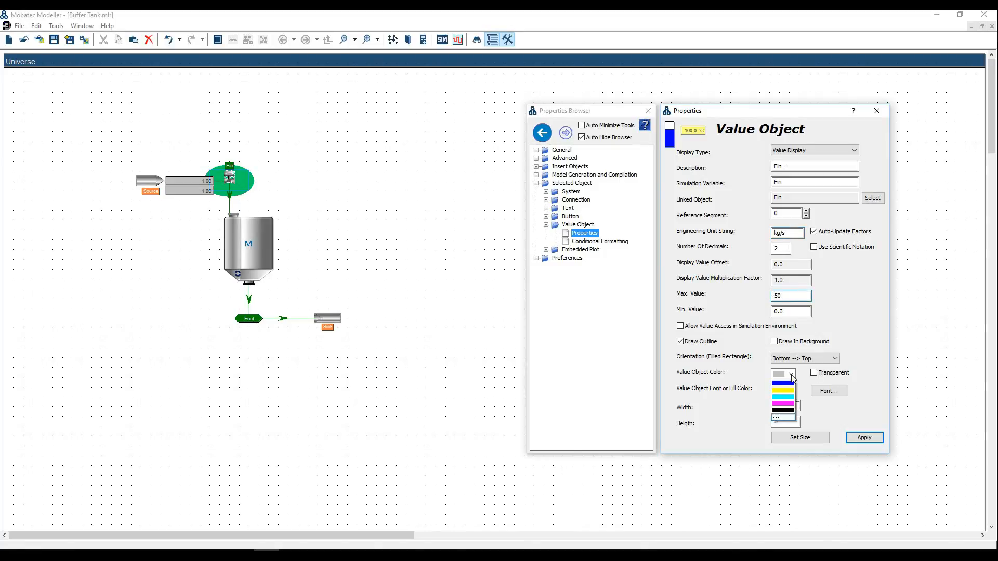
{"action": "left_click", "coordinate": [785, 431]}
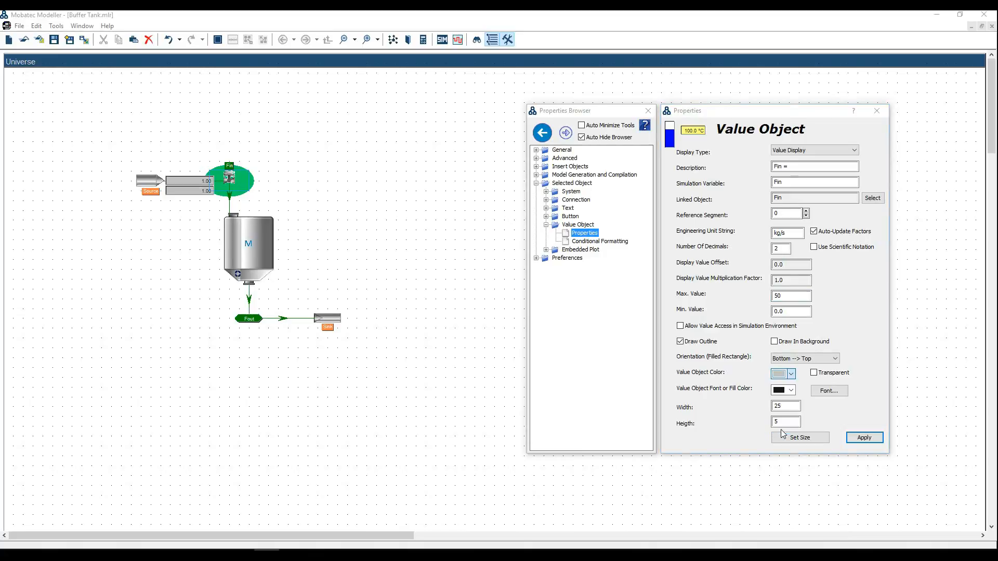
{"action": "left_click", "coordinate": [701, 184]}
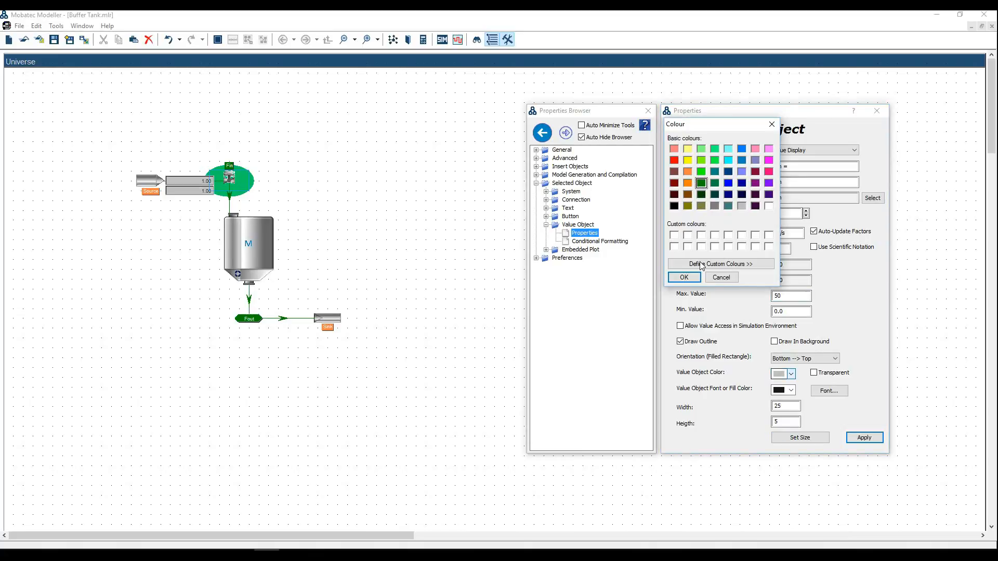
{"action": "left_click", "coordinate": [694, 277]}
{"action": "left_click", "coordinate": [793, 392]}
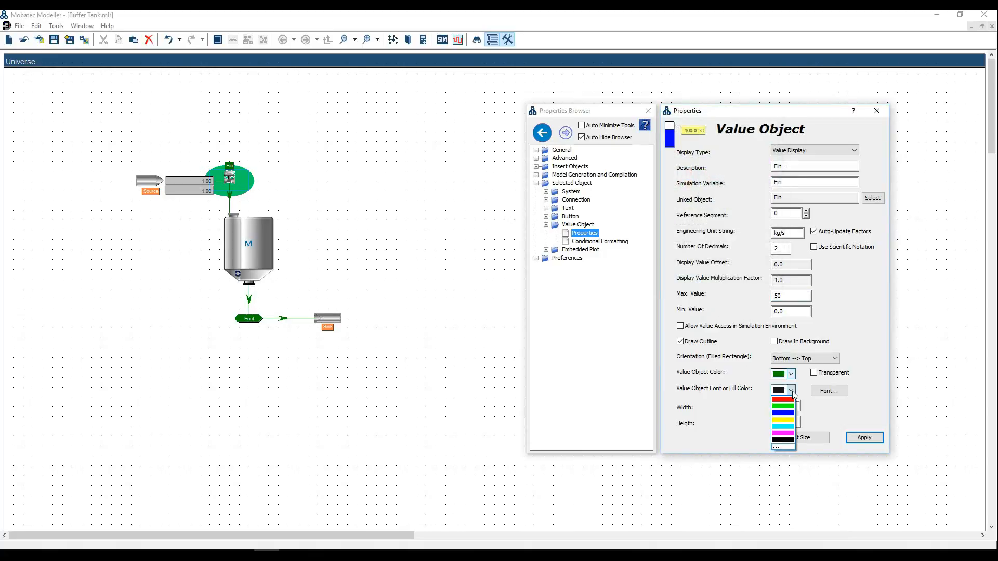
{"action": "left_click", "coordinate": [783, 448]}
{"action": "left_click", "coordinate": [769, 207]}
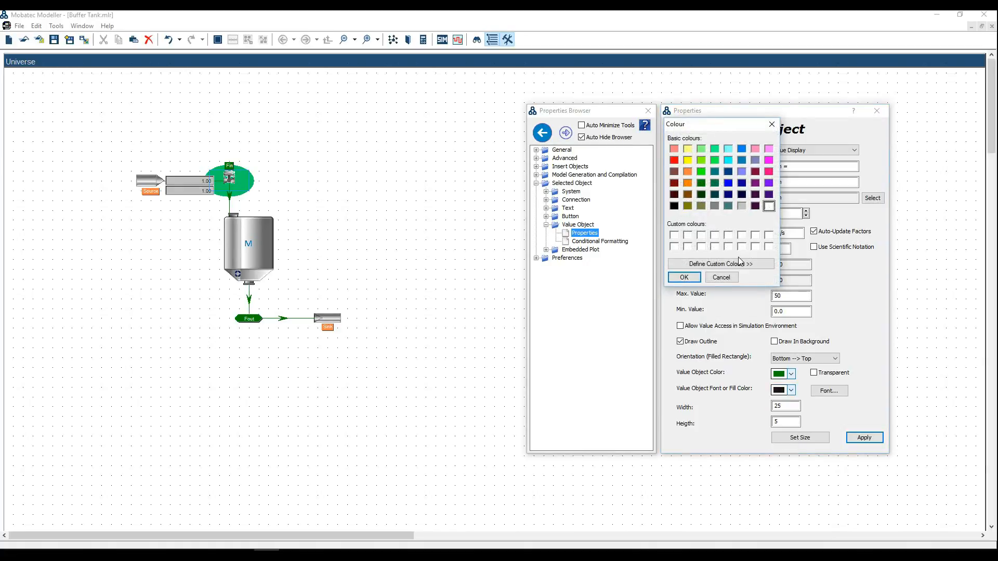
{"action": "left_click", "coordinate": [691, 278]}
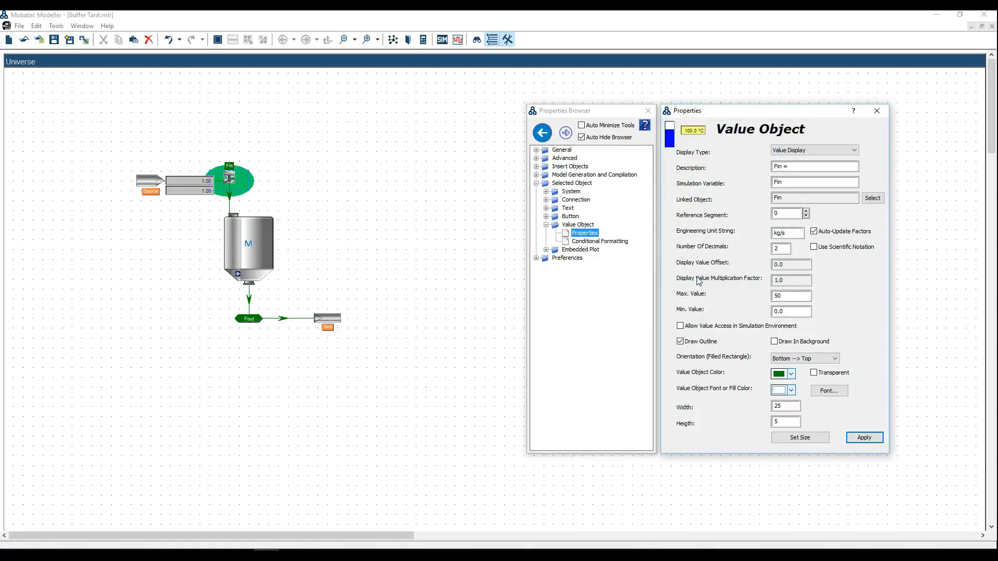
{"action": "left_click", "coordinate": [863, 437]}
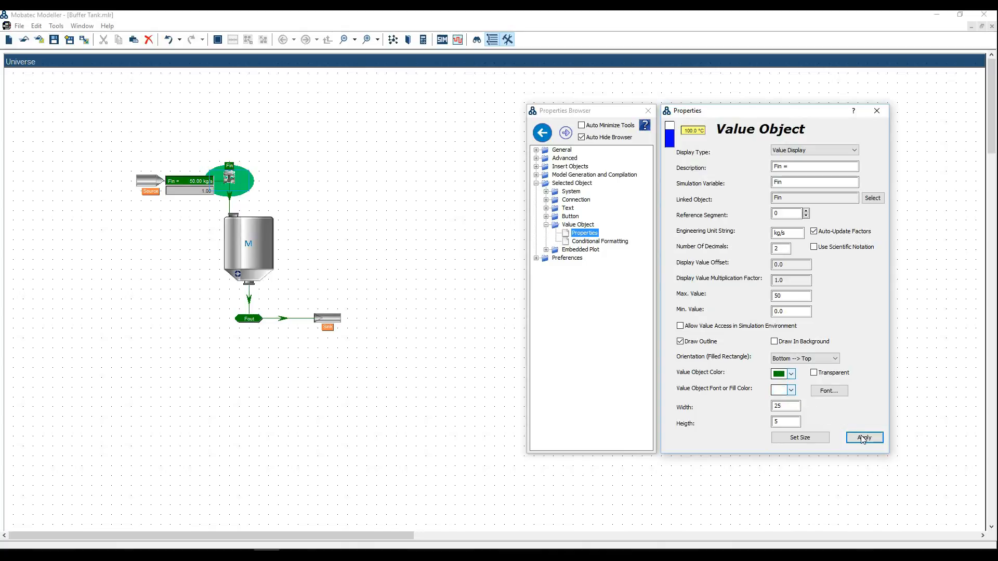
Step: Narrow the Fin display to a width of 21, and shift it and the Source further from the Fin valve
{"action": "left_click", "coordinate": [218, 187]}
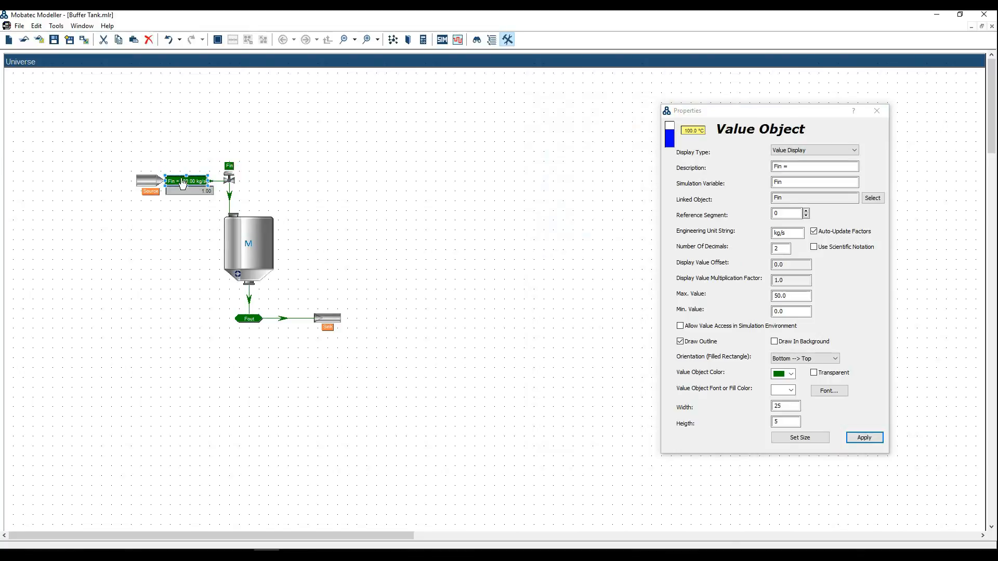
{"action": "left_click", "coordinate": [157, 184]}
{"action": "mouse_move", "coordinate": [157, 185]}
{"action": "left_mouse_down"}
{"action": "mouse_move", "coordinate": [137, 186]}
{"action": "mouse_move", "coordinate": [186, 183]}
{"action": "mouse_move", "coordinate": [169, 183]}
{"action": "left_mouse_up"}
{"action": "left_click", "coordinate": [179, 209]}
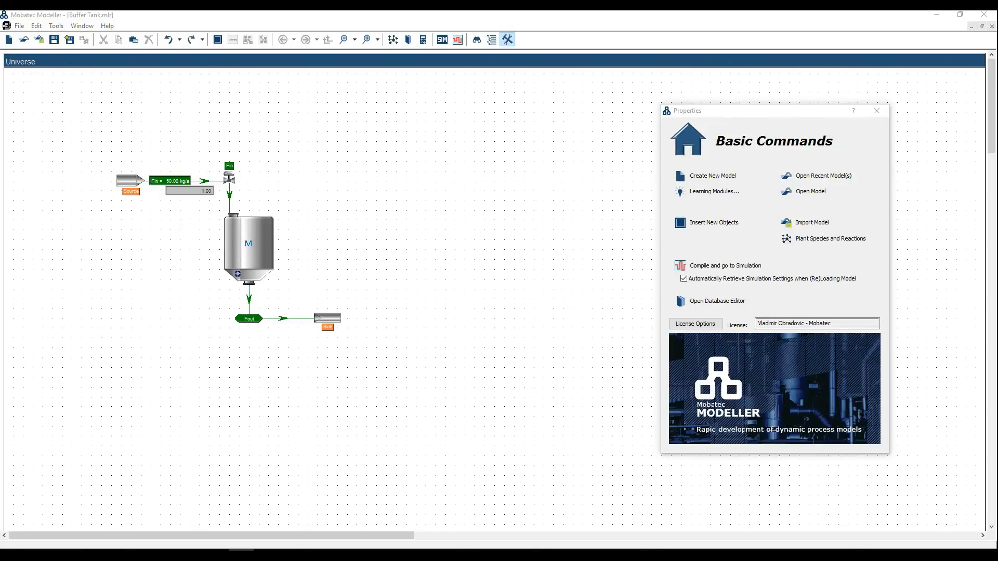
{"action": "left_click", "coordinate": [180, 183]}
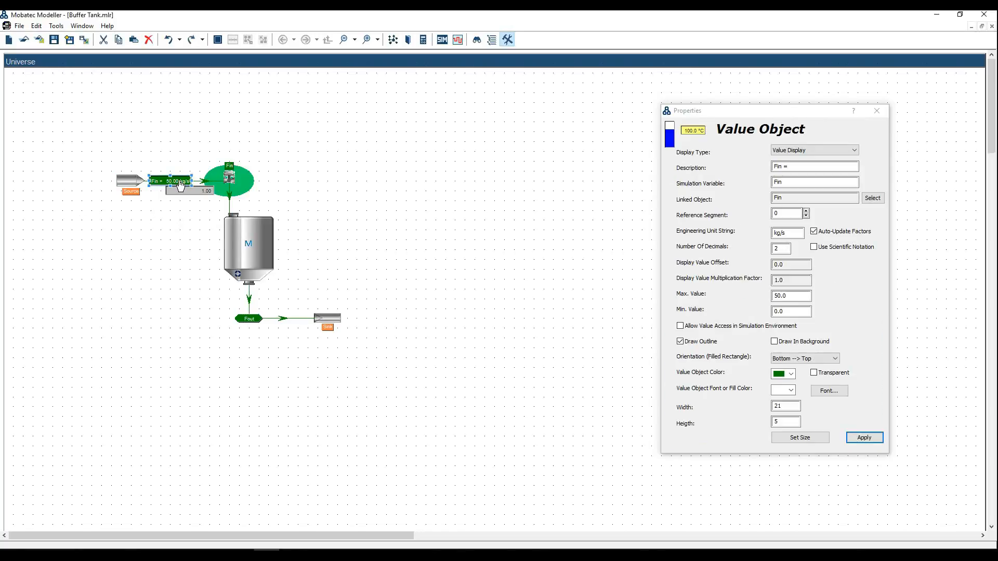
Step: Paste a copy of the Fin value display and place it directly beneath the Fout connection
{"action": "left_click", "coordinate": [229, 334]}
{"action": "key", "text": "ctrl+v"}
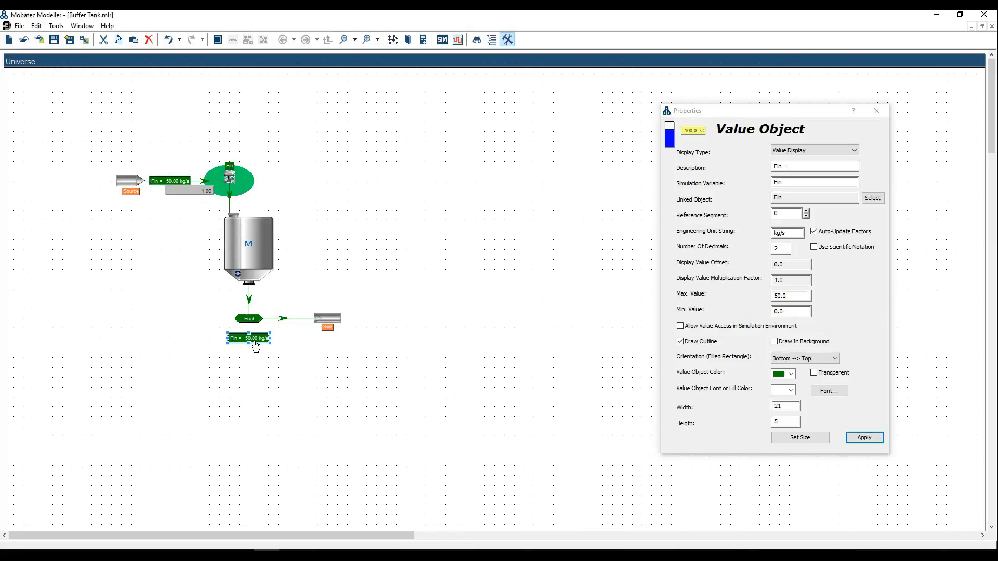
{"action": "left_click_drag", "start_coordinate": [253, 340], "coordinate": [253, 331]}
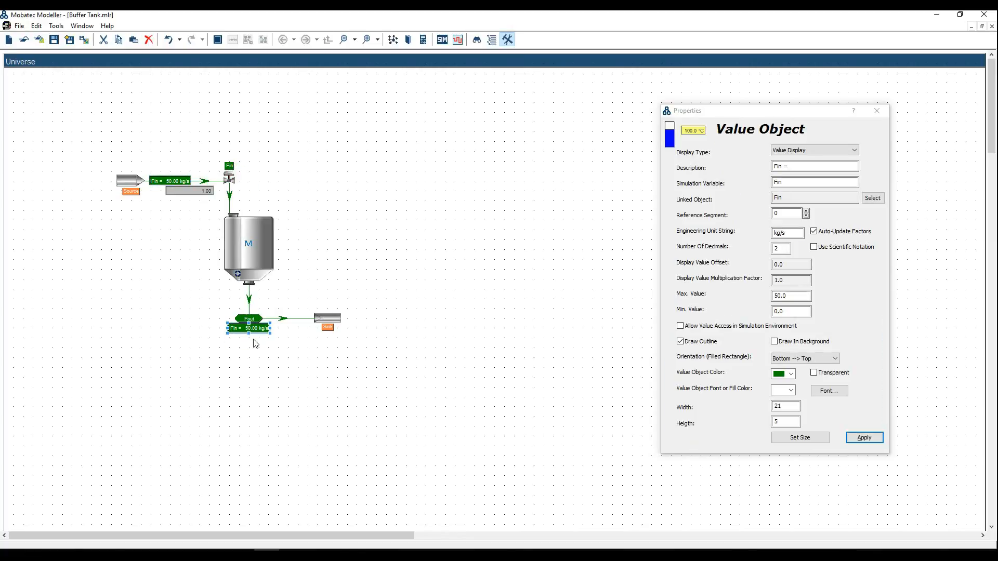
Step: Set the copied display's description to "Fout =" and its simulation variable to Fm_H2O, and apply the properties
{"action": "left_click", "coordinate": [780, 167]}
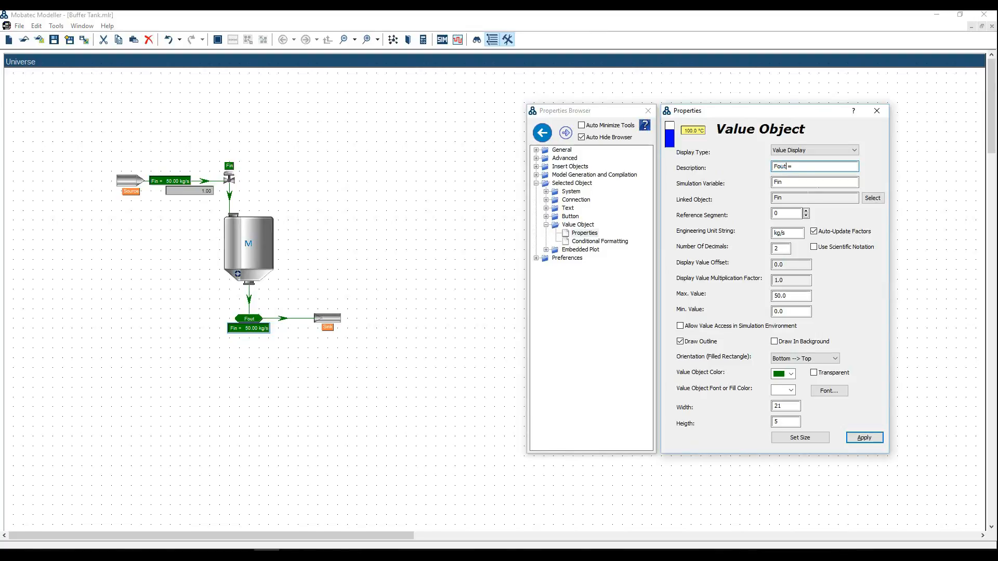
{"action": "left_click", "coordinate": [790, 183]}
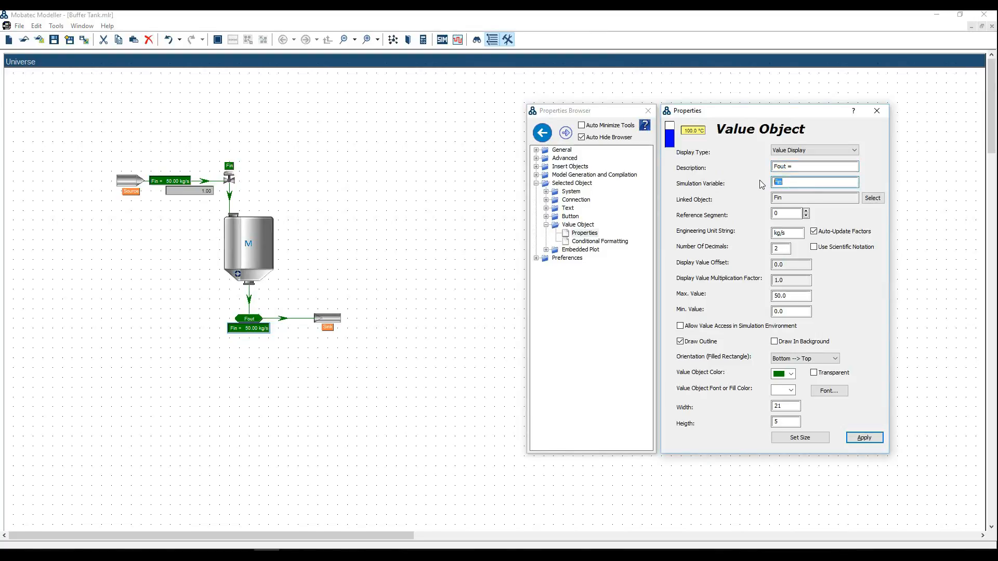
{"action": "type", "text": "Fm_H2O"}
{"action": "left_click", "coordinate": [866, 439]}
Step: Check the Fout connection's initial values for the name of its flow variable
{"action": "left_click", "coordinate": [266, 322]}
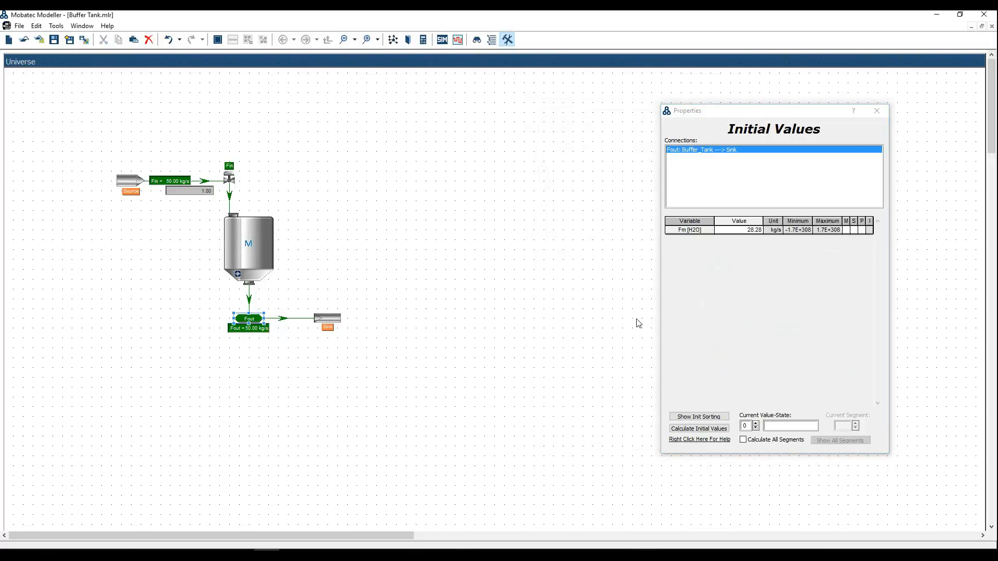
{"action": "mouse_move", "coordinate": [687, 252]}
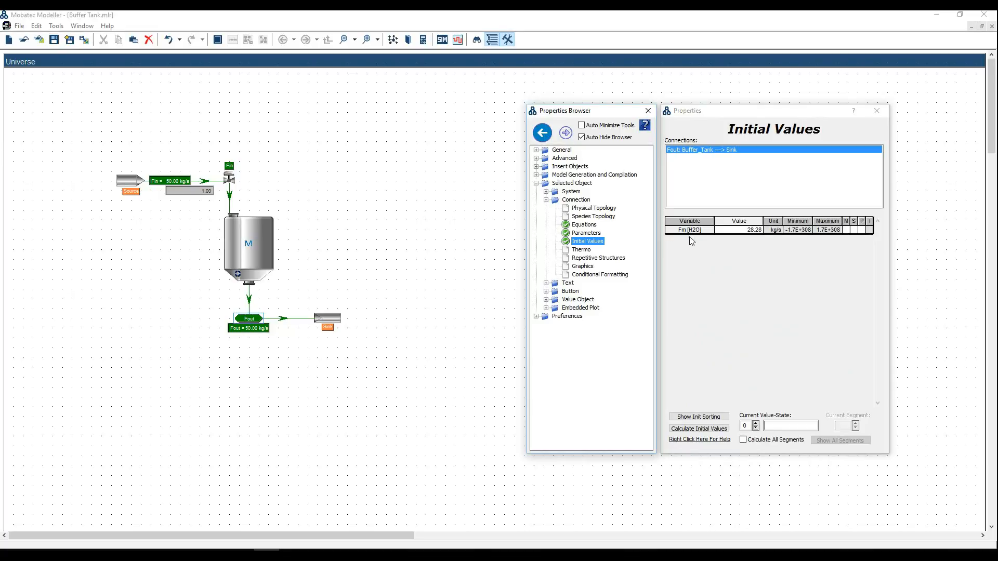
{"action": "left_click", "coordinate": [459, 245]}
Step: Examine Fout's variable name in Variable Table 4 of the simulation environment, and return to the model to check the Fout display's properties
{"action": "left_click", "coordinate": [442, 41]}
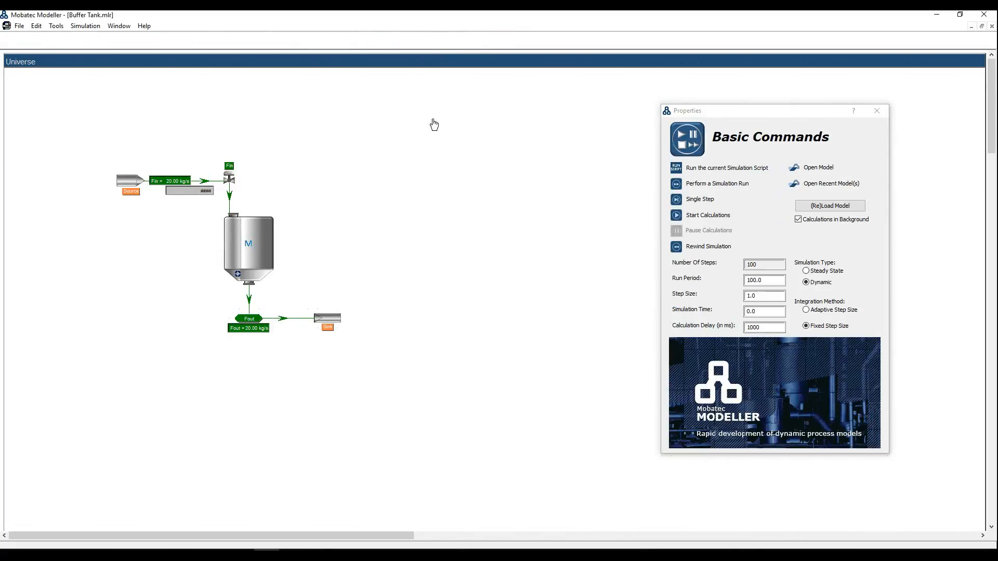
{"action": "right_click", "coordinate": [252, 317]}
{"action": "mouse_move", "coordinate": [309, 353]}
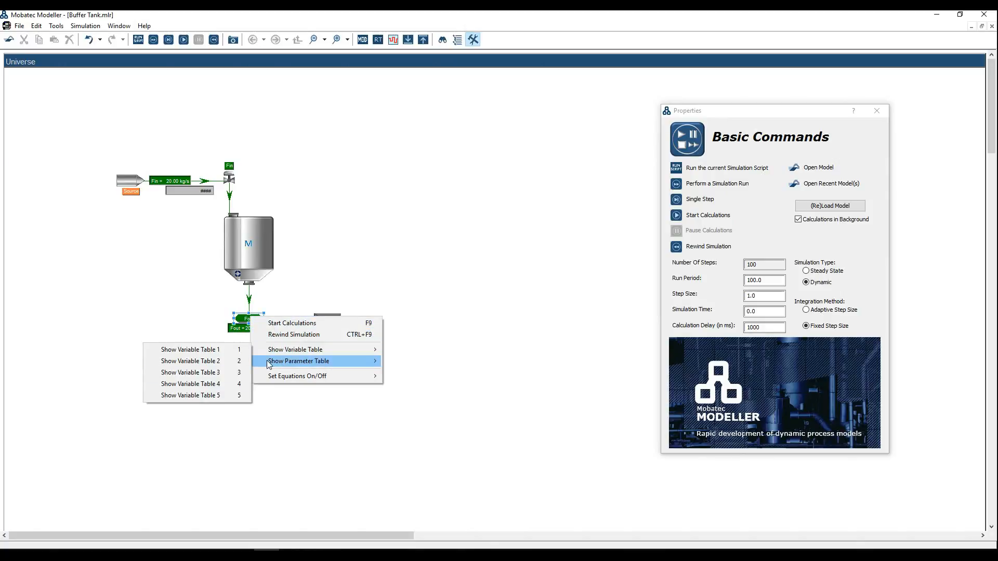
{"action": "left_click", "coordinate": [242, 383]}
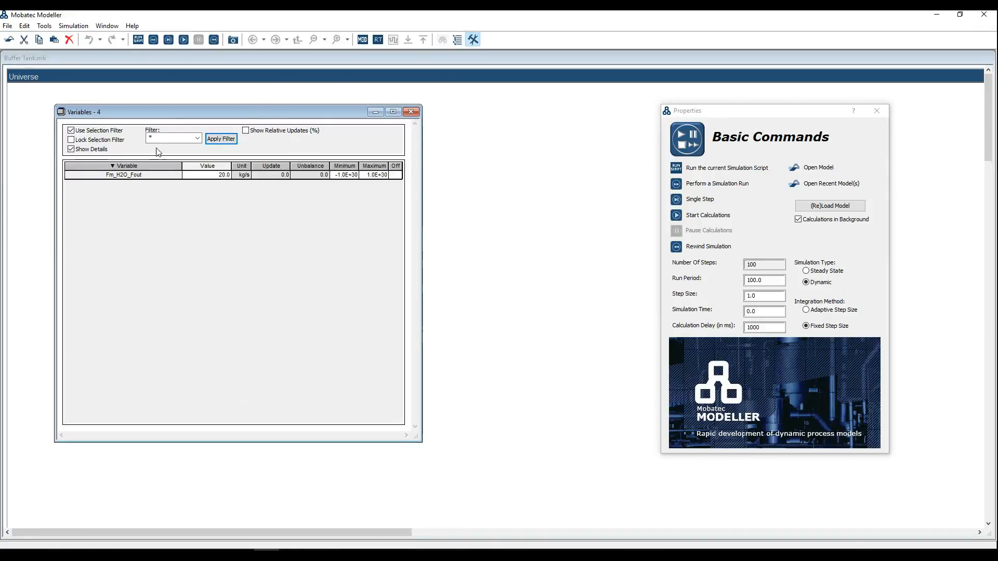
{"action": "left_click_drag", "start_coordinate": [174, 110], "coordinate": [431, 161]}
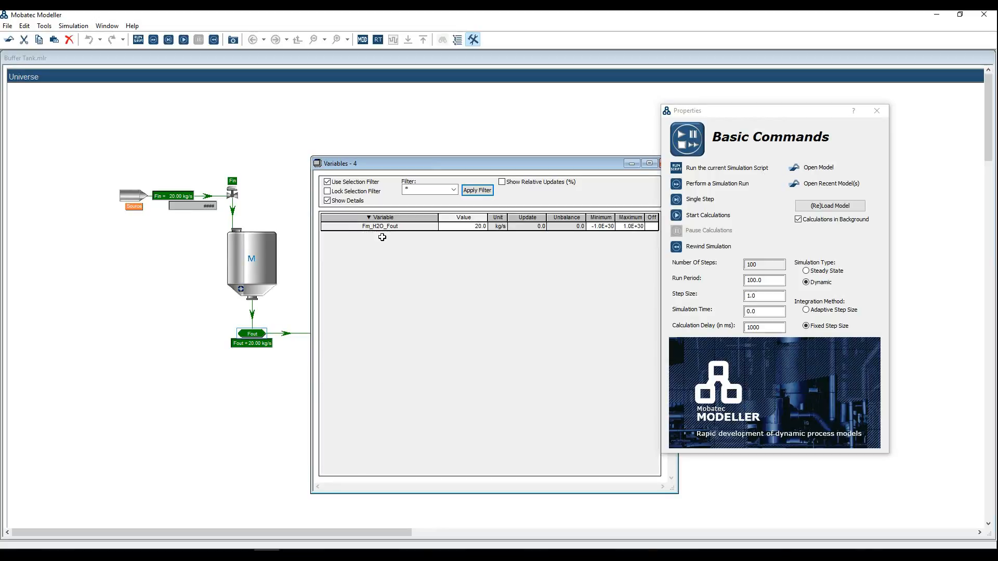
{"action": "left_click_drag", "start_coordinate": [601, 170], "coordinate": [530, 175]}
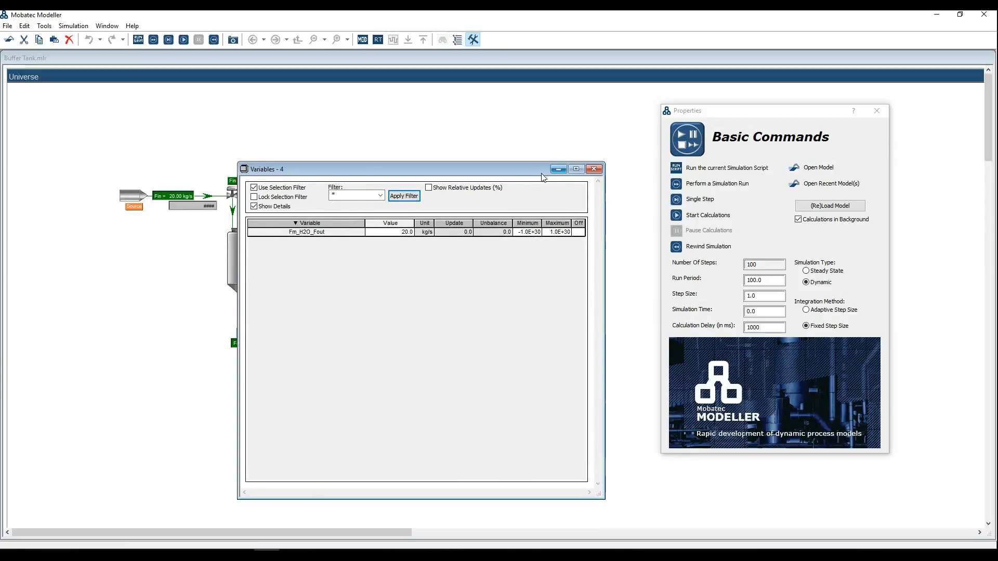
{"action": "left_click", "coordinate": [595, 168]}
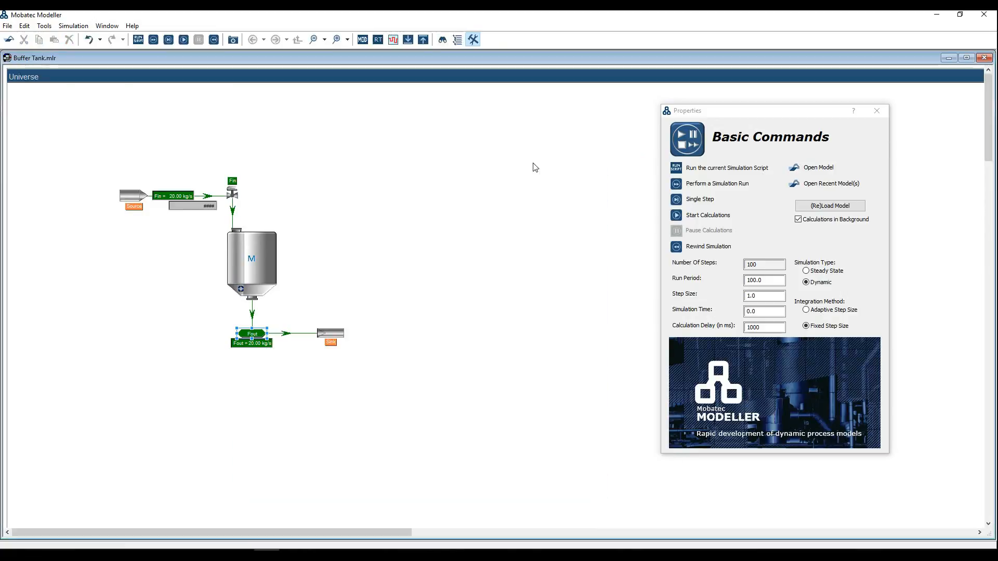
{"action": "left_click", "coordinate": [362, 40]}
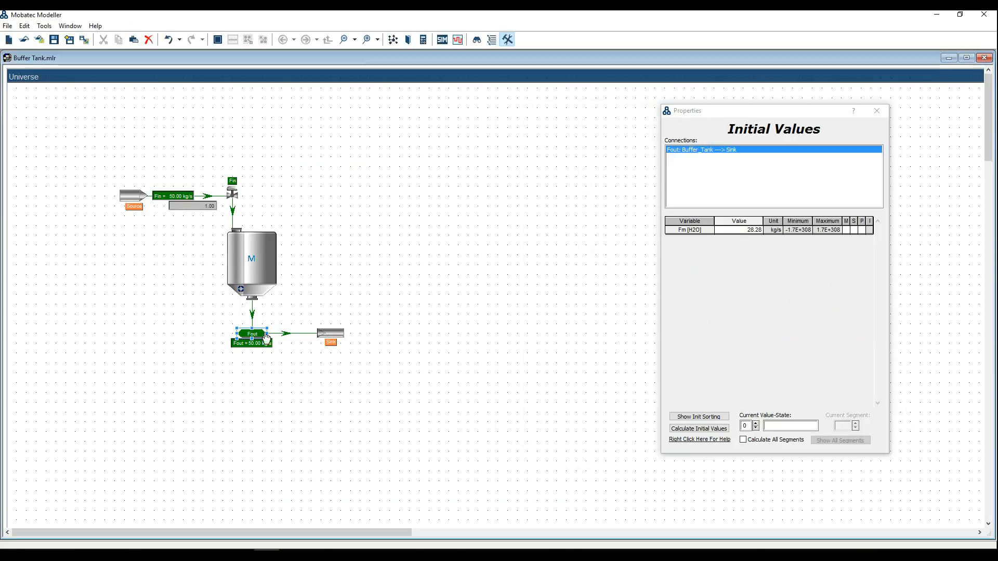
{"action": "left_click", "coordinate": [263, 344]}
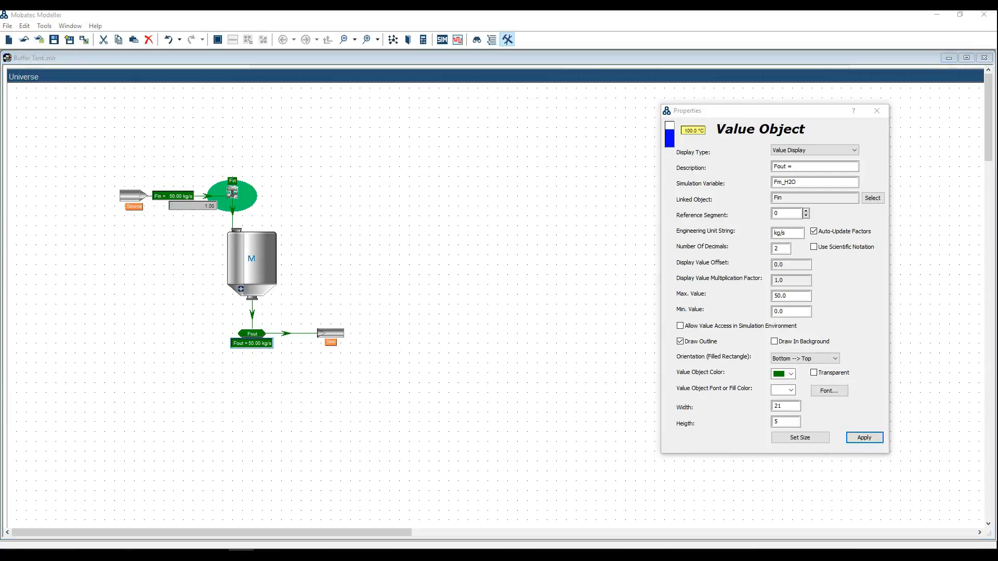
Step: Maximize the model window and move the grey value display directly beneath the Fin display
{"action": "left_click", "coordinate": [187, 206]}
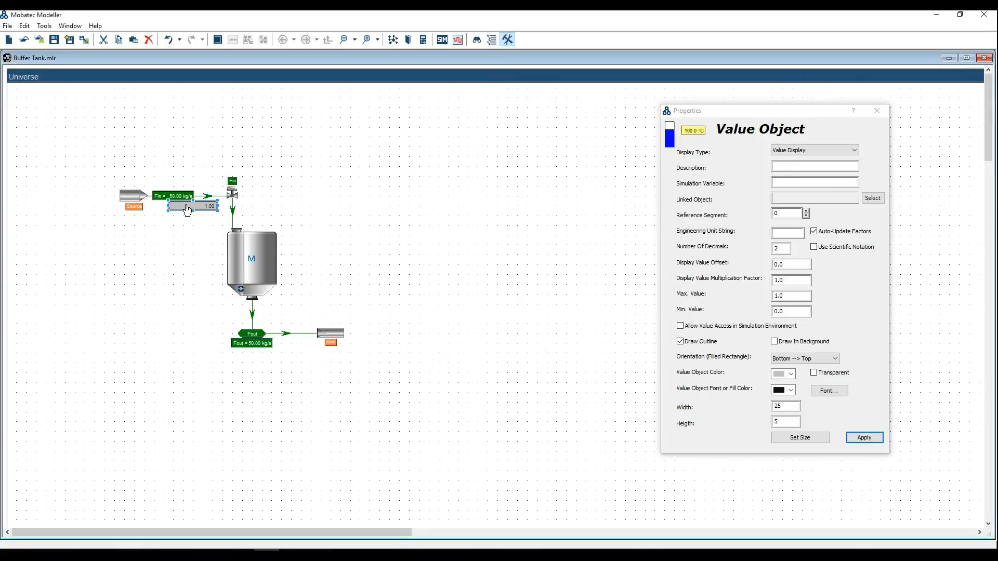
{"action": "double_click", "coordinate": [194, 57]}
{"action": "left_click_drag", "start_coordinate": [205, 198], "coordinate": [185, 200]}
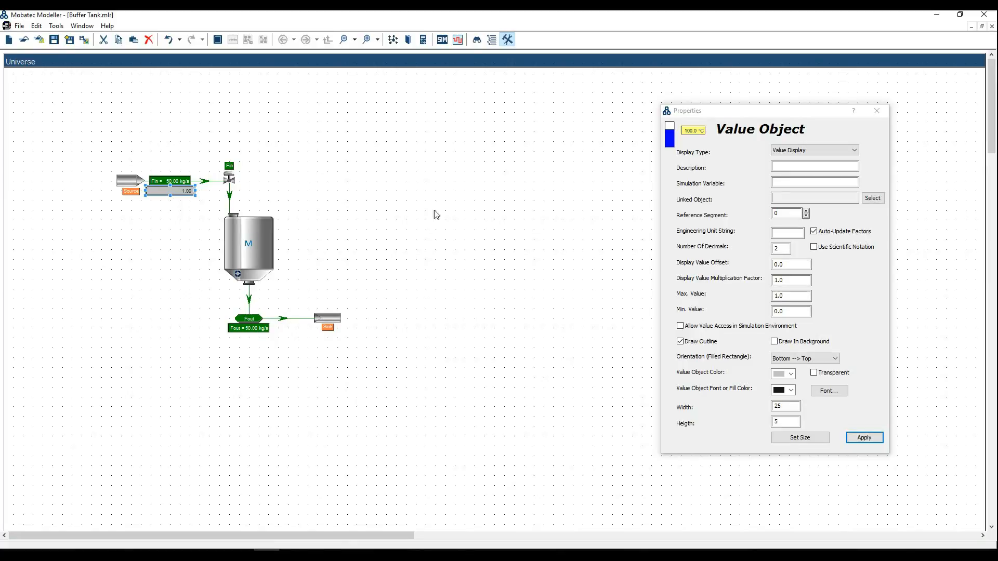
Step: Give the grey value display the description Alpha and simulation variable Alpha, and link it to the Fin valve
{"action": "left_click", "coordinate": [801, 168]}
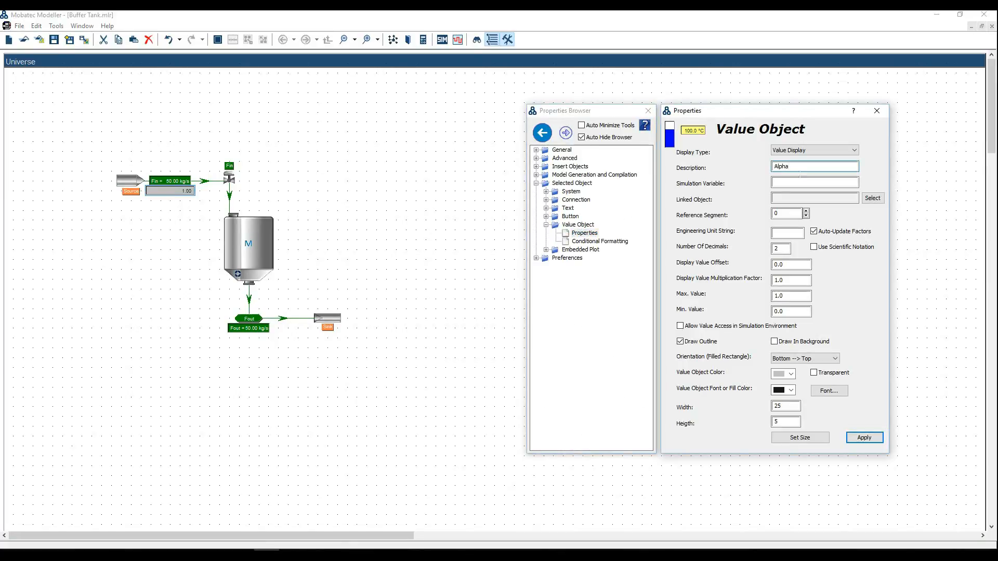
{"action": "left_click", "coordinate": [800, 182]}
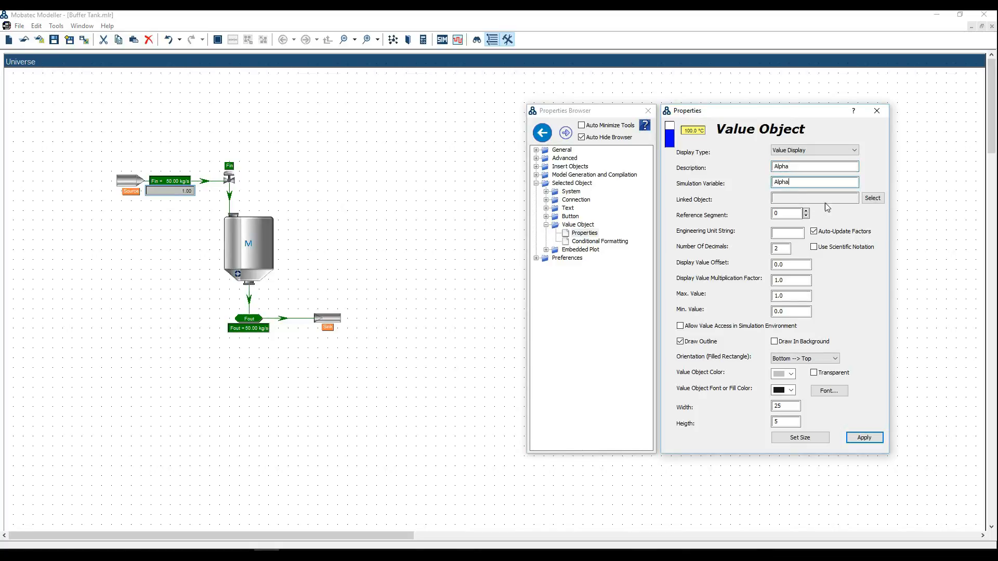
{"action": "left_click", "coordinate": [874, 198]}
{"action": "left_click", "coordinate": [230, 178]}
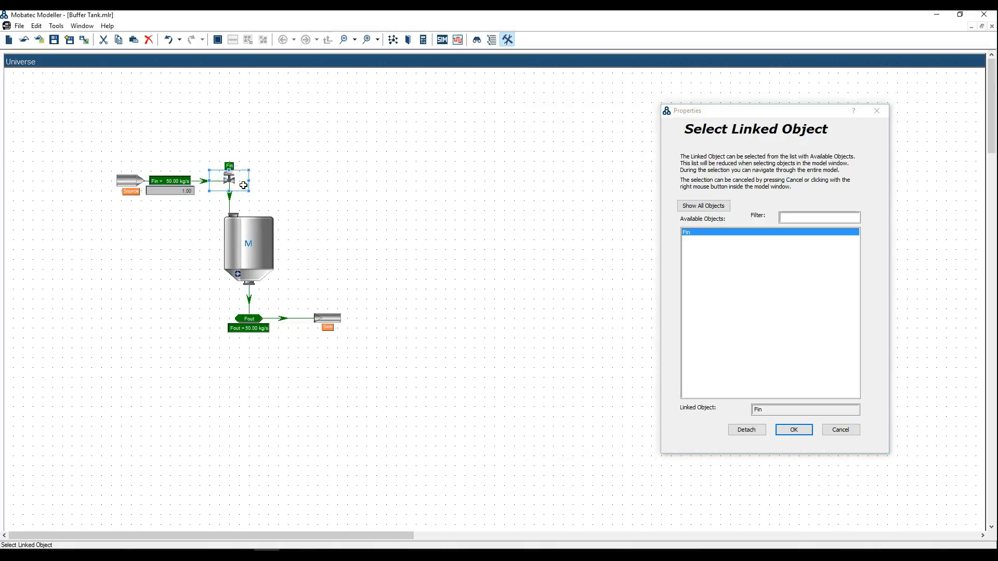
{"action": "left_click", "coordinate": [796, 432]}
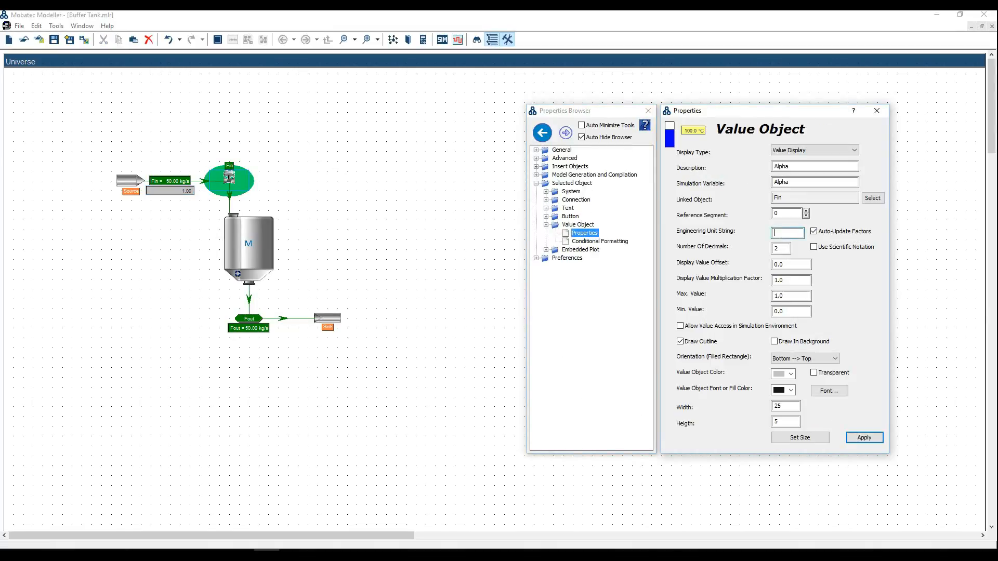
Step: Set the Alpha display's engineering unit to % and maximum value to 100, and allow value access in the simulation environment
{"action": "type", "text": "%"}
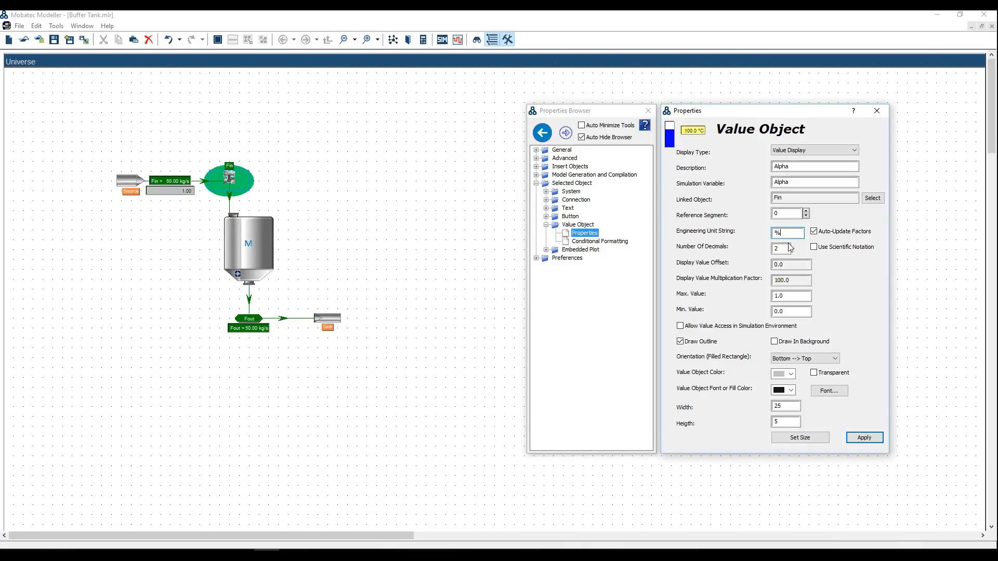
{"action": "left_click_drag", "start_coordinate": [795, 295], "coordinate": [776, 296]}
{"action": "type", "text": "1"}
Step: Colour the Alpha display yellow and change its description to "Alpha =", applying the properties
{"action": "left_click", "coordinate": [790, 374]}
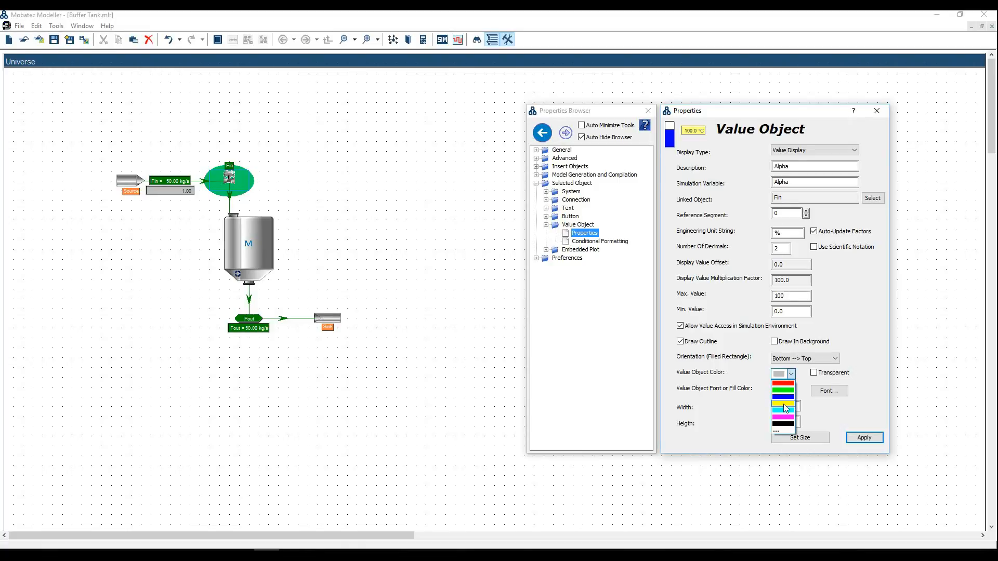
{"action": "left_click", "coordinate": [784, 404]}
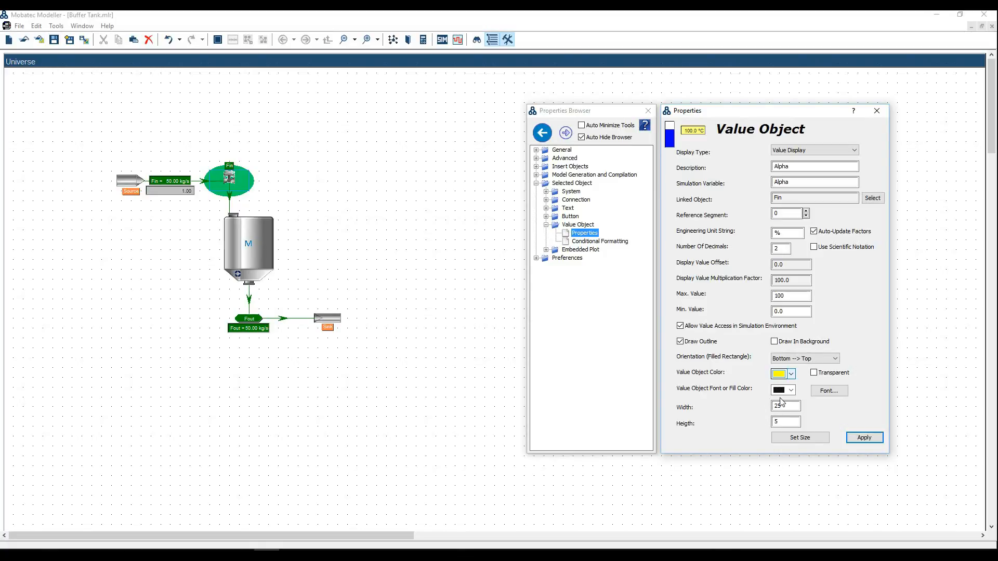
{"action": "left_click", "coordinate": [863, 438]}
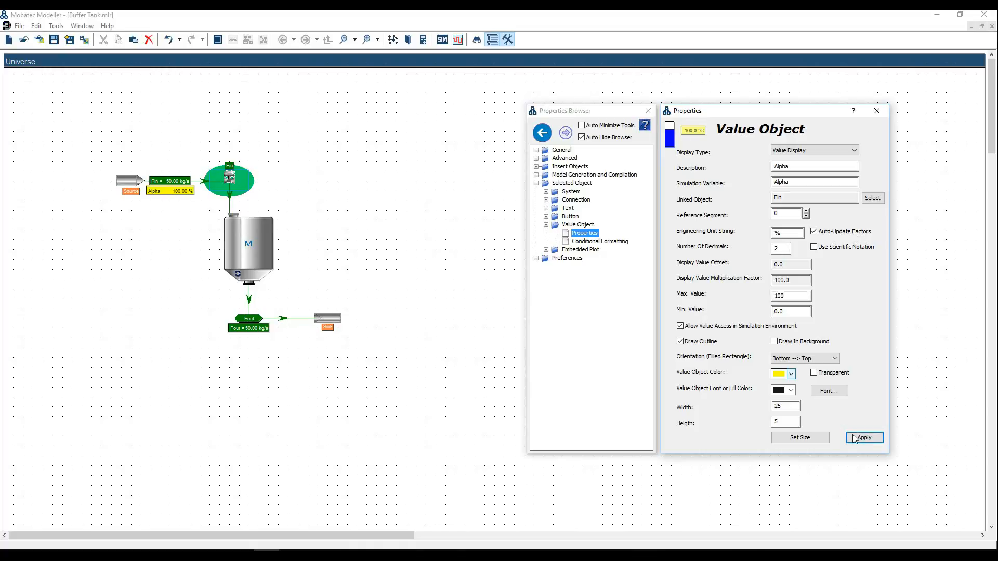
{"action": "left_click", "coordinate": [792, 166]}
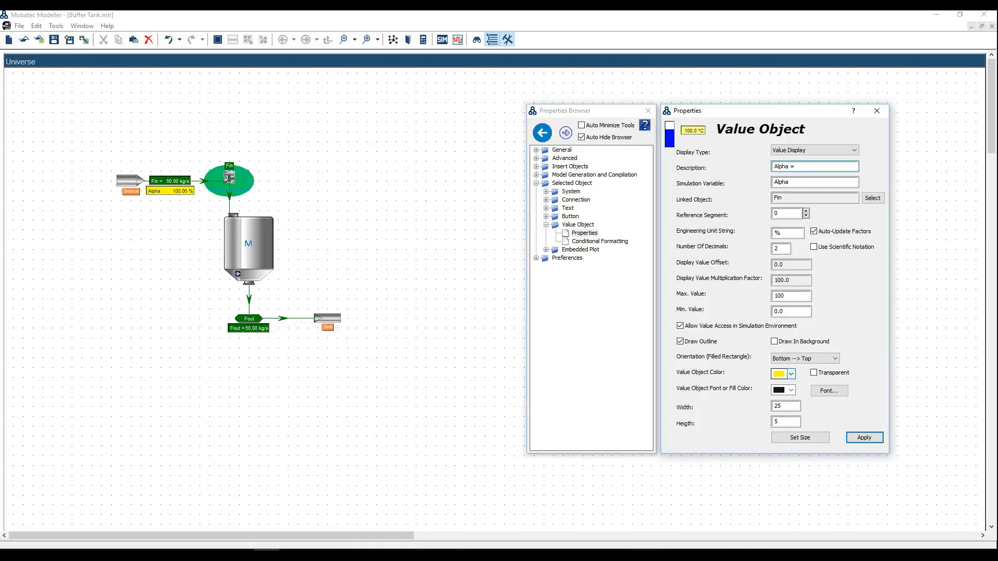
{"action": "left_click", "coordinate": [865, 439]}
{"action": "left_click", "coordinate": [241, 555]}
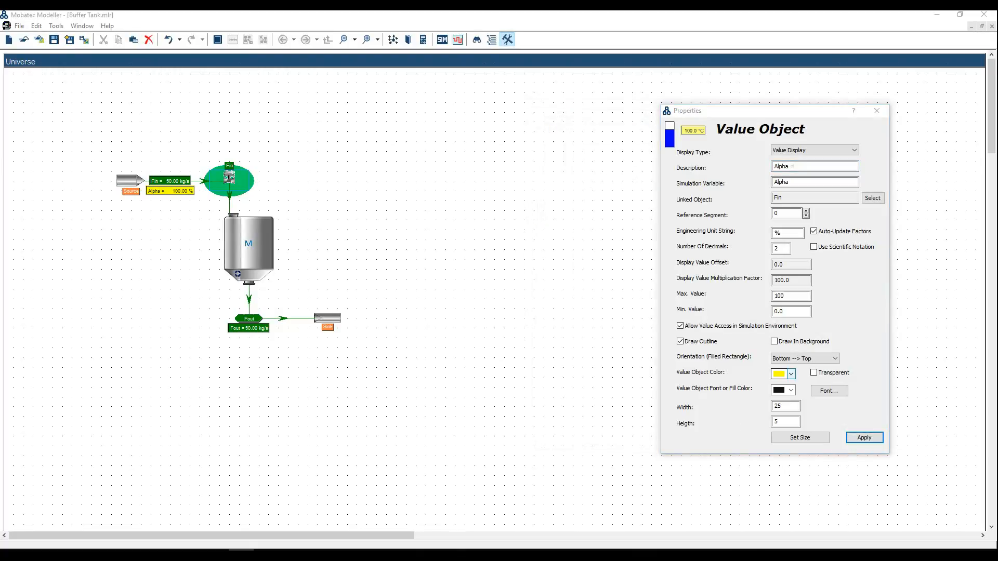
Step: Duplicate the yellow Alpha display and place the copy directly beneath it
{"action": "left_click", "coordinate": [169, 197]}
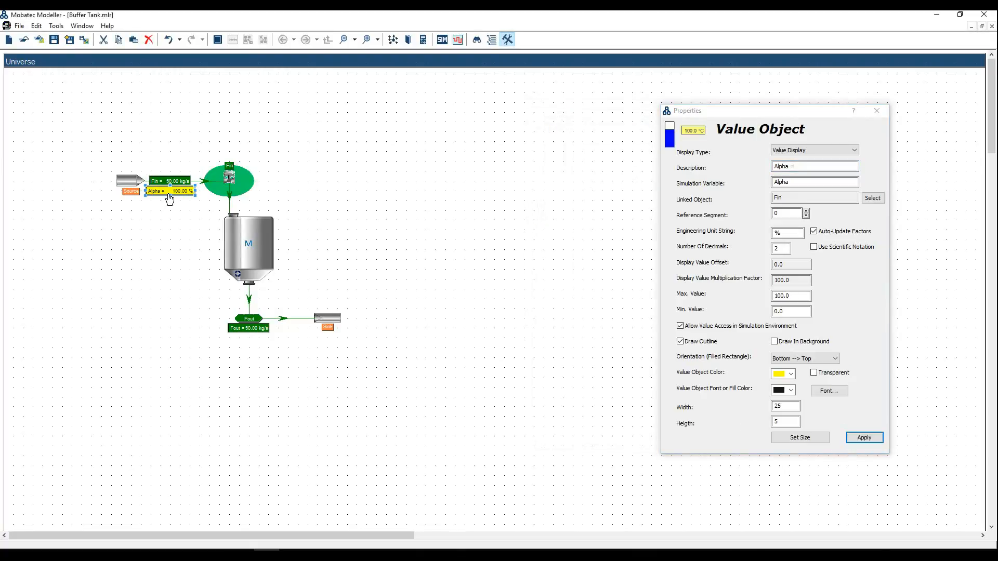
{"action": "key", "text": "ctrl+c"}
{"action": "key", "text": "ctrl+v"}
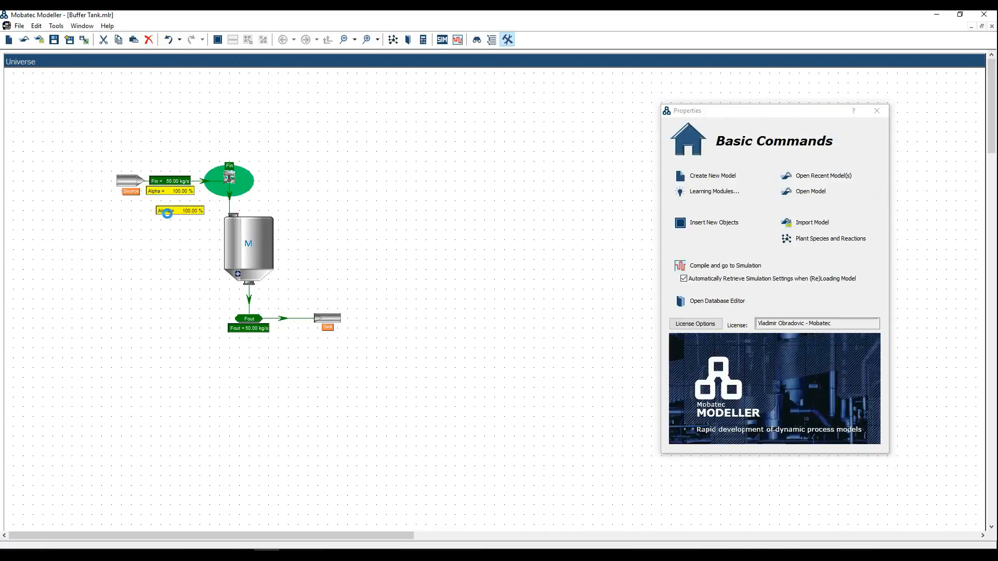
{"action": "left_click_drag", "start_coordinate": [168, 212], "coordinate": [166, 205]}
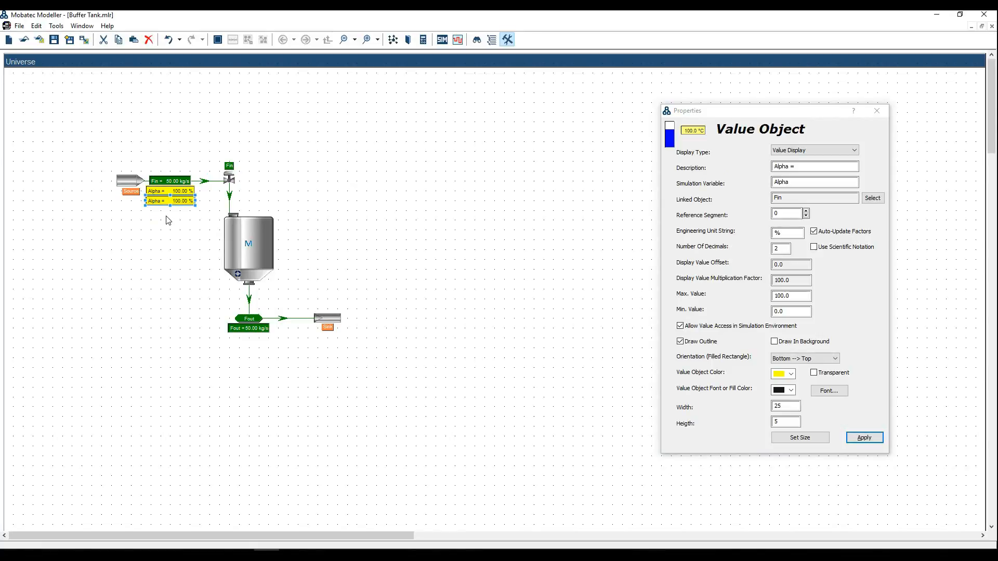
Step: Change the duplicated display's description to "Fm user =" and its simulation variable to Fm
{"action": "double_click", "coordinate": [781, 167]}
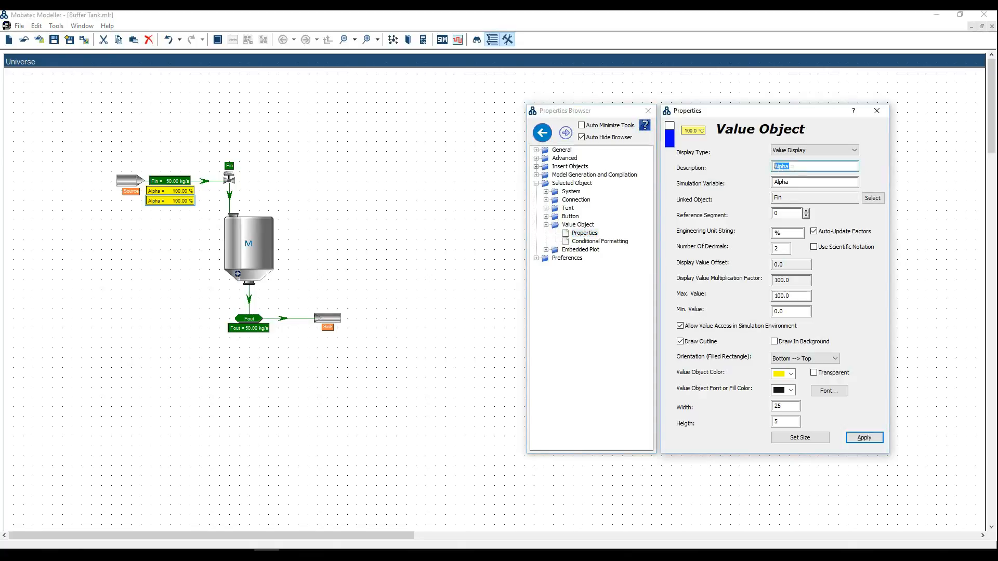
{"action": "type", "text": "Fm user"}
{"action": "key", "text": "Tab"}
{"action": "type", "text": "Fm"}
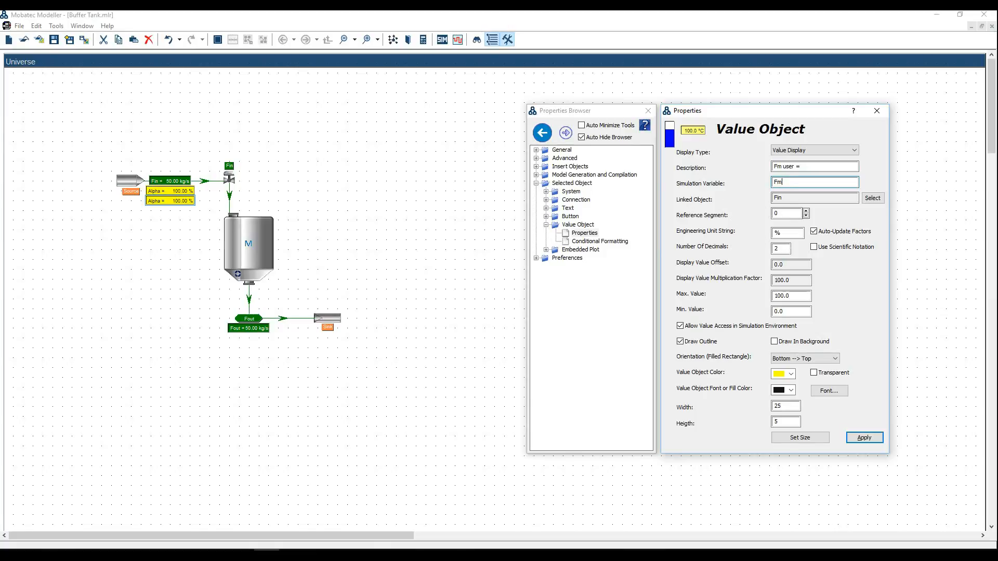
Step: Set the duplicated display's engineering unit to kg/s and its maximum value to 50, and apply the properties
{"action": "double_click", "coordinate": [777, 233]}
{"action": "type", "text": "kg/s"}
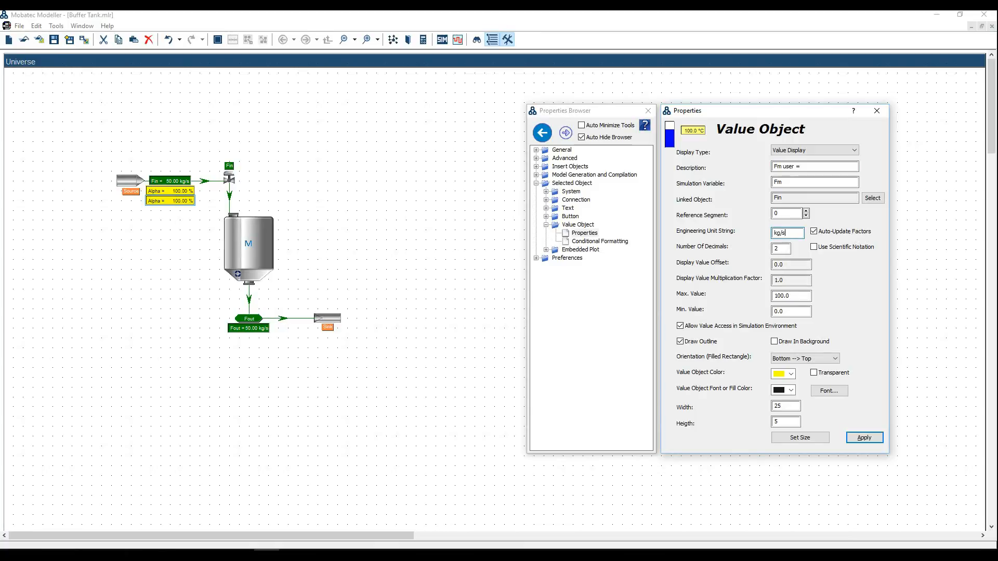
{"action": "left_click", "coordinate": [801, 298]}
{"action": "double_click", "coordinate": [801, 300]}
{"action": "type", "text": "50"}
{"action": "left_click", "coordinate": [863, 438]}
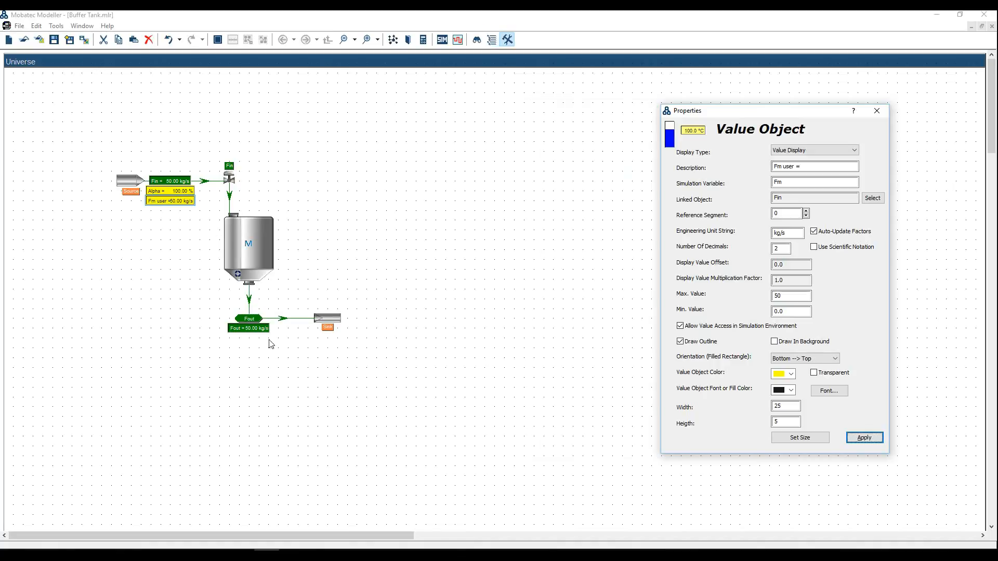
Step: Widen the "Fm user =" display to a width of 26
{"action": "left_click", "coordinate": [191, 202]}
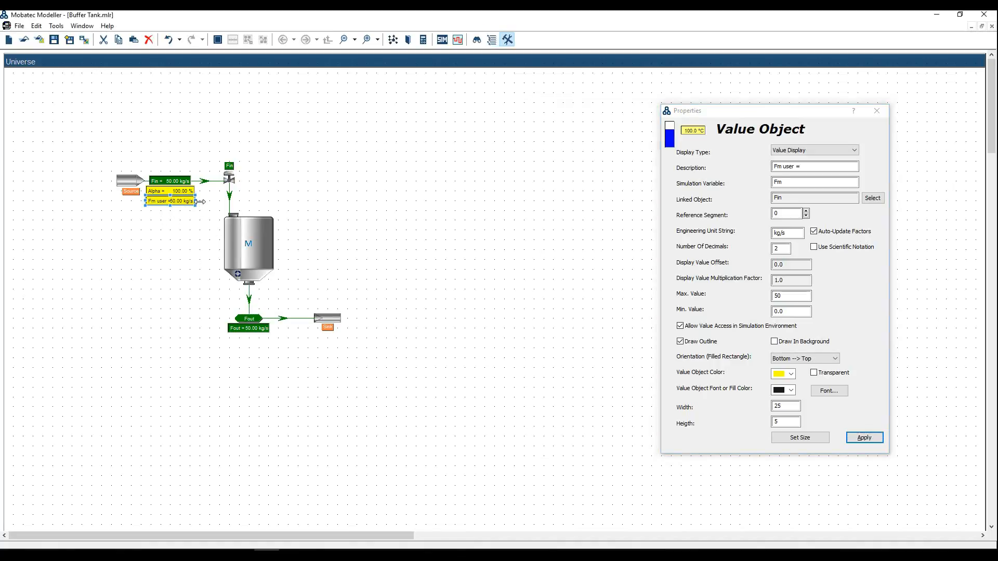
{"action": "left_click_drag", "start_coordinate": [200, 202], "coordinate": [203, 202]}
{"action": "double_click", "coordinate": [154, 203]}
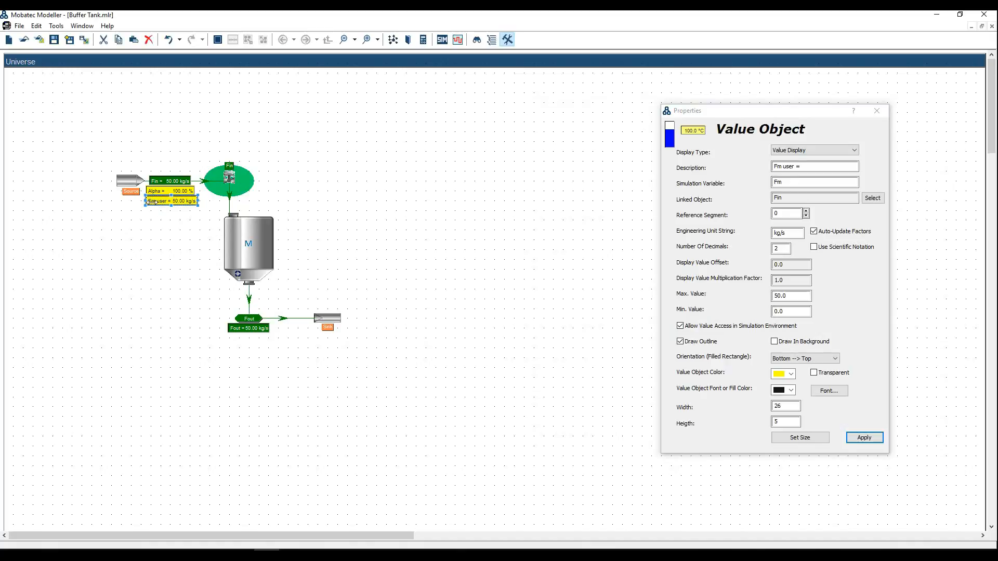
Step: Widen the "Fm user =" display a little further, to a width of 28
{"action": "left_click_drag", "start_coordinate": [146, 202], "coordinate": [142, 202]}
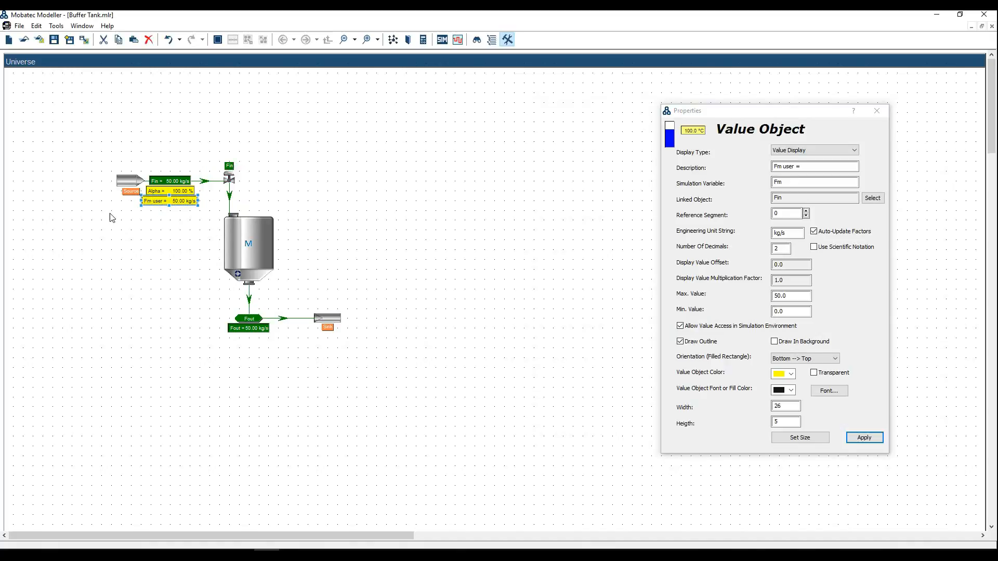
{"action": "left_click", "coordinate": [53, 239]}
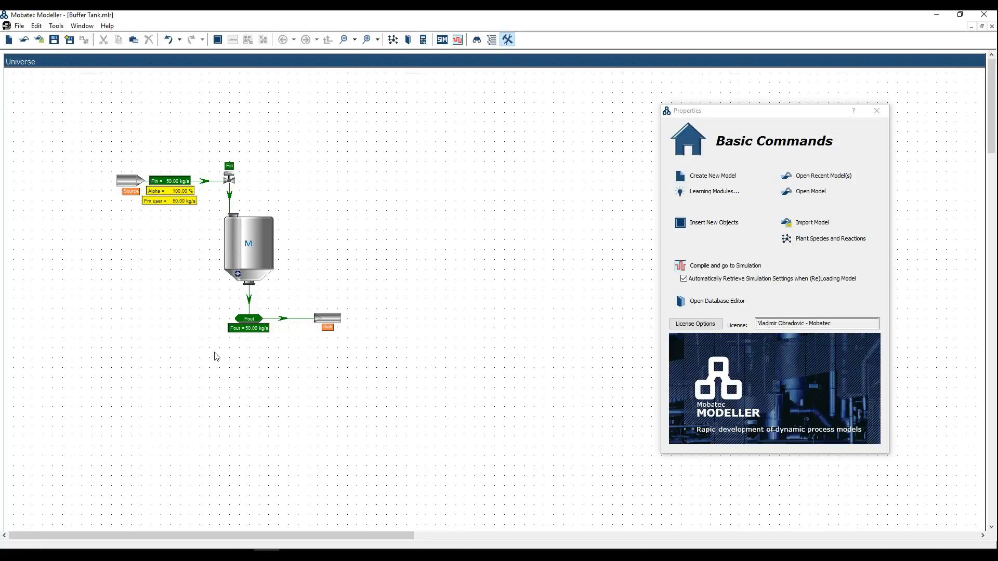
Step: Insert a blank value display directly beneath the green Fout display
{"action": "key", "text": "v"}
{"action": "left_click", "coordinate": [249, 340]}
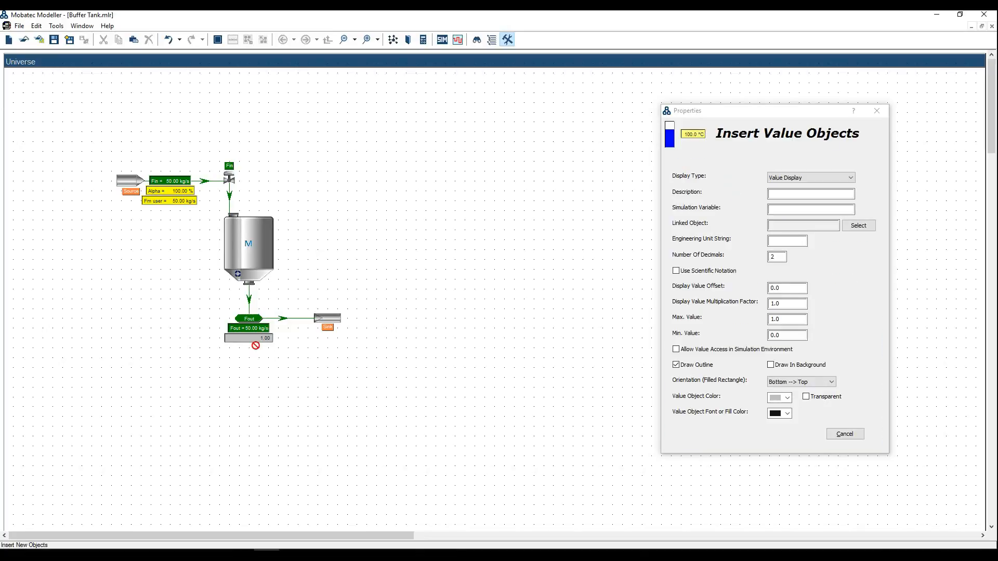
{"action": "key", "text": "Escape"}
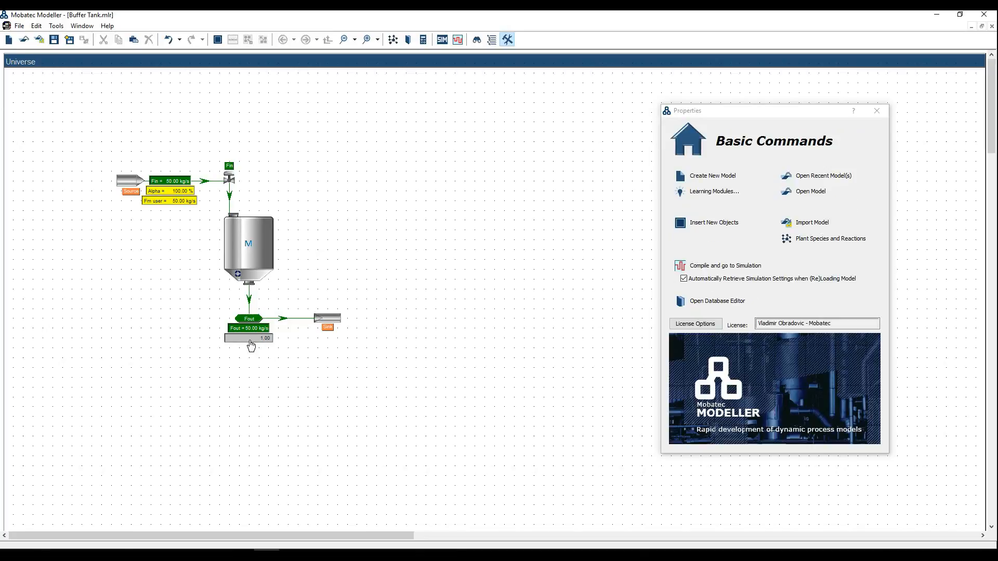
Step: Replace the blank display beneath Fout with a copy of the "Fm user =" display
{"action": "left_click", "coordinate": [180, 208]}
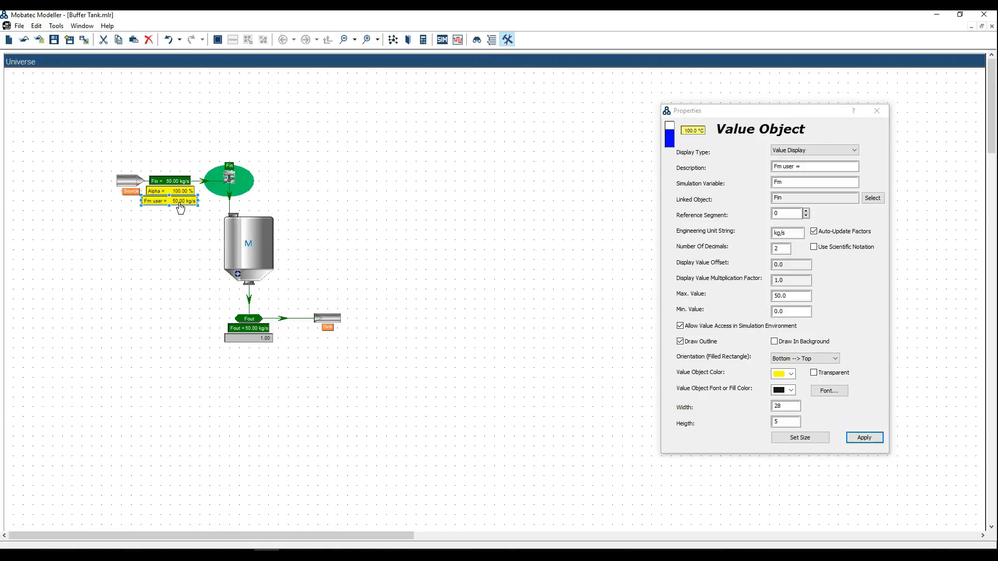
{"action": "key", "text": "ctrl+c"}
{"action": "left_click", "coordinate": [260, 338]}
{"action": "key", "text": "ctrl+v"}
{"action": "left_click", "coordinate": [262, 361]}
{"action": "left_click", "coordinate": [263, 341]}
{"action": "left_click", "coordinate": [172, 202]}
{"action": "left_click", "coordinate": [177, 267]}
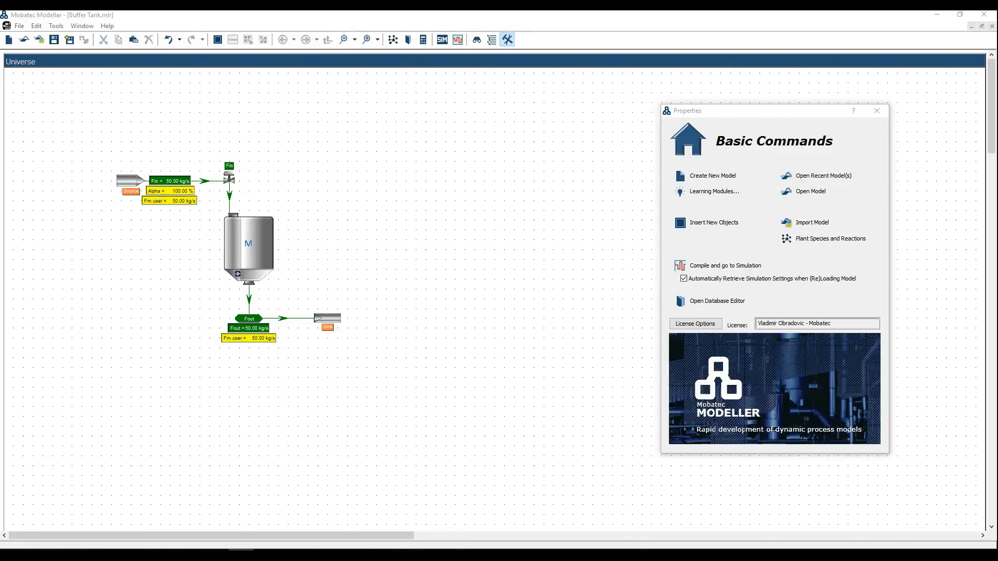
Step: Change the description of the copied display beneath Fout to "Beta =" and its simulation variable to Beta
{"action": "left_click", "coordinate": [233, 341]}
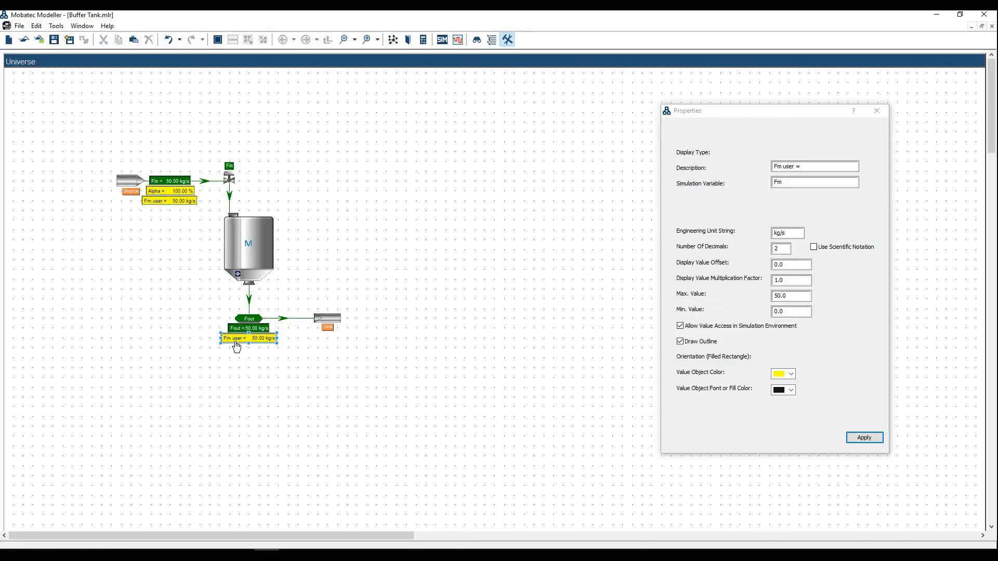
{"action": "left_click_drag", "start_coordinate": [794, 166], "coordinate": [765, 173]}
{"action": "key", "text": "BackSpace"}
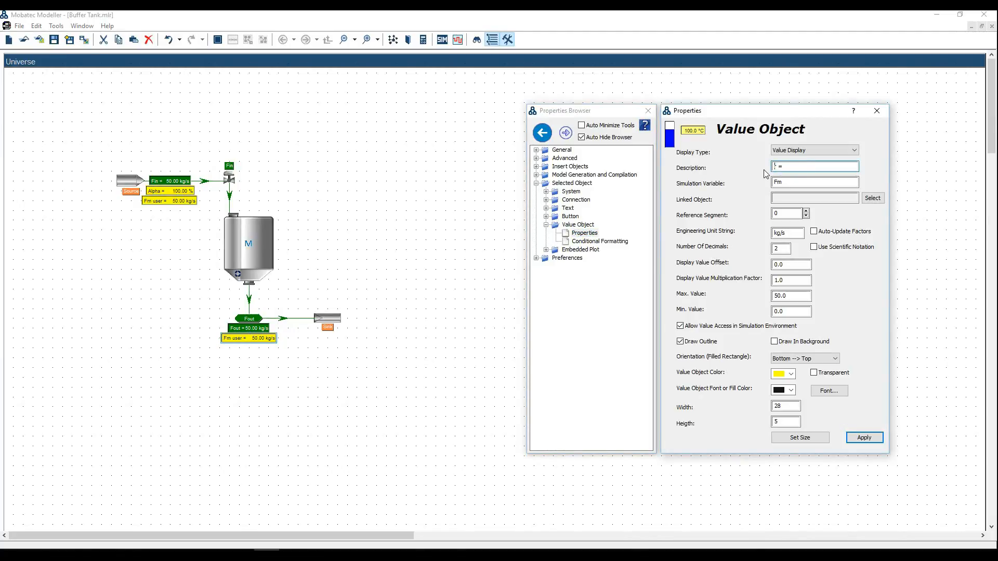
{"action": "type", "text": "Beta"}
{"action": "key", "text": "Tab"}
Step: Link the Beta display to the Fout connection
{"action": "left_click", "coordinate": [874, 199]}
{"action": "left_click", "coordinate": [256, 328]}
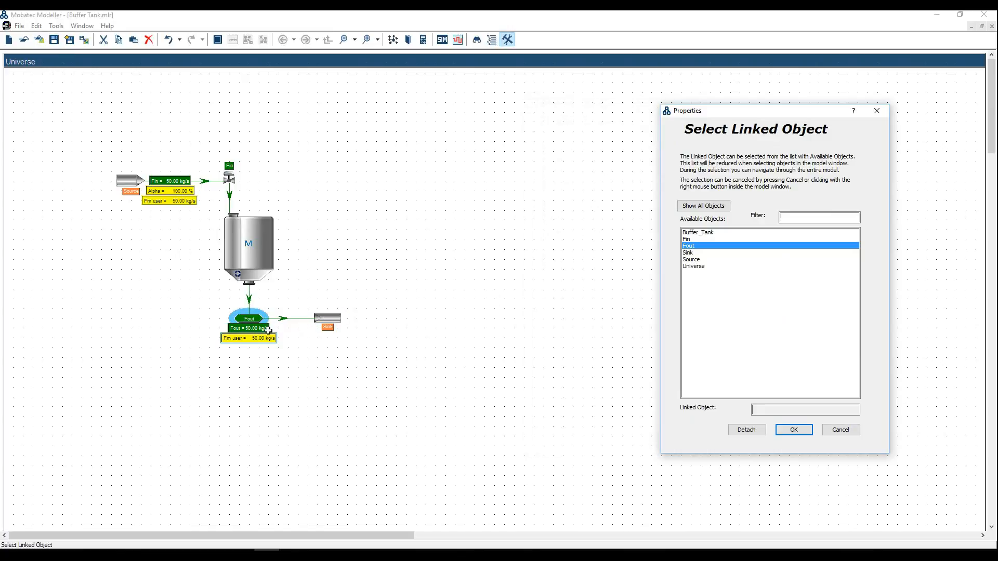
{"action": "left_click", "coordinate": [787, 430]}
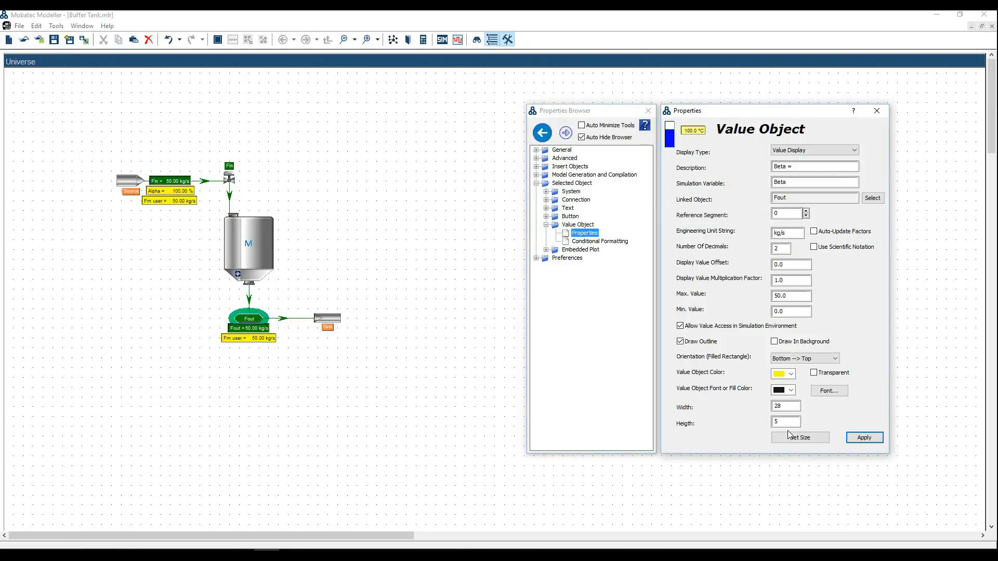
Step: Set the Beta display's engineering unit to kg/s.√m and its maximum value to 100, and apply the properties
{"action": "left_click_drag", "start_coordinate": [797, 234], "coordinate": [753, 236]}
{"action": "key", "text": "ctrl+v"}
{"action": "double_click", "coordinate": [779, 296]}
{"action": "type", "text": "1"}
{"action": "left_click", "coordinate": [865, 438]}
{"action": "left_click", "coordinate": [241, 551]}
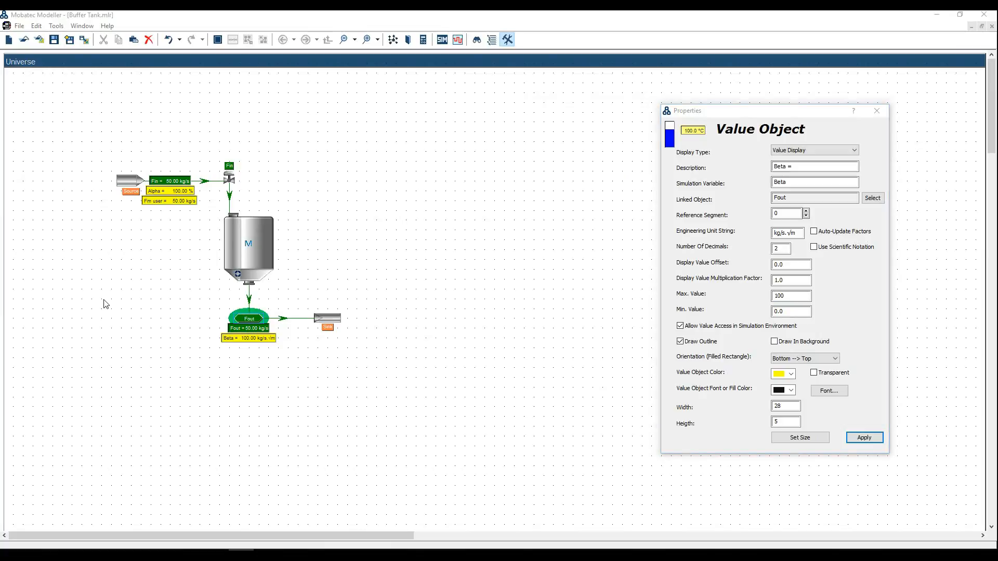
{"action": "left_click", "coordinate": [158, 315]}
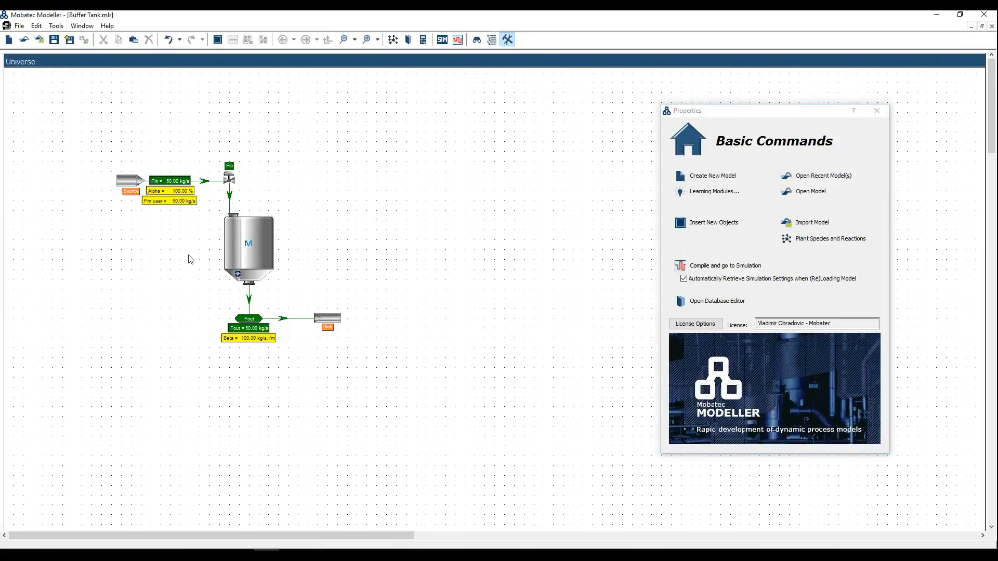
Step: Duplicate the yellow Alpha display, place the copy on the lower part of the tank and narrow it slightly
{"action": "left_click", "coordinate": [184, 195]}
{"action": "key", "text": "ctrl+c"}
{"action": "left_click", "coordinate": [341, 240]}
{"action": "key", "text": "ctrl+v"}
{"action": "left_click_drag", "start_coordinate": [355, 246], "coordinate": [268, 259]}
{"action": "left_click", "coordinate": [230, 264]}
{"action": "left_click", "coordinate": [231, 262]}
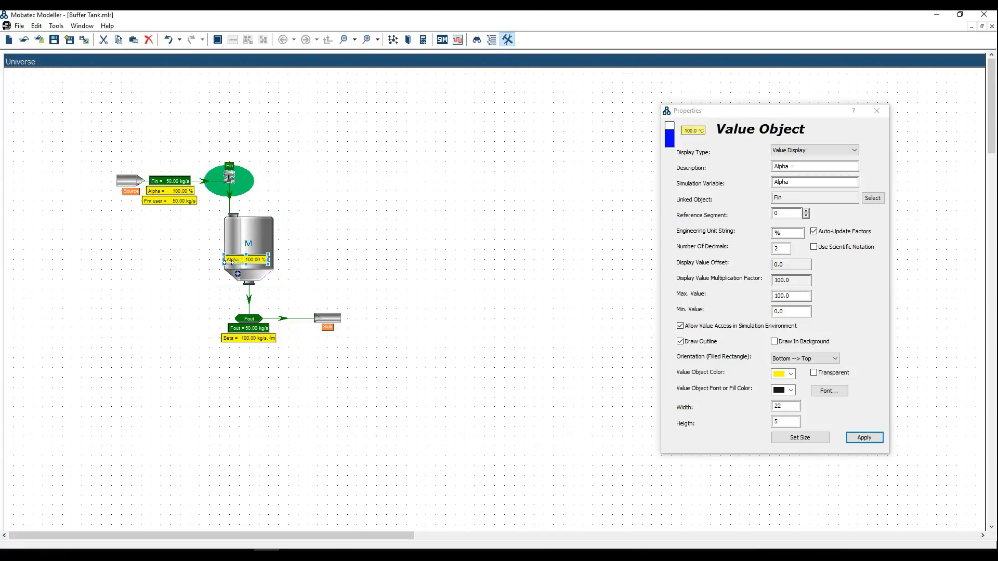
{"action": "left_click_drag", "start_coordinate": [228, 262], "coordinate": [234, 263]}
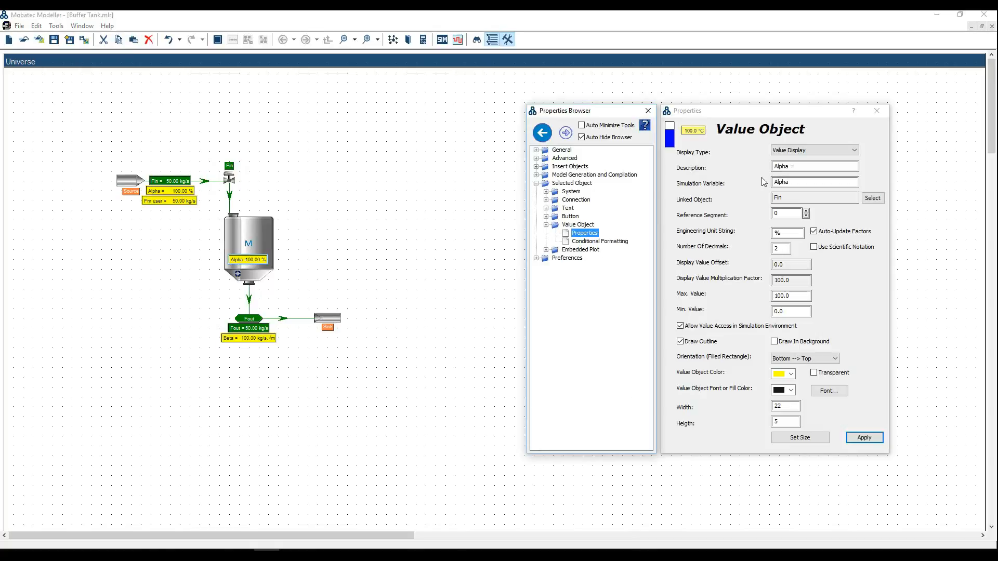
Step: Set the description of the display on the tank to "L =", its simulation variable to L and its linked object to Buffer_Tank
{"action": "double_click", "coordinate": [781, 167]}
{"action": "type", "text": "L"}
{"action": "double_click", "coordinate": [781, 182]}
{"action": "type", "text": "L"}
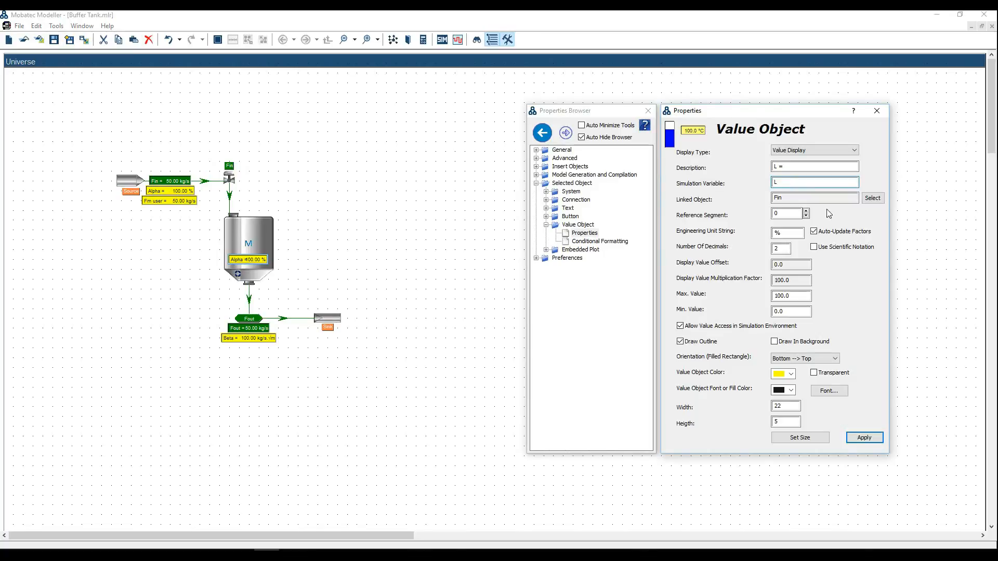
{"action": "left_click", "coordinate": [873, 199]}
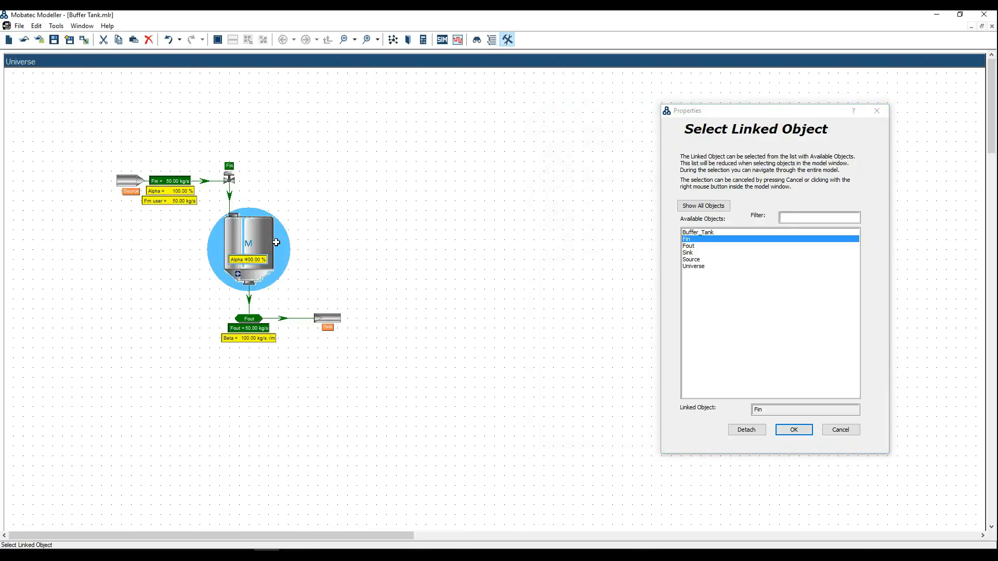
{"action": "left_click", "coordinate": [249, 247]}
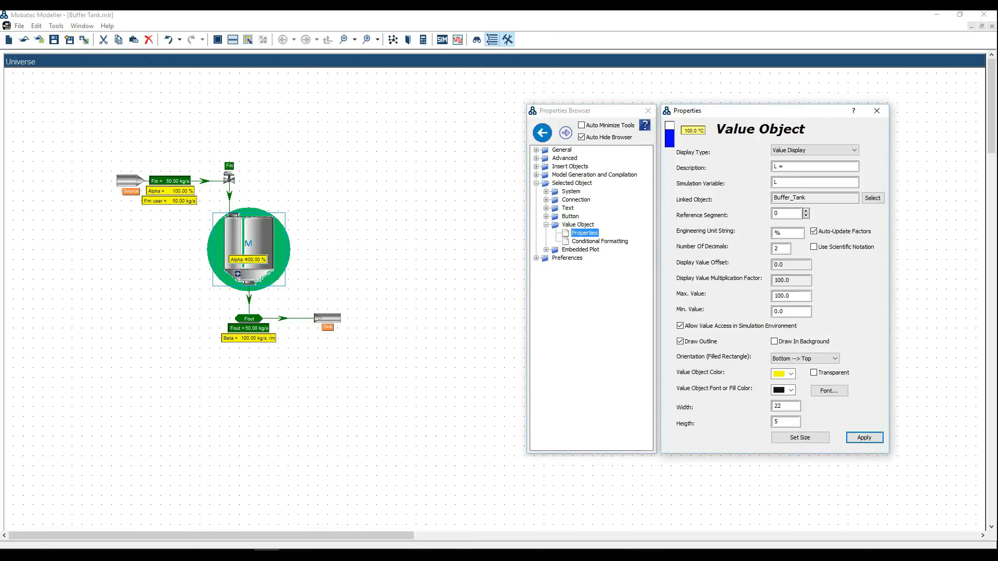
Step: Give the L display unit m, maximum 10, no value access in simulation and a transparent background, and apply
{"action": "left_click_drag", "start_coordinate": [784, 234], "coordinate": [759, 237]}
{"action": "type", "text": "m"}
{"action": "left_click_drag", "start_coordinate": [800, 296], "coordinate": [763, 300]}
{"action": "type", "text": "10"}
{"action": "left_click", "coordinate": [680, 326]}
{"action": "left_click", "coordinate": [864, 438]}
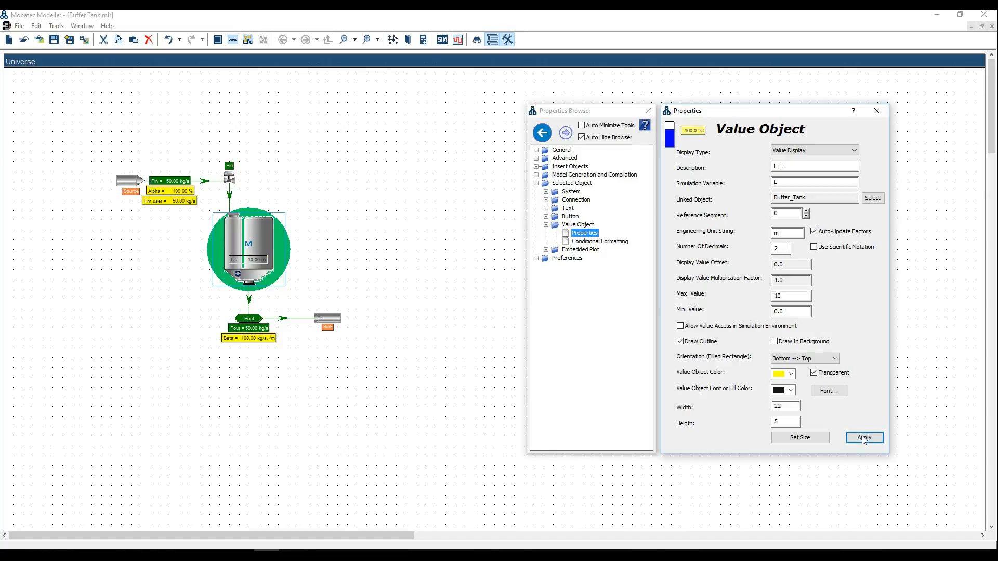
{"action": "left_click", "coordinate": [347, 282]}
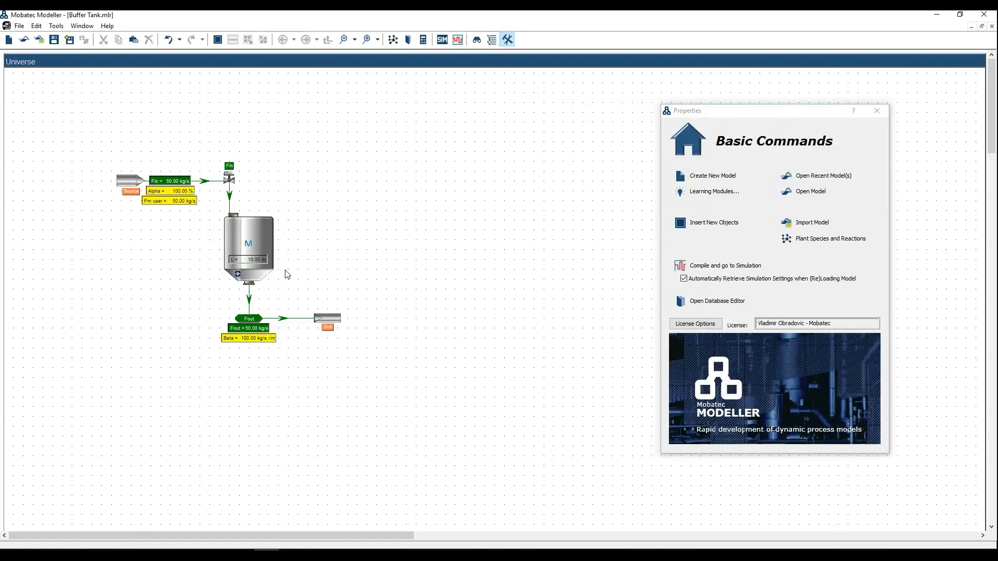
Step: Narrow the L display on the tank by pulling in its right edge
{"action": "left_click", "coordinate": [0, 304]}
{"action": "left_click", "coordinate": [245, 260]}
{"action": "left_click_drag", "start_coordinate": [264, 260], "coordinate": [256, 261]}
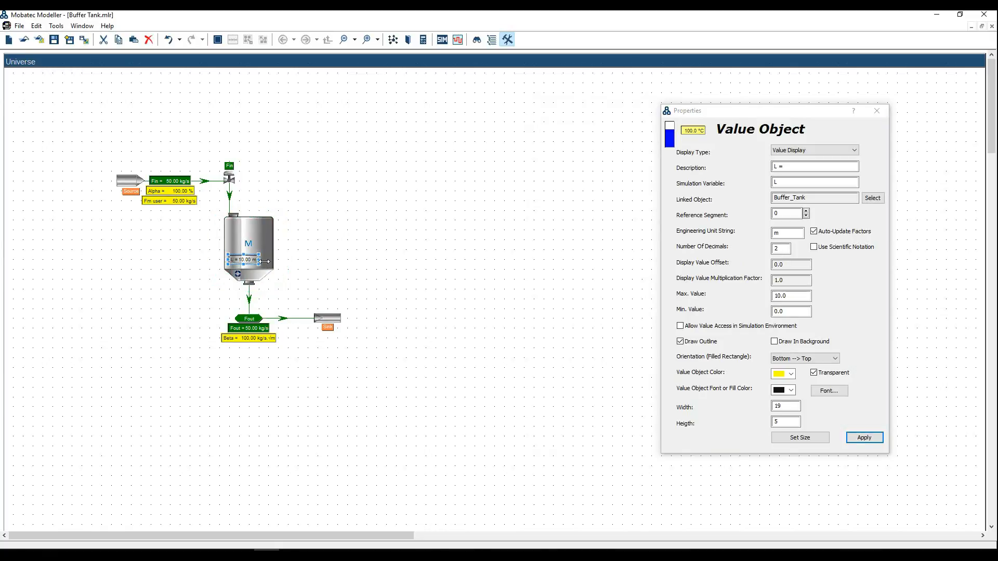
{"action": "left_click", "coordinate": [339, 276]}
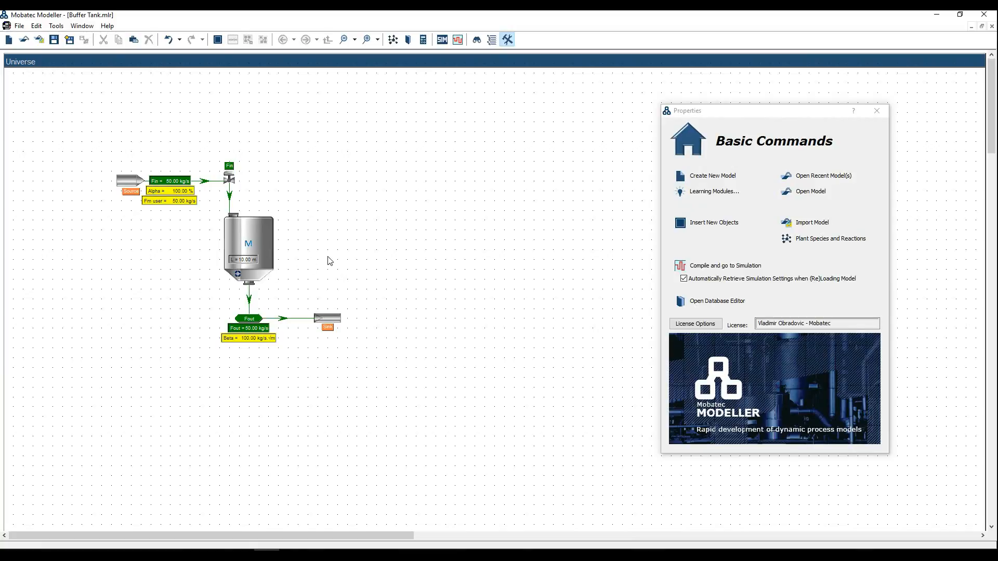
Step: Insert a new value object linked to Buffer_Tank in the empty area to the right of the tank
{"action": "key", "text": "v"}
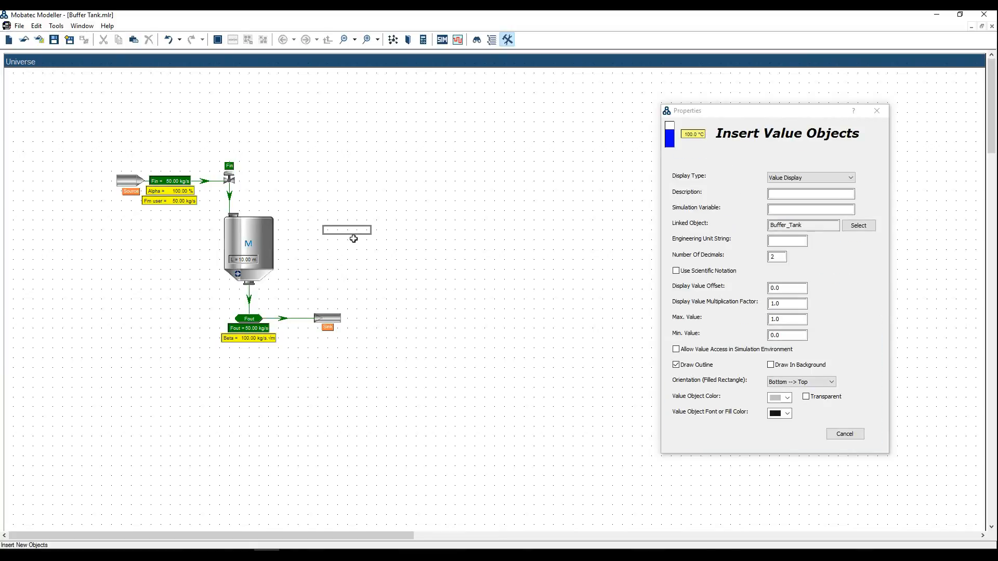
{"action": "left_click", "coordinate": [354, 234]}
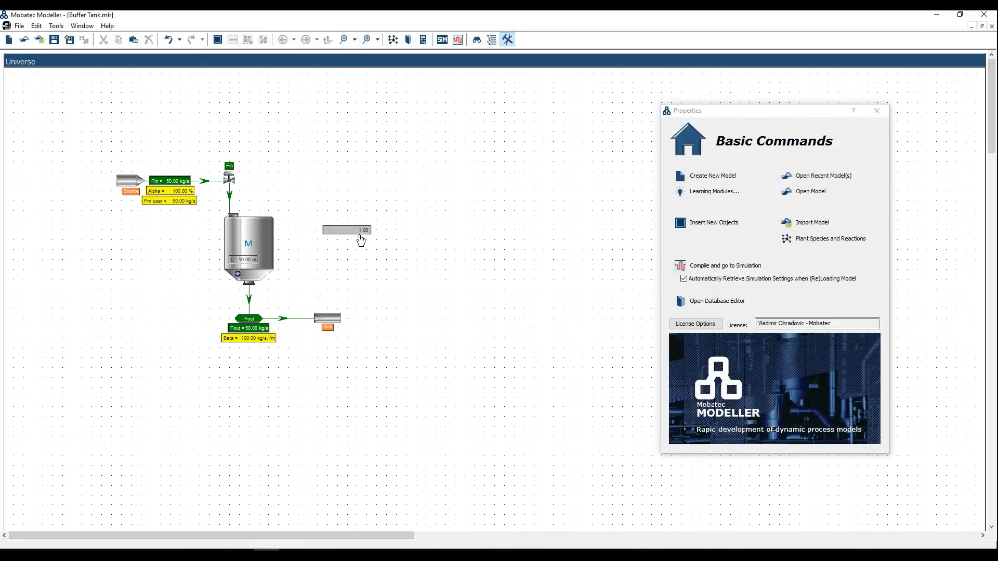
{"action": "left_click", "coordinate": [361, 235]}
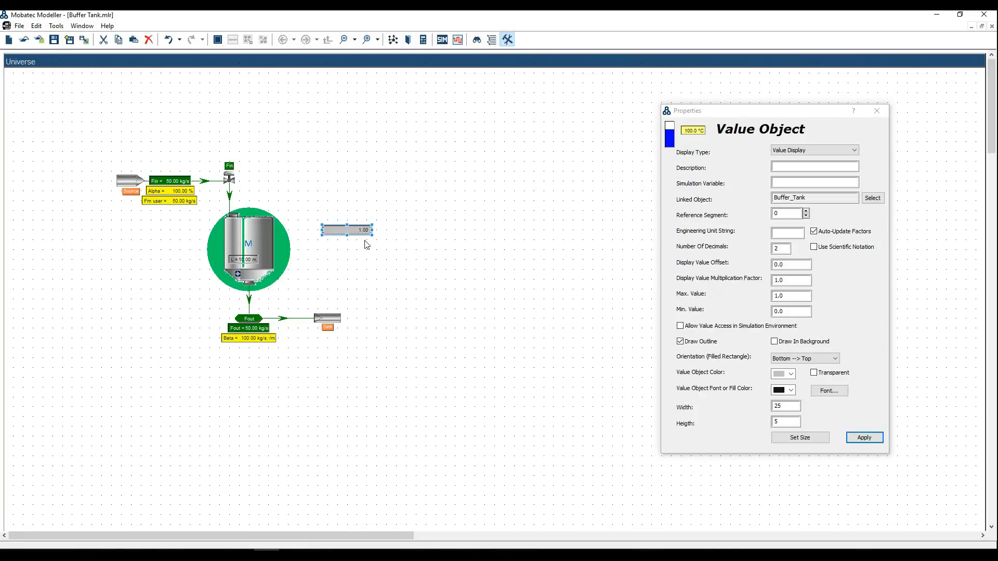
Step: Make the new value object a Filled Rectangle for simulation variable L with a maximum value of 10
{"action": "left_click", "coordinate": [789, 154]}
{"action": "left_click", "coordinate": [790, 165]}
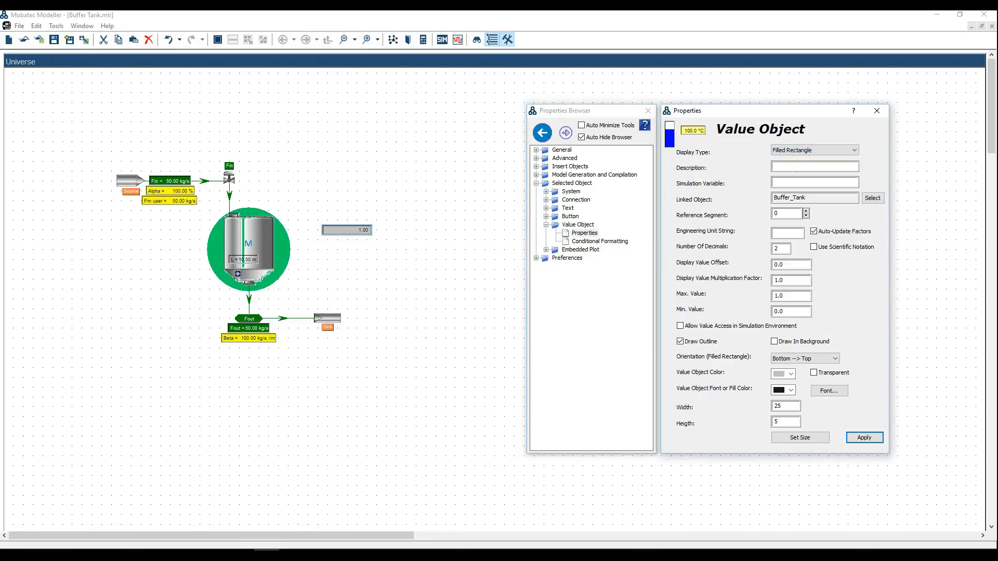
{"action": "left_click", "coordinate": [790, 182]}
{"action": "double_click", "coordinate": [778, 296]}
Step: Set the rectangle's fill color to blue and its object color to dark gray, and apply the properties
{"action": "left_click", "coordinate": [789, 393]}
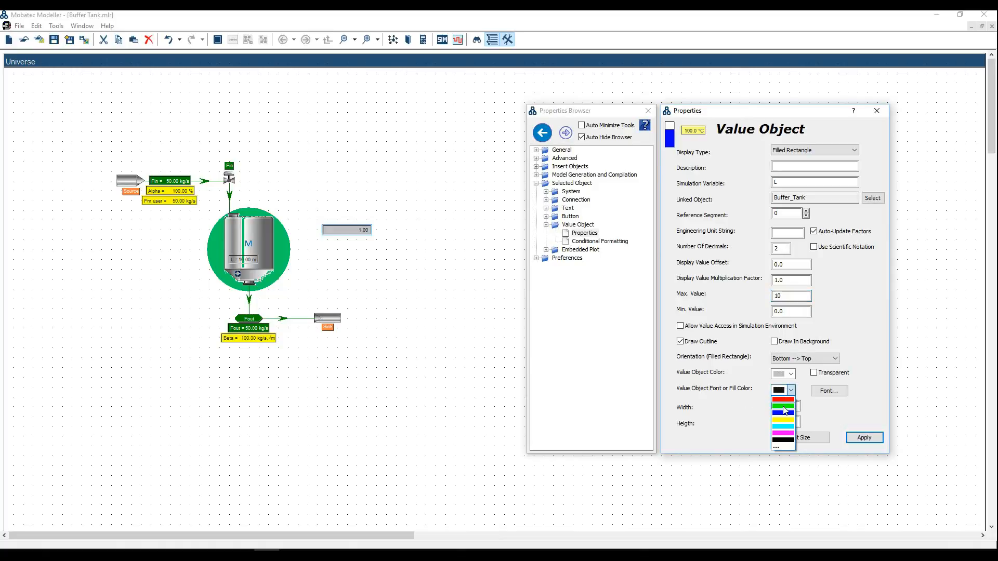
{"action": "left_click", "coordinate": [787, 410]}
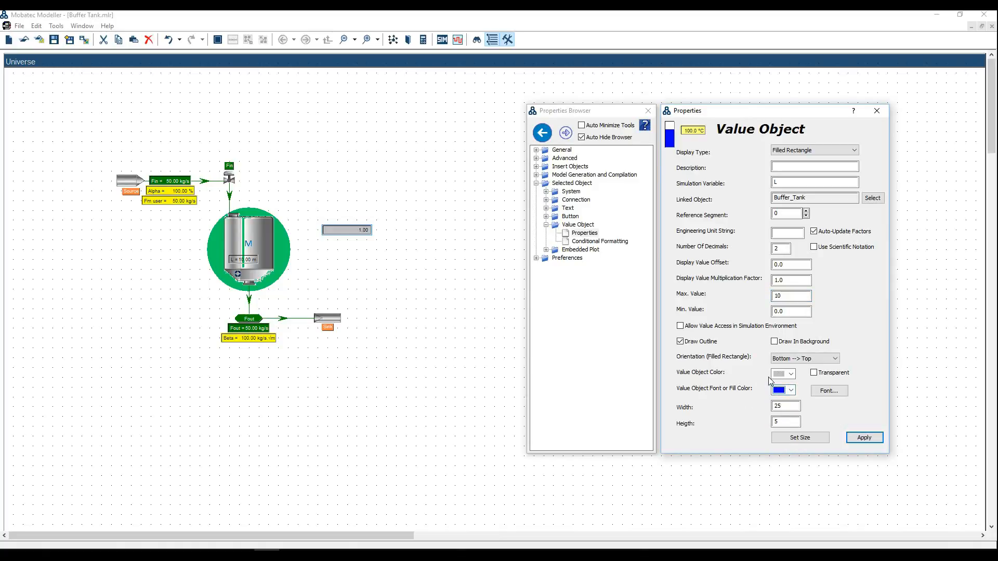
{"action": "left_click", "coordinate": [791, 374]}
{"action": "left_click", "coordinate": [782, 429]}
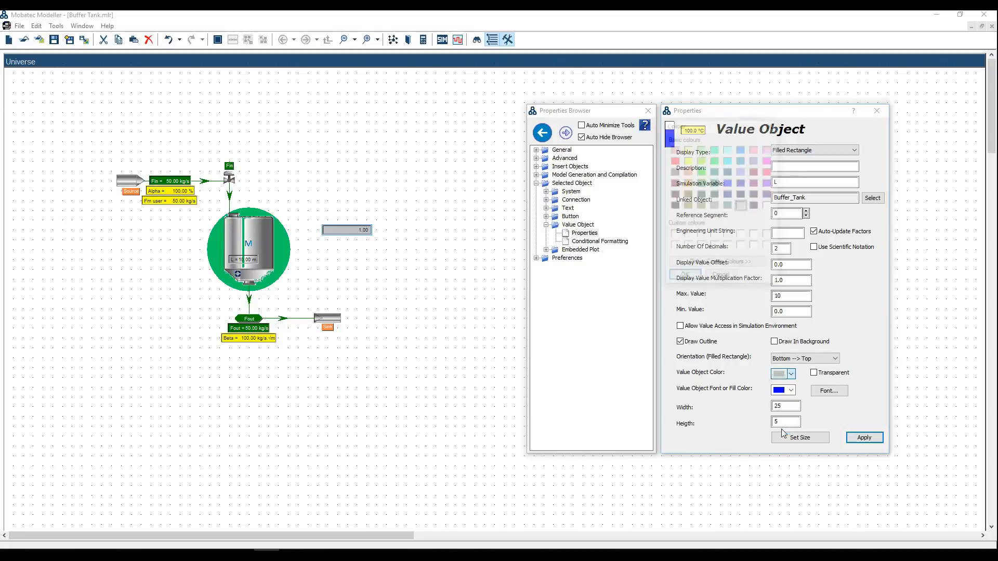
{"action": "left_click", "coordinate": [693, 278]}
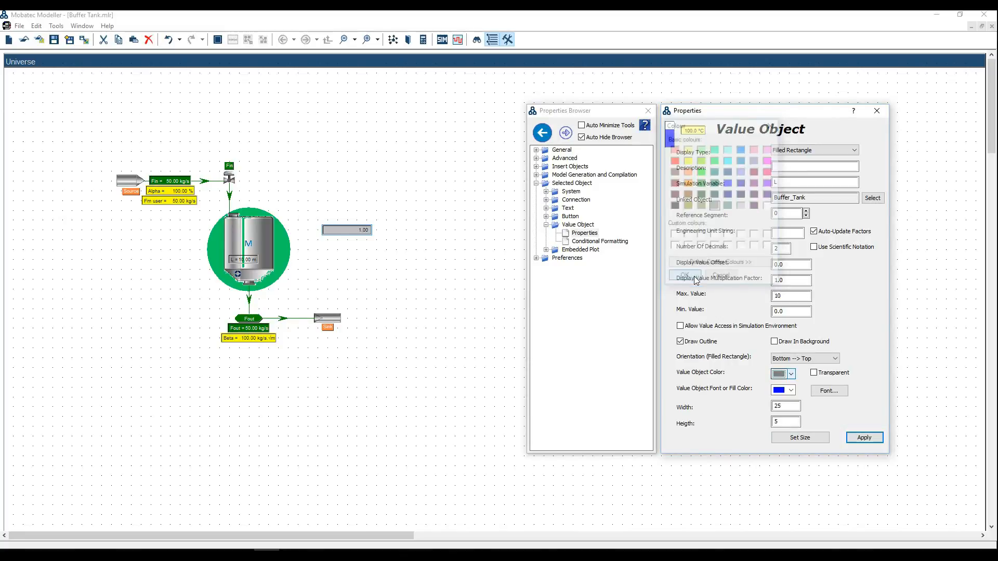
{"action": "left_click", "coordinate": [863, 438]}
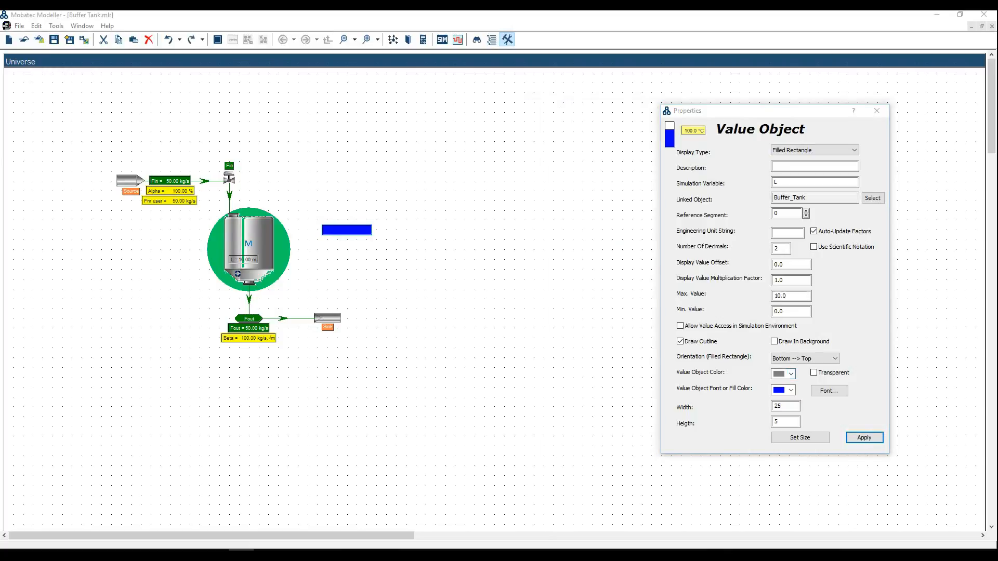
Step: Reshape the blue rectangle into a vertical bar about 5 wide and 23 high along the tank's right side
{"action": "left_click", "coordinate": [363, 231]}
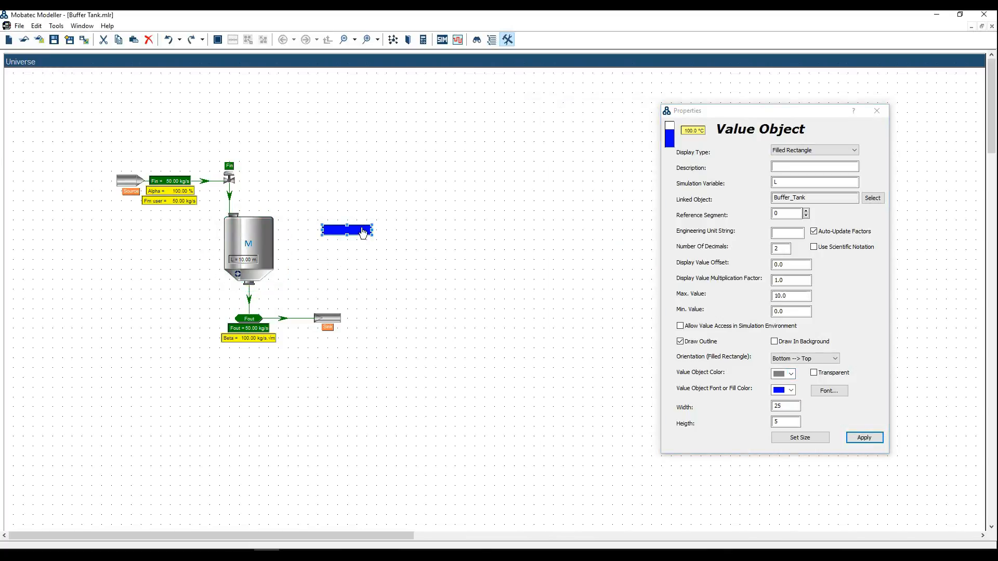
{"action": "mouse_move", "coordinate": [346, 225]}
{"action": "left_mouse_down"}
{"action": "mouse_move", "coordinate": [347, 190]}
{"action": "mouse_move", "coordinate": [349, 213]}
{"action": "mouse_move", "coordinate": [333, 213]}
{"action": "left_mouse_up"}
{"action": "left_click_drag", "start_coordinate": [265, 245], "coordinate": [266, 240]}
{"action": "left_click", "coordinate": [273, 219]}
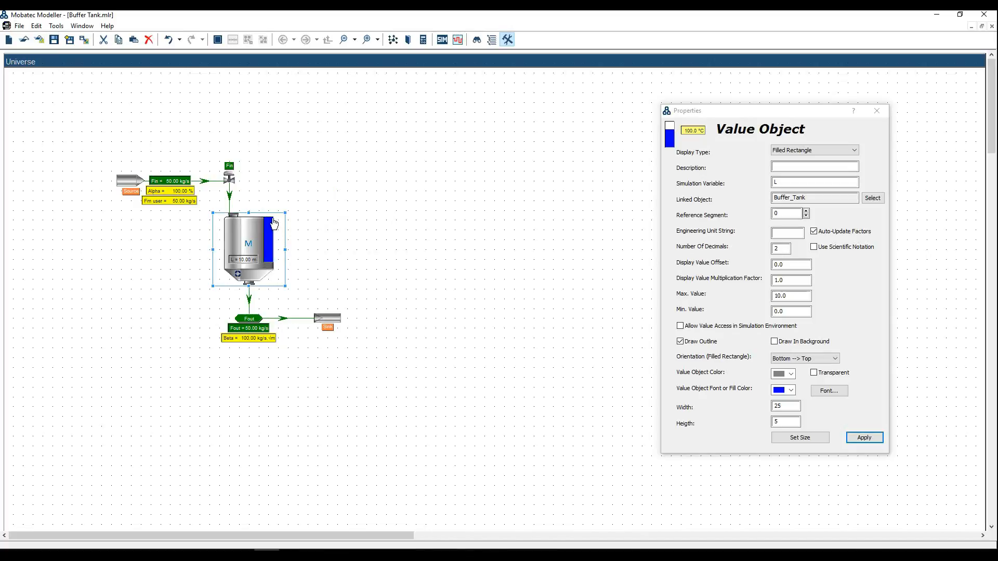
Step: Lower the blue bar's top edge and shift the bar slightly inward to fit within the tank's right side
{"action": "left_click", "coordinate": [270, 224]}
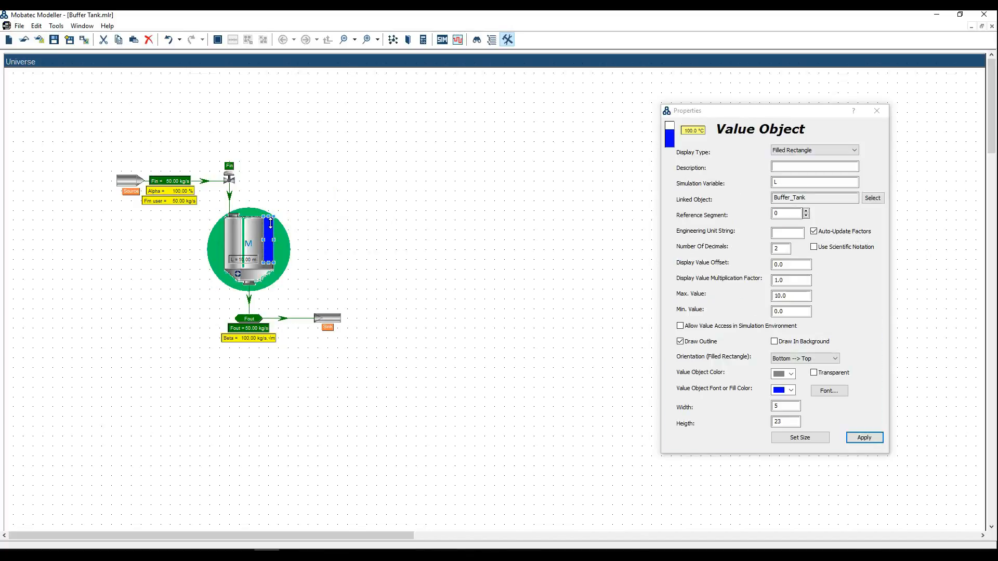
{"action": "left_click_drag", "start_coordinate": [269, 217], "coordinate": [277, 246]}
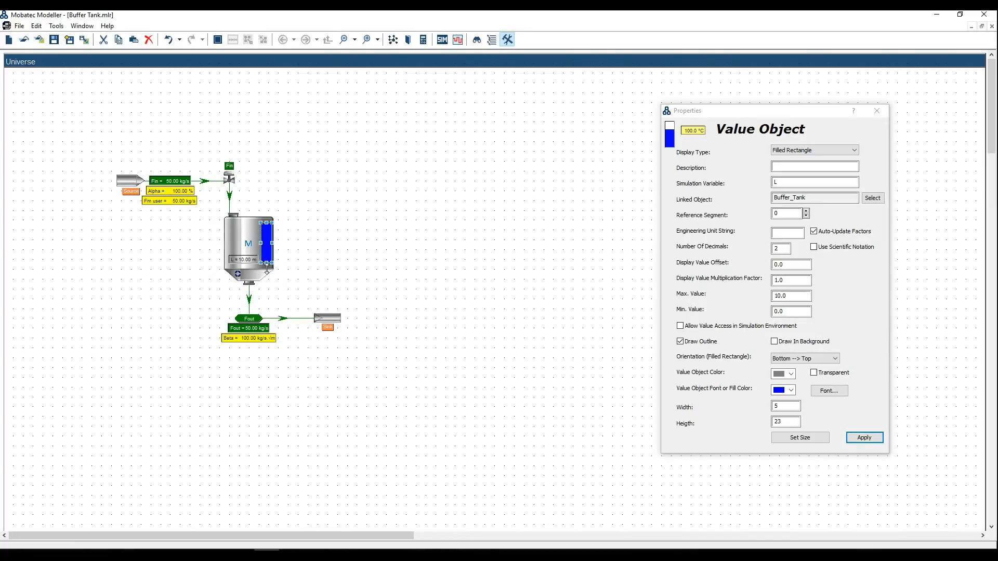
{"action": "left_click", "coordinate": [318, 264]}
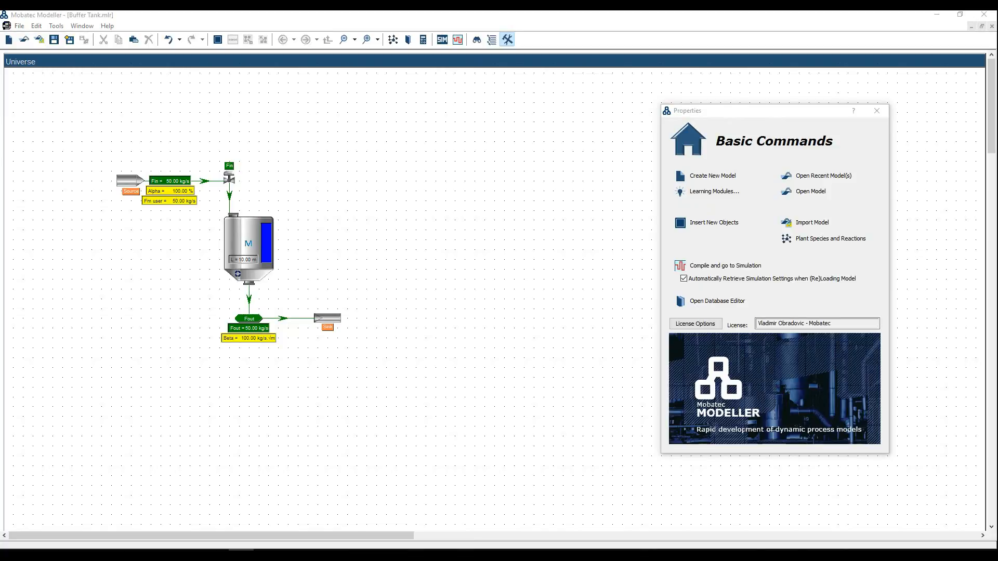
Step: Set the fill orientation of the tank's blue level bar to Bottom --> Top and apply it
{"action": "left_click", "coordinate": [275, 244]}
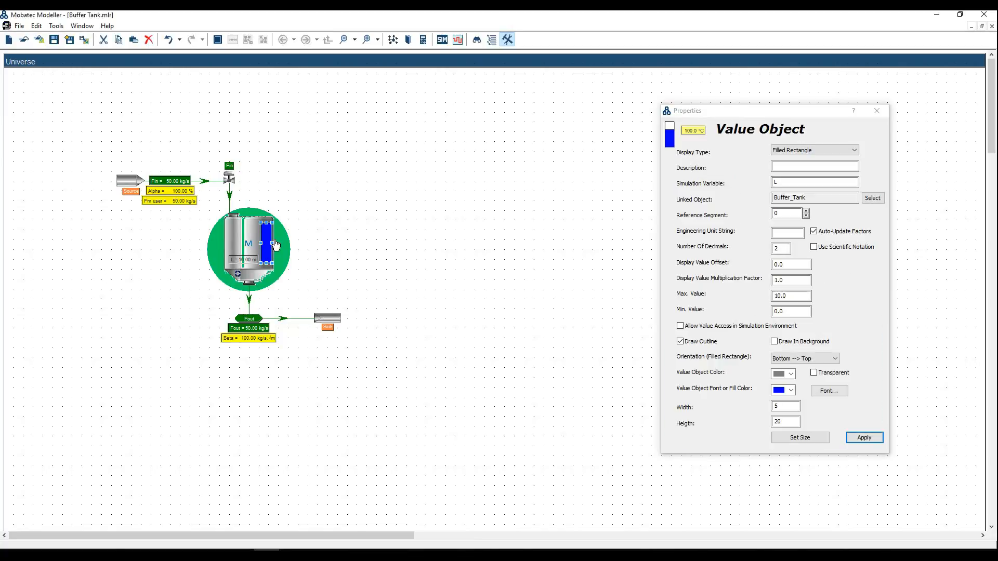
{"action": "mouse_move", "coordinate": [691, 339]}
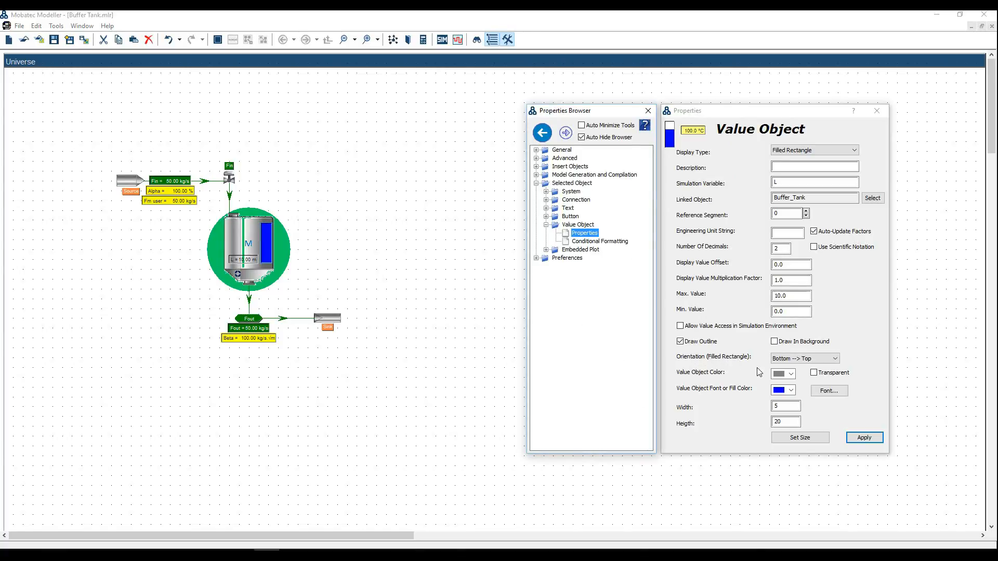
{"action": "left_click", "coordinate": [799, 360]}
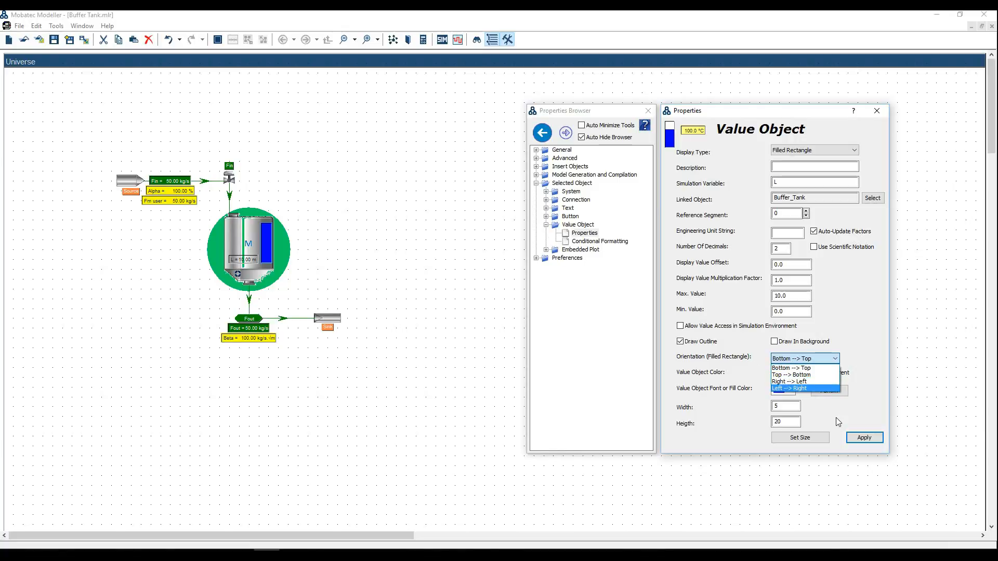
{"action": "left_click", "coordinate": [812, 369]}
{"action": "left_click", "coordinate": [864, 437]}
{"action": "left_click", "coordinate": [519, 387]}
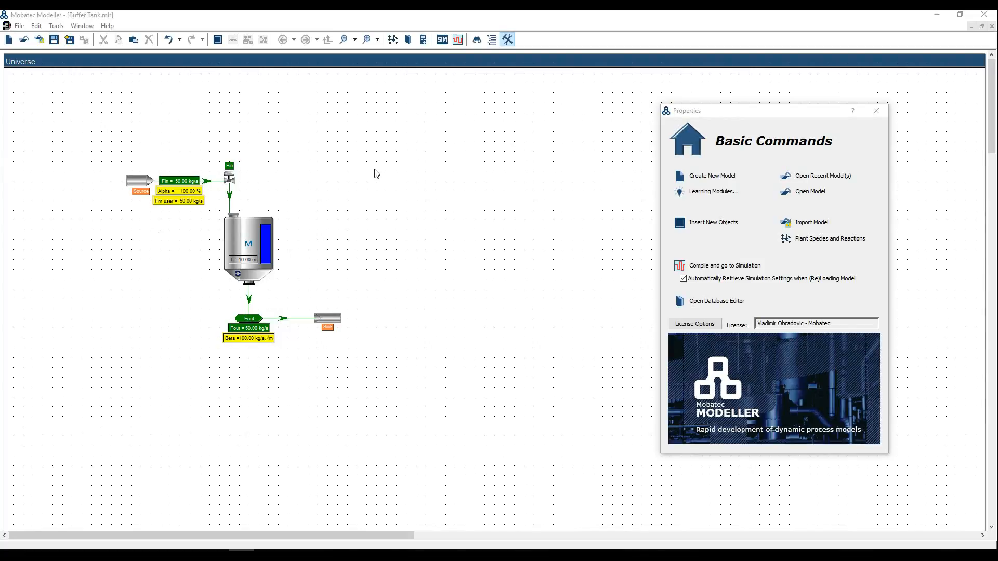
Step: Run the model in the simulation environment with Fm user set to 40 kg/s, and pause the calculations
{"action": "left_click", "coordinate": [444, 43]}
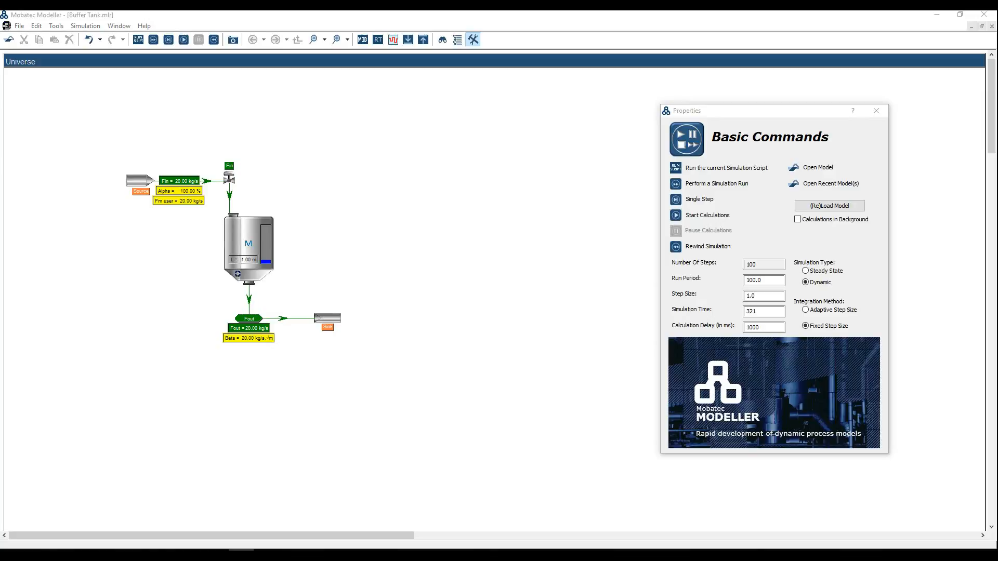
{"action": "left_click", "coordinate": [183, 40]}
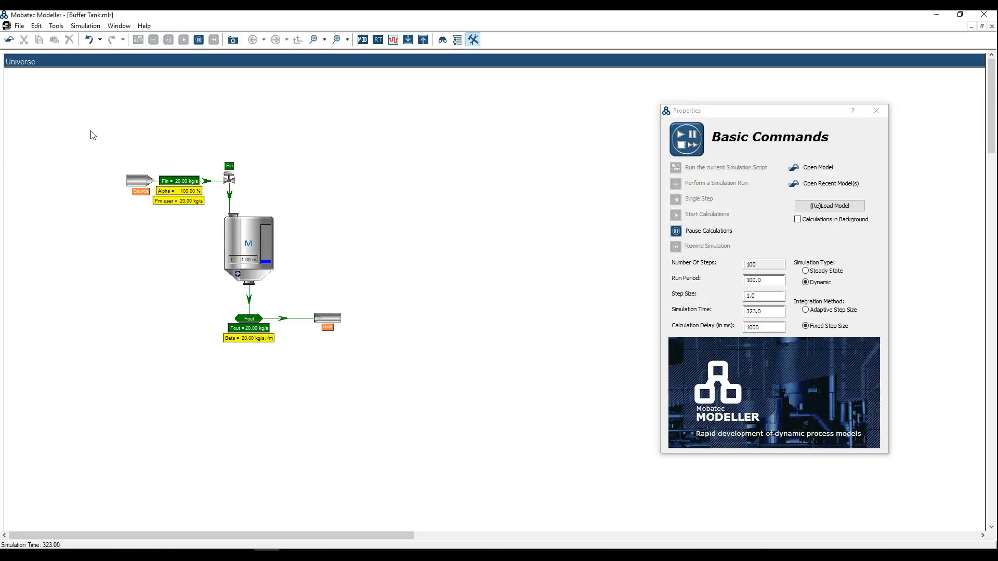
{"action": "double_click", "coordinate": [193, 202]}
{"action": "type", "text": "40"}
{"action": "key", "text": "Return"}
{"action": "left_click", "coordinate": [198, 41]}
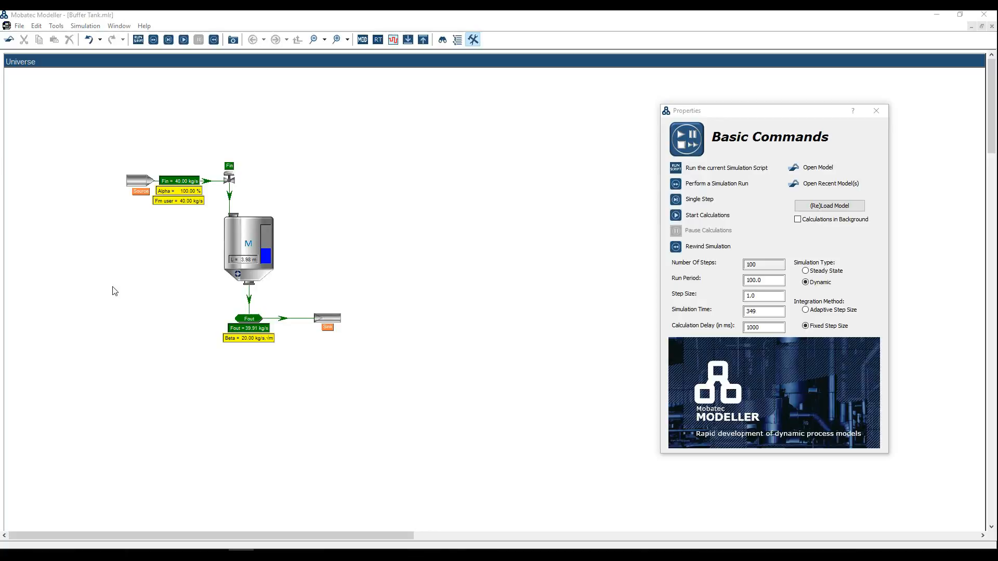
Step: Consult the exercise questions in Adobe Acrobat Reader, and restart the simulation in Mobatec Modeller with a calculation delay of 0 ms
{"action": "left_click", "coordinate": [343, 556]}
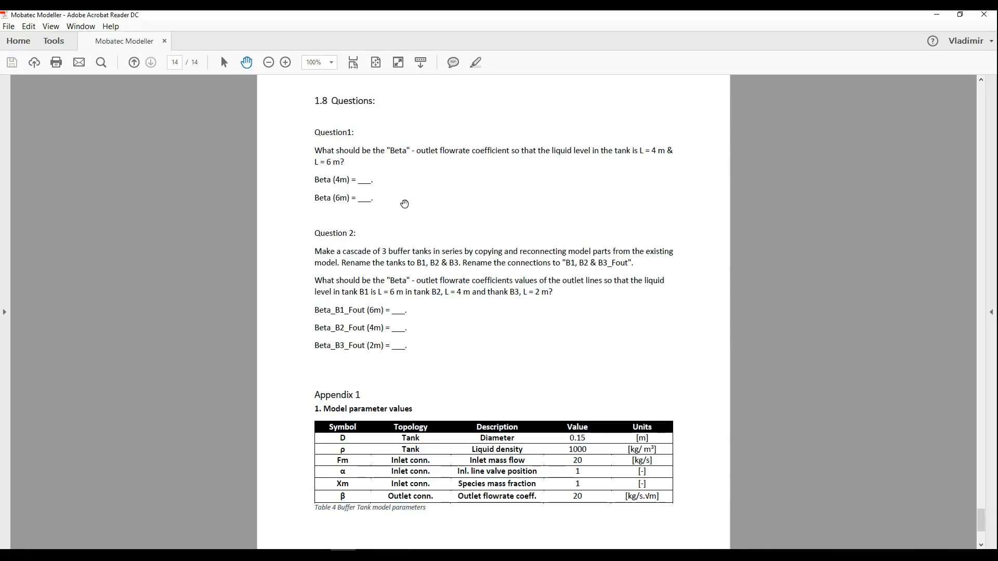
{"action": "left_click", "coordinate": [266, 555]}
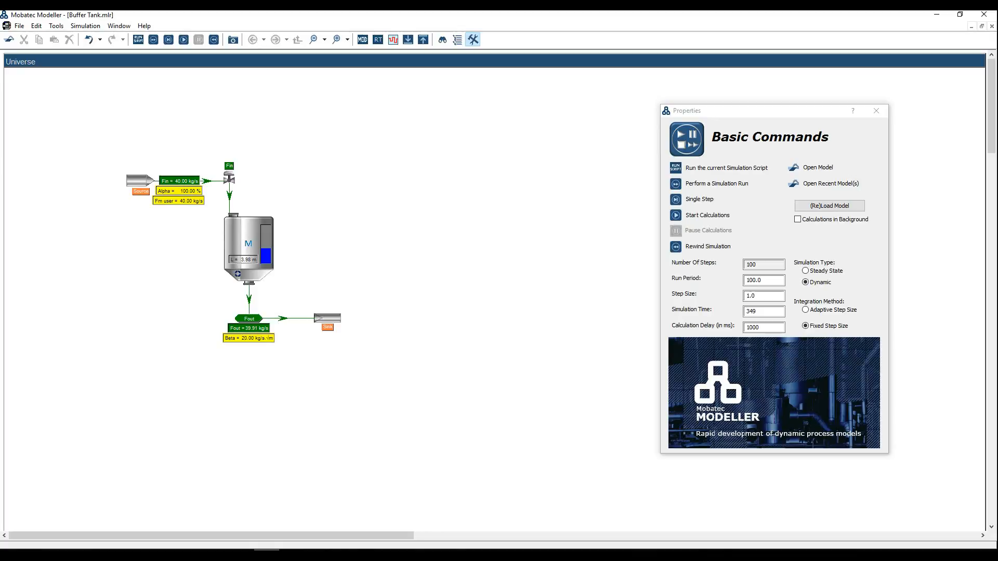
{"action": "double_click", "coordinate": [764, 328]}
{"action": "key", "text": "BackSpace"}
{"action": "type", "text": "0"}
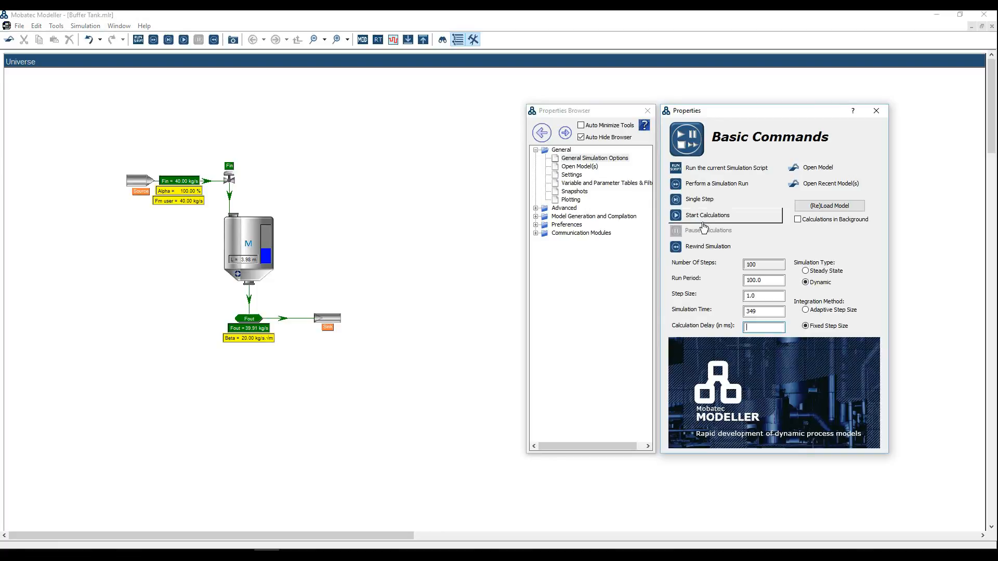
{"action": "left_click", "coordinate": [707, 216]}
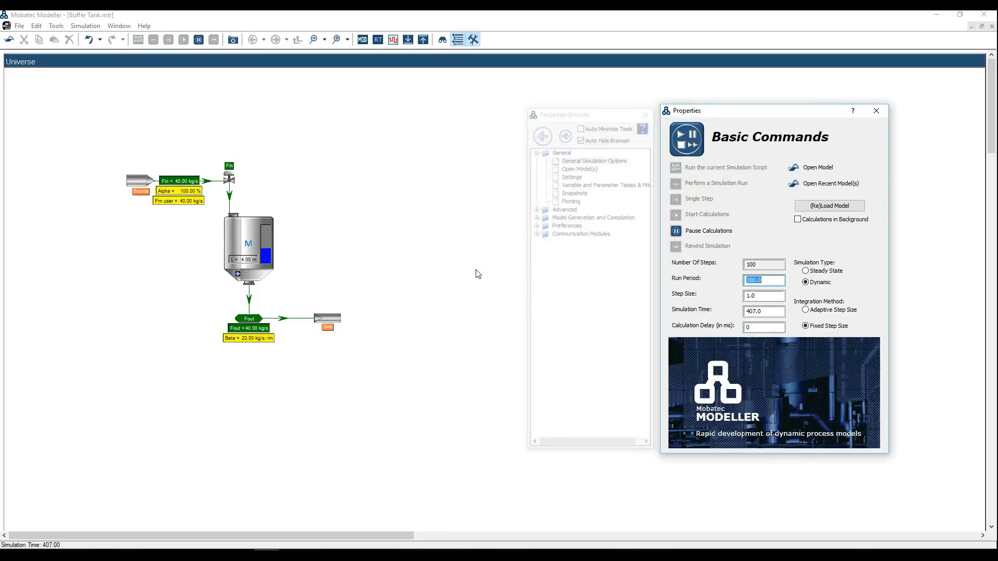
Step: Set Fm user to 20 kg/s and the outlet coefficient Beta to 10 while the simulation runs
{"action": "double_click", "coordinate": [195, 211]}
{"action": "type", "text": "20"}
{"action": "key", "text": "Return"}
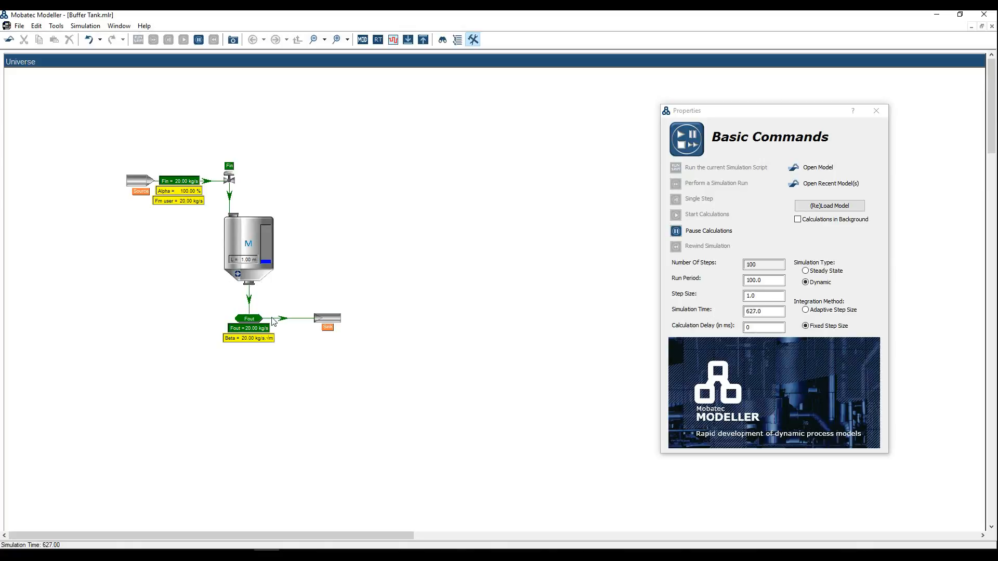
{"action": "double_click", "coordinate": [256, 340]}
{"action": "type", "text": "10"}
{"action": "key", "text": "Return"}
Step: Try Beta values of 9 and 8 to bring the tank level towards 6 m
{"action": "double_click", "coordinate": [253, 341]}
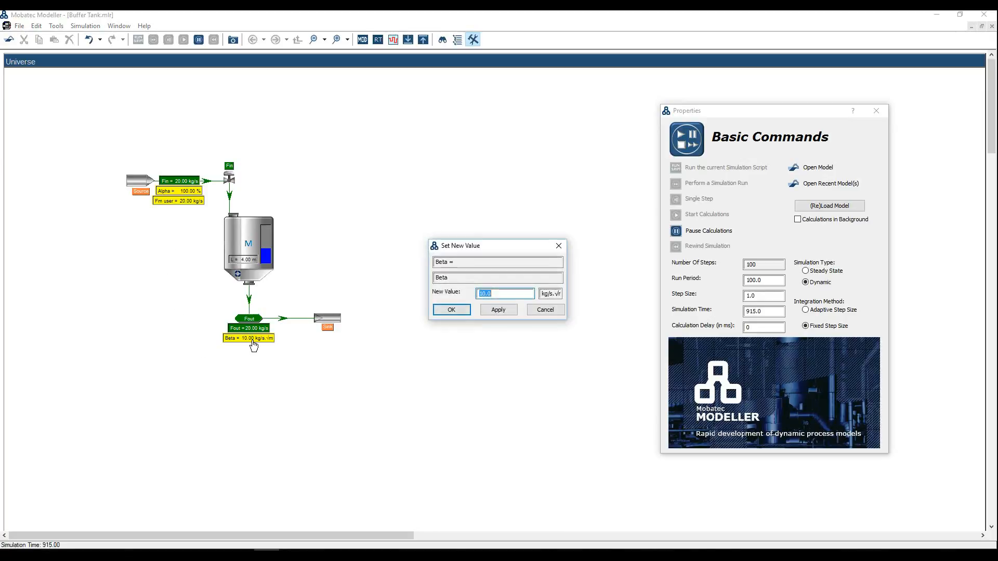
{"action": "type", "text": "9"}
{"action": "key", "text": "Return"}
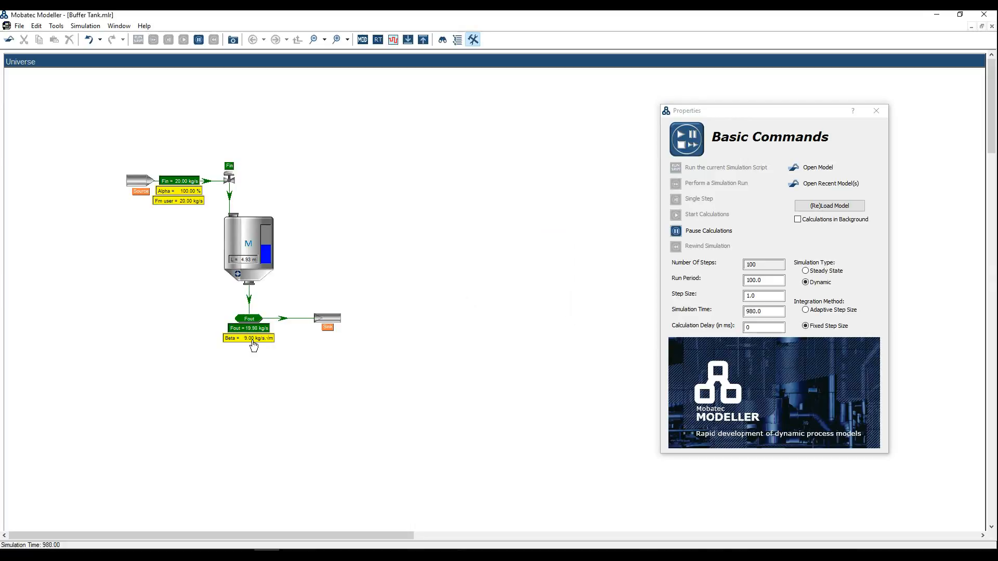
{"action": "double_click", "coordinate": [253, 345]}
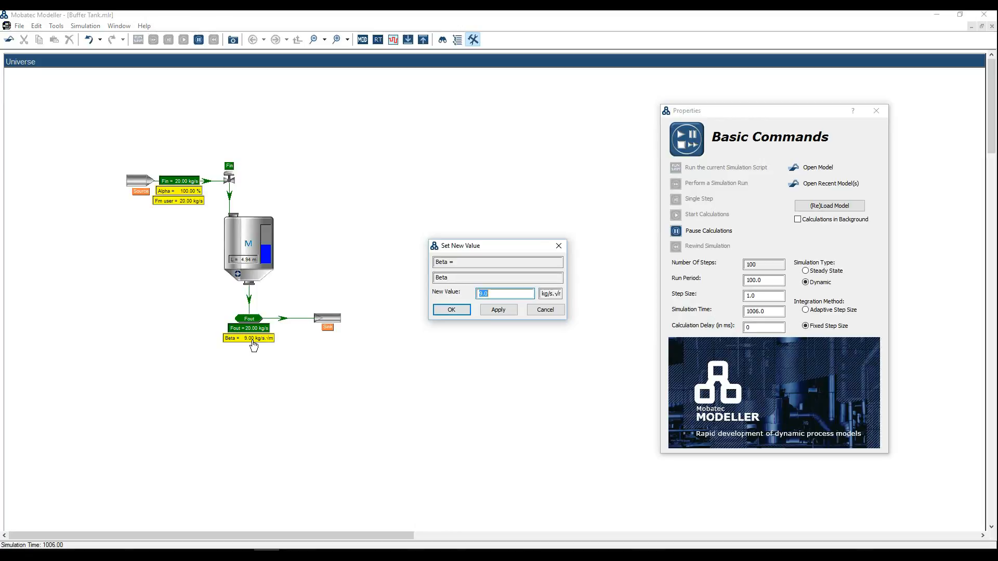
{"action": "type", "text": "8"}
{"action": "key", "text": "Return"}
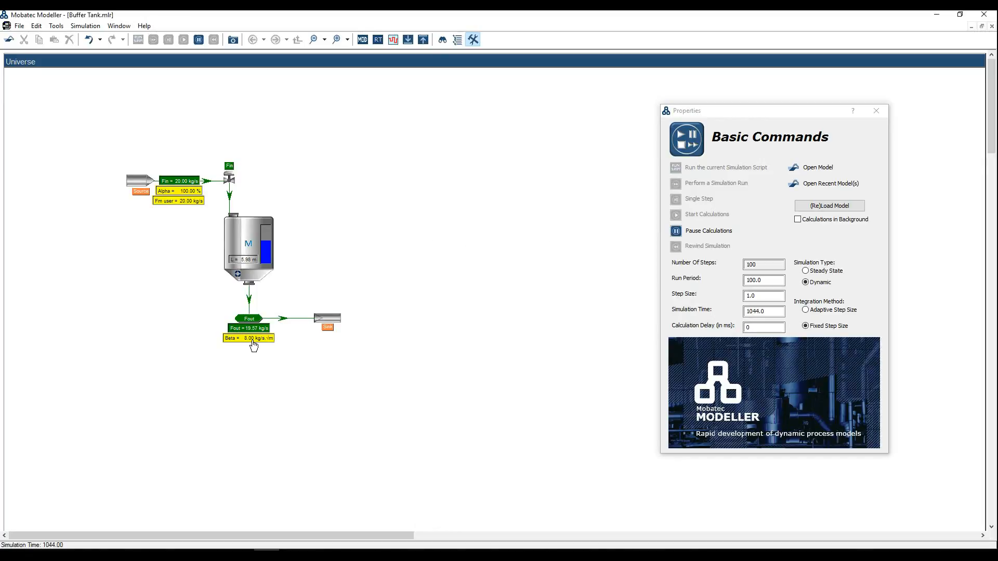
Step: Set Beta to 8.15 and pause the calculations
{"action": "double_click", "coordinate": [253, 345]}
{"action": "type", "text": "8.15"}
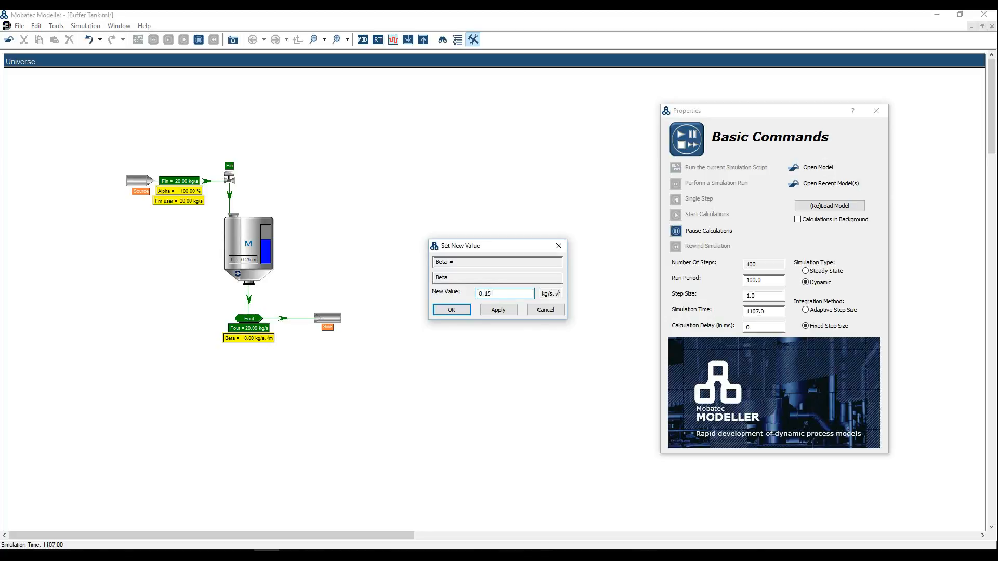
{"action": "key", "text": "Return"}
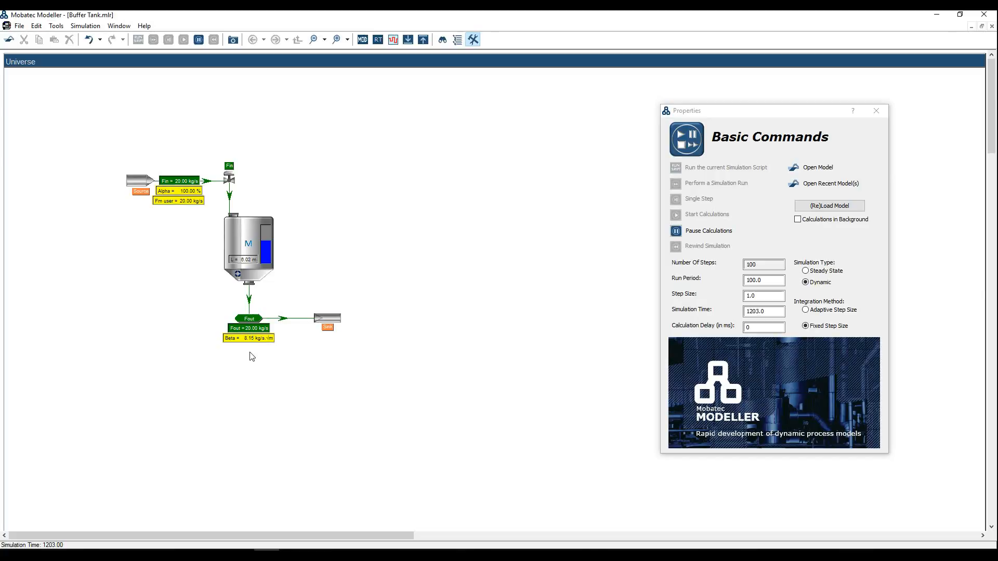
{"action": "left_click", "coordinate": [199, 39]}
{"action": "left_click", "coordinate": [0, 228]}
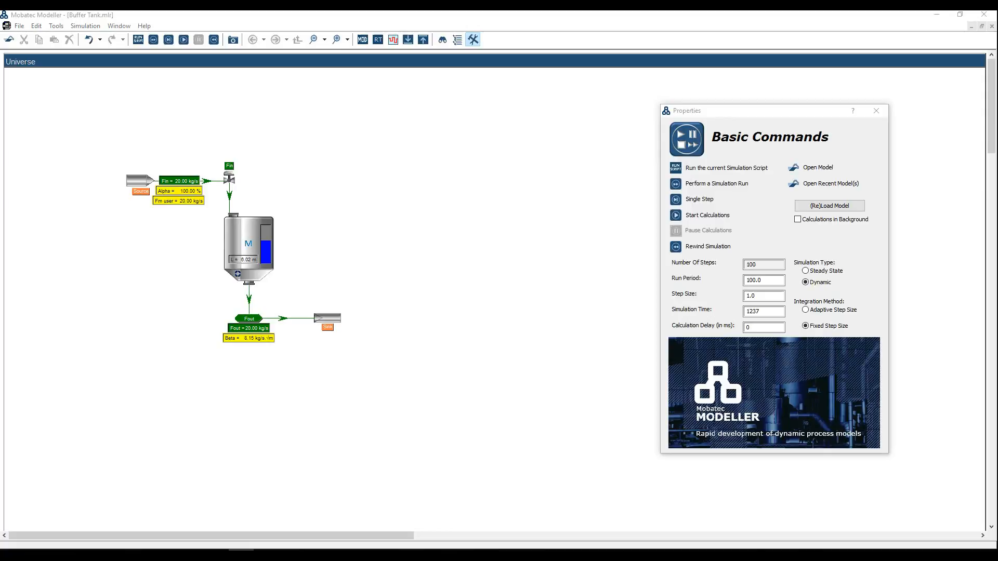
Step: Read Question 2 about the cascade of three tanks in Adobe Acrobat Reader and return to Mobatec Modeller
{"action": "left_click", "coordinate": [343, 550]}
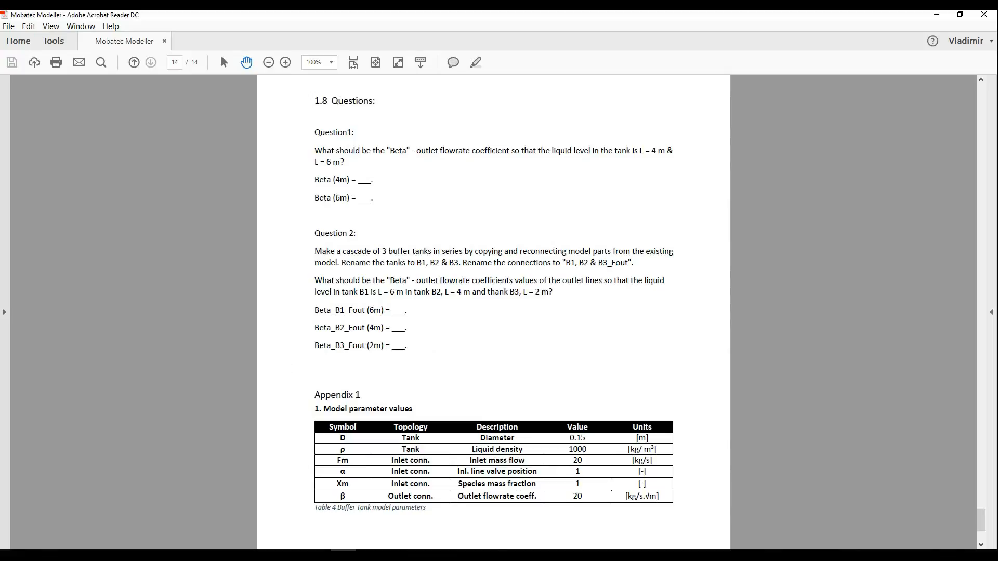
{"action": "left_click", "coordinate": [241, 555]}
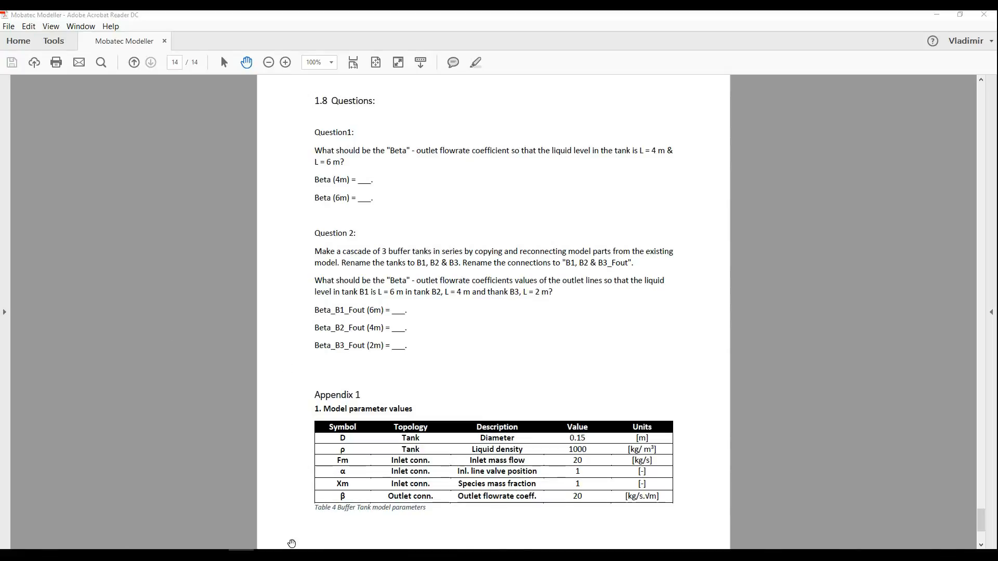
{"action": "left_click", "coordinate": [266, 555]}
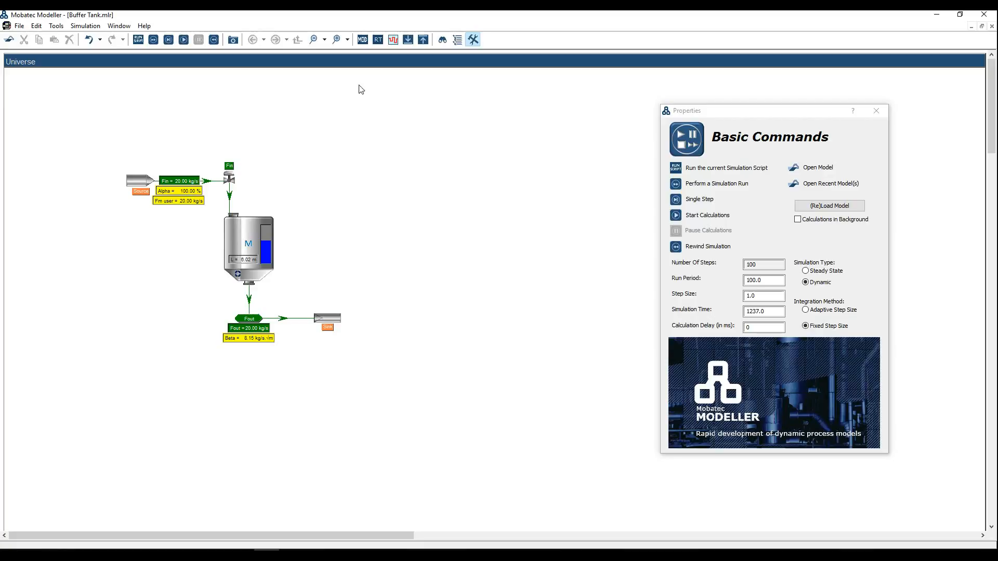
Step: In the modelling environment, copy the tank with its outlet connection and sink, and paste it with cut connections beyond the first sink
{"action": "left_click", "coordinate": [363, 40]}
{"action": "left_click_drag", "start_coordinate": [355, 208], "coordinate": [222, 363]}
{"action": "right_click", "coordinate": [253, 240]}
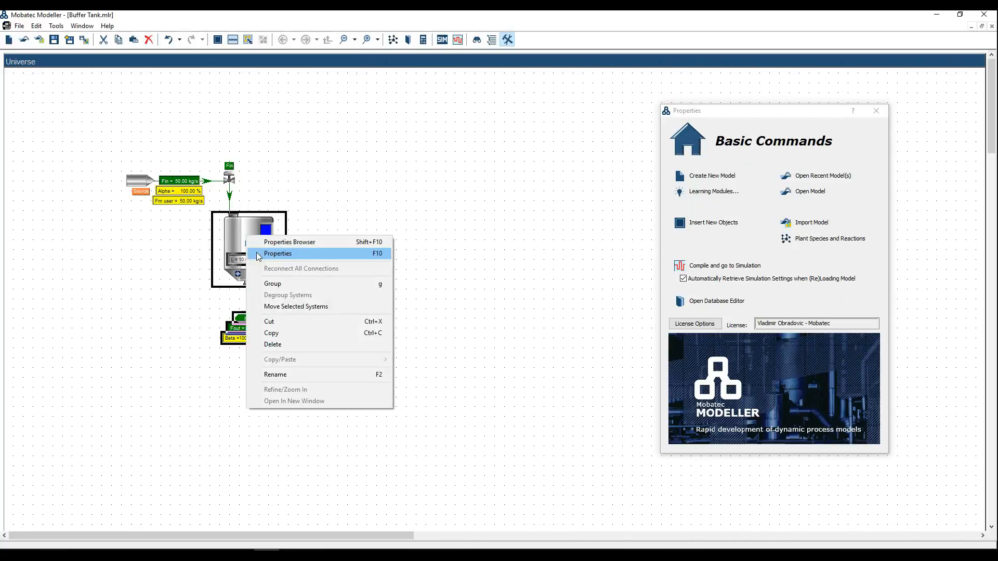
{"action": "left_click", "coordinate": [283, 333]}
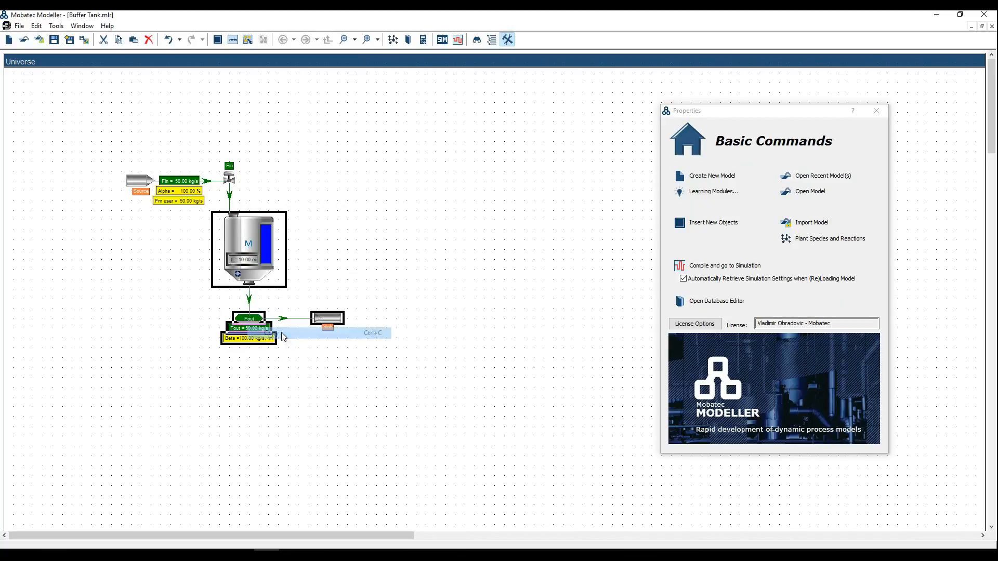
{"action": "right_click", "coordinate": [406, 355]}
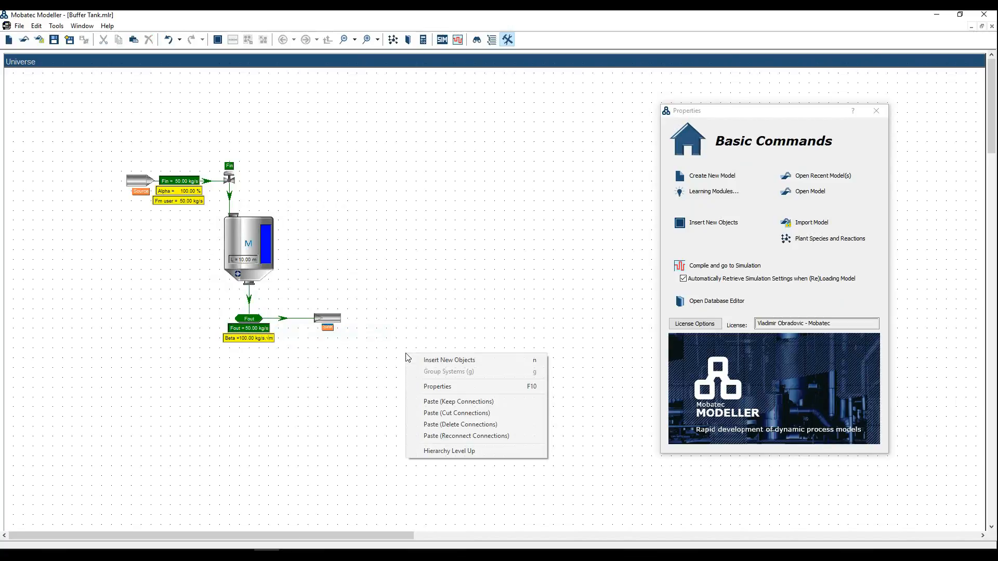
{"action": "left_click", "coordinate": [455, 414]}
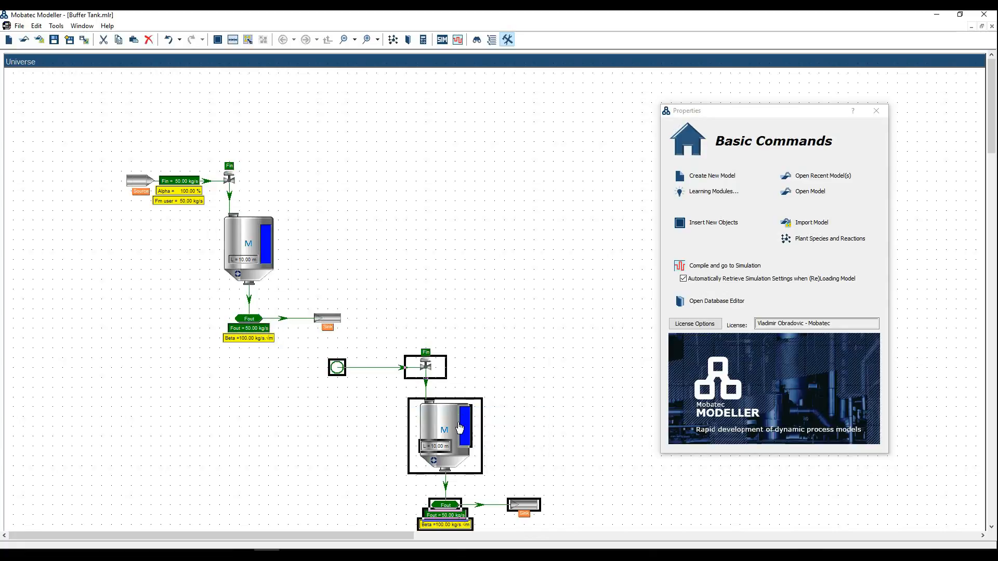
{"action": "left_click_drag", "start_coordinate": [455, 429], "coordinate": [421, 383]}
Step: Paste a third tank group with cut connections and place it diagonally below the second tank, in line with its sink
{"action": "scroll", "coordinate": [546, 367], "scroll_direction": "down", "scroll_amount": 3}
{"action": "left_click", "coordinate": [550, 369]}
{"action": "right_click", "coordinate": [550, 369]}
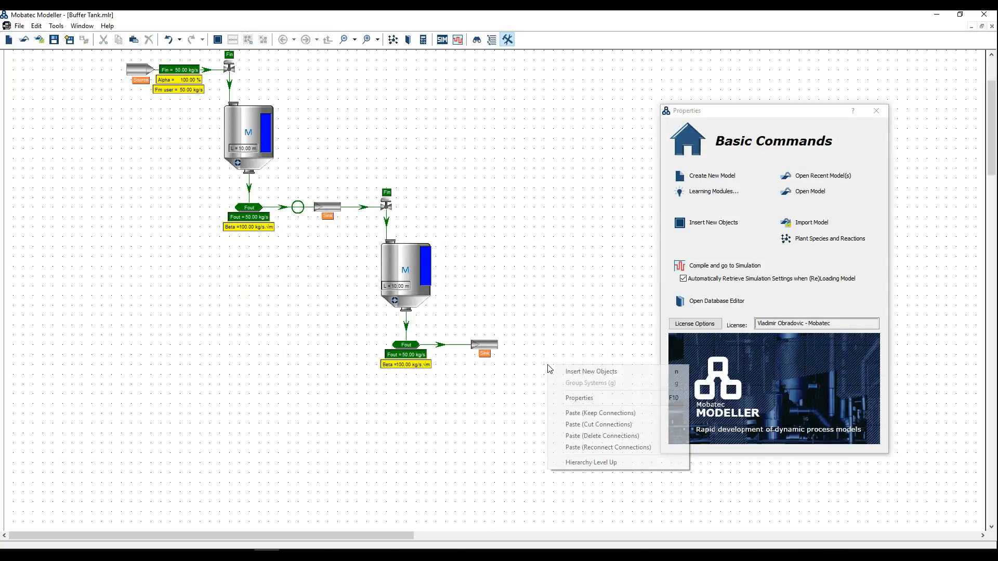
{"action": "left_click", "coordinate": [591, 425]}
{"action": "left_click_drag", "start_coordinate": [591, 424], "coordinate": [540, 393]}
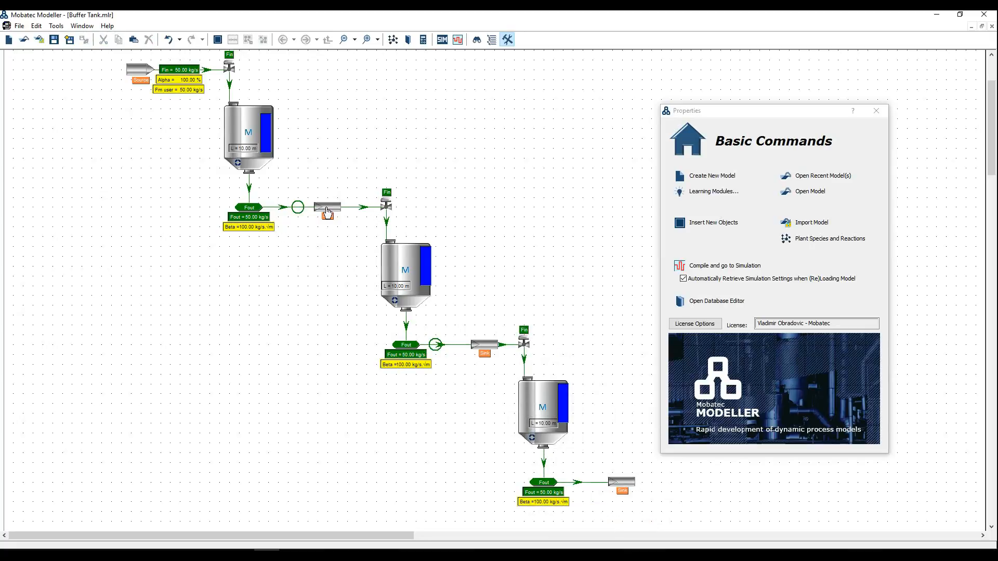
Step: Delete the second tank's Fin inlet valve connection and the sink after the first tank
{"action": "left_click_drag", "start_coordinate": [298, 208], "coordinate": [347, 167]}
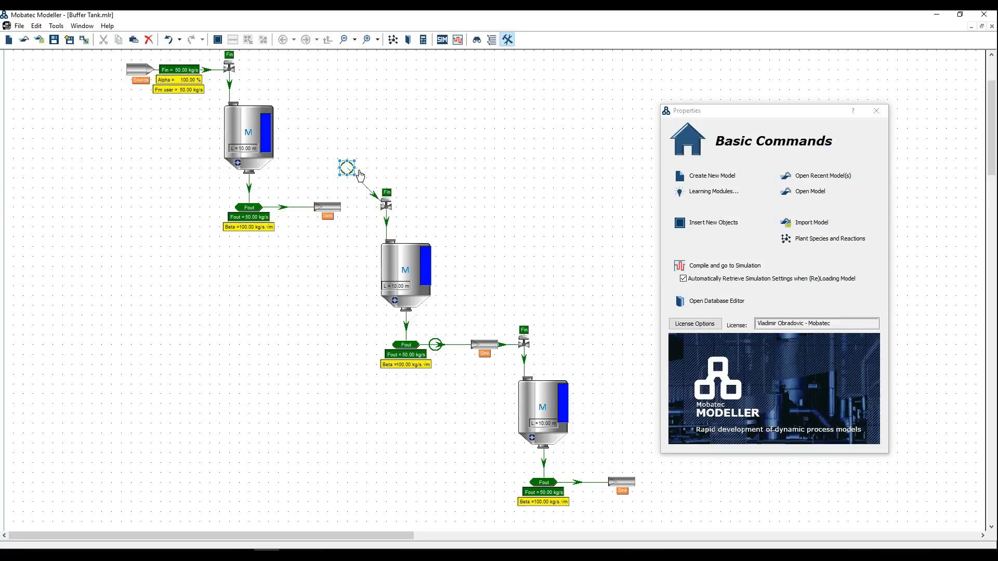
{"action": "left_click", "coordinate": [391, 209]}
{"action": "key", "text": "Delete"}
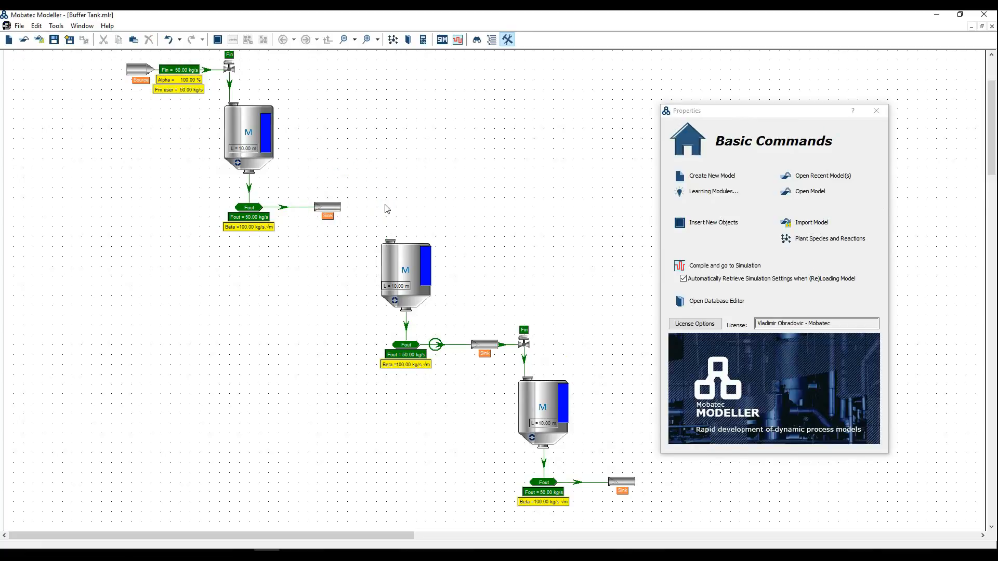
{"action": "left_click", "coordinate": [337, 216]}
{"action": "key", "text": "Delete"}
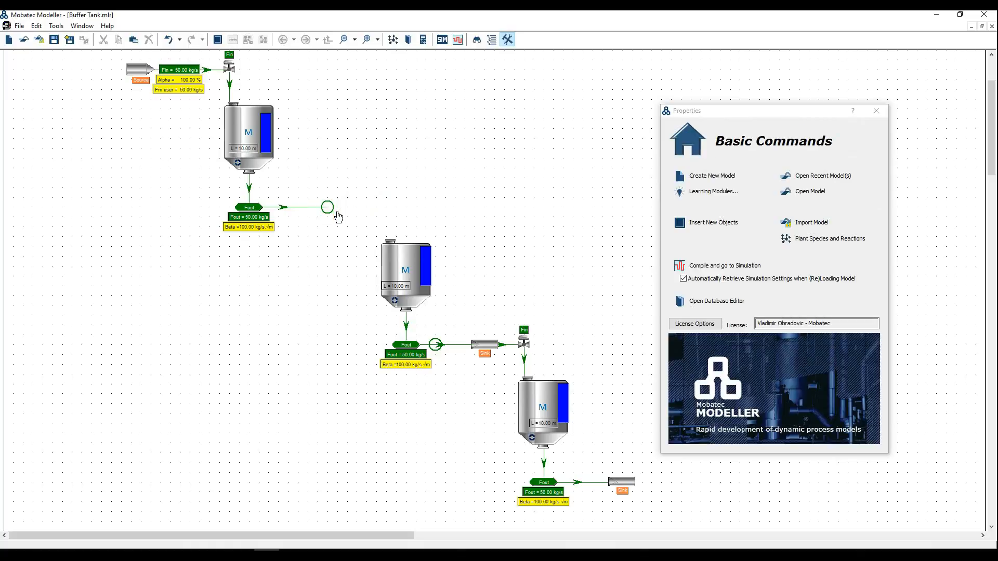
Step: Reconnect the first tank's Fout connection to the second tank and route it with a right-angle bend above that tank's inlet
{"action": "left_click", "coordinate": [261, 210]}
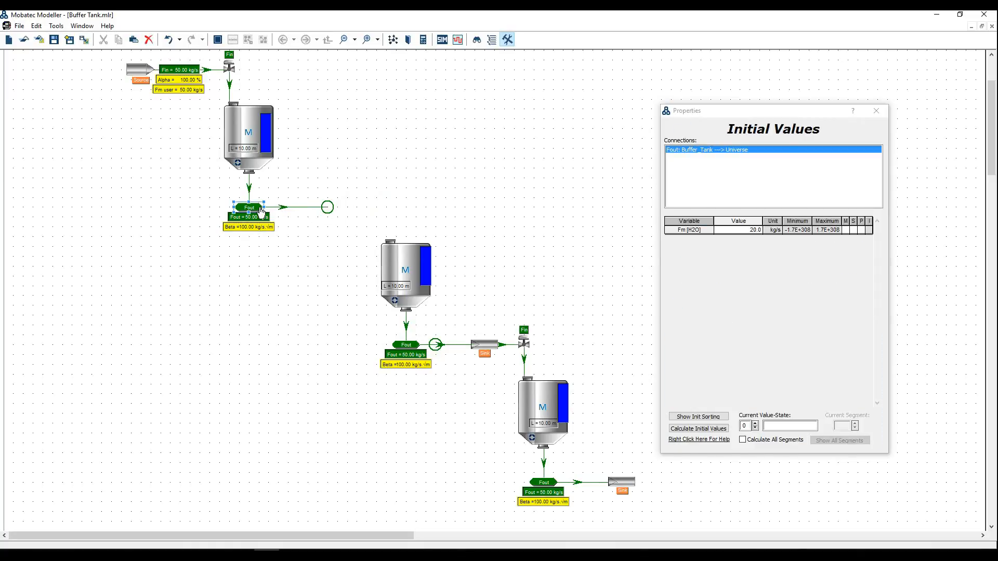
{"action": "left_click", "coordinate": [295, 222]}
{"action": "left_click", "coordinate": [327, 207]}
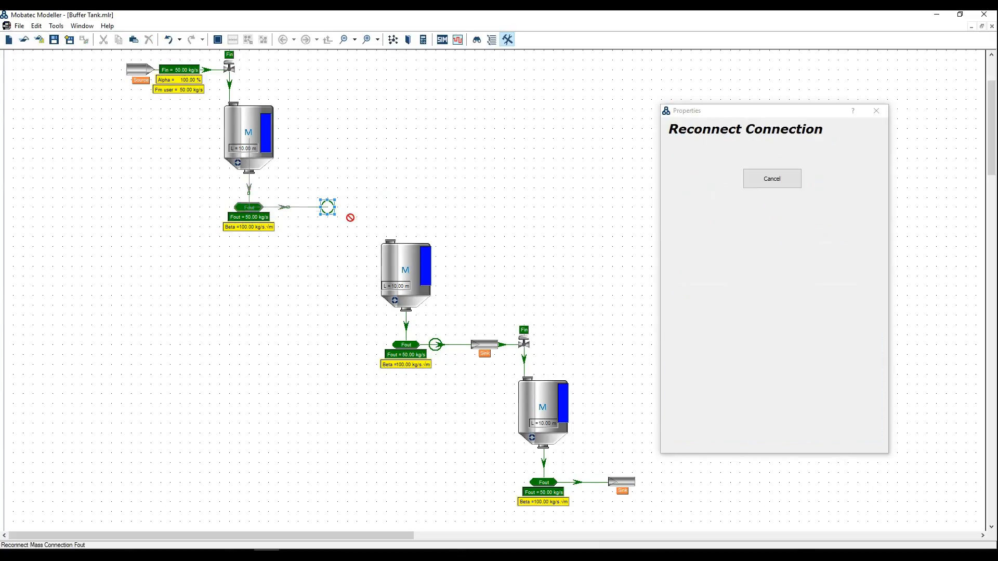
{"action": "left_click", "coordinate": [391, 244]}
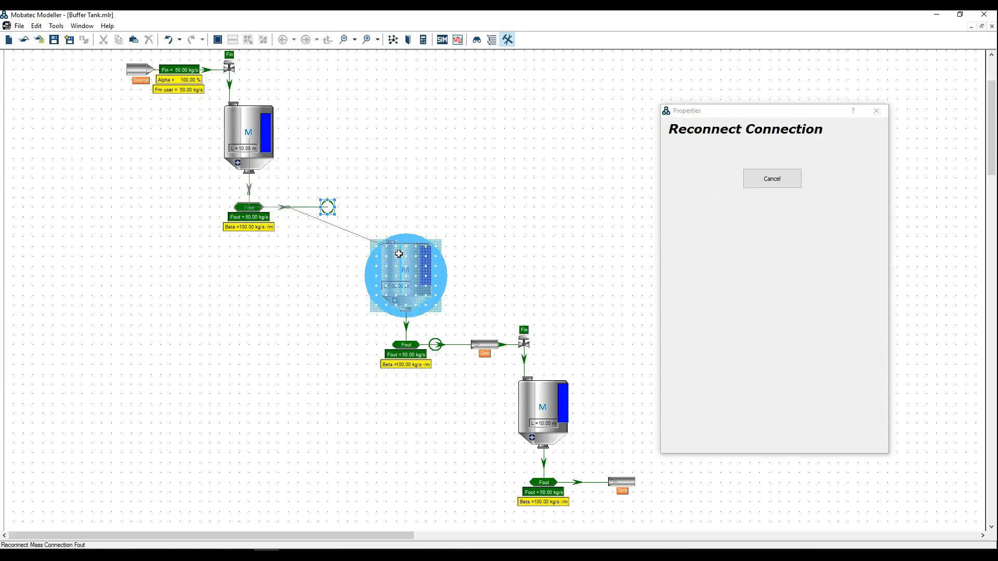
{"action": "left_click", "coordinate": [288, 207]}
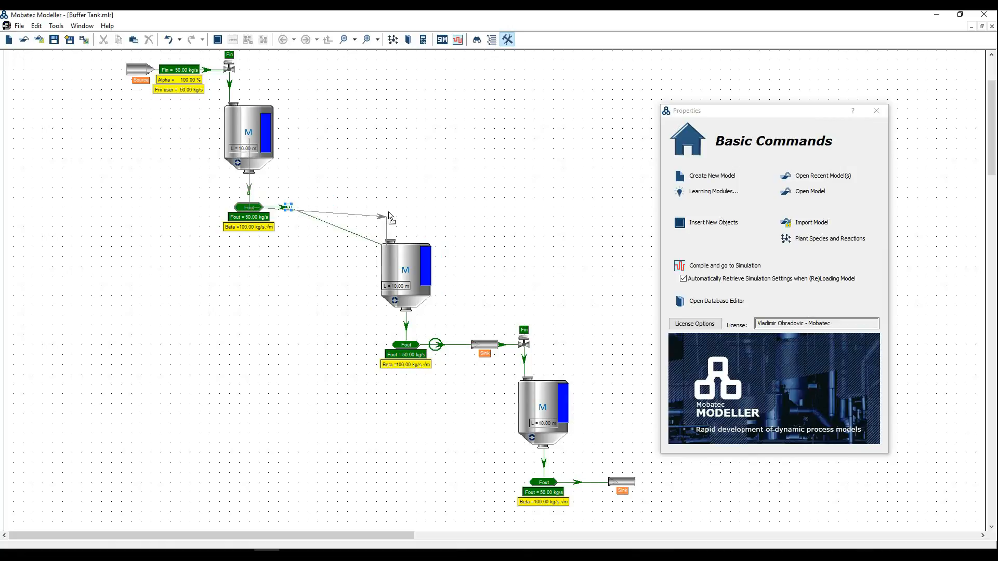
{"action": "left_click", "coordinate": [392, 211]}
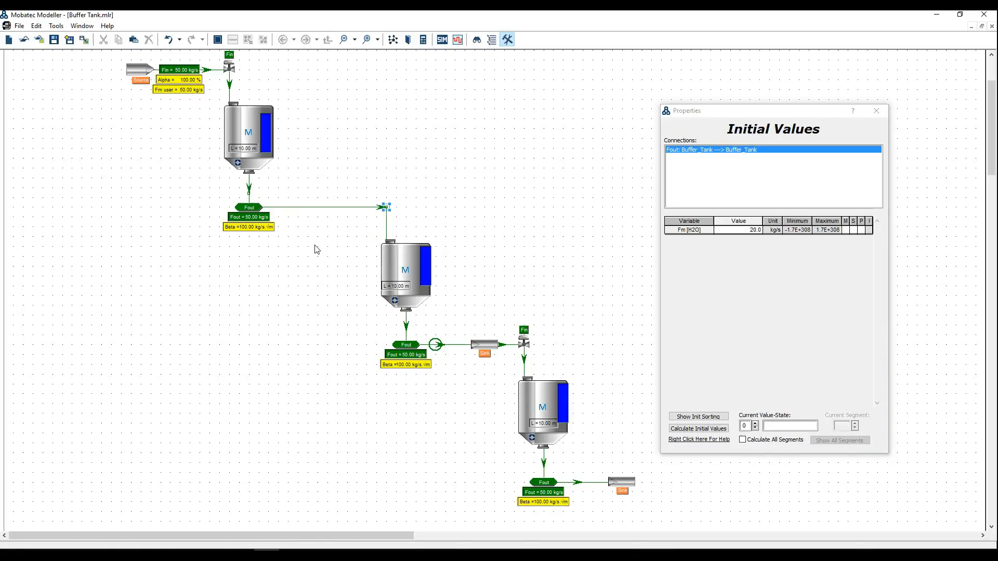
{"action": "left_click", "coordinate": [332, 275]}
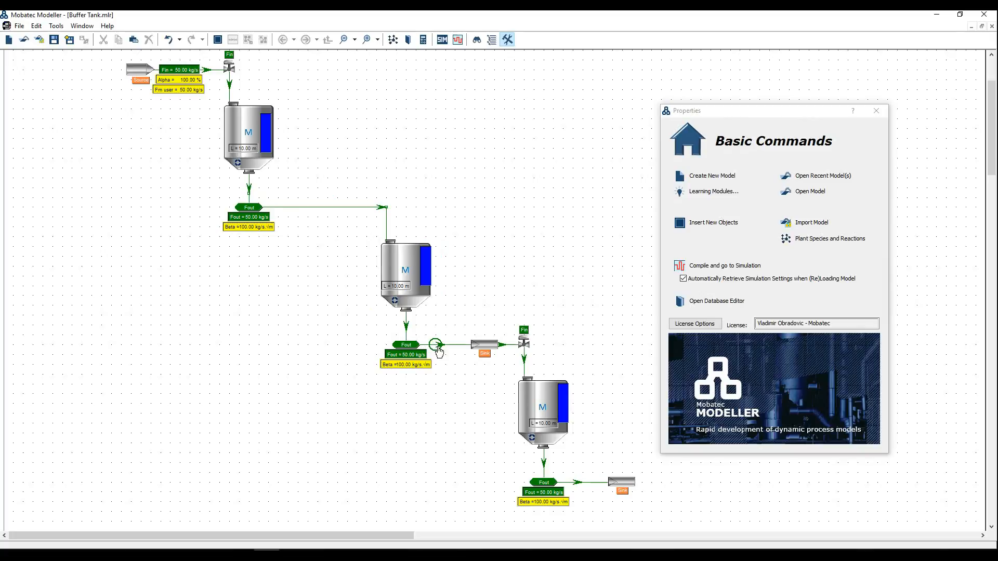
Step: Remove the sink and Fin valve connection between the second and third tanks, and reconnect the second tank's Fout to the third tank
{"action": "left_click", "coordinate": [482, 346]}
{"action": "key", "text": "Delete"}
{"action": "left_click_drag", "start_coordinate": [440, 346], "coordinate": [477, 287]}
{"action": "key", "text": "Delete"}
{"action": "left_click_drag", "start_coordinate": [484, 345], "coordinate": [536, 388]}
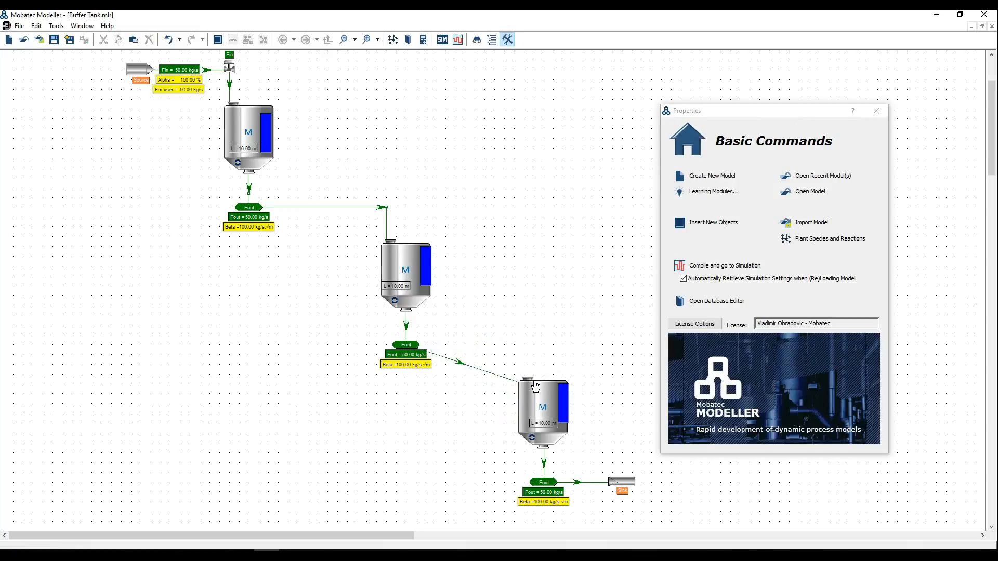
Step: Route the second tank's Fout connection horizontally with its bend directly above the third tank's inlet
{"action": "left_click", "coordinate": [419, 350]}
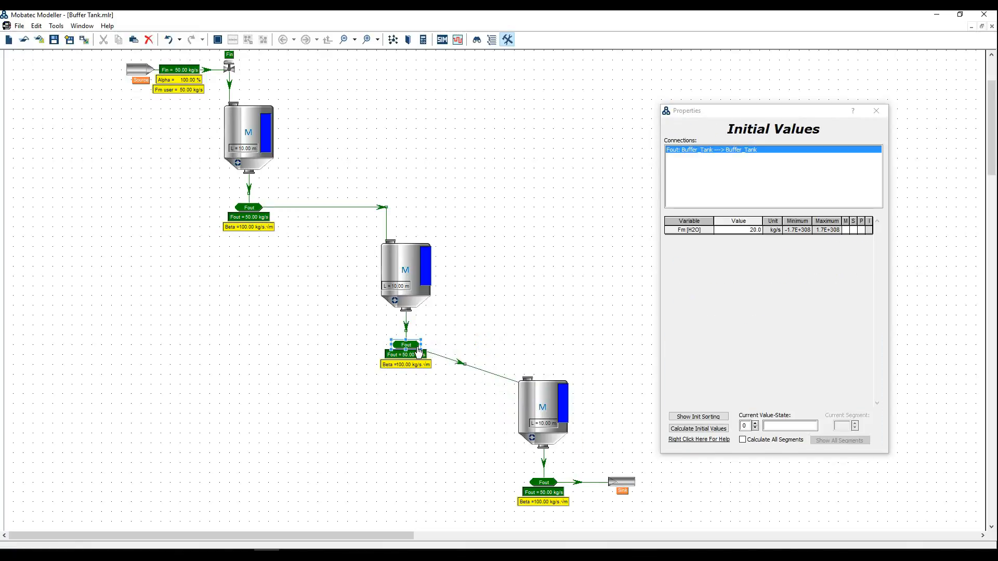
{"action": "left_click_drag", "start_coordinate": [464, 363], "coordinate": [525, 349]}
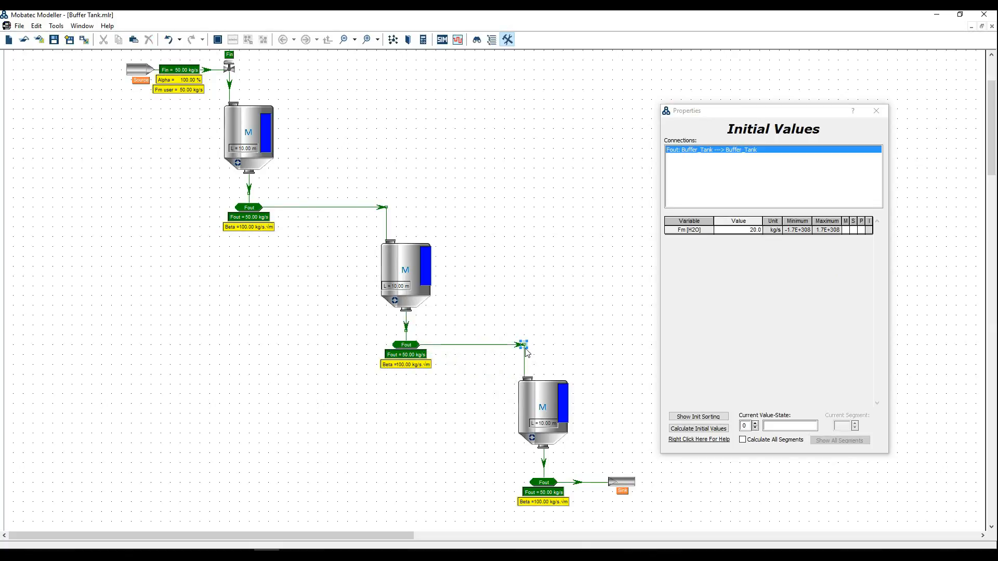
{"action": "left_click", "coordinate": [251, 283]}
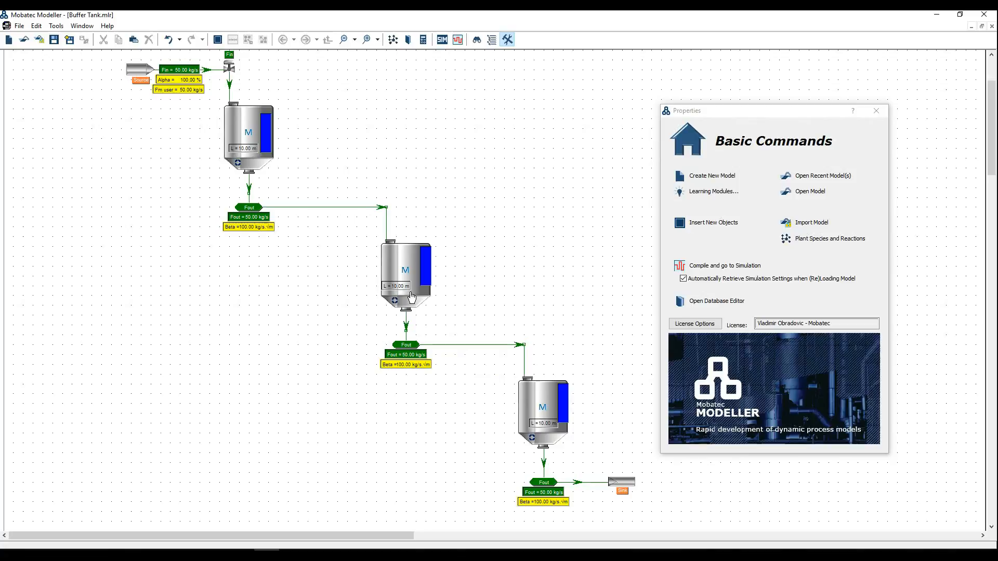
Step: Adjust the position and width of the level value display so it fits inside the second tank beside the level bar
{"action": "left_click", "coordinate": [402, 292]}
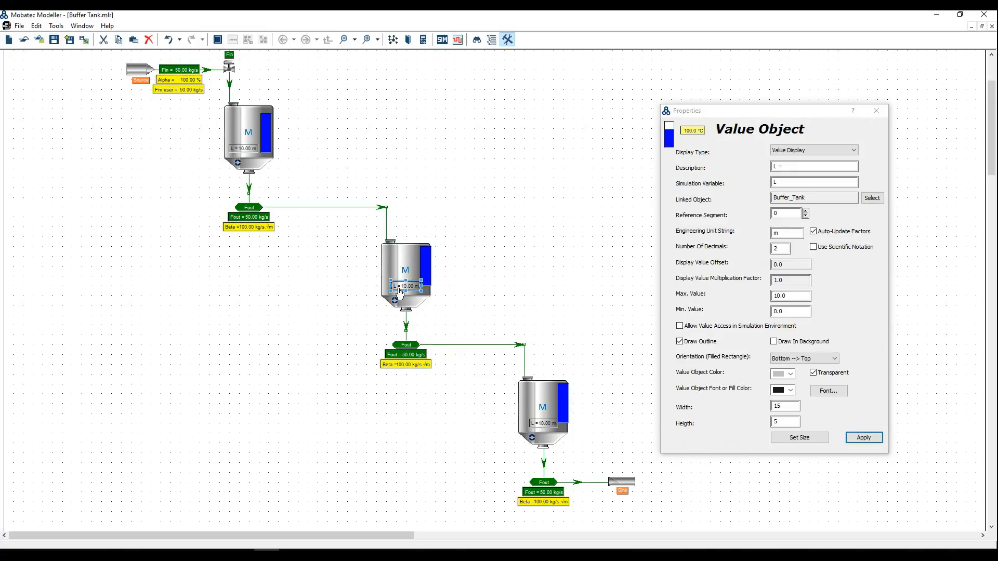
{"action": "left_click_drag", "start_coordinate": [392, 287], "coordinate": [417, 285]}
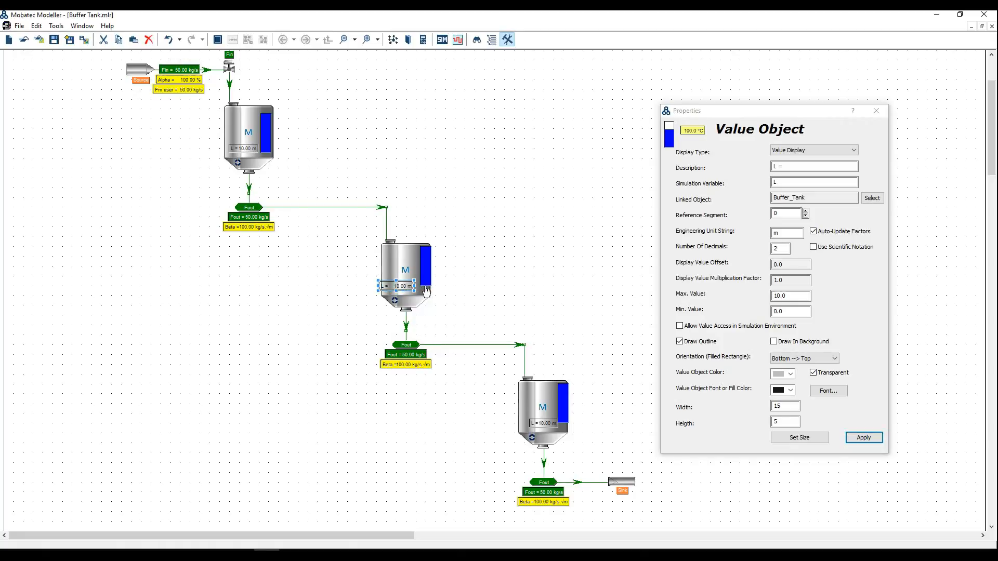
{"action": "left_click", "coordinate": [368, 295]}
{"action": "left_click", "coordinate": [399, 292]}
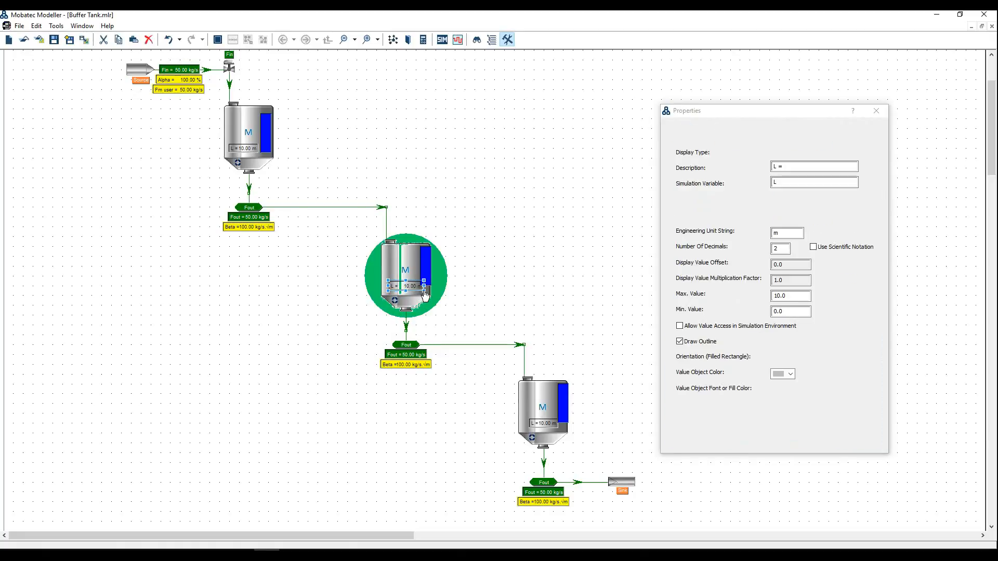
{"action": "left_click_drag", "start_coordinate": [417, 287], "coordinate": [385, 286]}
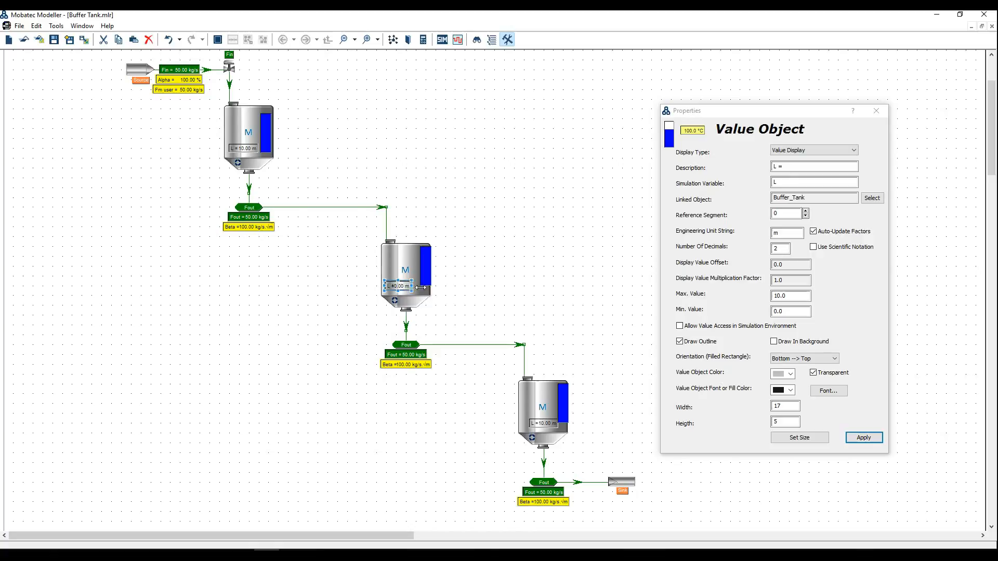
{"action": "left_click", "coordinate": [445, 276]}
Step: Shift the blue level bar of the second tank inward and down so it sits within the tank body
{"action": "left_click", "coordinate": [429, 278]}
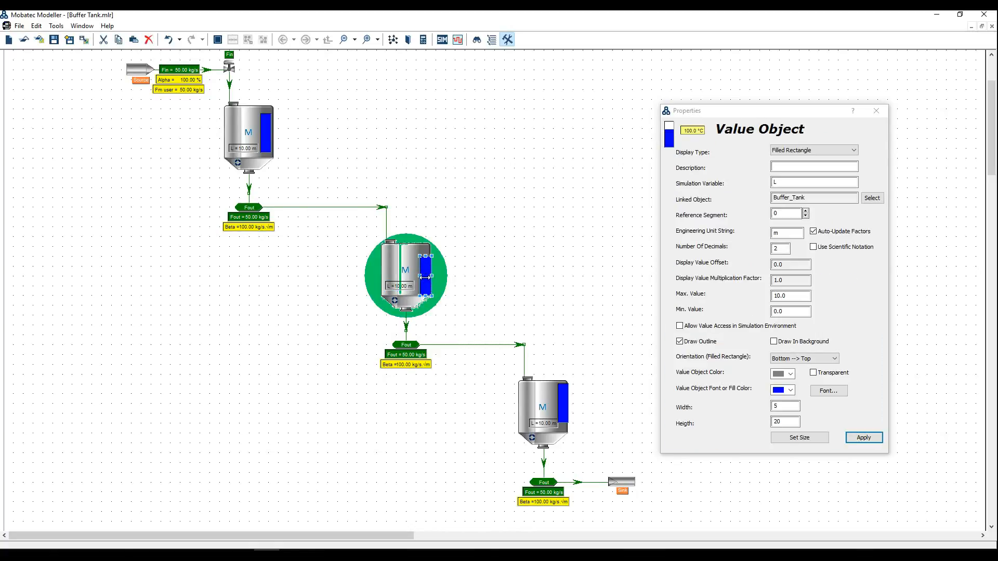
{"action": "left_click_drag", "start_coordinate": [422, 276], "coordinate": [434, 277]}
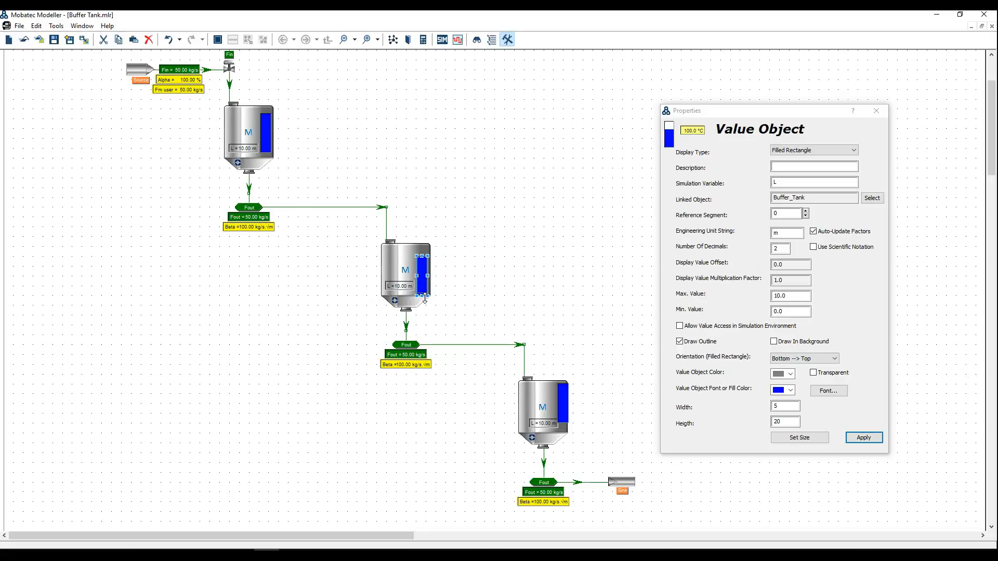
{"action": "left_click_drag", "start_coordinate": [424, 295], "coordinate": [424, 290]}
{"action": "left_click", "coordinate": [413, 265]}
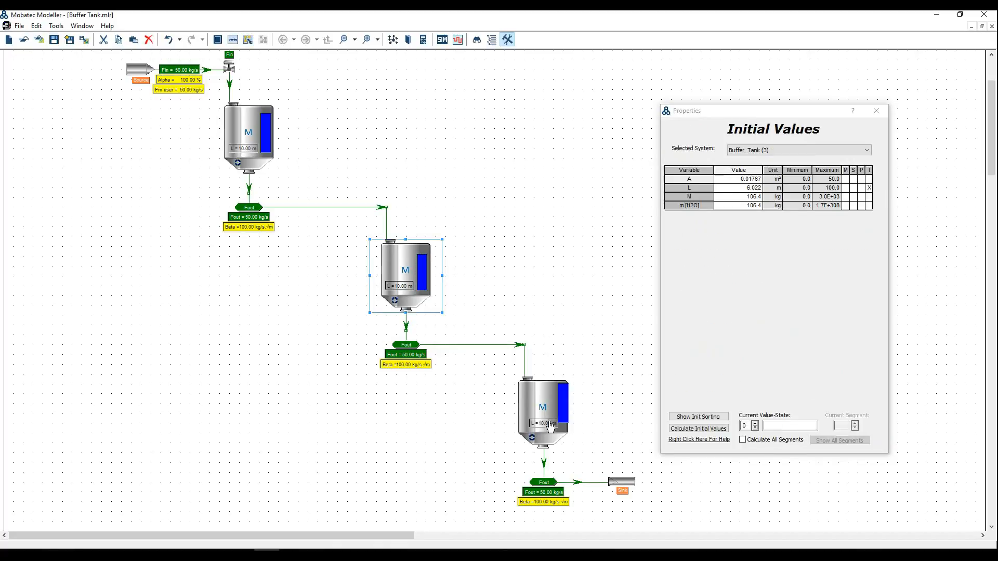
Step: Reposition the level value display and the blue level bar inside the third tank to match the other tanks
{"action": "left_click", "coordinate": [550, 426]}
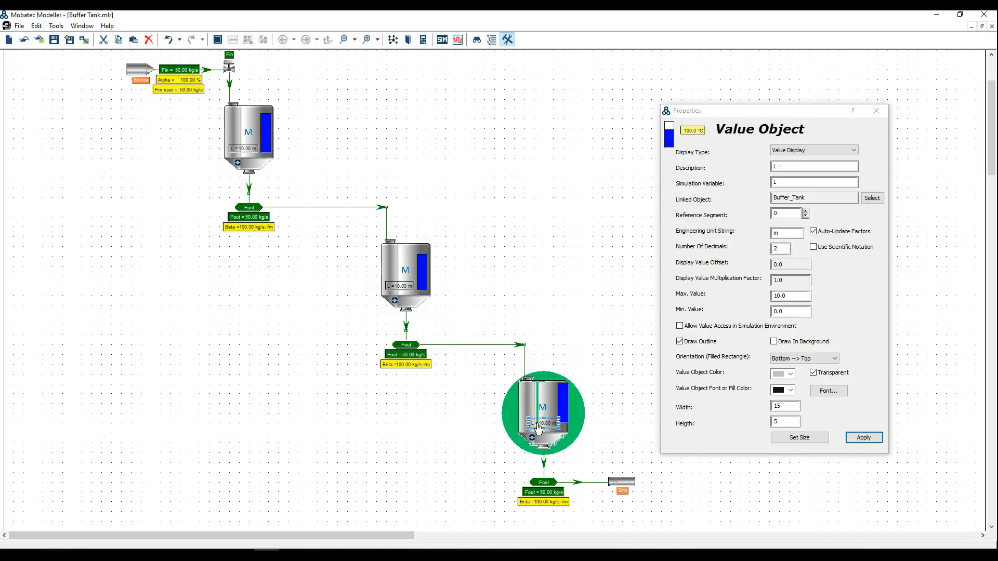
{"action": "left_click_drag", "start_coordinate": [529, 427], "coordinate": [552, 426]}
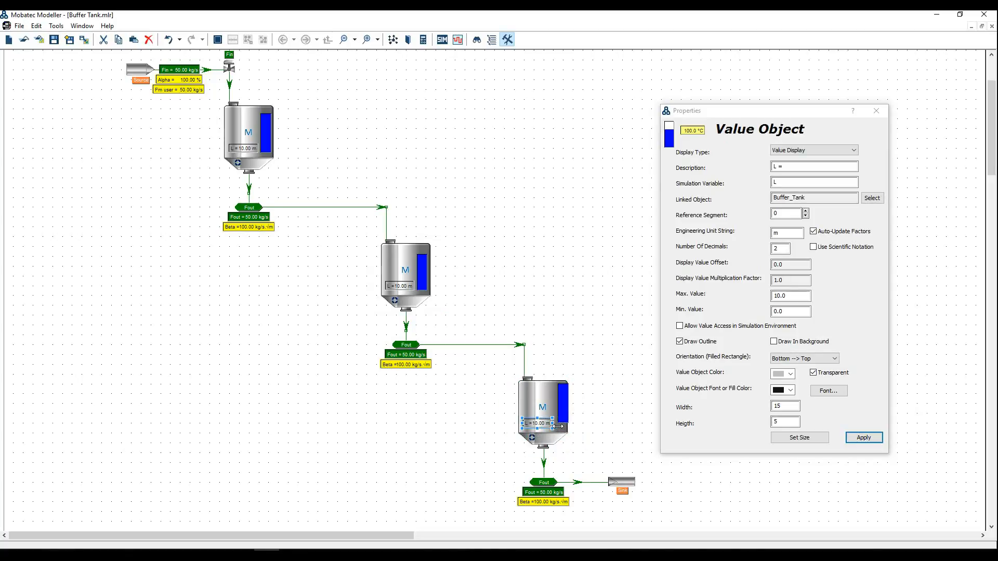
{"action": "left_click", "coordinate": [565, 424]}
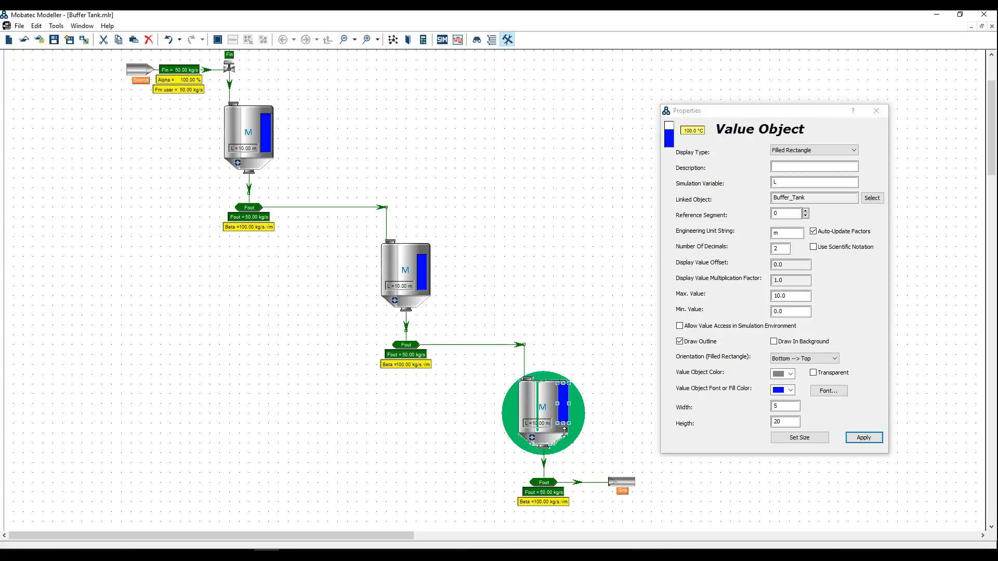
{"action": "left_click_drag", "start_coordinate": [564, 431], "coordinate": [554, 407]}
{"action": "left_click_drag", "start_coordinate": [576, 406], "coordinate": [567, 407]}
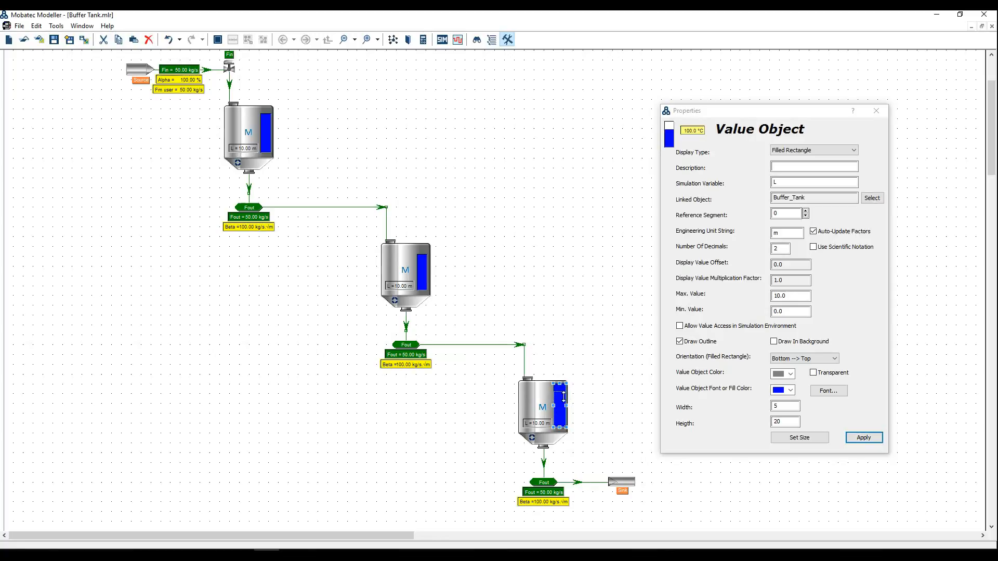
{"action": "left_click", "coordinate": [600, 414]}
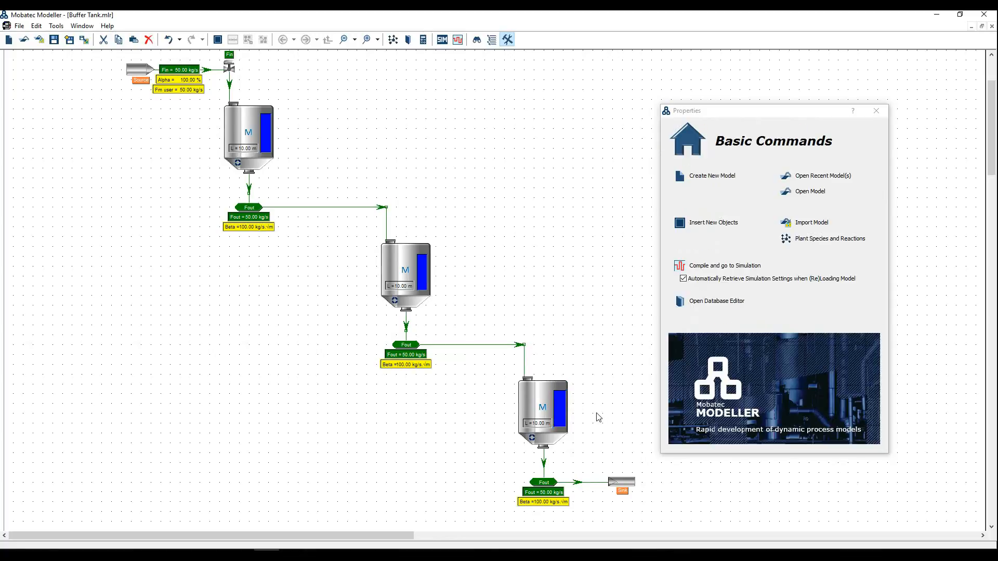
Step: Rename the first buffer tank as B1 and the second buffer tank as B2
{"action": "left_click", "coordinate": [256, 125]}
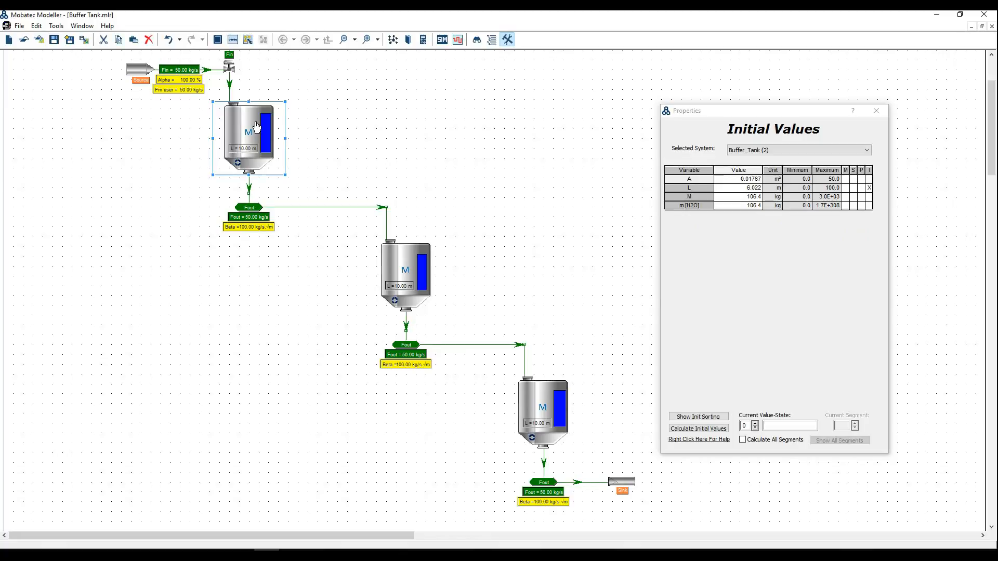
{"action": "key", "text": "F2"}
{"action": "type", "text": "B1"}
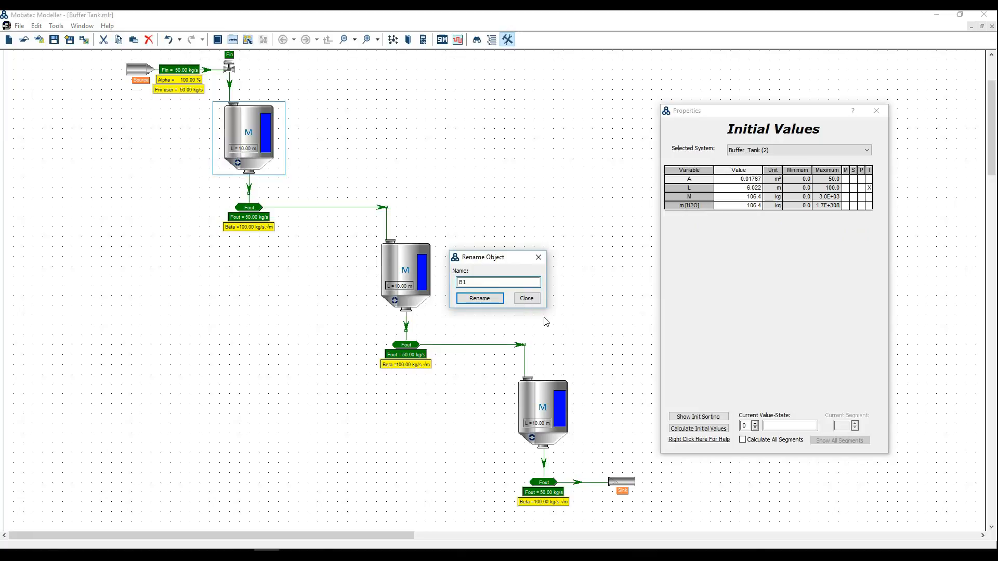
{"action": "left_click", "coordinate": [498, 300]}
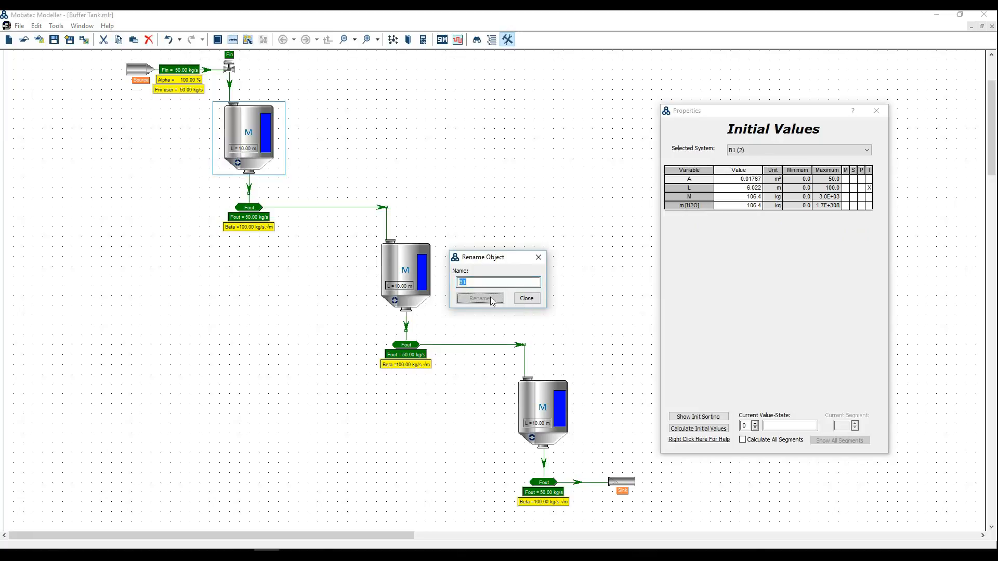
{"action": "left_click", "coordinate": [407, 260]}
{"action": "left_click_drag", "start_coordinate": [498, 282], "coordinate": [458, 282]}
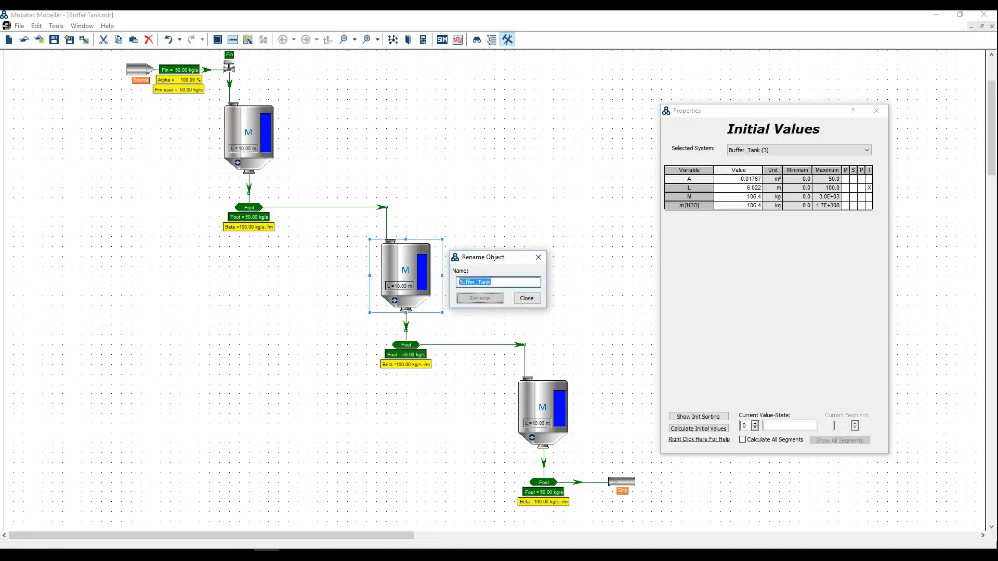
{"action": "type", "text": "B2"}
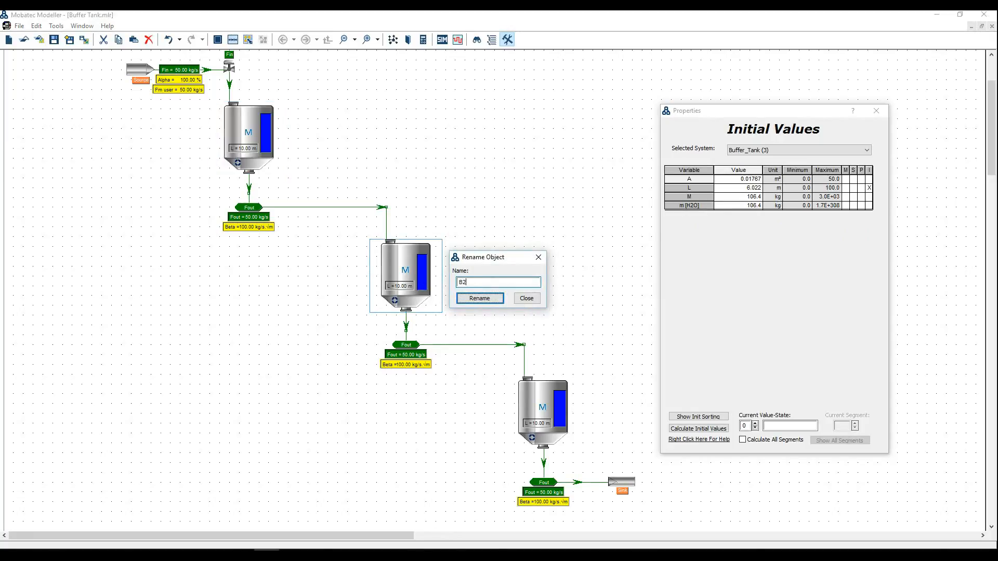
{"action": "left_click", "coordinate": [479, 298]}
Step: Rename the third buffer tank as B3
{"action": "left_click", "coordinate": [547, 394]}
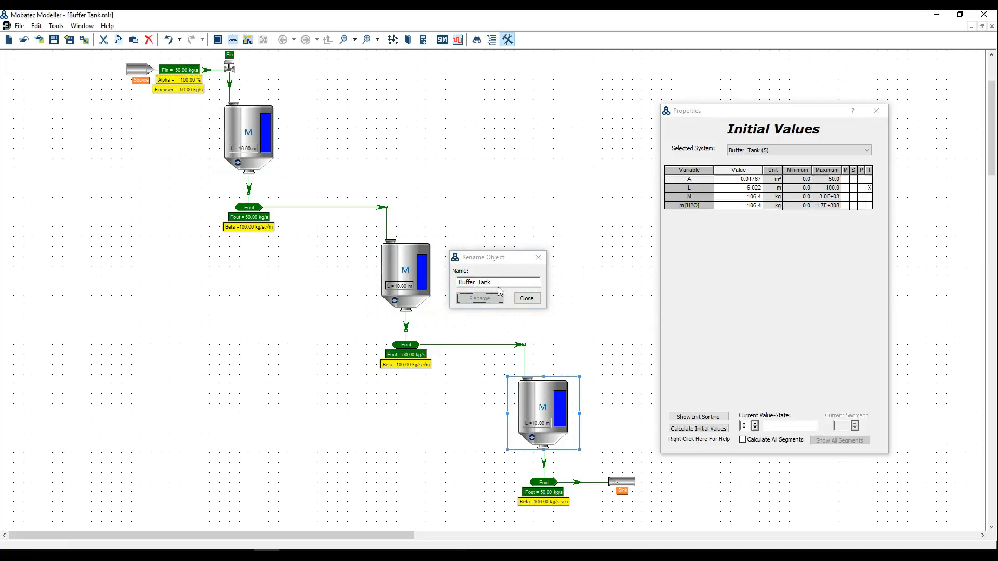
{"action": "double_click", "coordinate": [462, 282]}
{"action": "type", "text": "B3"}
{"action": "left_click", "coordinate": [471, 298]}
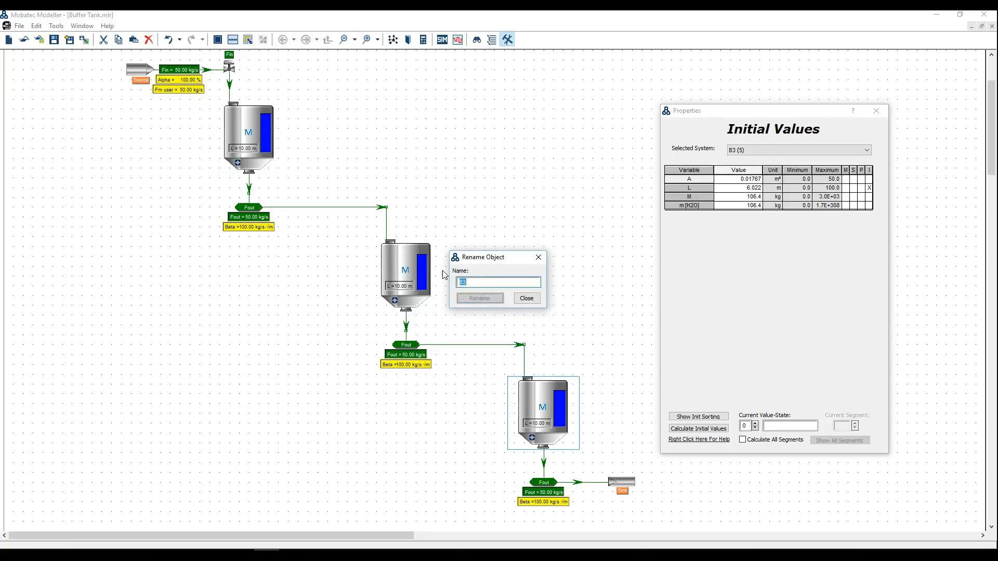
Step: Rename the outlet connection of tank B1 as Fout_B1 and that of tank B2 as Fout_B2
{"action": "left_click", "coordinate": [264, 207]}
{"action": "left_click", "coordinate": [487, 286]}
{"action": "type", "text": "_B1"}
{"action": "left_click", "coordinate": [480, 299]}
{"action": "left_click", "coordinate": [406, 345]}
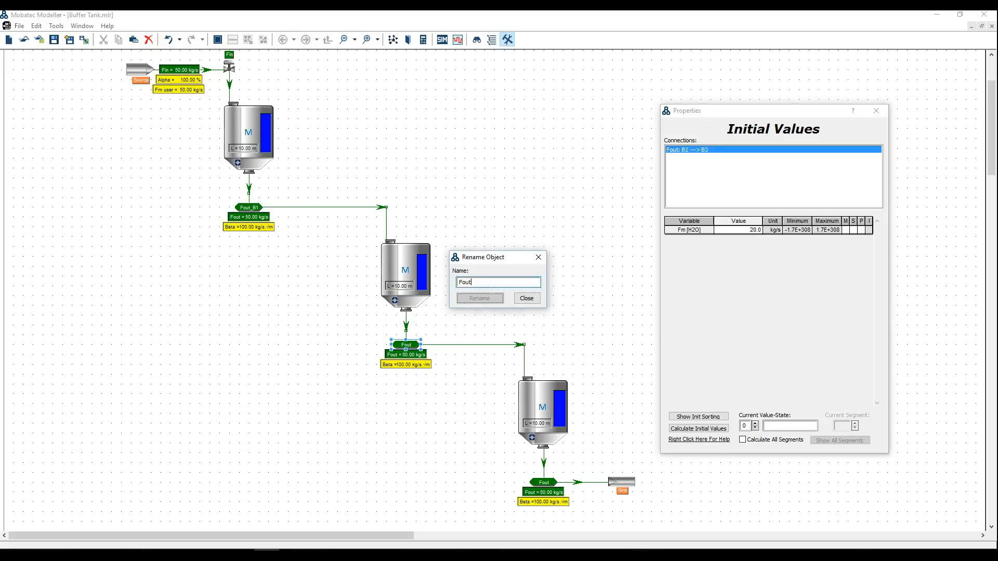
{"action": "type", "text": "_B2"}
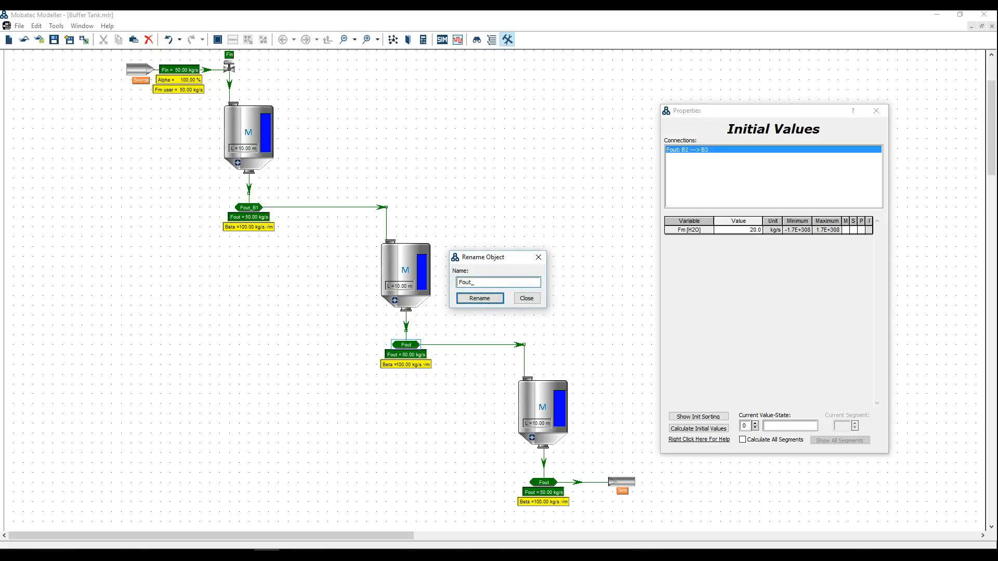
{"action": "left_click", "coordinate": [493, 299]}
Step: Rename the outlet connection of tank B3 as Fout_B3 and close the rename dialog
{"action": "left_click", "coordinate": [560, 483]}
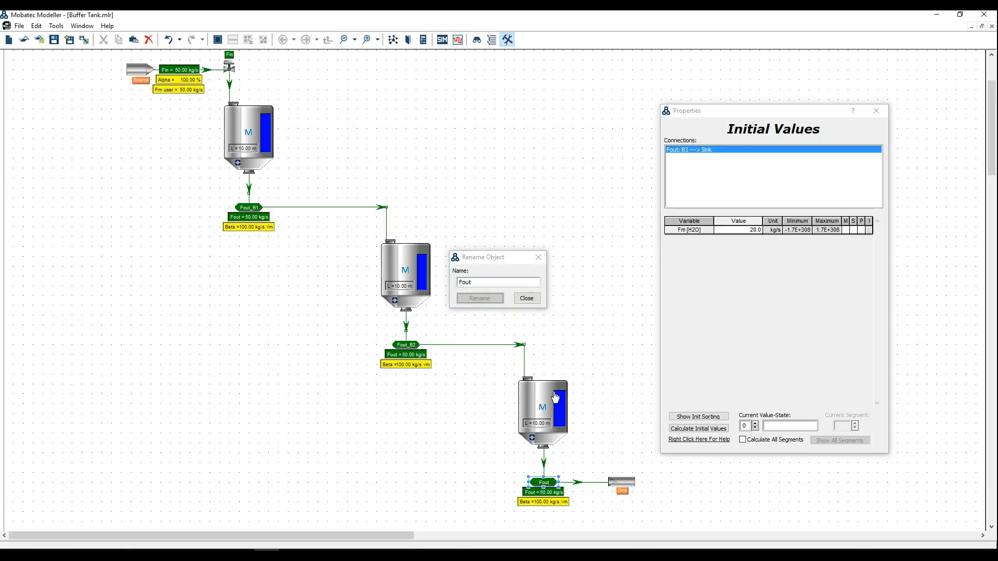
{"action": "left_click", "coordinate": [493, 283]}
{"action": "type", "text": "_B3"}
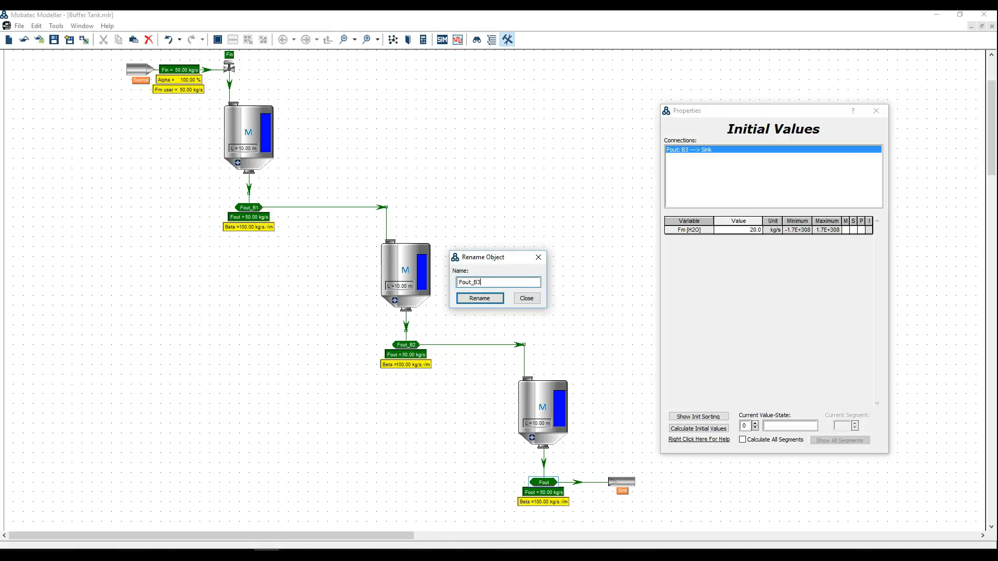
{"action": "left_click", "coordinate": [490, 302]}
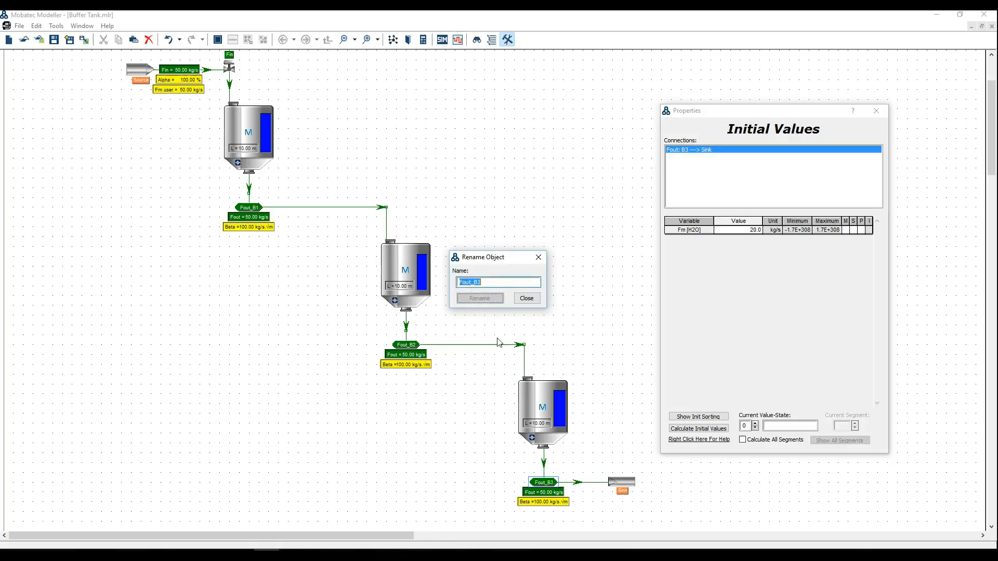
{"action": "left_click", "coordinate": [527, 299]}
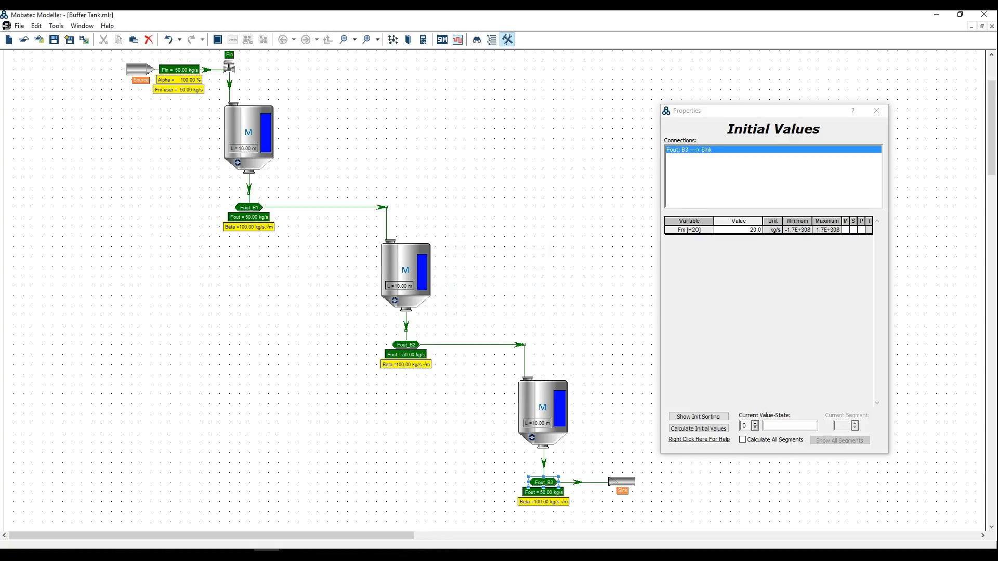
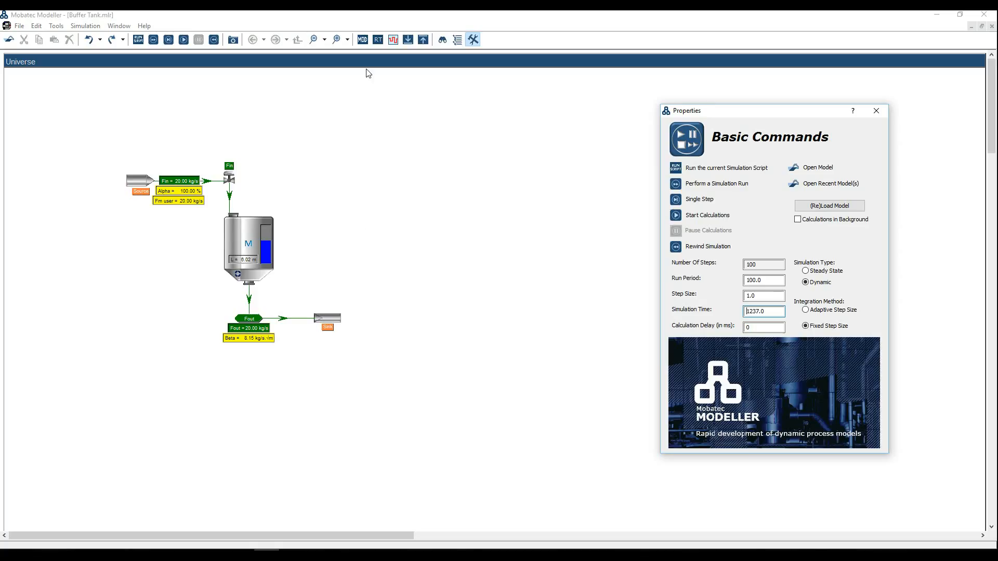
Step: Return to the model editor and copy the buffer tank together with its Fout outlet connection, value displays and sink
{"action": "left_click", "coordinate": [363, 40]}
{"action": "left_click_drag", "start_coordinate": [391, 199], "coordinate": [212, 351]}
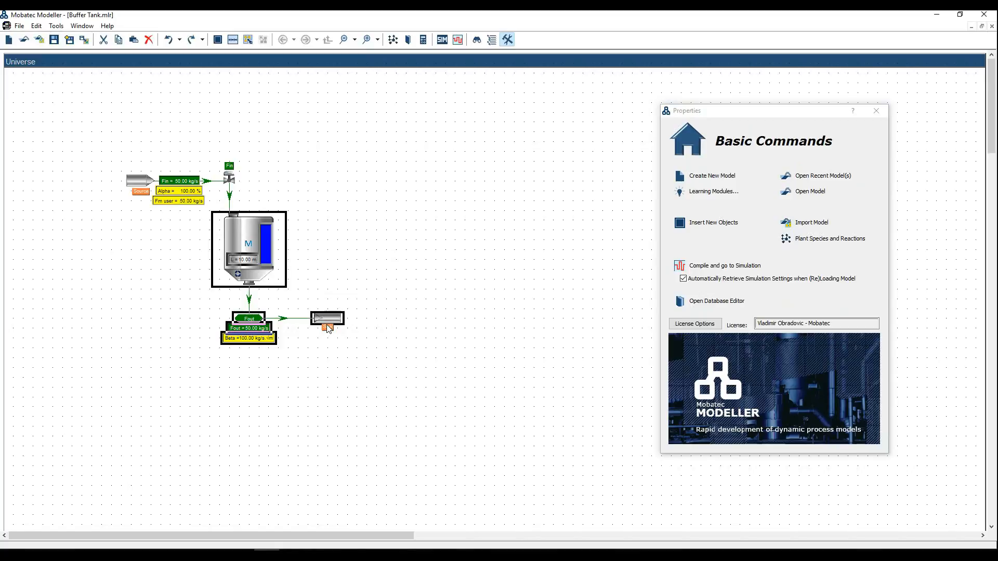
{"action": "right_click", "coordinate": [247, 238]}
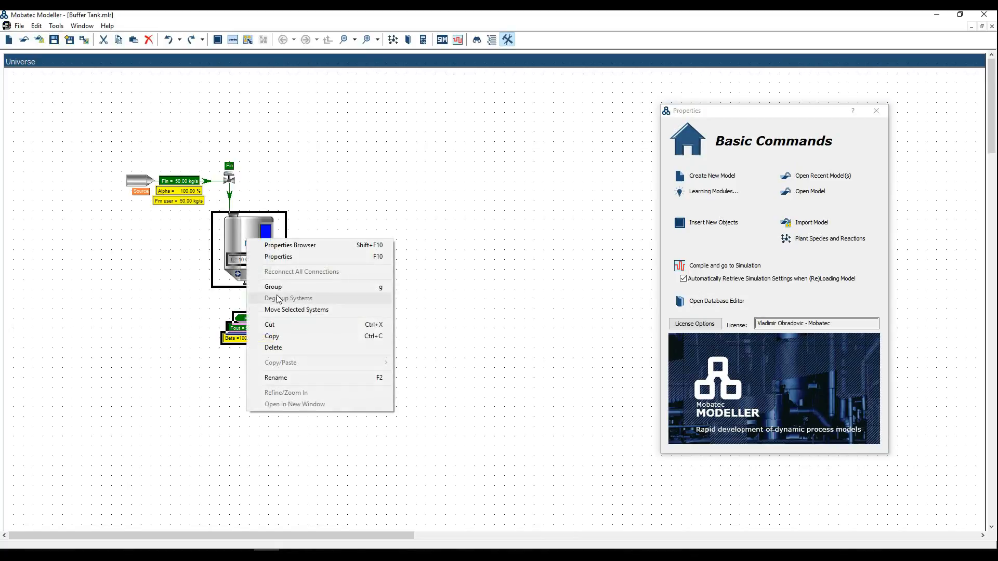
{"action": "left_click", "coordinate": [290, 337]}
Step: Paste the copied tank group with cut connections and place it diagonally below the first tank, with its inlet valve beside the first sink
{"action": "right_click", "coordinate": [381, 365]}
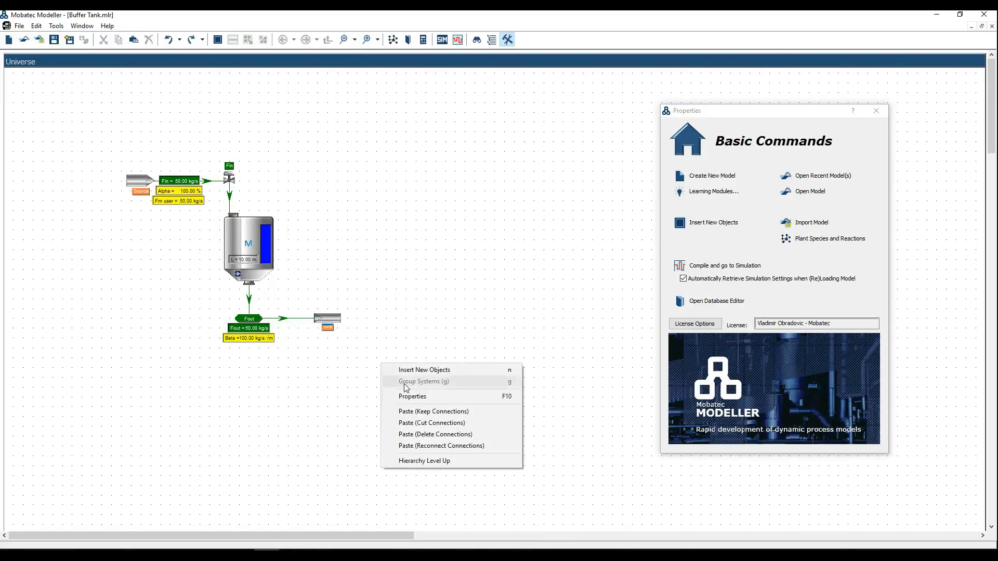
{"action": "left_click", "coordinate": [429, 423]}
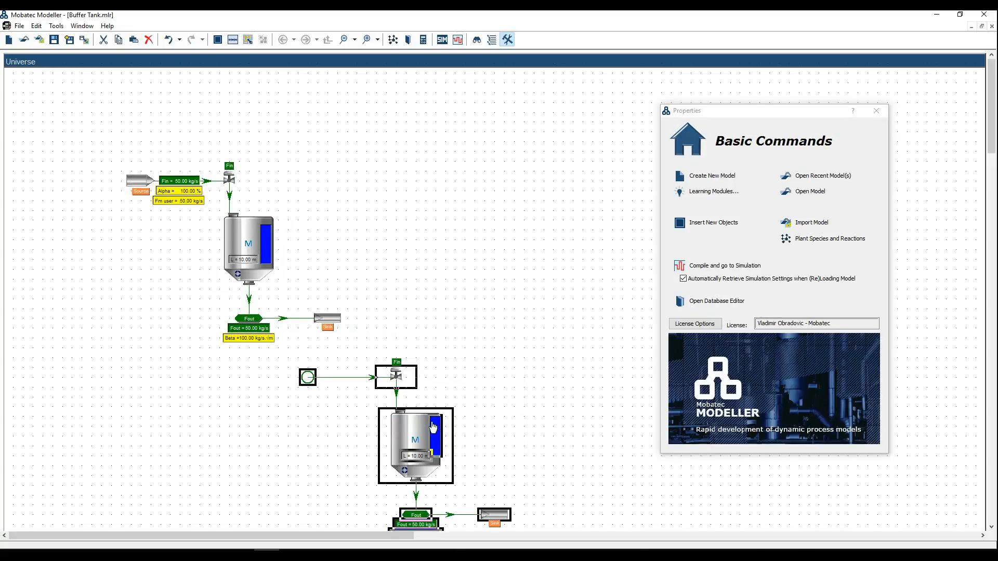
{"action": "left_click_drag", "start_coordinate": [423, 433], "coordinate": [404, 375]}
{"action": "scroll", "coordinate": [535, 369], "scroll_direction": "down", "scroll_amount": 3}
{"action": "left_click", "coordinate": [519, 390]}
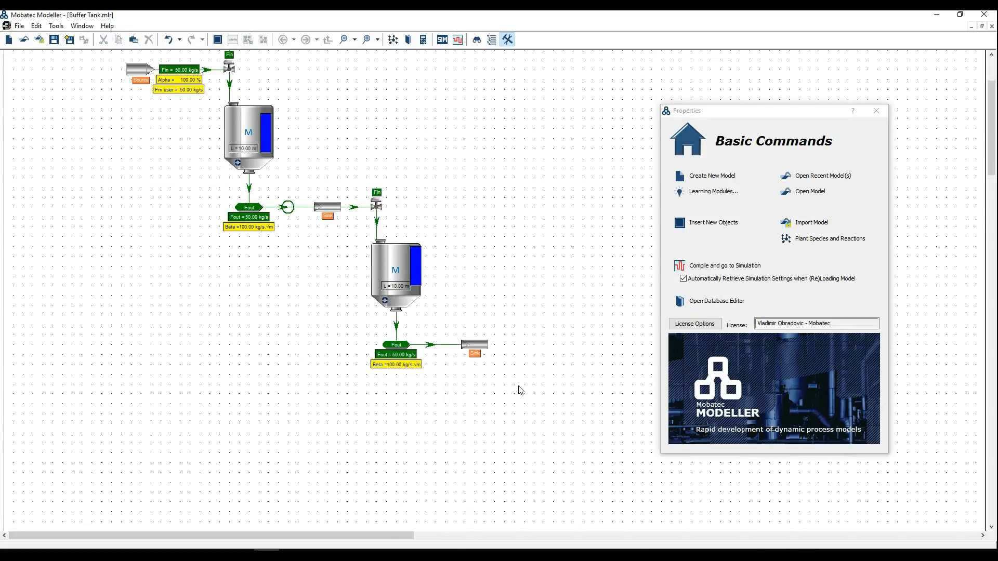
Step: Paste another copy of the tank group with cut connections and place it diagonally below the second tank, beside the second sink
{"action": "right_click", "coordinate": [520, 390]}
{"action": "left_click", "coordinate": [560, 448]}
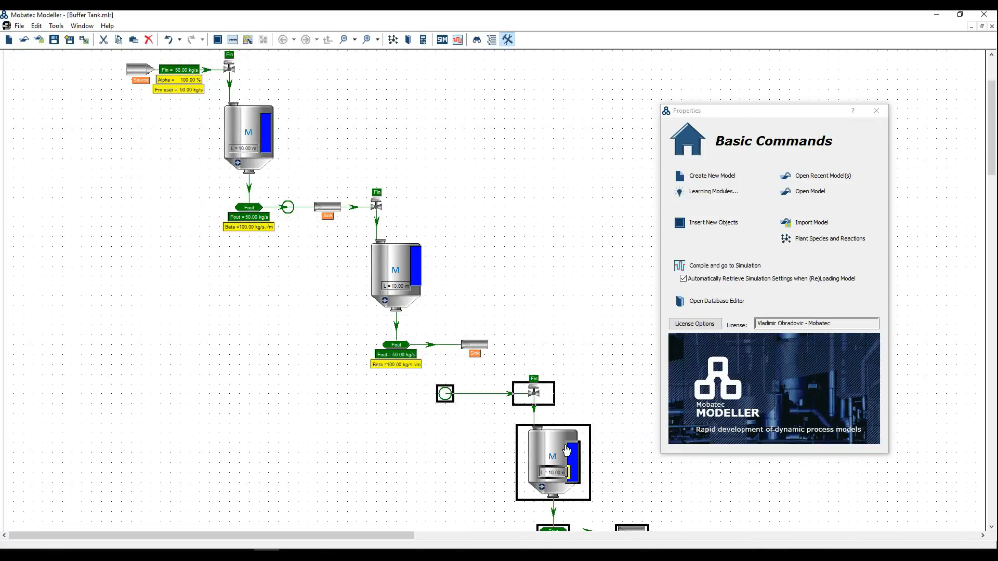
{"action": "left_click_drag", "start_coordinate": [548, 450], "coordinate": [540, 401]}
{"action": "left_click", "coordinate": [383, 409]}
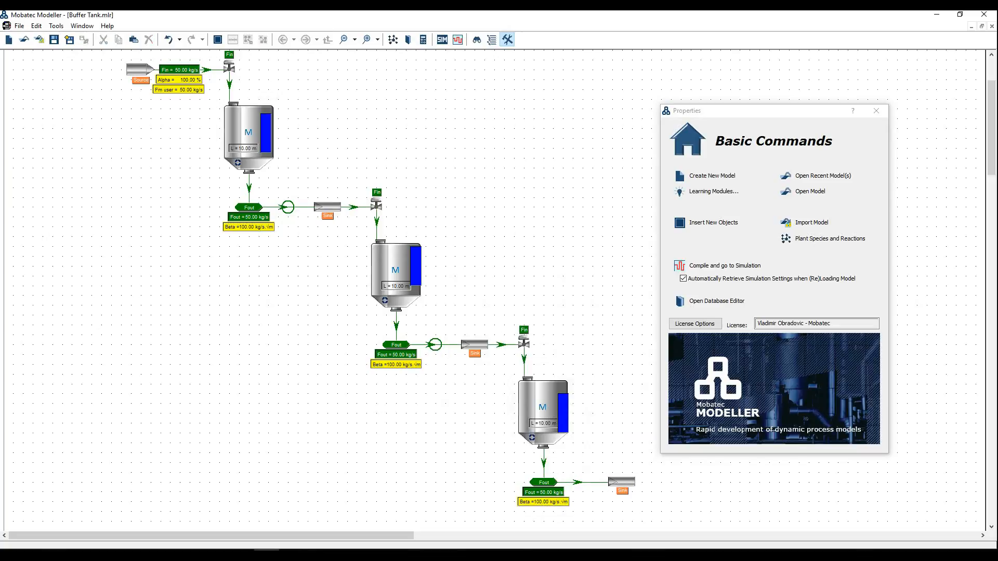
Step: Delete the second tank's Fin inlet connection and the sink behind the first tank
{"action": "left_click_drag", "start_coordinate": [288, 208], "coordinate": [337, 167]}
{"action": "key", "text": "Delete"}
{"action": "left_click", "coordinate": [342, 209]}
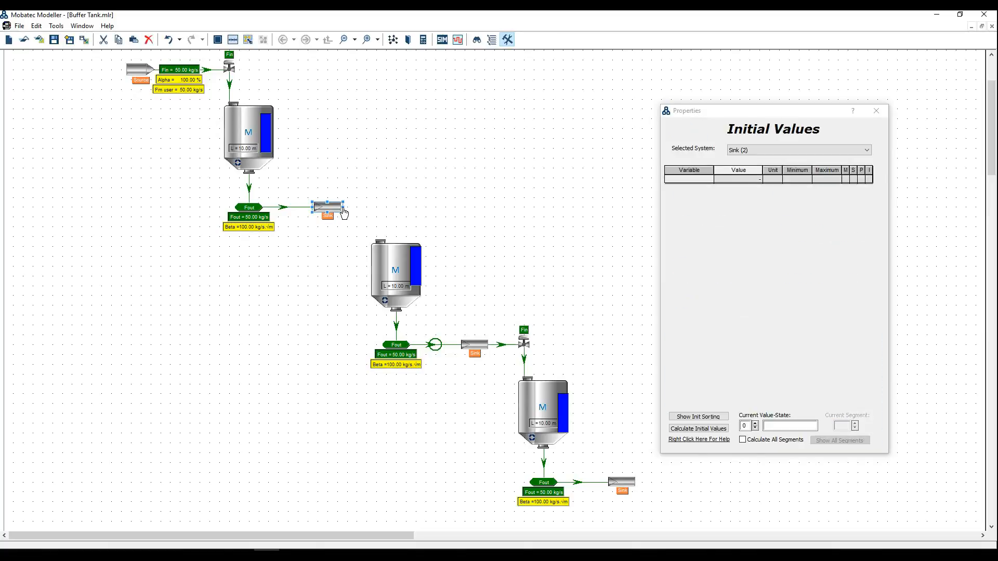
{"action": "key", "text": "Delete"}
Step: Connect the first tank's open Fout outlet to the second tank and route the line with a right-angle corner above its inlet
{"action": "left_click", "coordinate": [262, 211]}
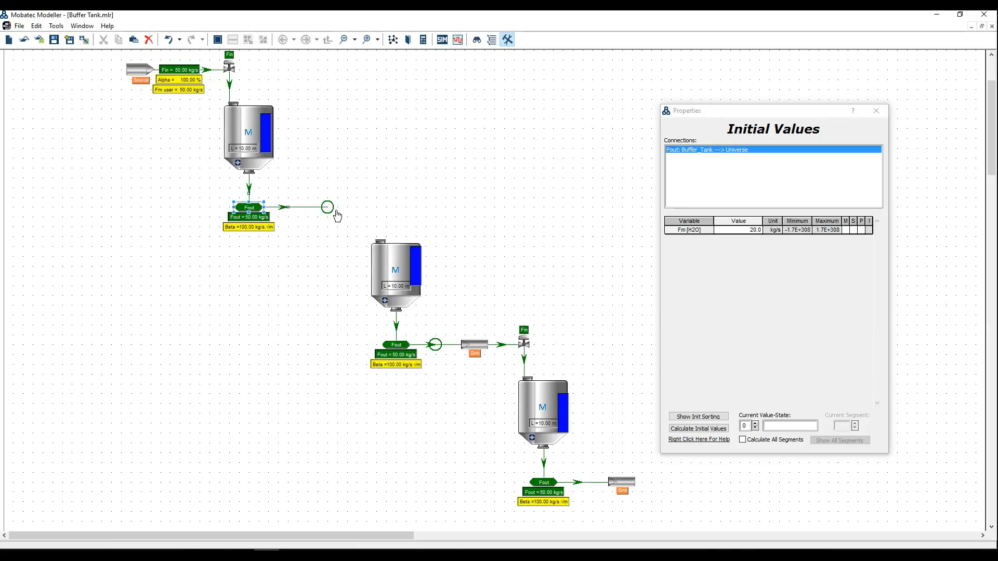
{"action": "left_click_drag", "start_coordinate": [328, 207], "coordinate": [388, 252]}
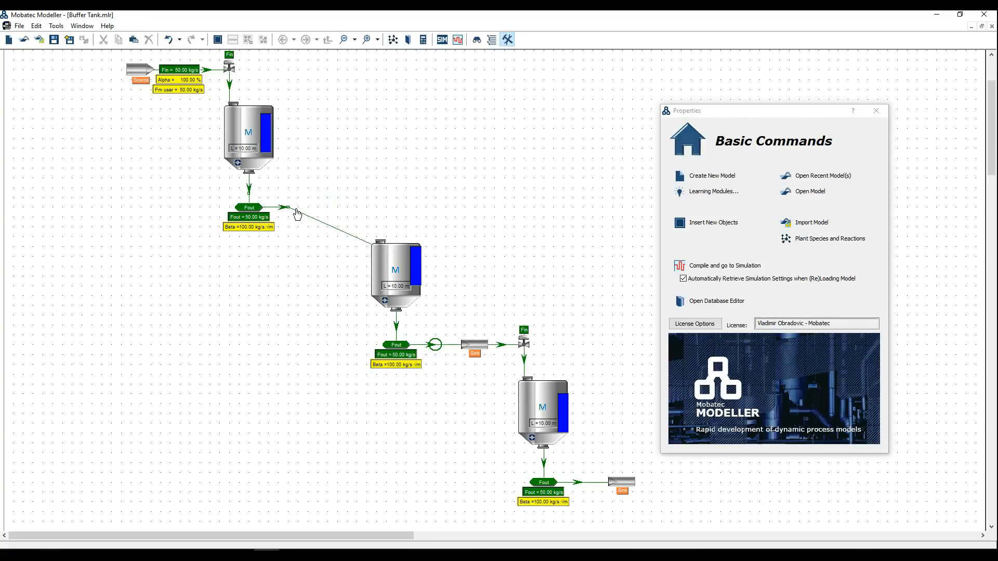
{"action": "left_click_drag", "start_coordinate": [344, 220], "coordinate": [381, 212]}
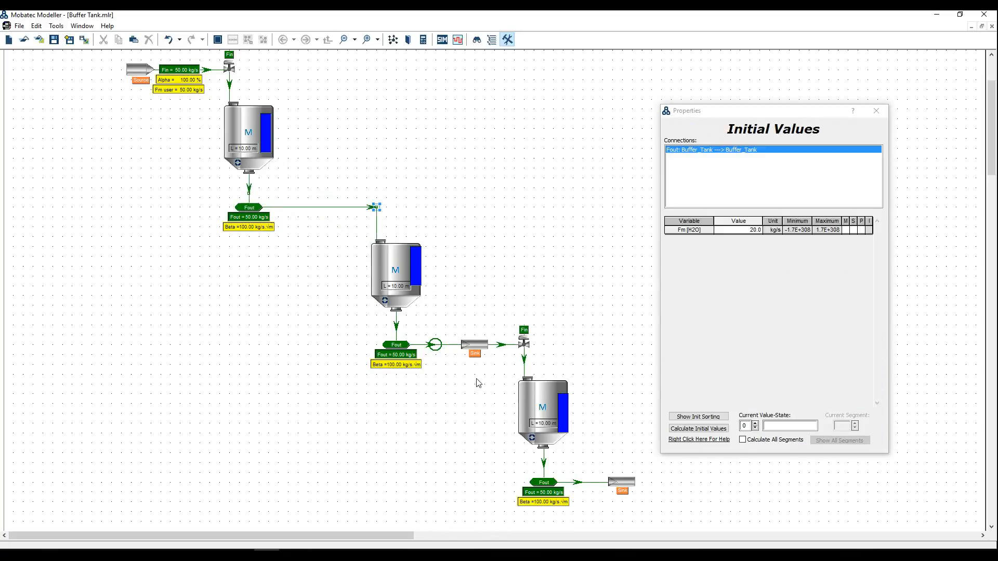
Step: Delete the third tank's Fin inlet connection and the sink behind the second tank
{"action": "left_click_drag", "start_coordinate": [436, 345], "coordinate": [484, 291]}
{"action": "key", "text": "Delete"}
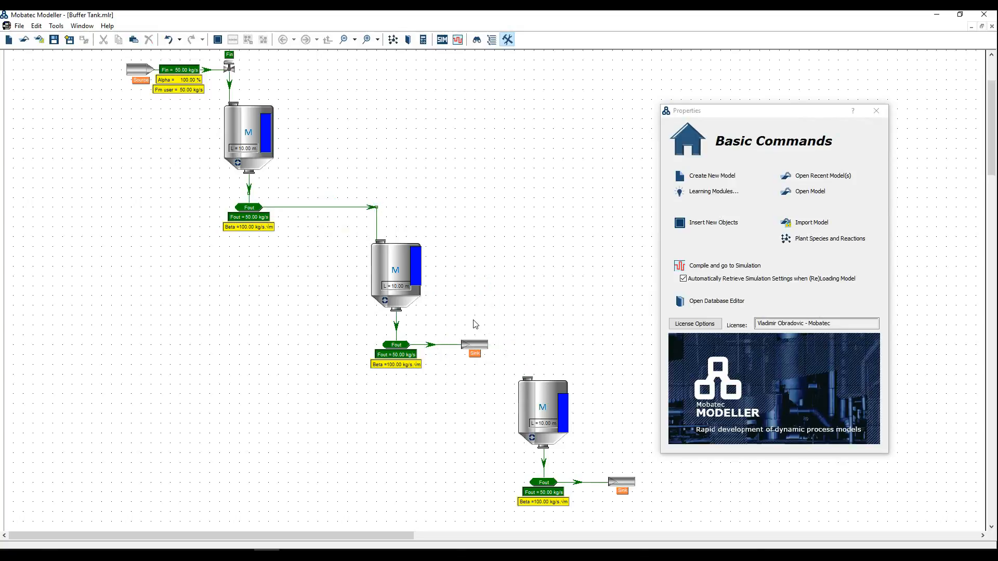
{"action": "left_click", "coordinate": [482, 346]}
{"action": "key", "text": "Delete"}
Step: Connect the second tank's open Fout outlet to the third tank and route the line with a right-angle corner above its inlet
{"action": "left_click", "coordinate": [412, 347]}
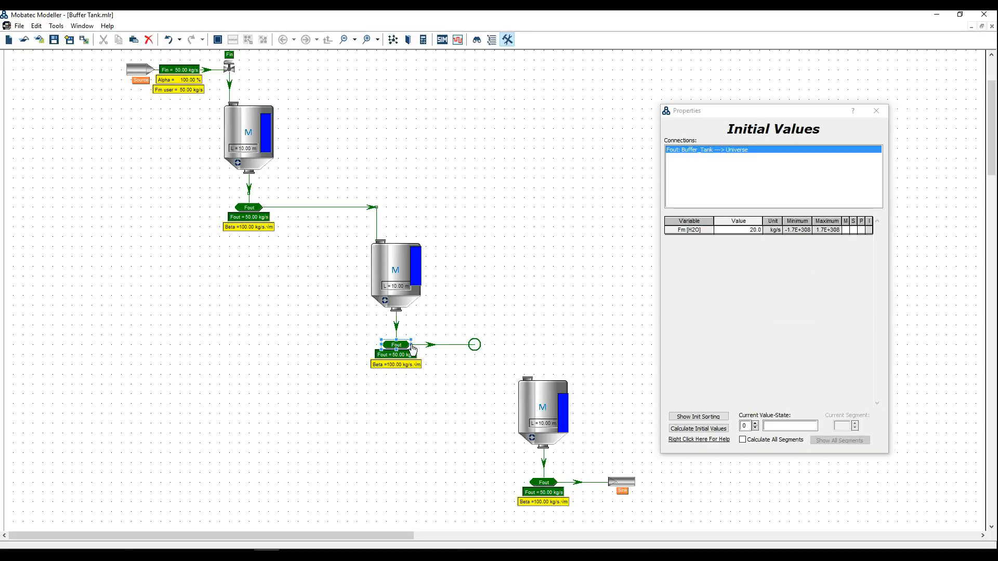
{"action": "left_click_drag", "start_coordinate": [474, 345], "coordinate": [531, 388]}
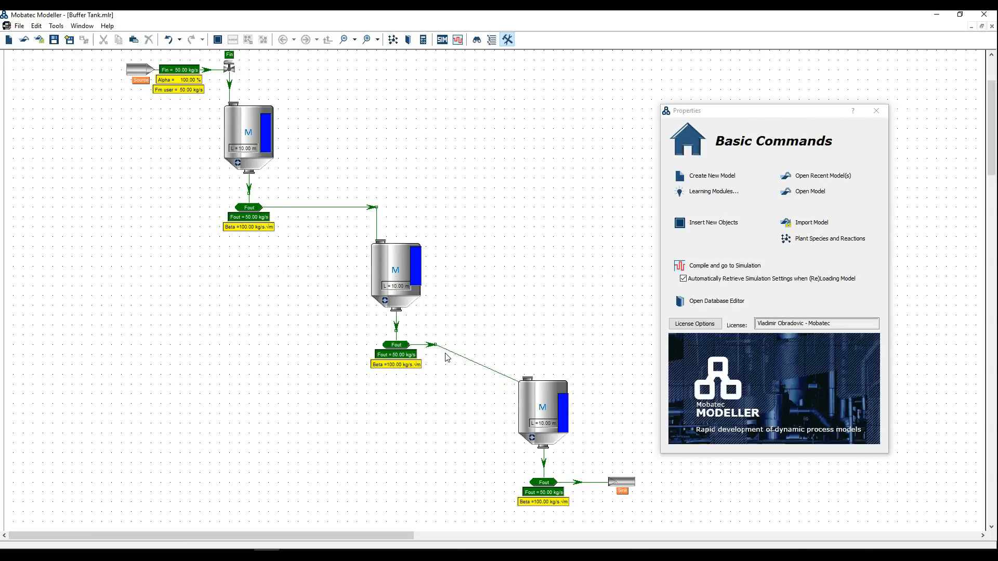
{"action": "left_click_drag", "start_coordinate": [436, 345], "coordinate": [535, 350]}
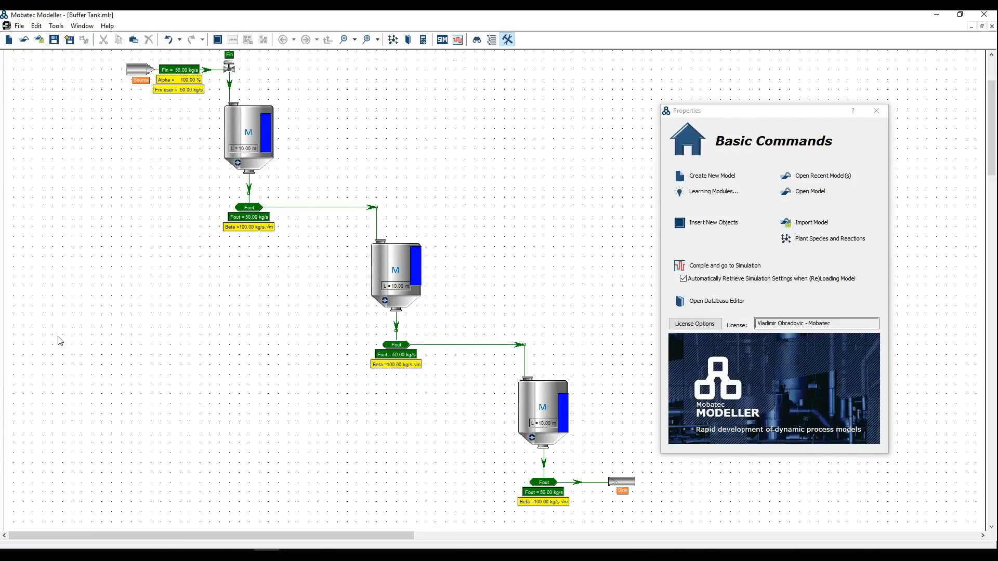
Step: Show the name labels beneath all three buffer tanks
{"action": "left_click", "coordinate": [242, 555]}
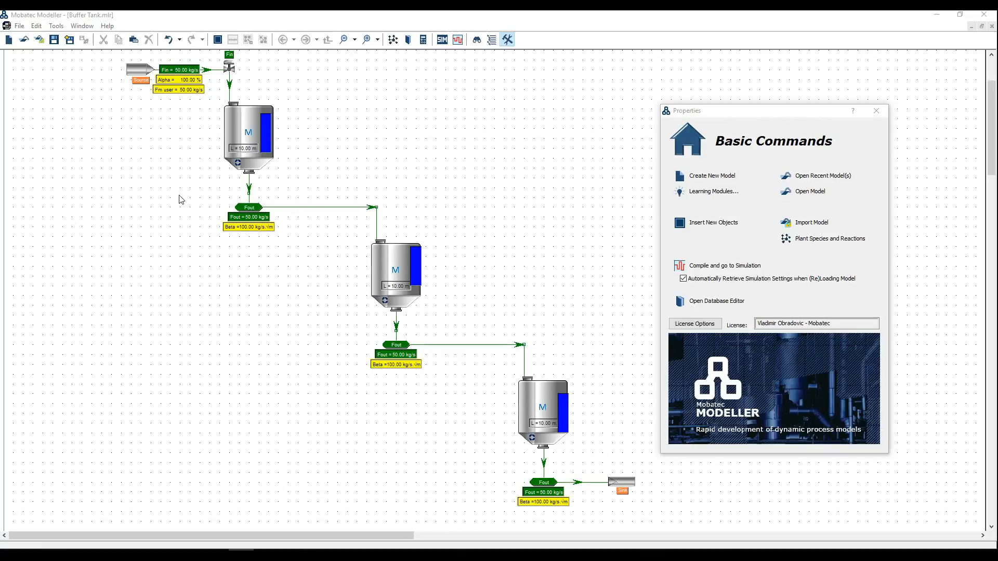
{"action": "left_click", "coordinate": [249, 128]}
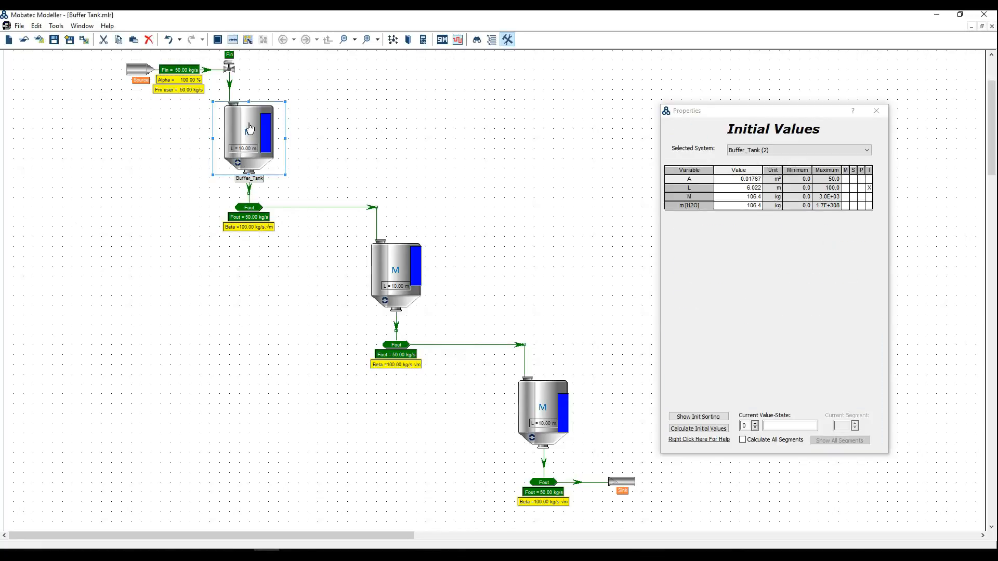
{"action": "left_click", "coordinate": [392, 264]}
{"action": "left_click", "coordinate": [530, 397]}
{"action": "left_click", "coordinate": [421, 407]}
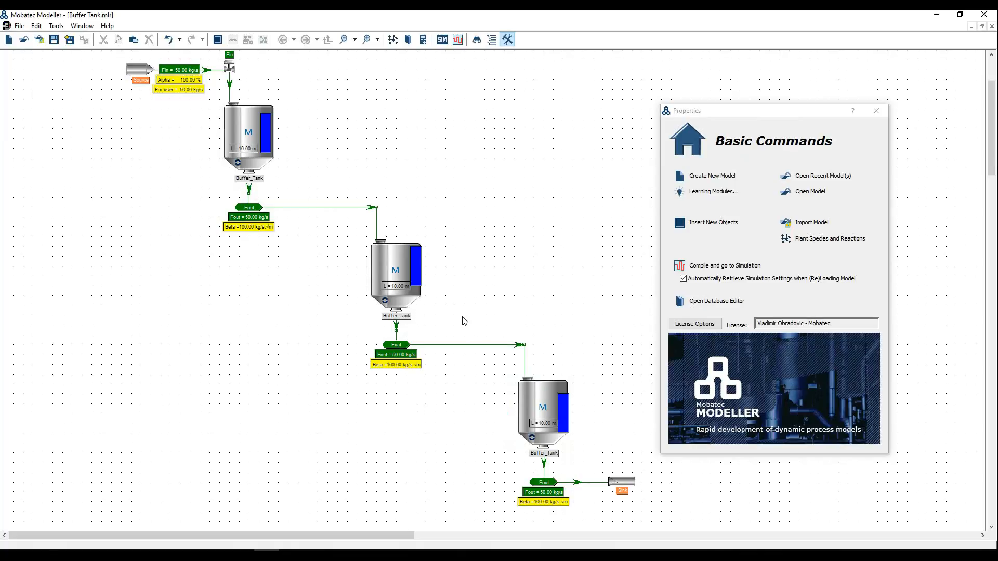
Step: Rename the first buffer tank as B1
{"action": "left_click", "coordinate": [248, 138]}
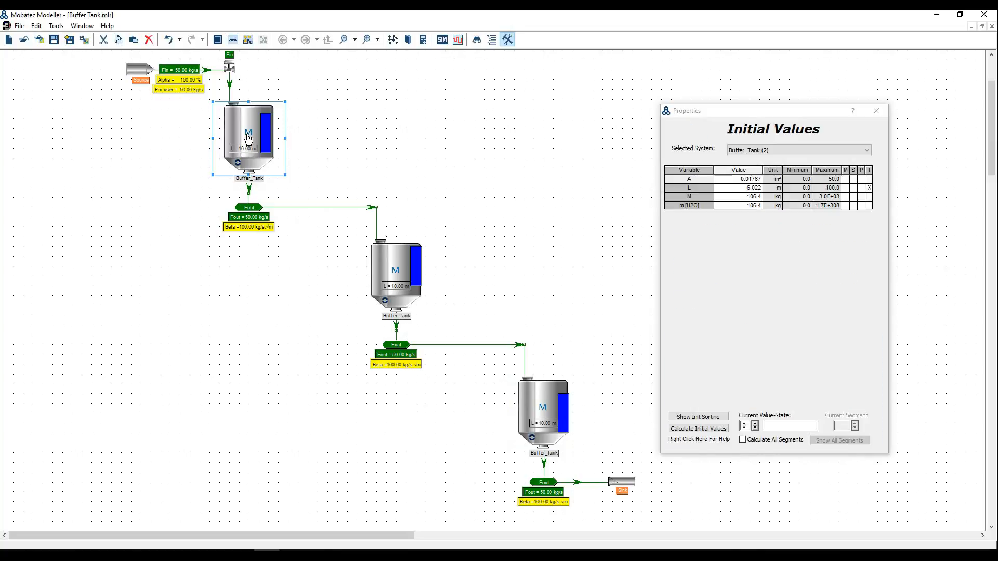
{"action": "key", "text": "F2"}
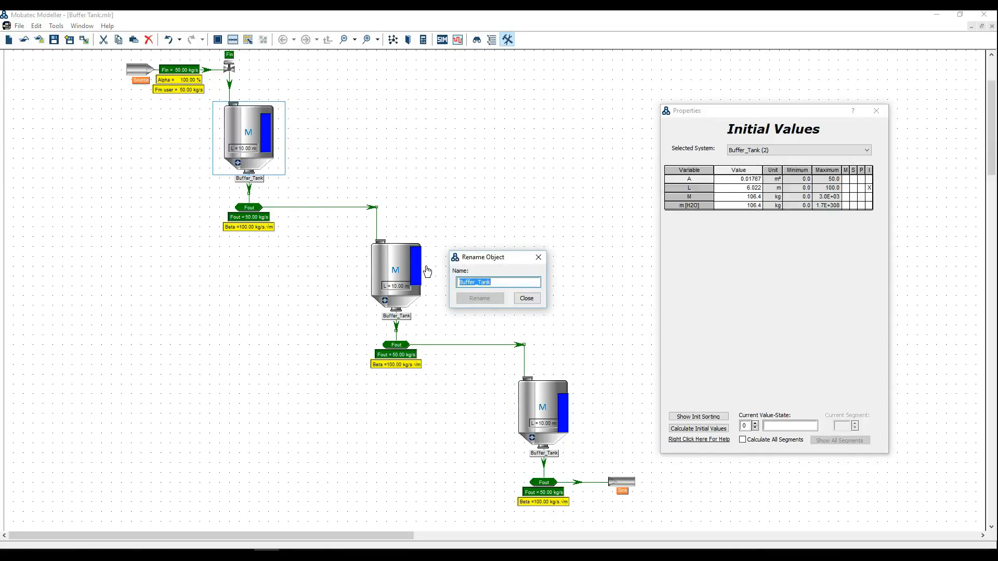
{"action": "type", "text": "B"}
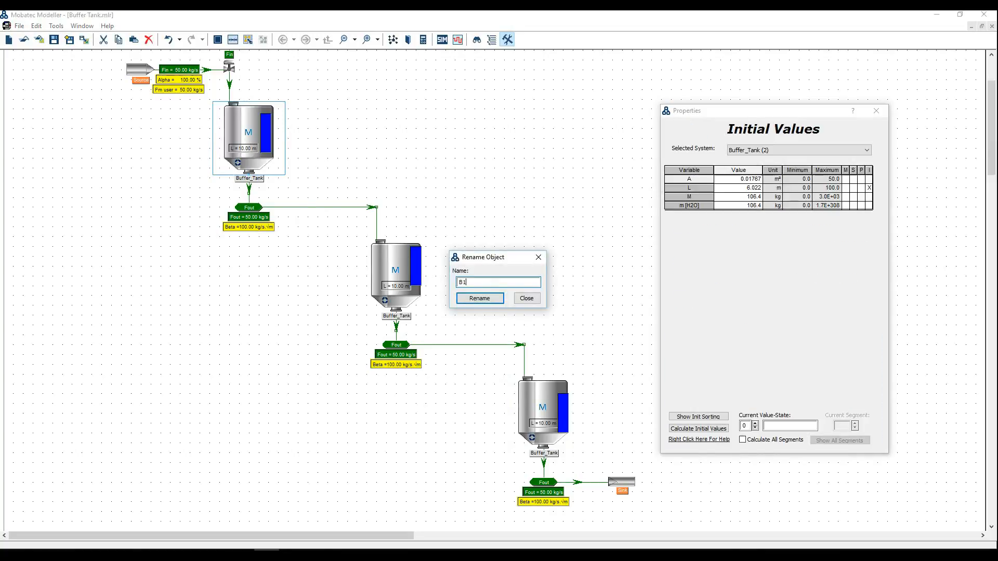
{"action": "type", "text": "1"}
{"action": "left_click", "coordinate": [474, 299]}
Step: Rename the second buffer tank as B2
{"action": "left_click", "coordinate": [407, 303]}
{"action": "left_click", "coordinate": [460, 282]}
{"action": "type", "text": "B2"}
{"action": "left_click", "coordinate": [486, 299]}
Step: Rename the third buffer tank as B3
{"action": "left_click", "coordinate": [540, 391]}
{"action": "left_click_drag", "start_coordinate": [493, 282], "coordinate": [474, 283]}
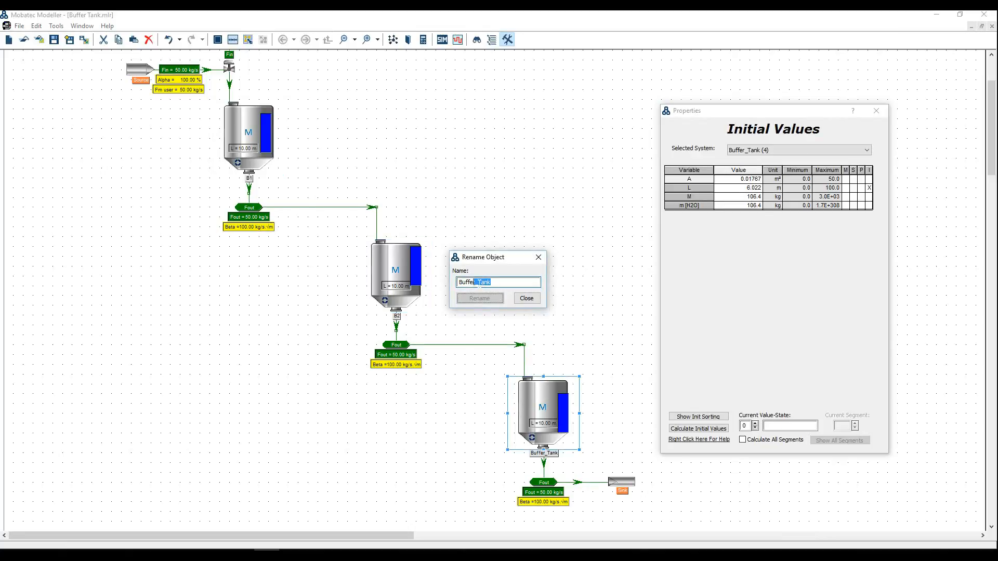
{"action": "type", "text": "3"}
{"action": "left_click", "coordinate": [474, 298]}
Step: Rename the outlet connection of tank B1 as Fout_B1
{"action": "left_click", "coordinate": [269, 209]}
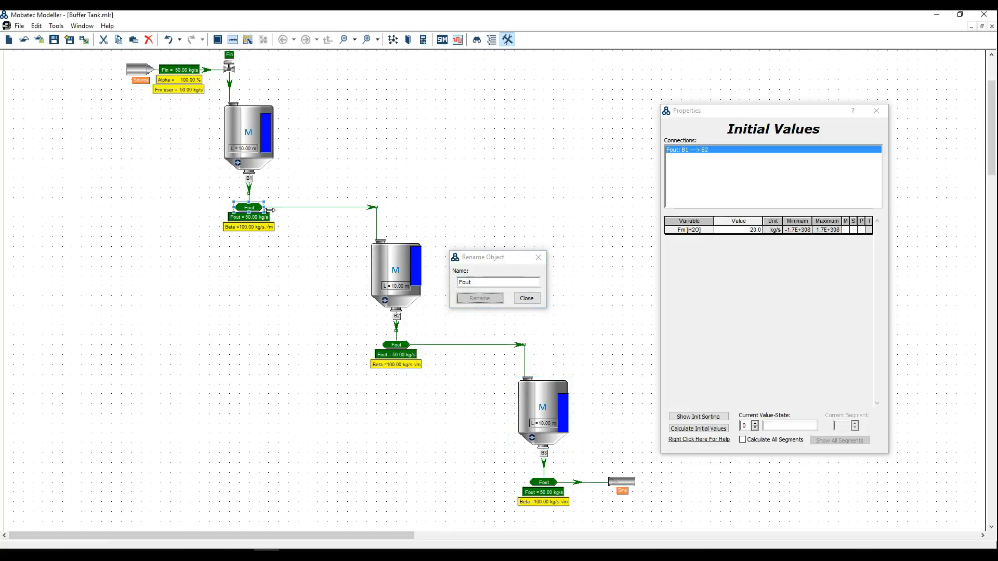
{"action": "left_click", "coordinate": [483, 283]}
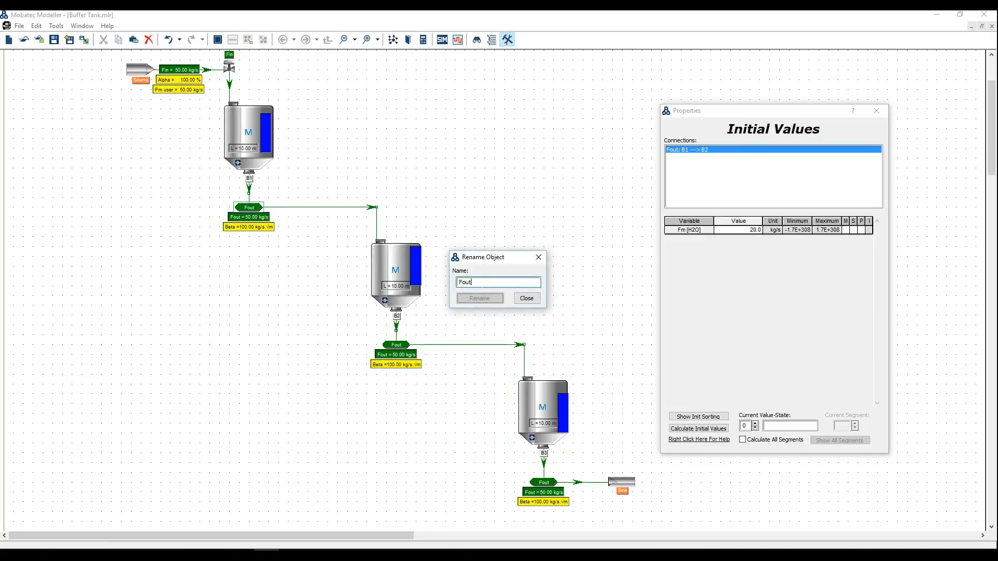
{"action": "type", "text": "_B"}
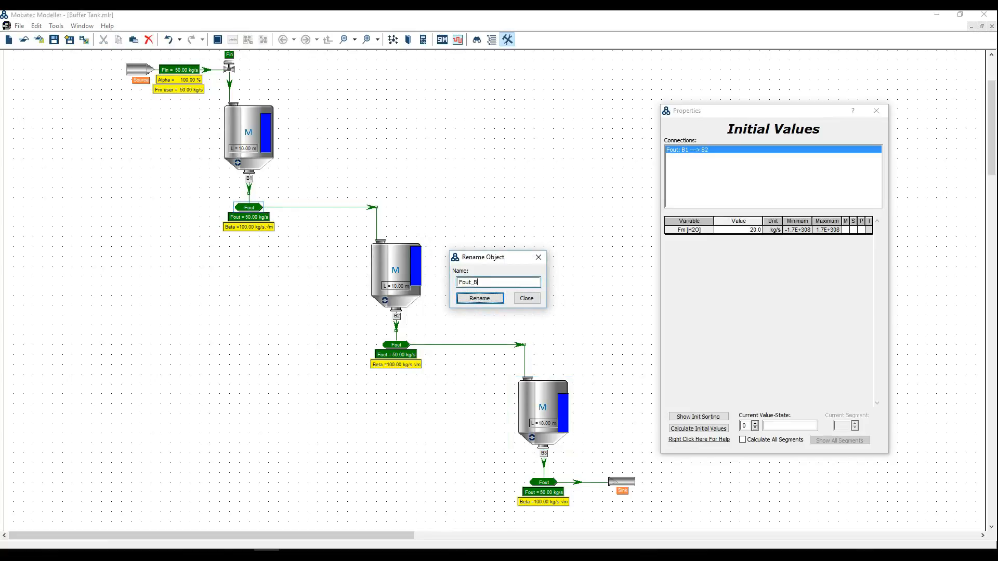
{"action": "type", "text": "1"}
{"action": "left_click", "coordinate": [466, 297]}
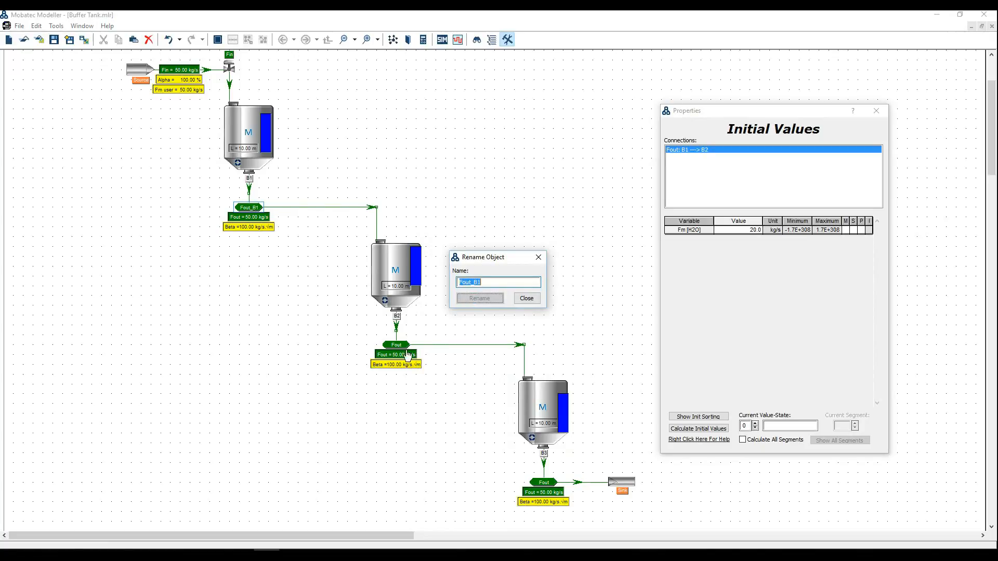
Step: Rename the outlet connection of tank B2 as Fout_B2
{"action": "left_click", "coordinate": [484, 283]}
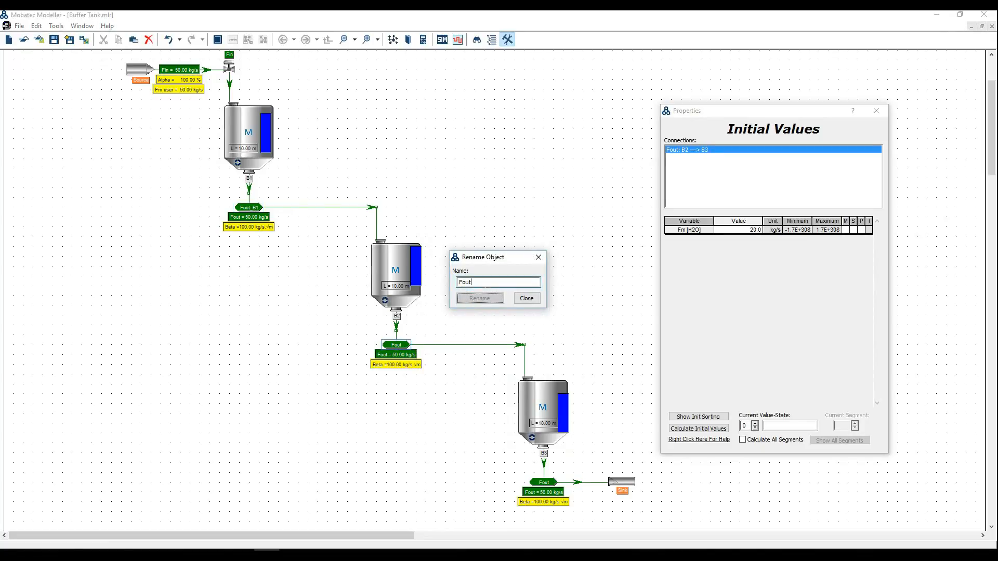
{"action": "type", "text": "_"}
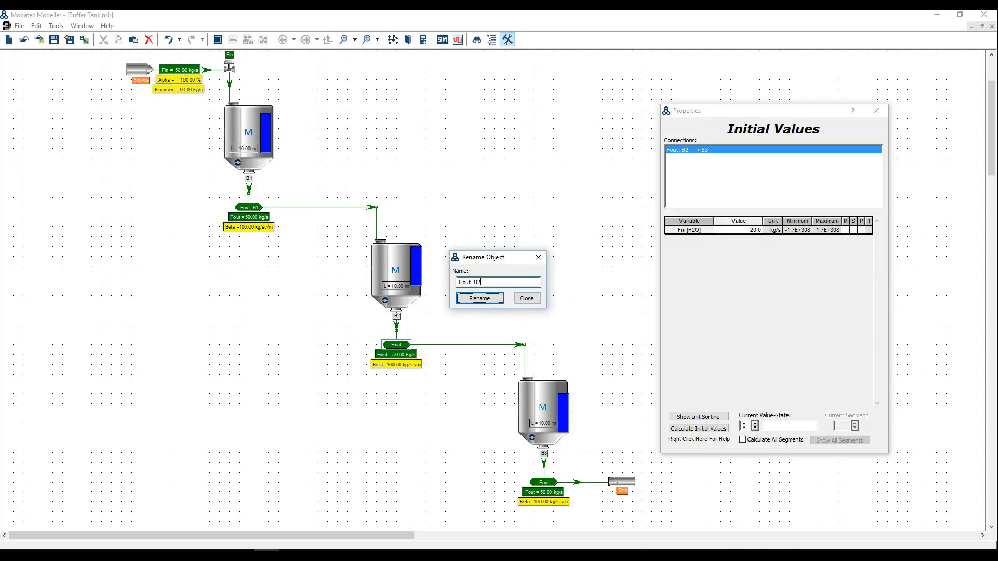
{"action": "type", "text": "B2"}
{"action": "left_click", "coordinate": [492, 298]}
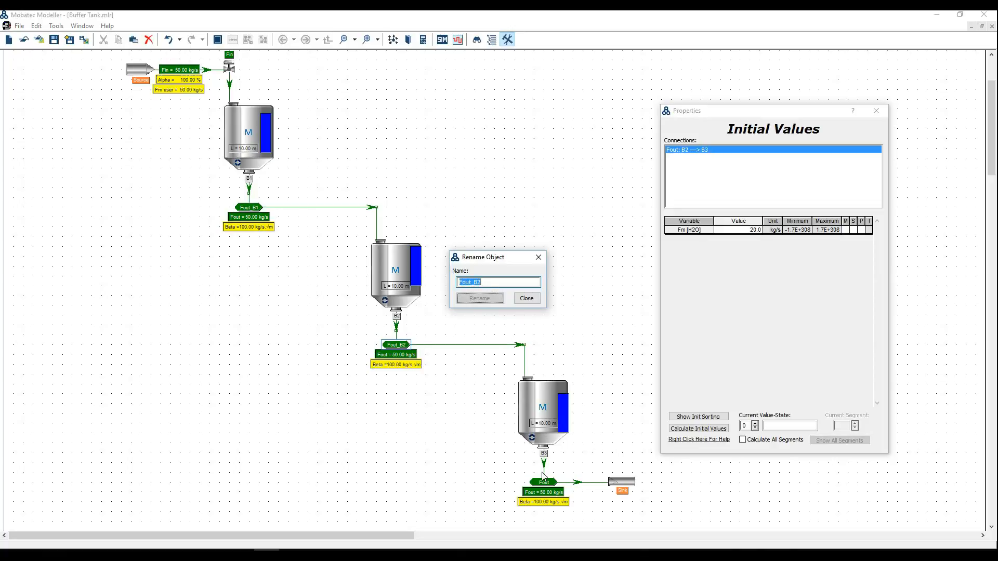
Step: Rename the outlet connection of tank B3 as Fout_B3 and close the rename dialog
{"action": "left_click", "coordinate": [498, 283]}
{"action": "type", "text": "_B"}
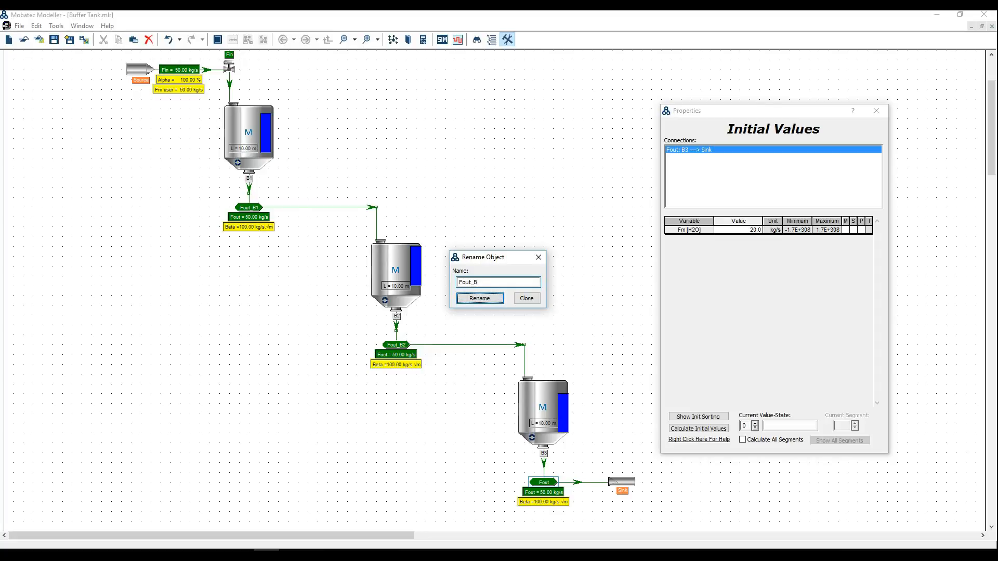
{"action": "left_click", "coordinate": [502, 298]}
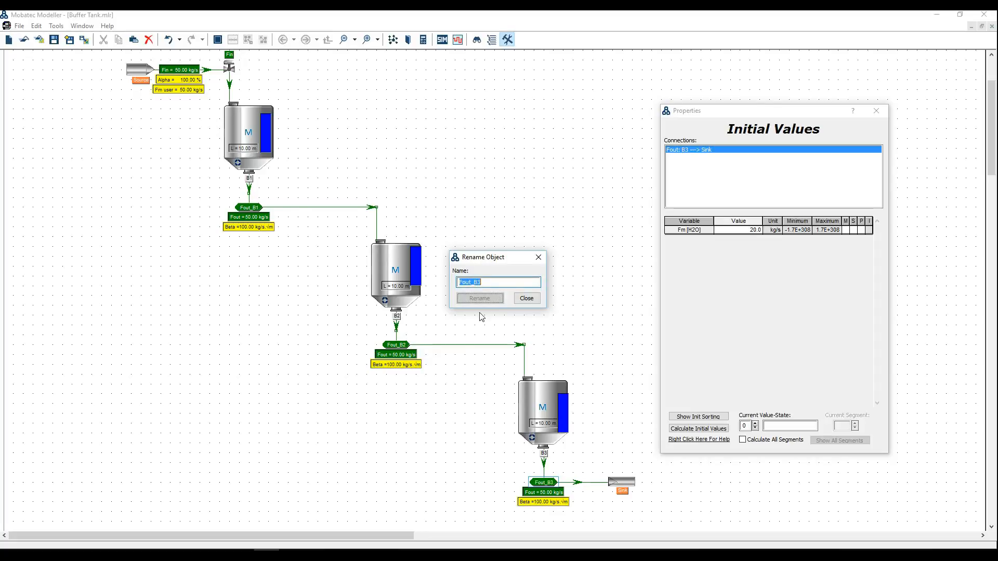
{"action": "left_click", "coordinate": [526, 298]}
{"action": "left_click", "coordinate": [131, 344]}
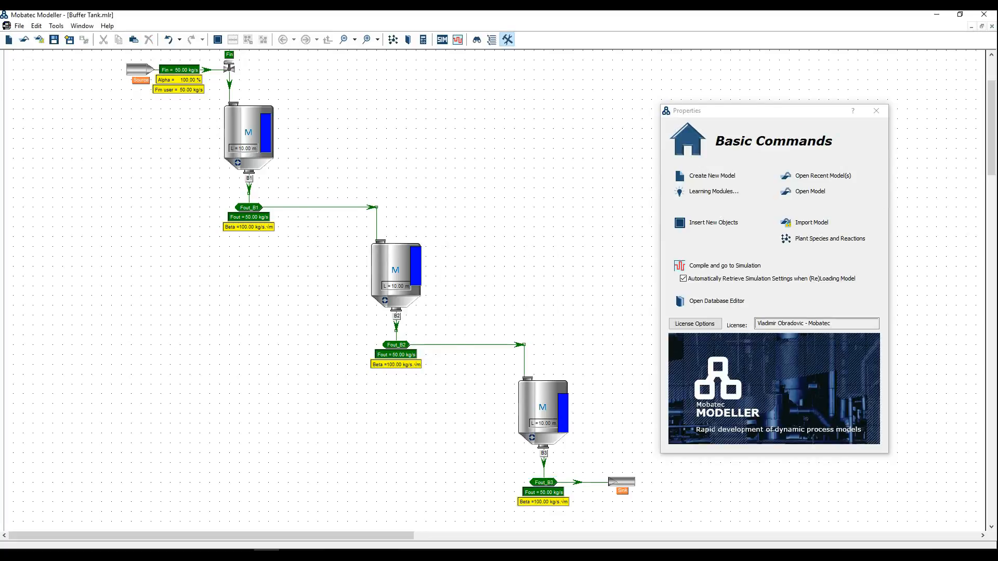
Step: Shift tank B2's level readout left and move its blue level bar slightly left and down within the tank
{"action": "left_click", "coordinate": [387, 289]}
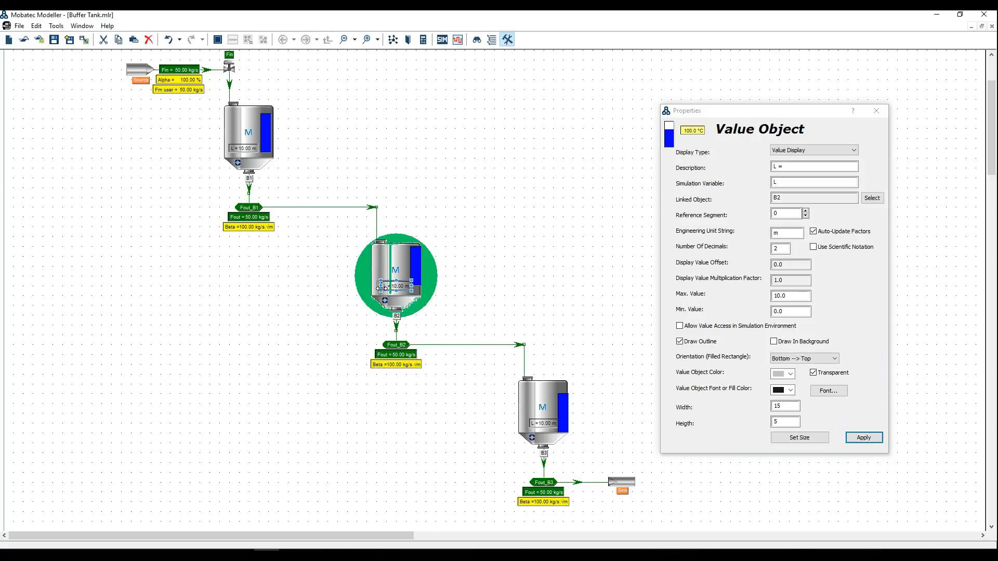
{"action": "left_click_drag", "start_coordinate": [378, 289], "coordinate": [372, 289]}
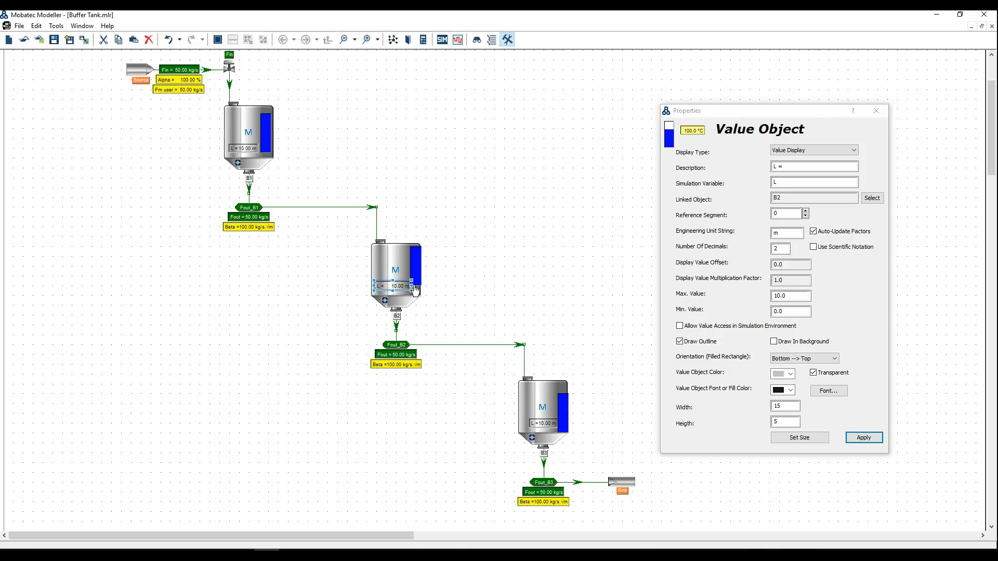
{"action": "left_click_drag", "start_coordinate": [412, 287], "coordinate": [409, 288]}
{"action": "left_click", "coordinate": [419, 278]}
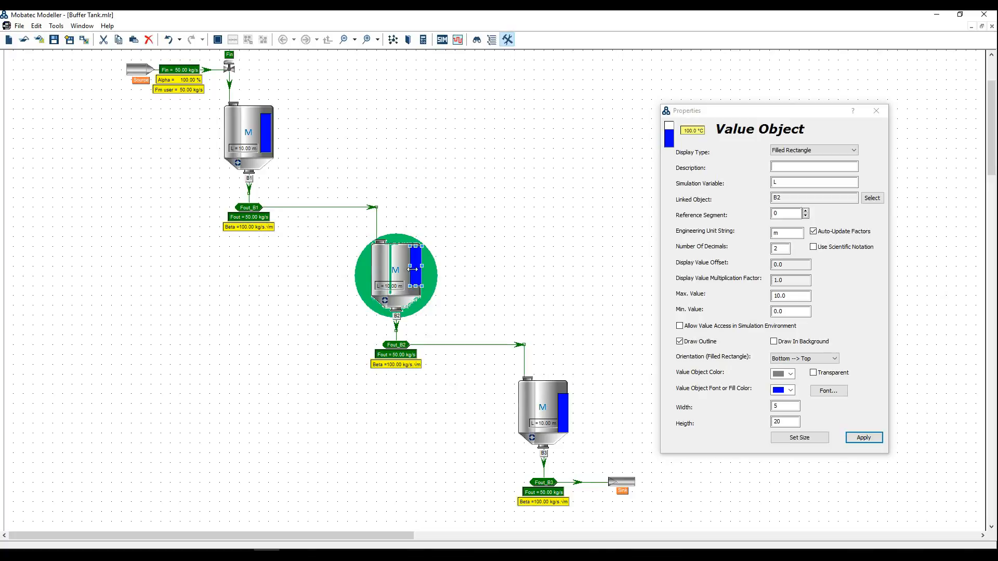
{"action": "key", "text": "Left"}
{"action": "key", "text": "Left"}
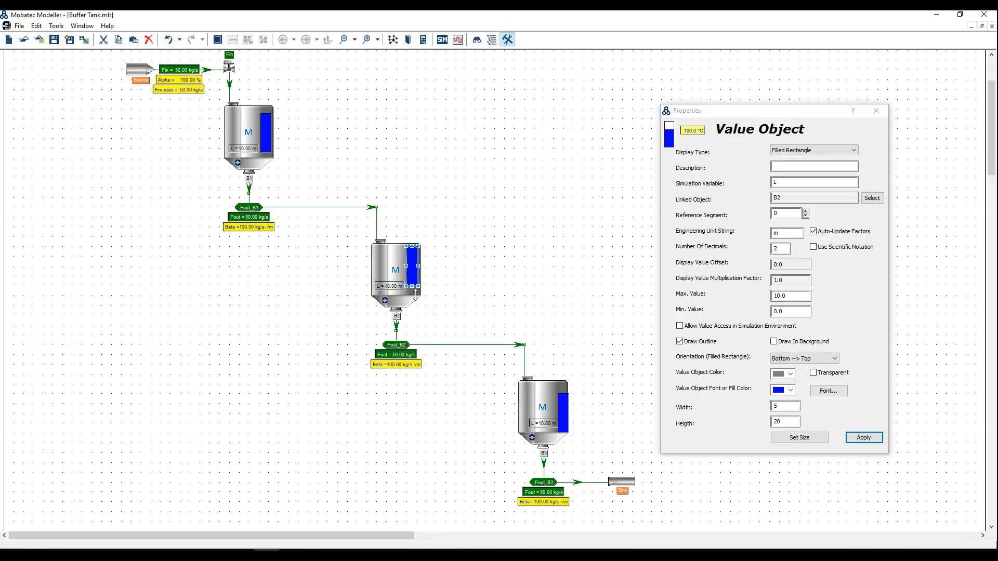
{"action": "left_click_drag", "start_coordinate": [415, 295], "coordinate": [416, 299]}
{"action": "left_click", "coordinate": [435, 271]}
Step: Shift tank B3's level readout left and move its blue level bar slightly left and up within the tank
{"action": "left_click", "coordinate": [554, 427]}
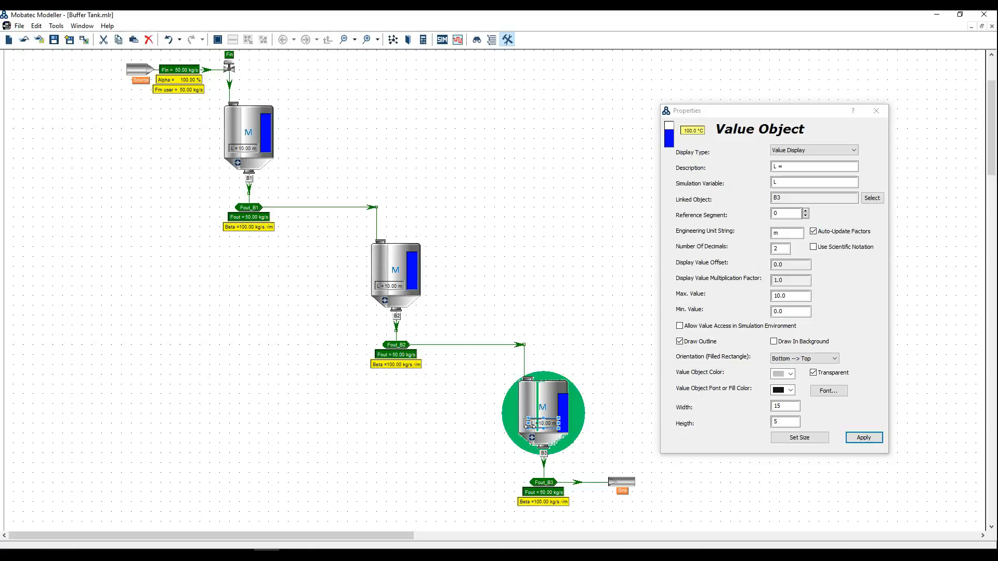
{"action": "left_click_drag", "start_coordinate": [528, 426], "coordinate": [522, 426]}
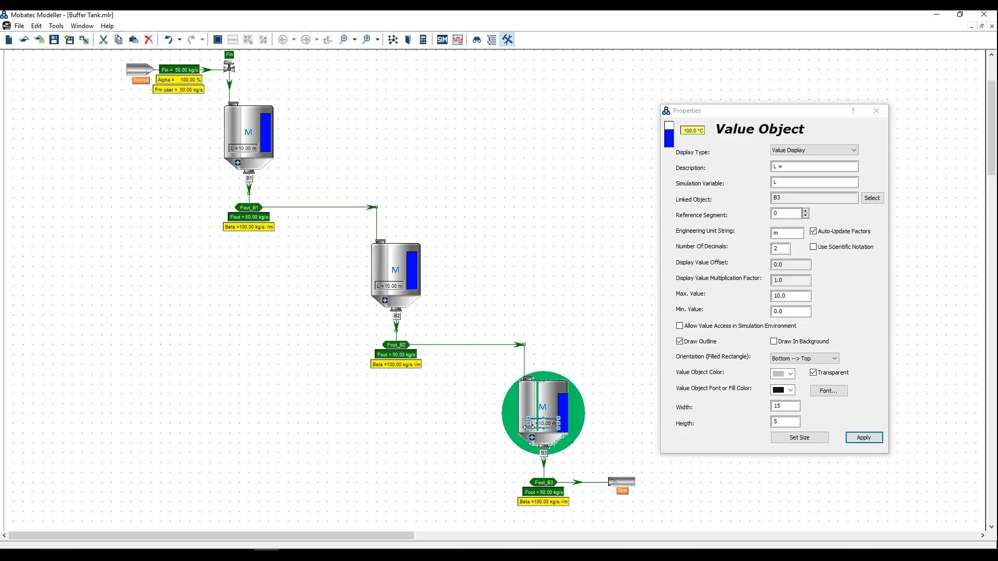
{"action": "left_click", "coordinate": [564, 427]}
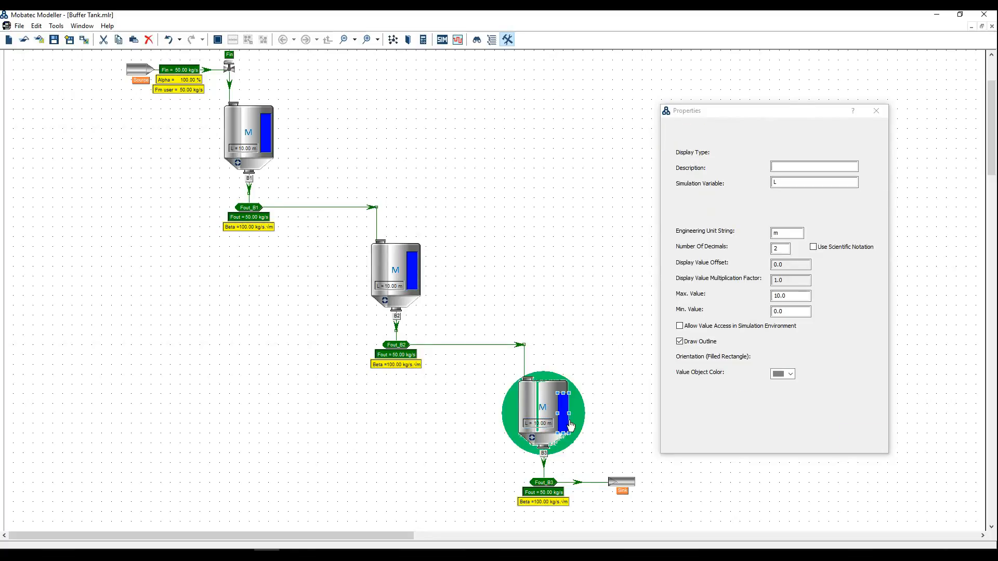
{"action": "left_click_drag", "start_coordinate": [561, 416], "coordinate": [570, 414]}
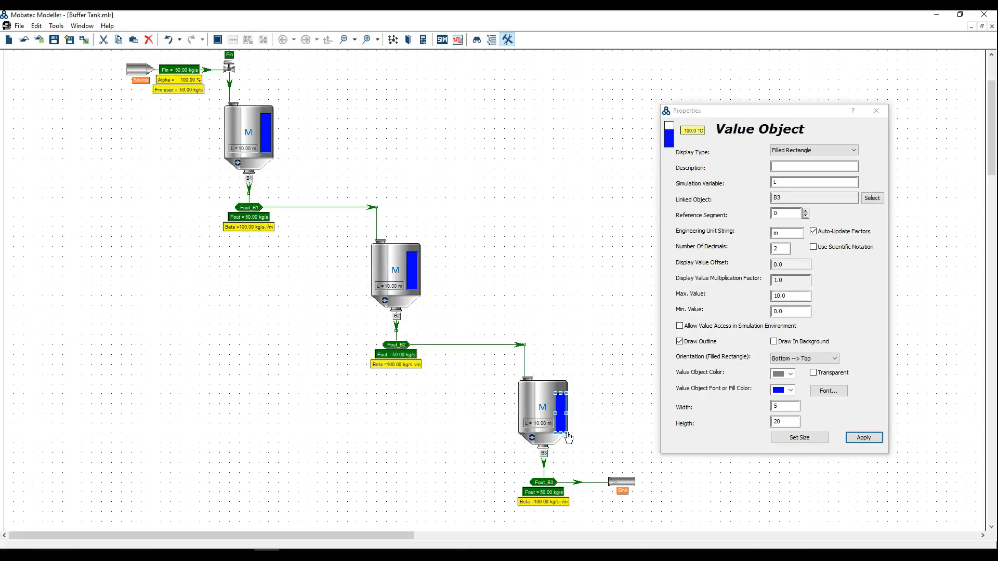
{"action": "left_click_drag", "start_coordinate": [560, 418], "coordinate": [560, 415]}
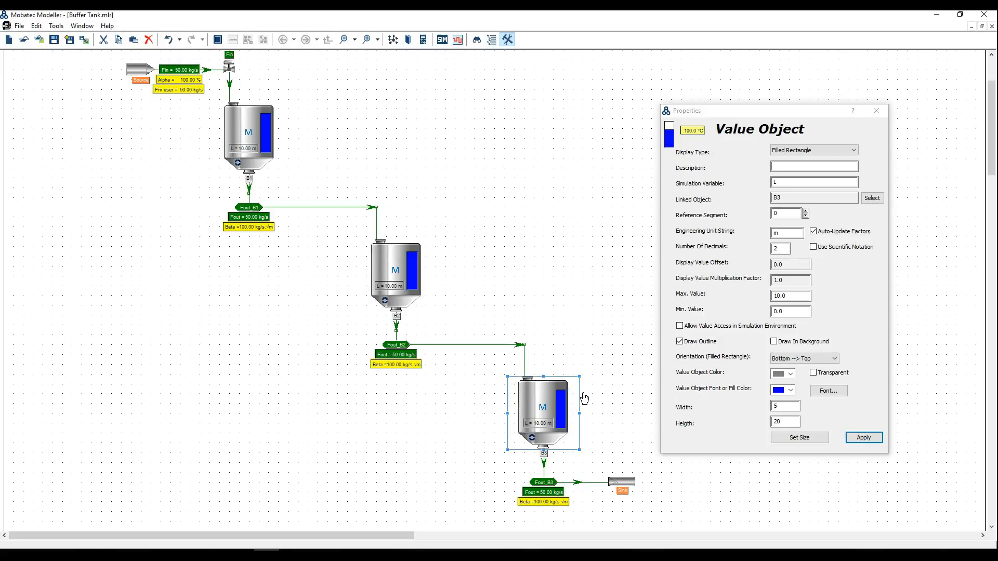
{"action": "left_click", "coordinate": [545, 343]}
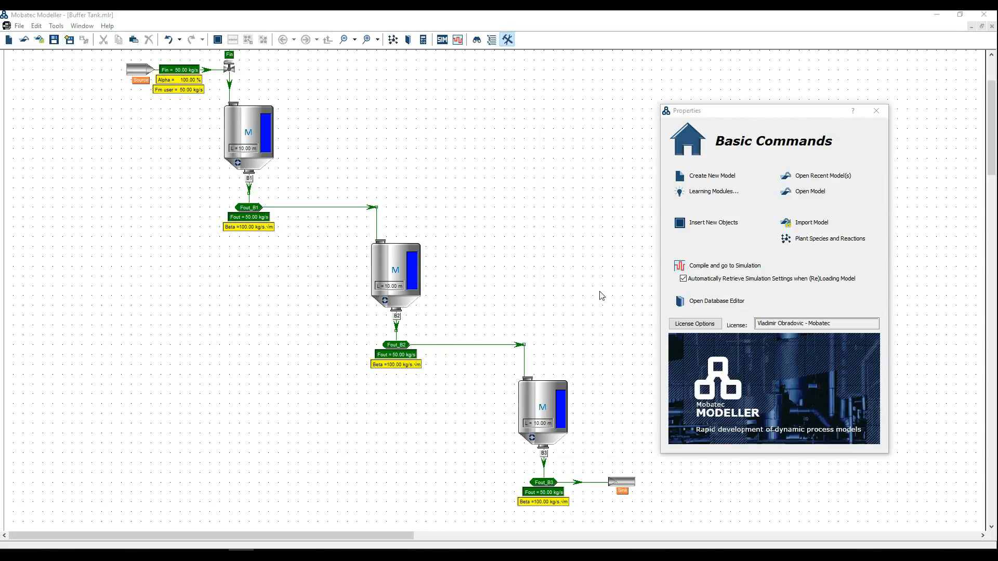
Step: Compile the model into the simulation environment, clearing all simulation settings, and start the calculations
{"action": "left_click", "coordinate": [704, 270]}
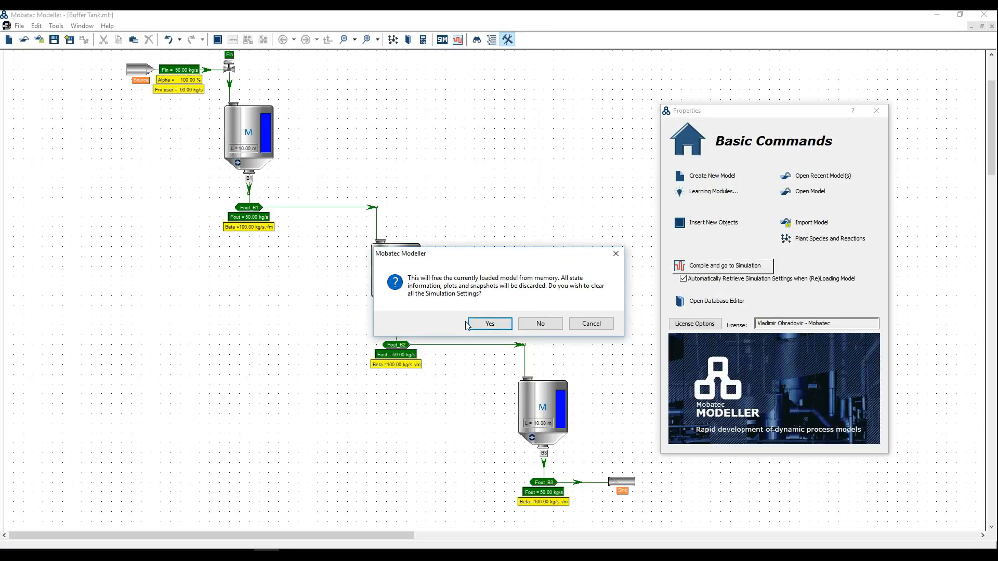
{"action": "left_click", "coordinate": [488, 324]}
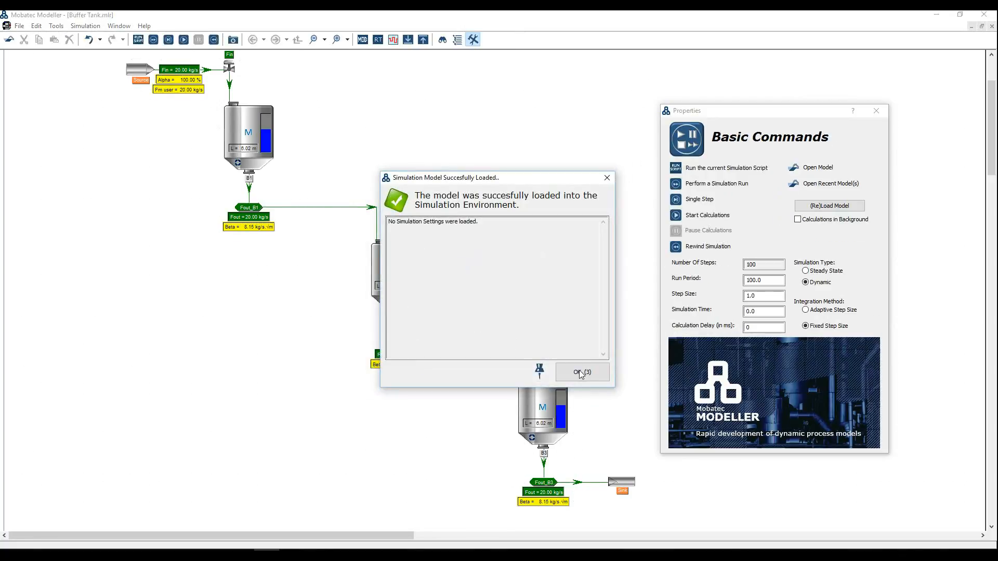
{"action": "left_click", "coordinate": [579, 371]}
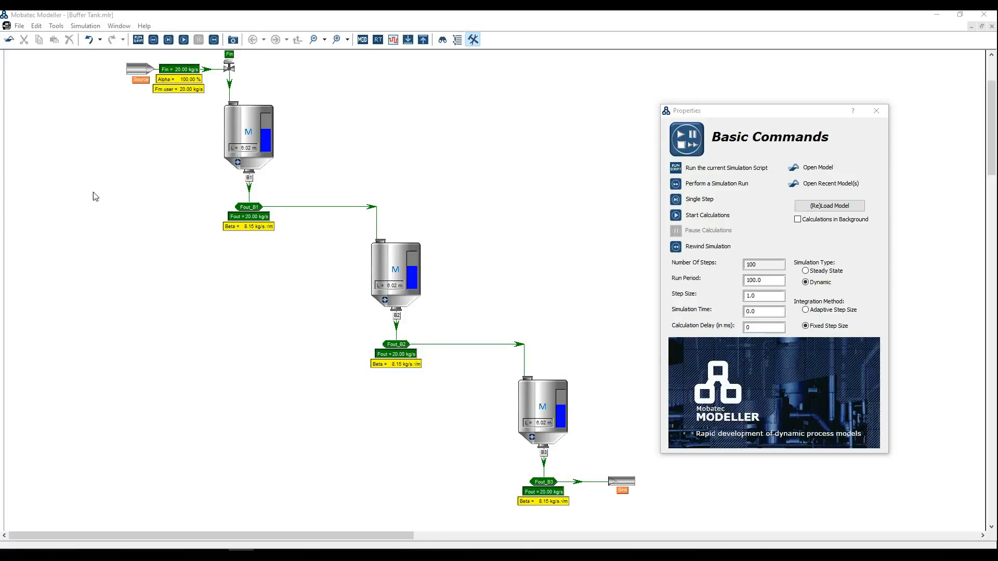
{"action": "left_click", "coordinate": [183, 40]}
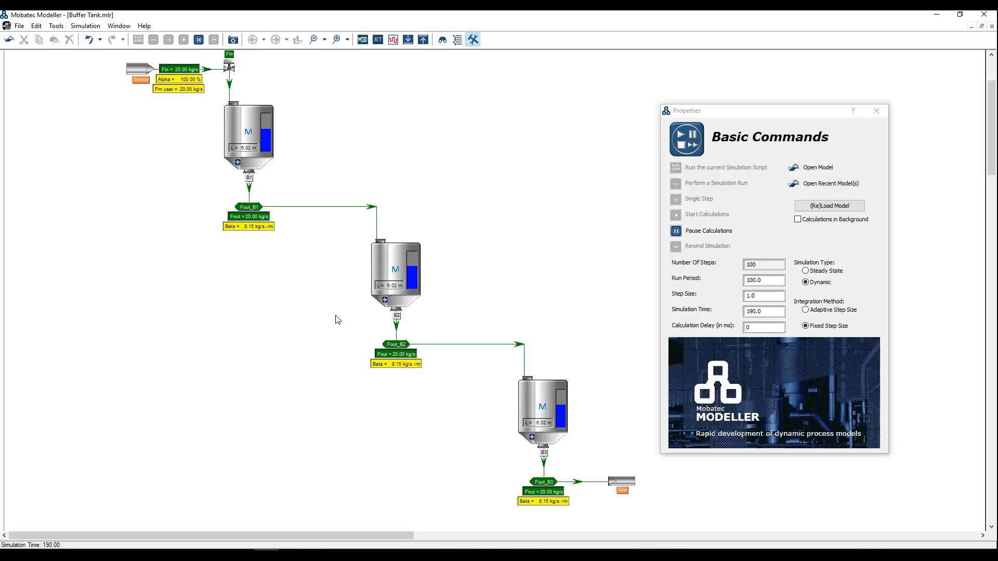
Step: Set the Beta value of outlet Fout_B2 to 10 while the simulation runs
{"action": "double_click", "coordinate": [399, 365]}
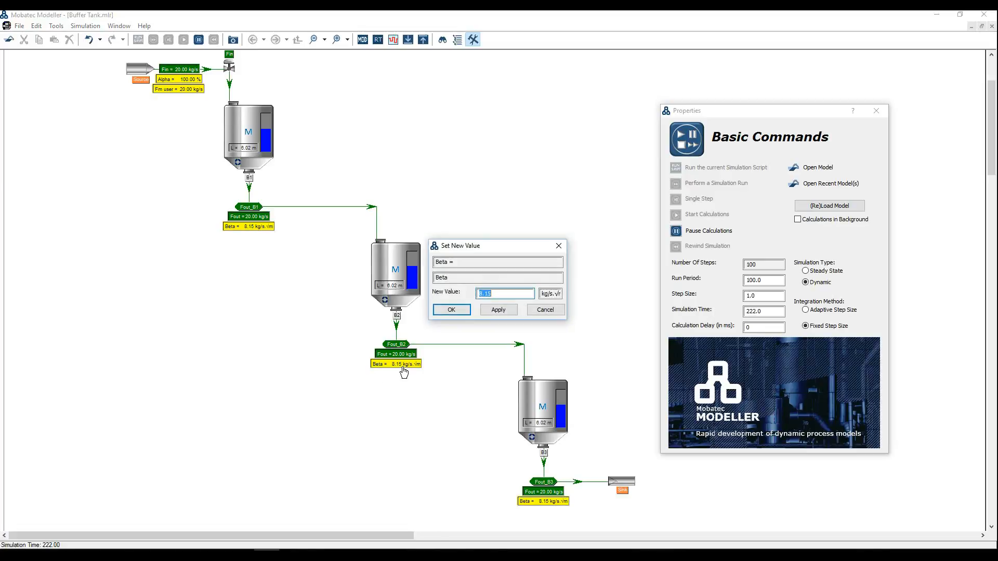
{"action": "type", "text": "10"}
{"action": "key", "text": "Return"}
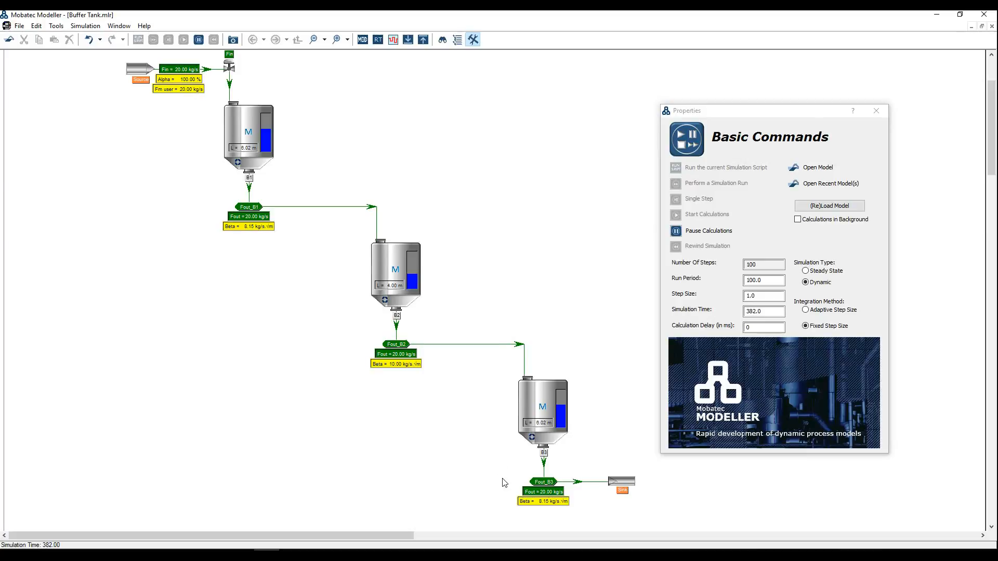
Step: Try Beta values of 12 and 13 on outlet Fout_B3 while the simulation runs
{"action": "double_click", "coordinate": [552, 505]}
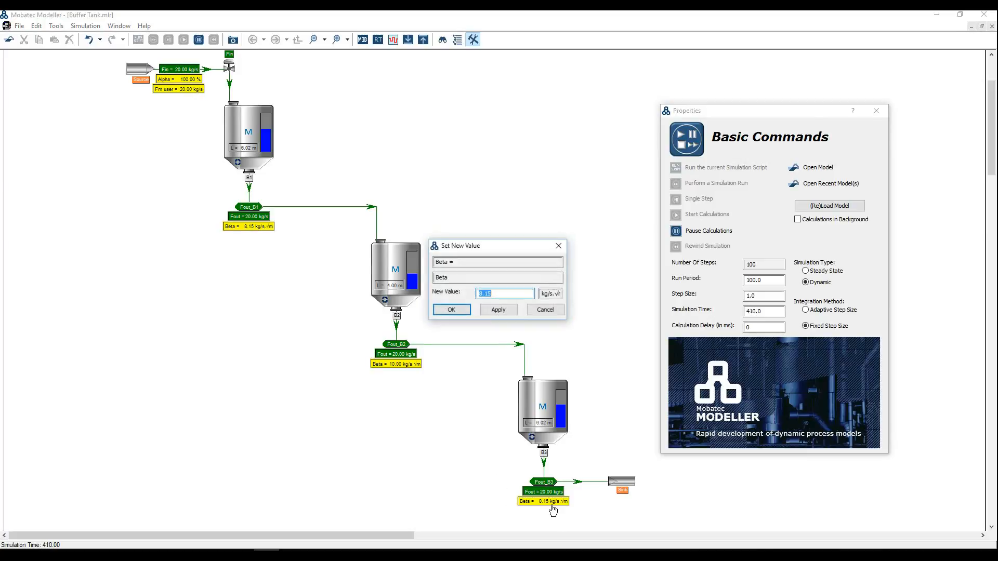
{"action": "type", "text": "12"}
{"action": "key", "text": "Return"}
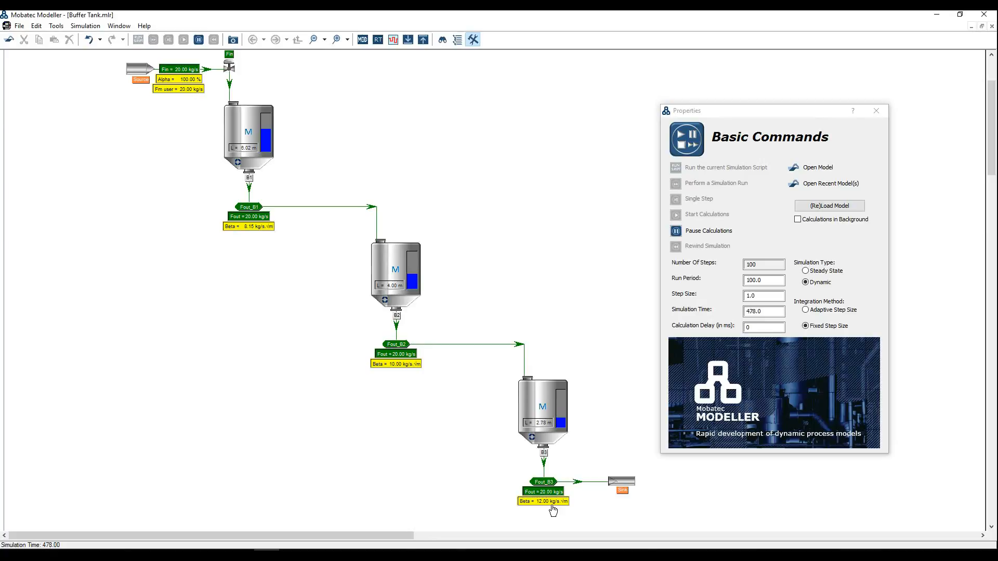
{"action": "double_click", "coordinate": [551, 504]}
{"action": "type", "text": "1"}
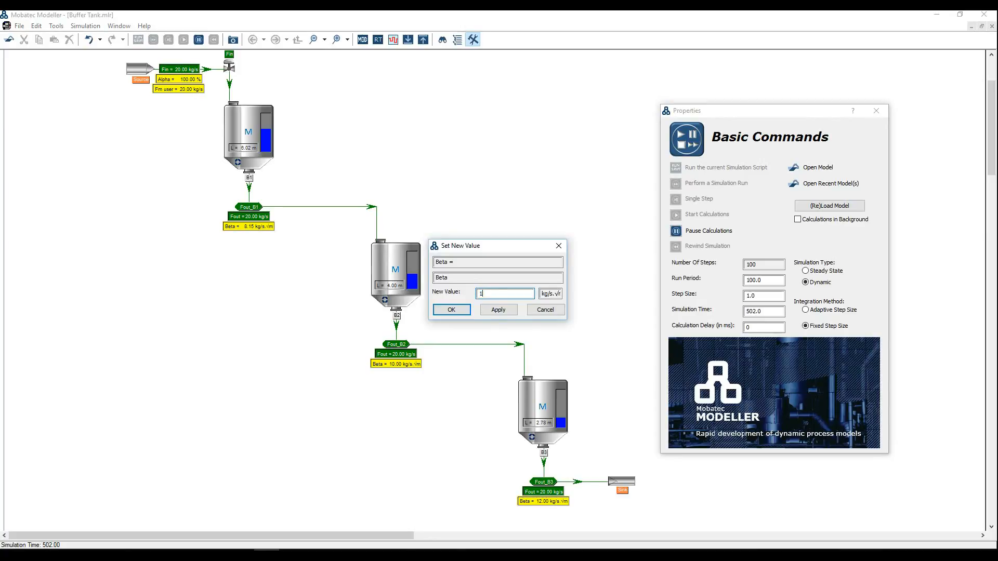
{"action": "type", "text": "3"}
{"action": "key", "text": "Return"}
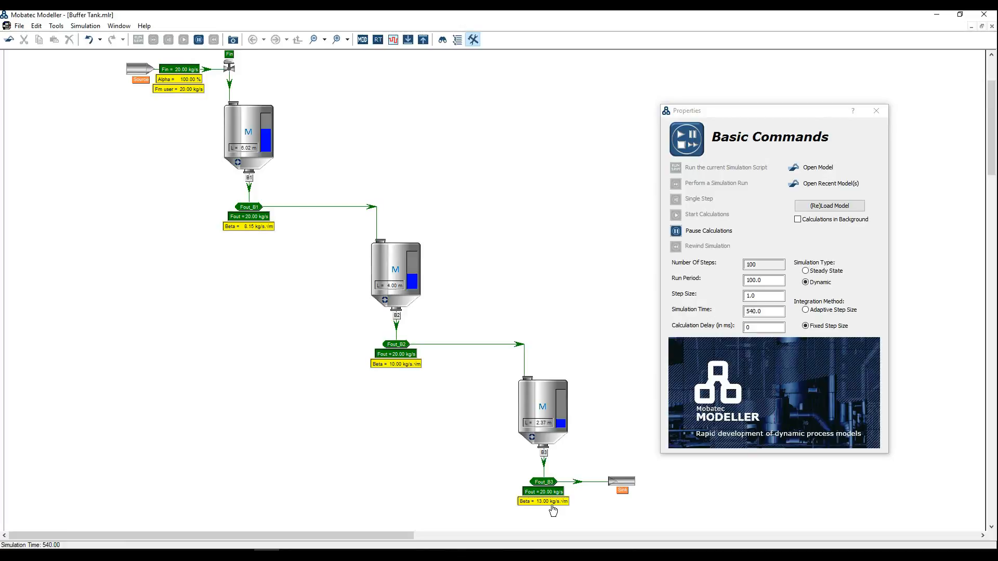
Step: Set the Beta value of outlet Fout_B3 to 14 and pause the calculations
{"action": "double_click", "coordinate": [552, 504]}
{"action": "type", "text": "14"}
{"action": "key", "text": "Return"}
{"action": "mouse_move", "coordinate": [671, 262]}
{"action": "left_click", "coordinate": [699, 233]}
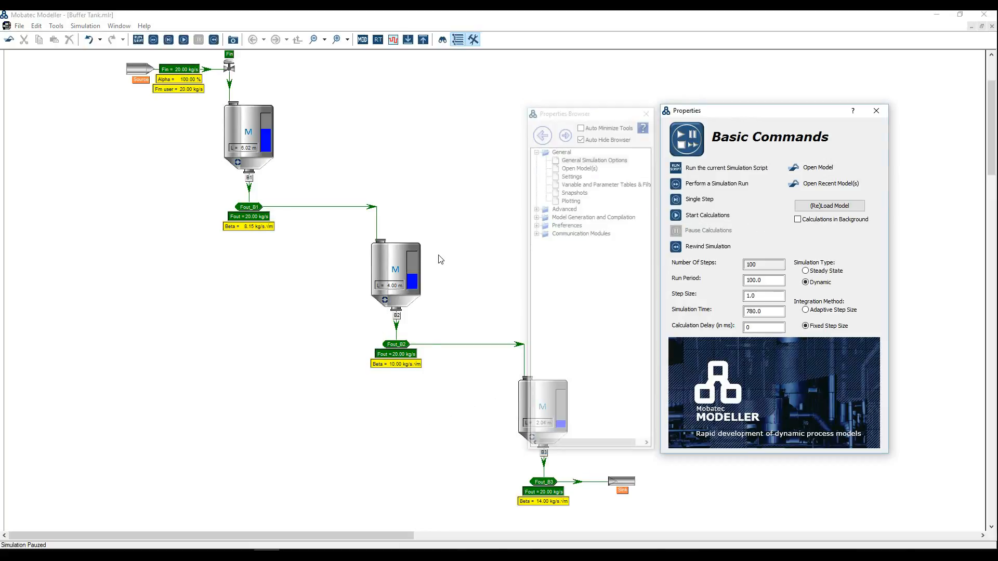